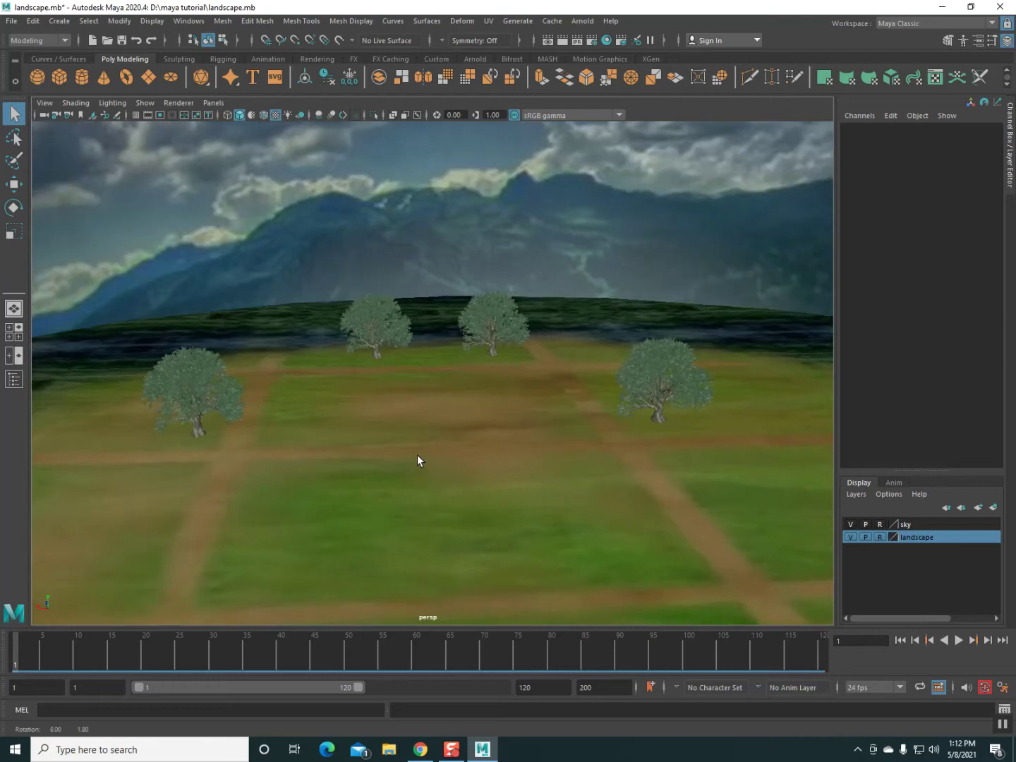
# Step: Import hehehehehe.mb from D:\maya tutorial into the landscape scene
pyautogui.click(9, 22)
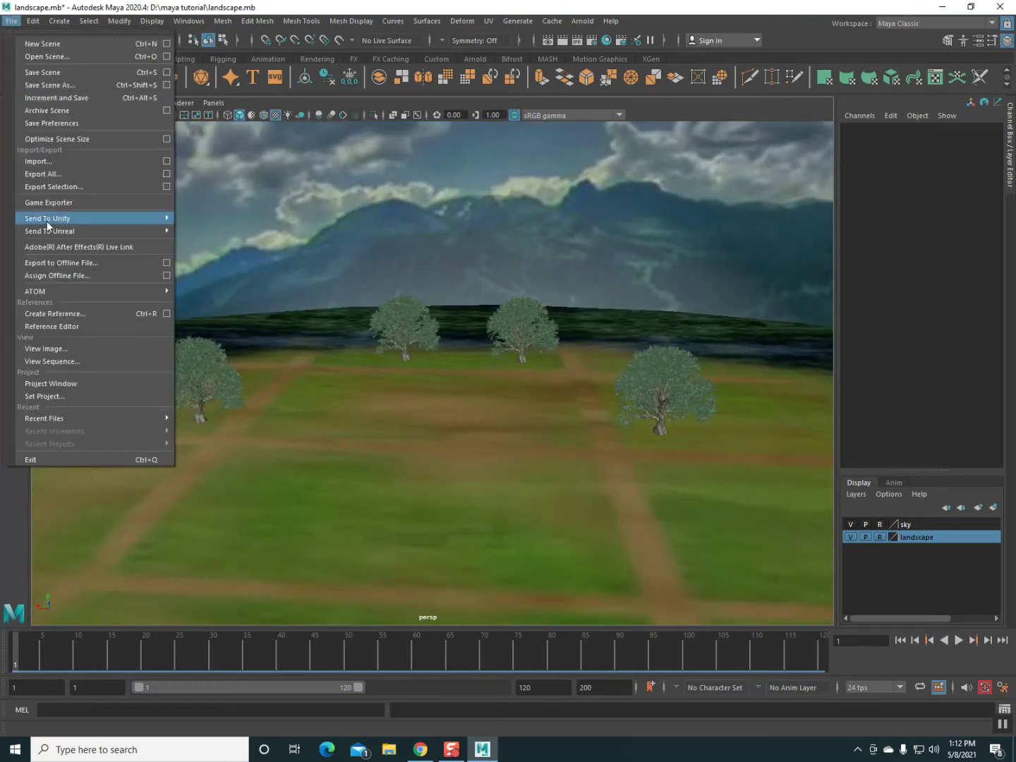
pyautogui.click(31, 161)
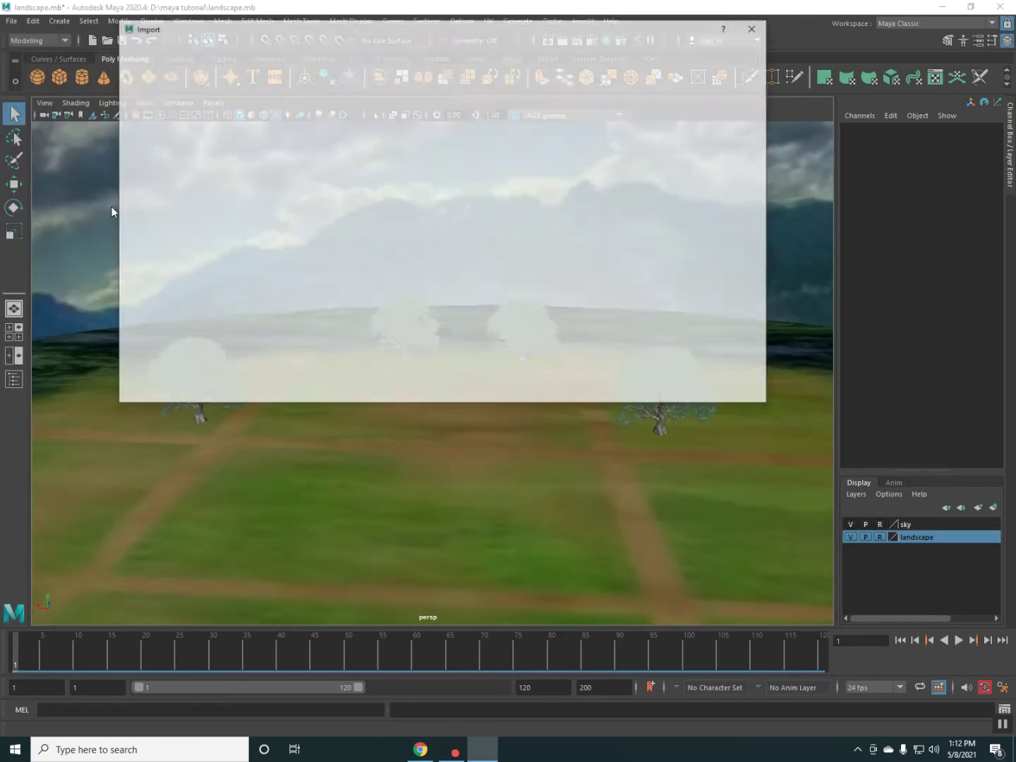
pyautogui.click(144, 79)
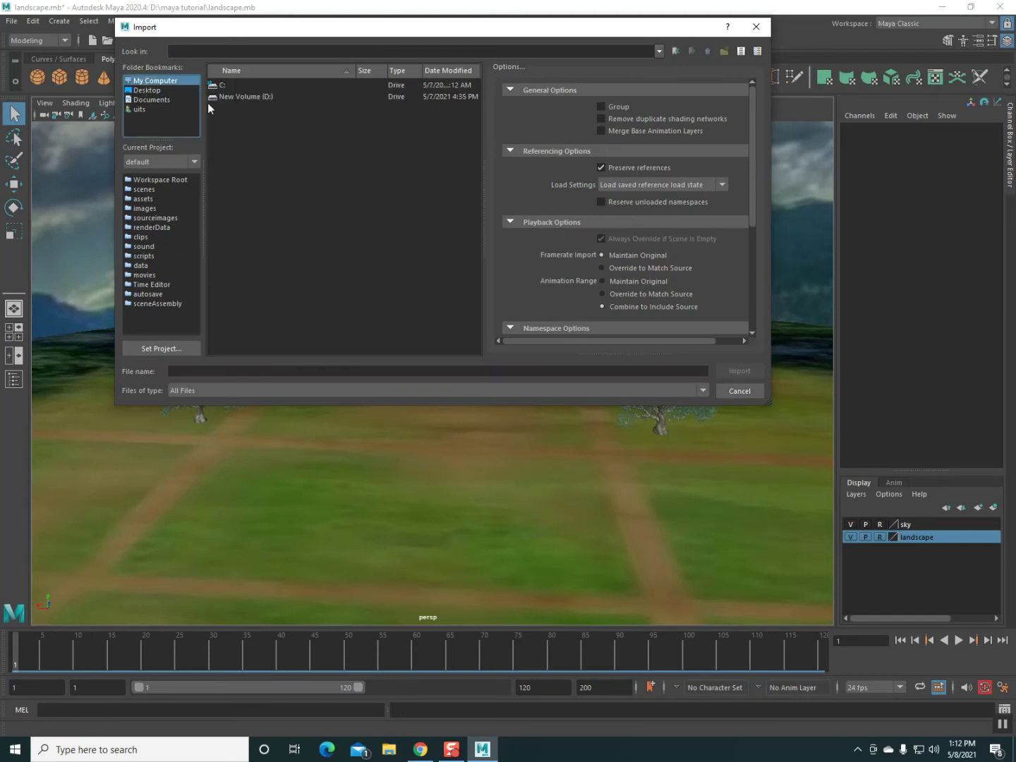
pyautogui.doubleClick(230, 97)
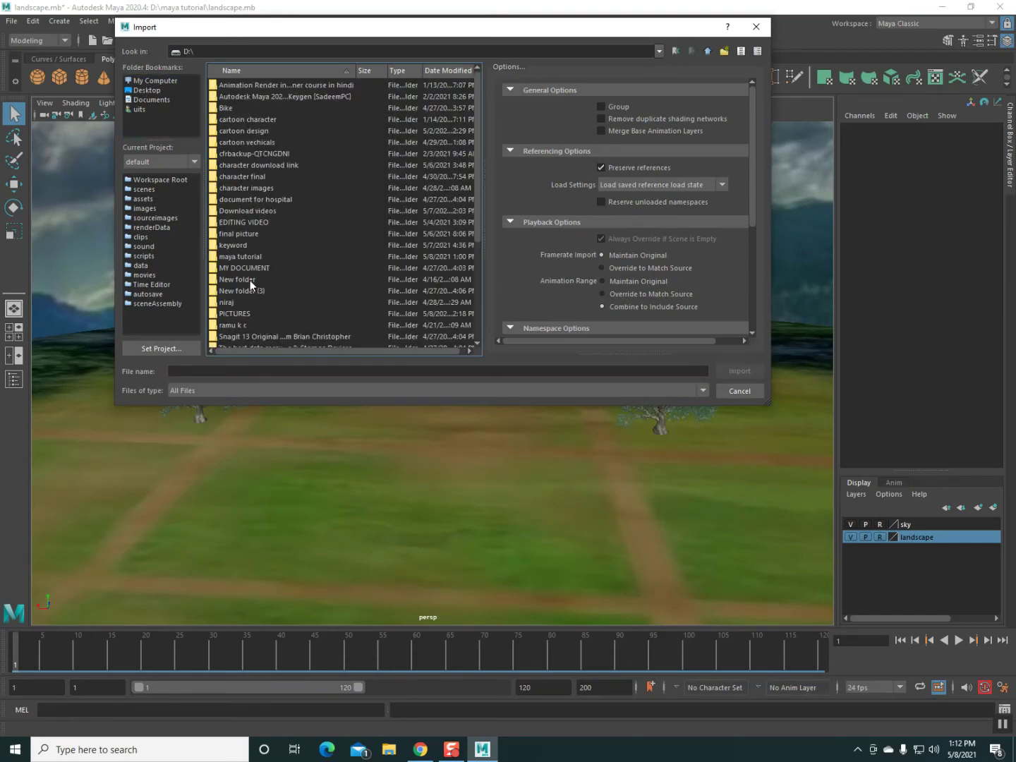
pyautogui.doubleClick(243, 257)
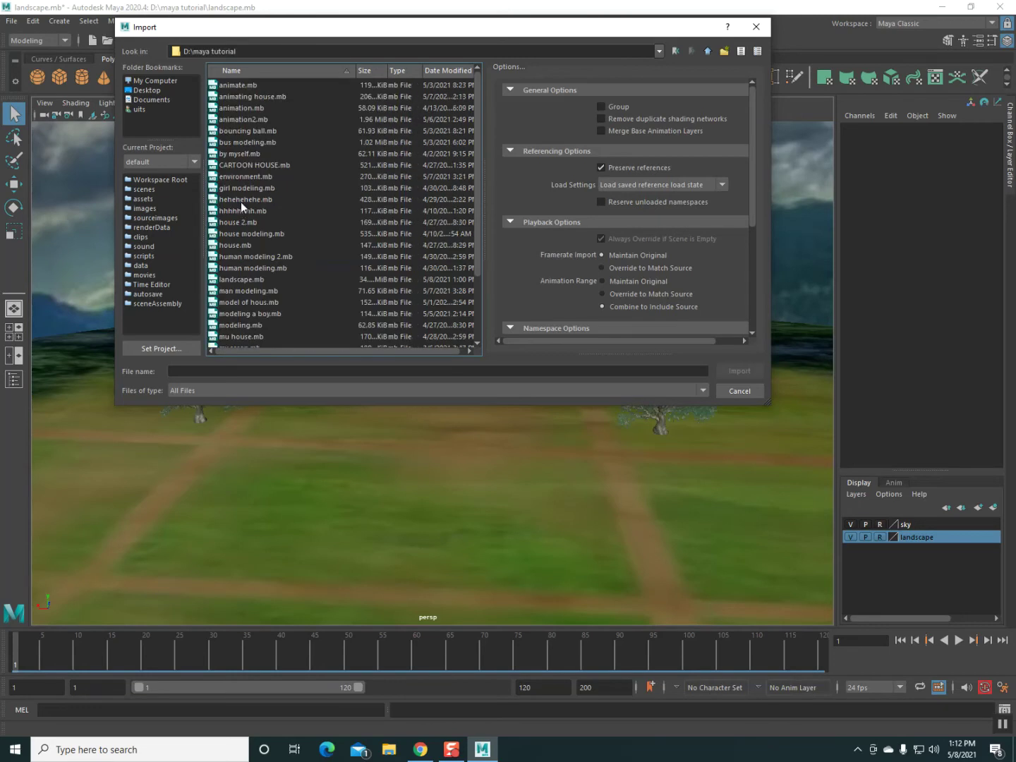
pyautogui.doubleClick(241, 200)
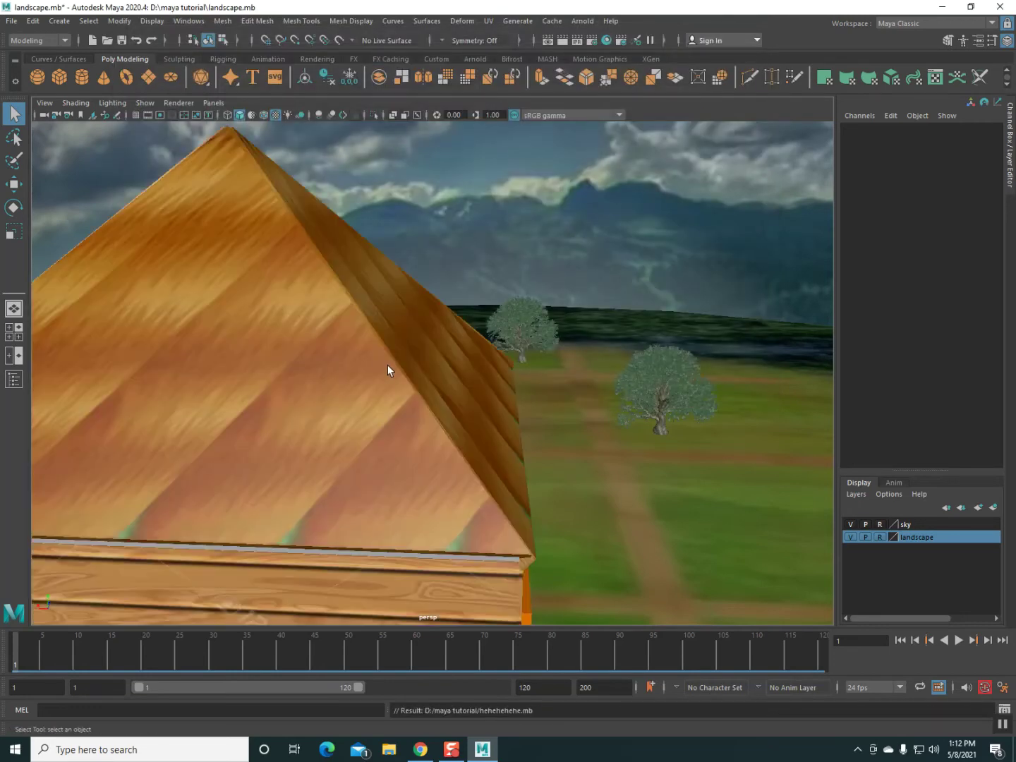
pyautogui.click(13, 231)
# Step: Scale the imported house down to about 0.47
pyautogui.click(237, 457)
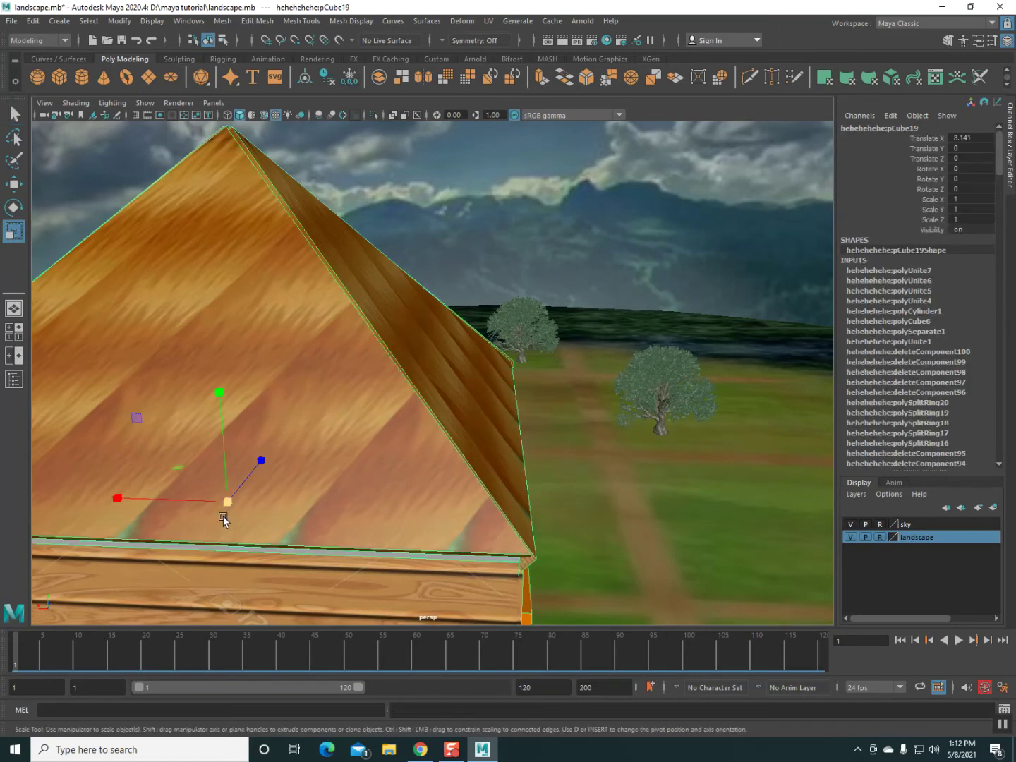
pyautogui.moveTo(227, 506); pyautogui.dragTo(7, 512)
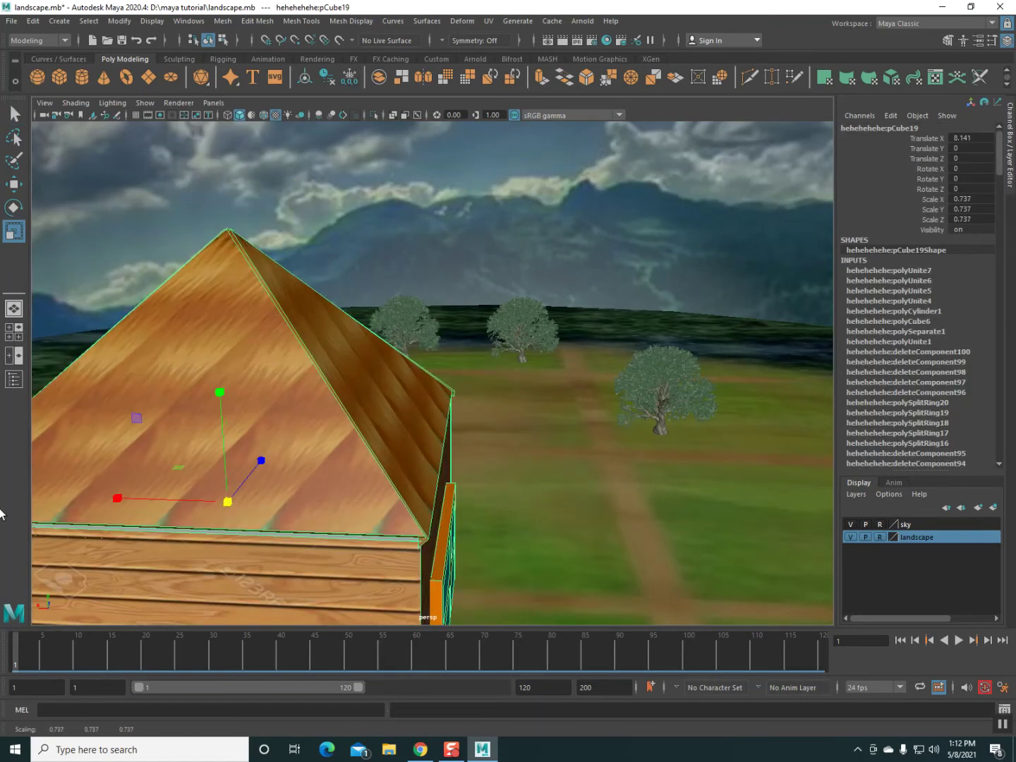
pyautogui.moveTo(237, 502); pyautogui.dragTo(5, 466)
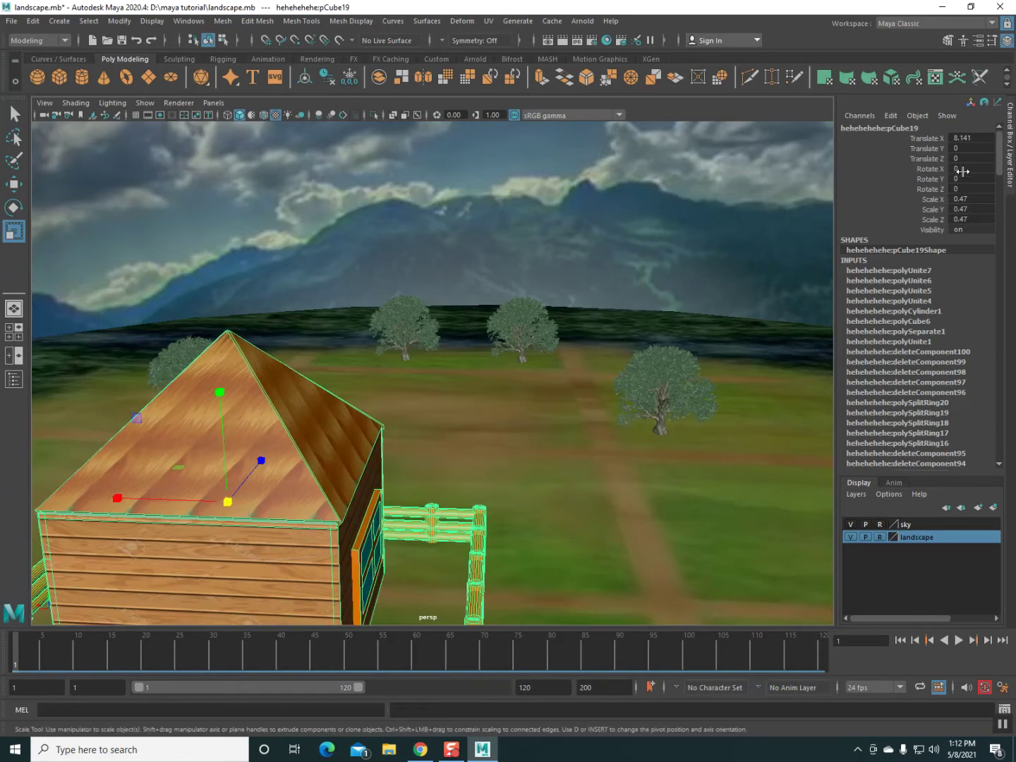
# Step: Turn the house to Rotate Y 180 and move it into the middle of the field
pyautogui.click(14, 184)
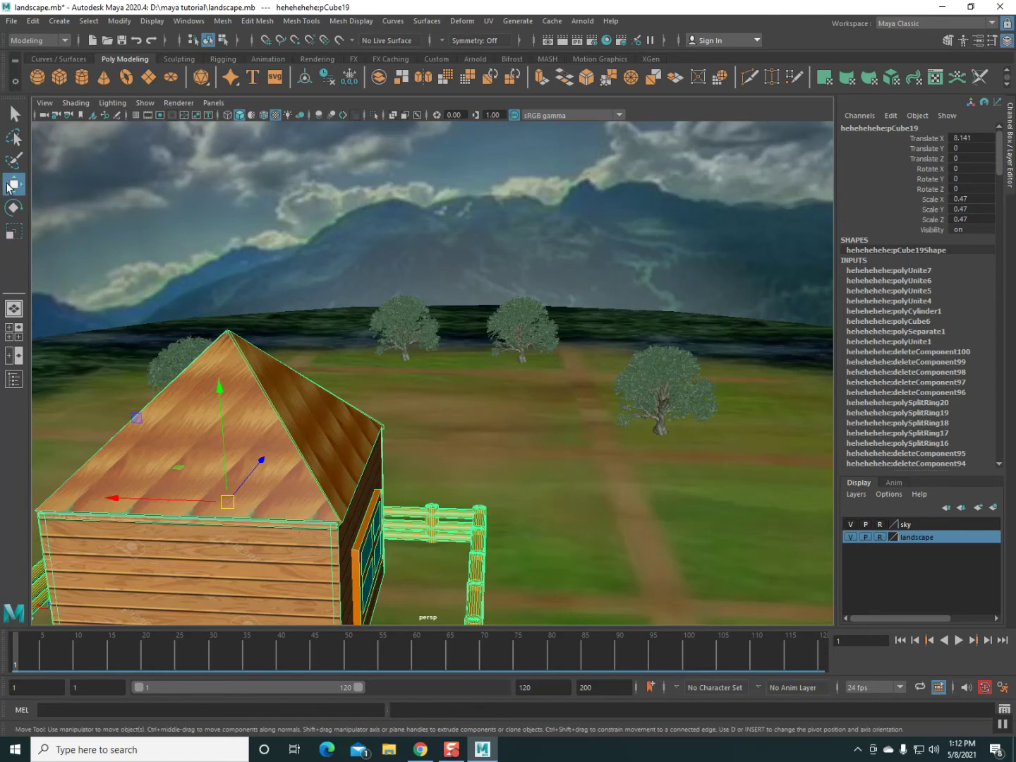
pyautogui.click(14, 207)
pyautogui.moveTo(227, 496); pyautogui.dragTo(682, 345)
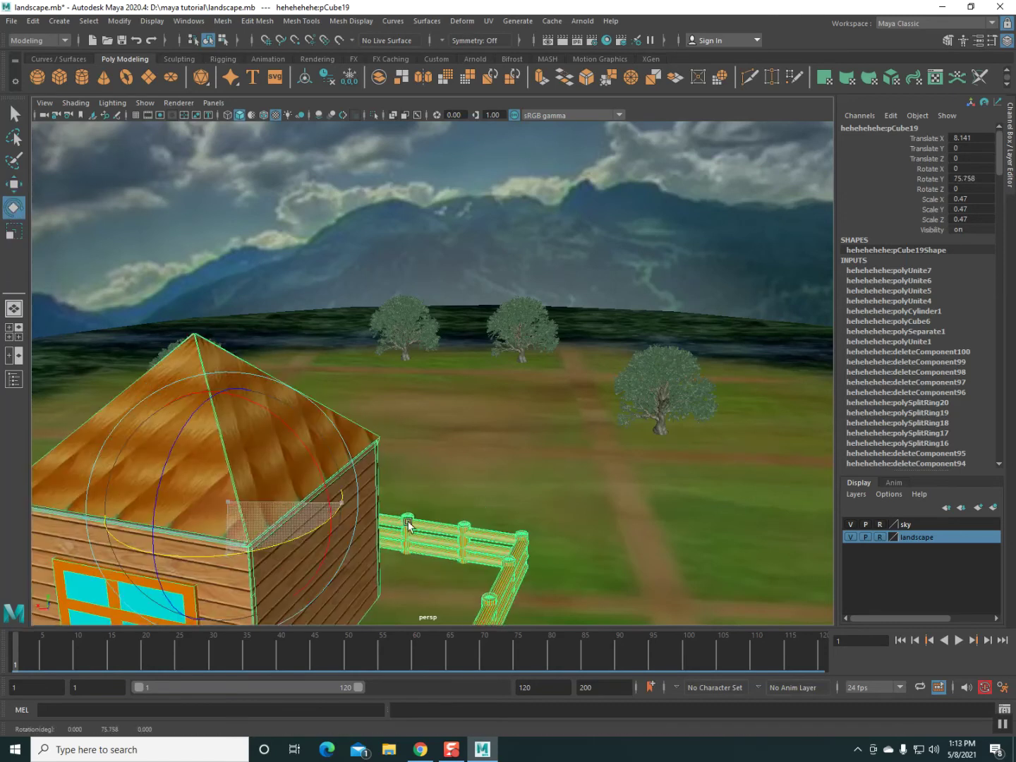
pyautogui.doubleClick(963, 178)
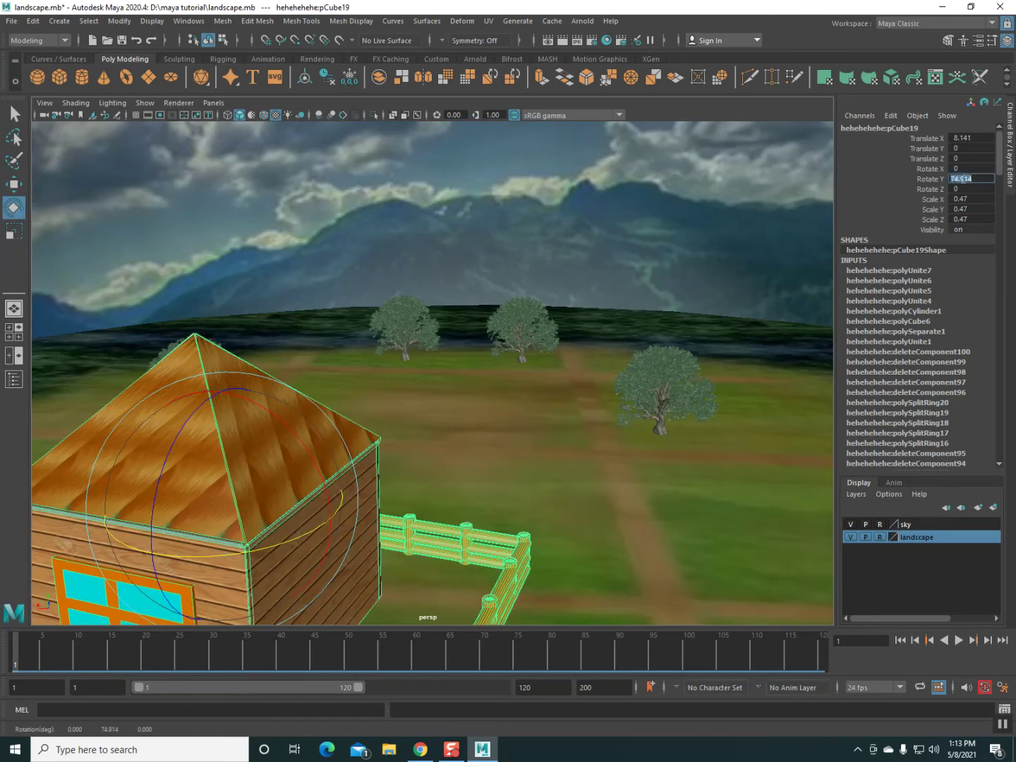
pyautogui.write('180')
pyautogui.press('Return')
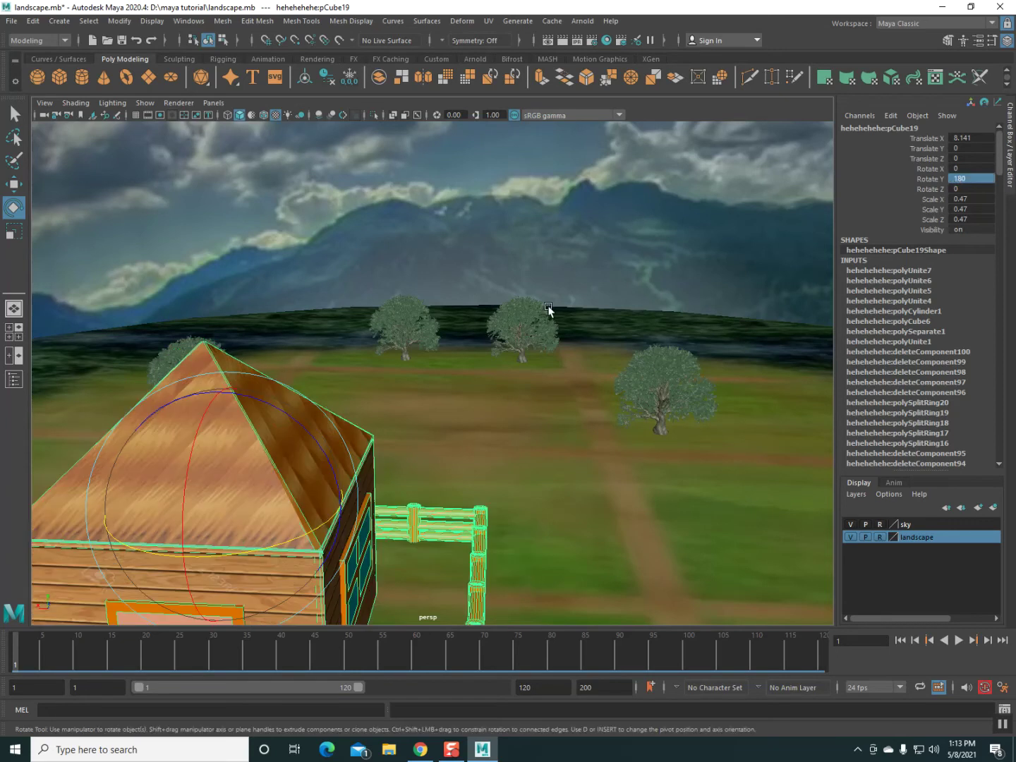
pyautogui.click(14, 185)
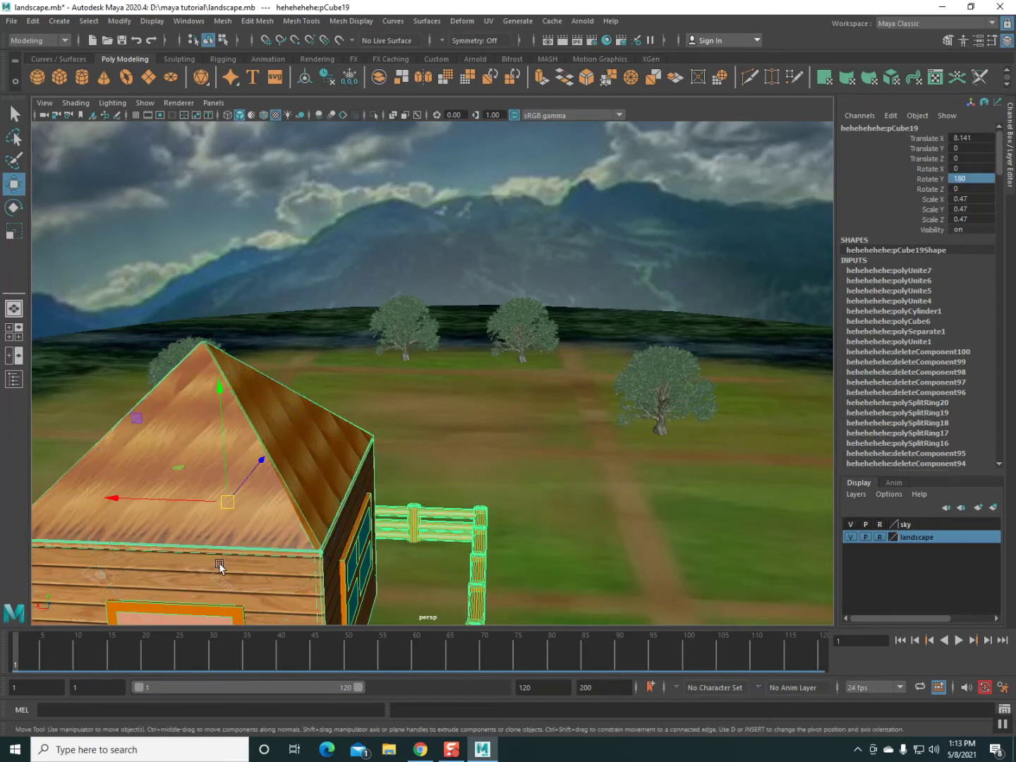
pyautogui.moveTo(248, 482)
pyautogui.mouseDown()
pyautogui.moveTo(512, 177)
pyautogui.moveTo(390, 358)
pyautogui.mouseUp()
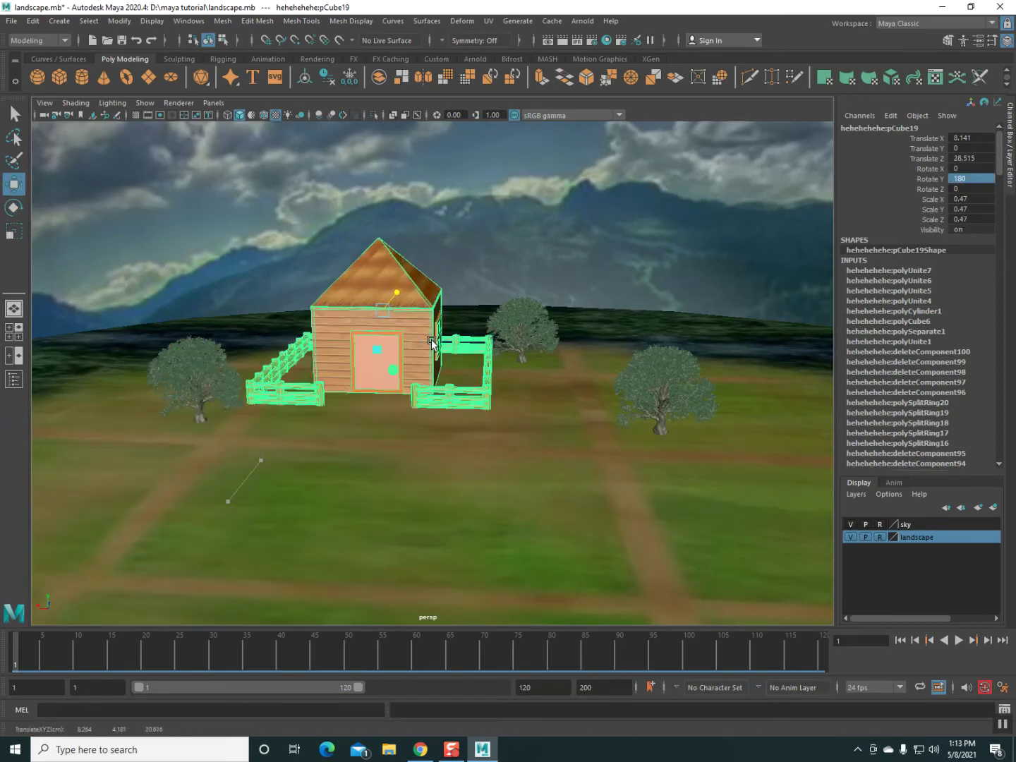
# Step: Shift the house along X and shrink it to about 0.239
pyautogui.moveTo(288, 344); pyautogui.dragTo(330, 335)
pyautogui.click(14, 231)
pyautogui.moveTo(401, 337)
pyautogui.mouseDown()
pyautogui.moveTo(289, 328)
pyautogui.moveTo(301, 331)
pyautogui.mouseUp()
# Step: Lower the house onto the ground, centre it among the four trees, and deselect it
pyautogui.press('w')
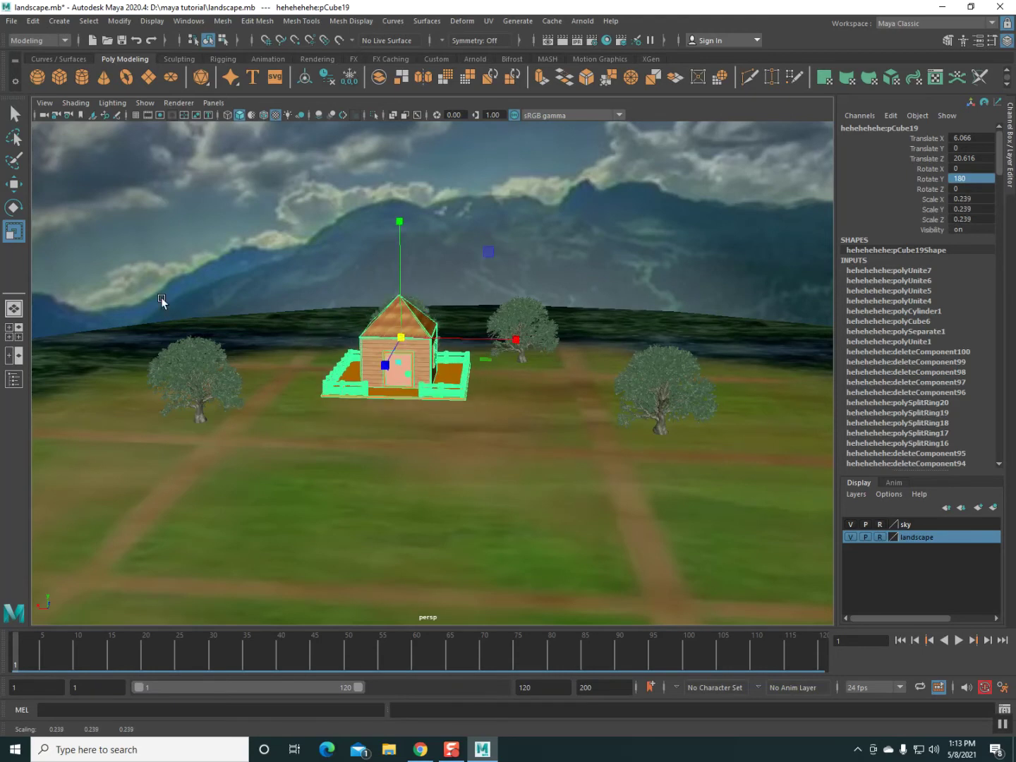
pyautogui.moveTo(402, 295)
pyautogui.mouseDown()
pyautogui.moveTo(409, 332)
pyautogui.moveTo(352, 420)
pyautogui.moveTo(369, 436)
pyautogui.moveTo(351, 464)
pyautogui.moveTo(363, 441)
pyautogui.mouseUp()
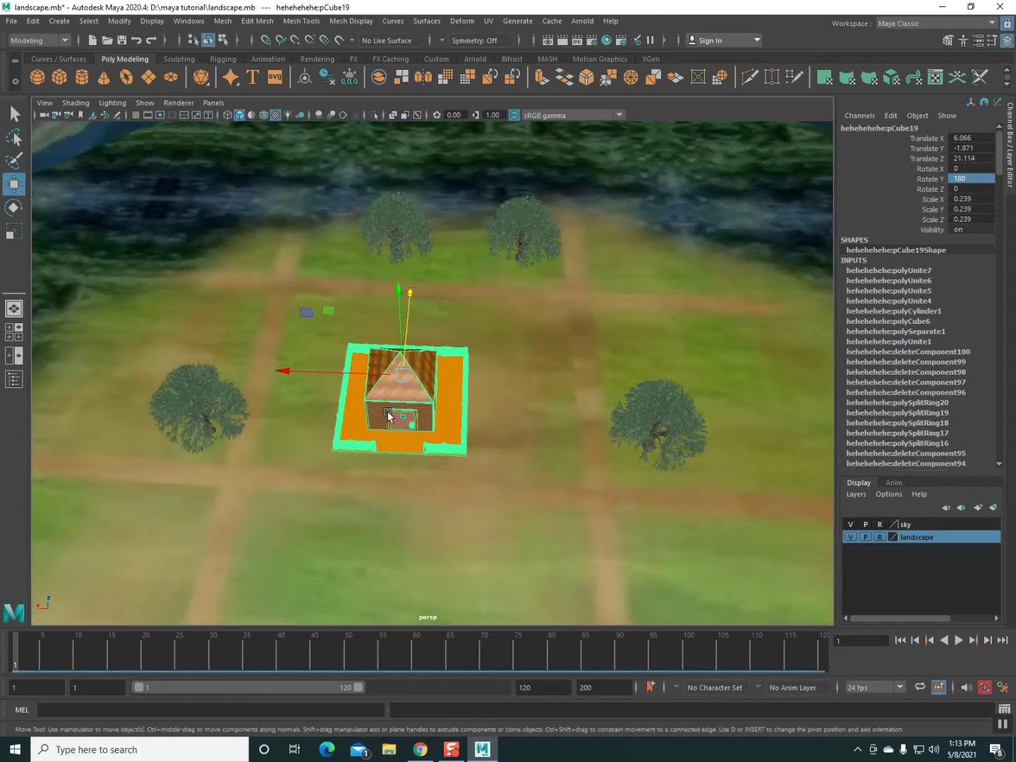
pyautogui.moveTo(415, 330); pyautogui.dragTo(414, 318)
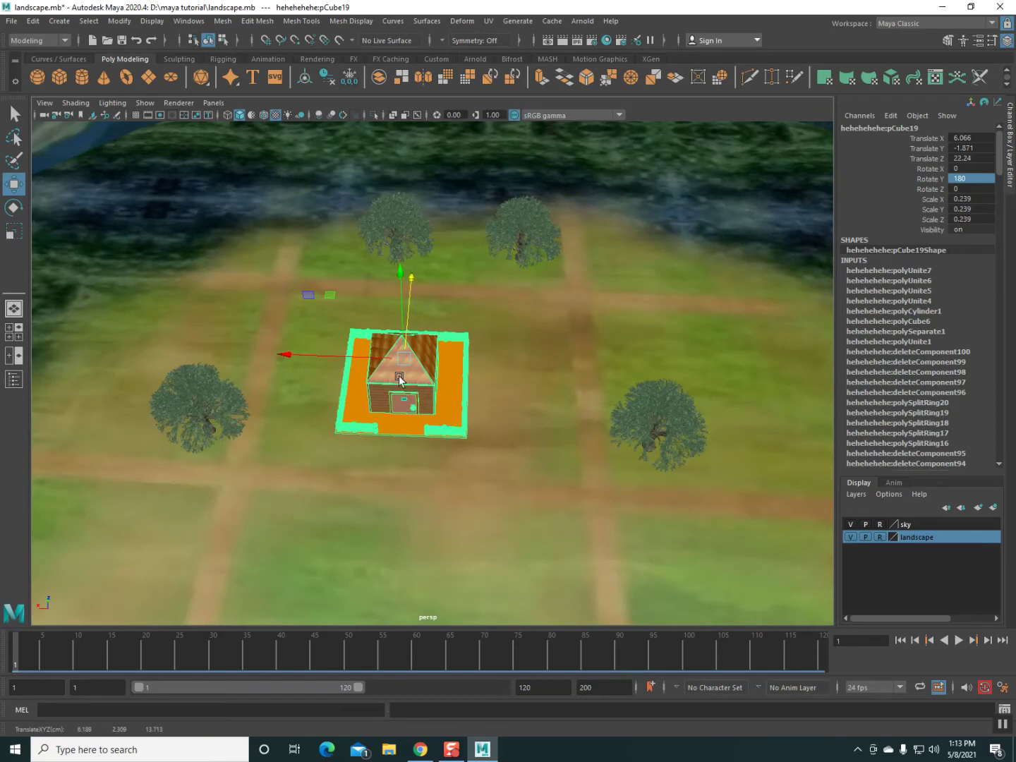
pyautogui.moveTo(347, 365); pyautogui.dragTo(354, 366)
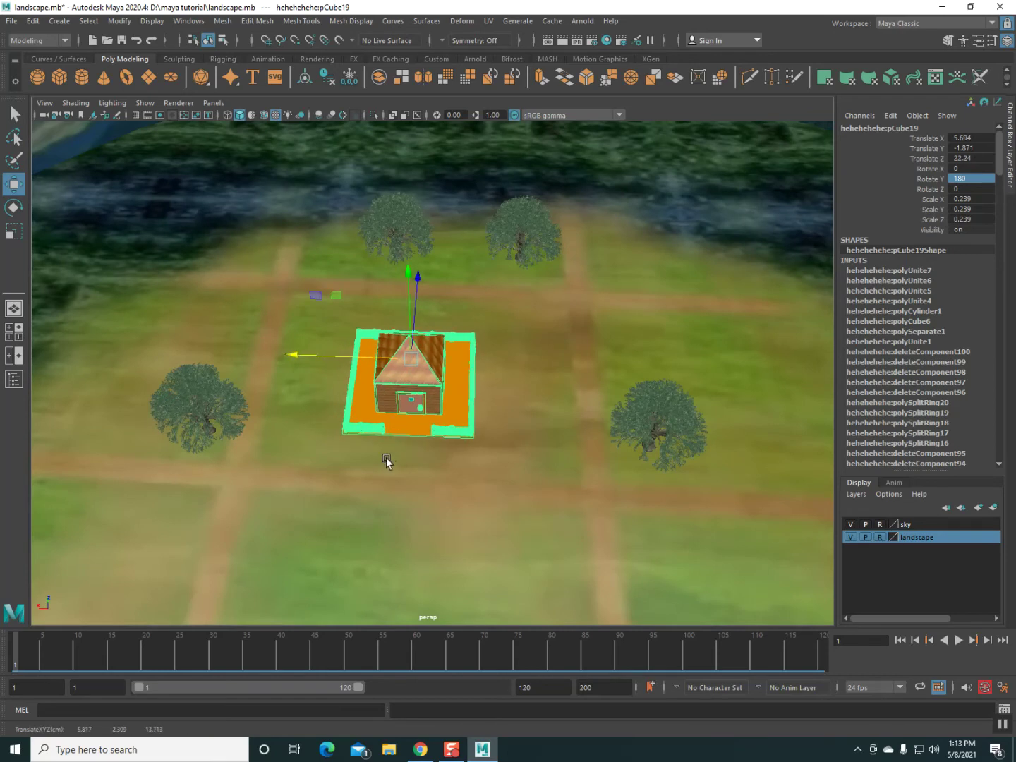
pyautogui.moveTo(387, 471)
pyautogui.keyDown('alt'); pyautogui.mouseDown()
pyautogui.moveTo(385, 501)
pyautogui.moveTo(374, 502)
pyautogui.moveTo(413, 497)
pyautogui.moveTo(394, 431)
pyautogui.moveTo(365, 420)
pyautogui.moveTo(395, 423)
pyautogui.moveTo(377, 426)
pyautogui.moveTo(388, 429)
pyautogui.mouseUp(); pyautogui.keyUp('alt')
pyautogui.click(352, 496)
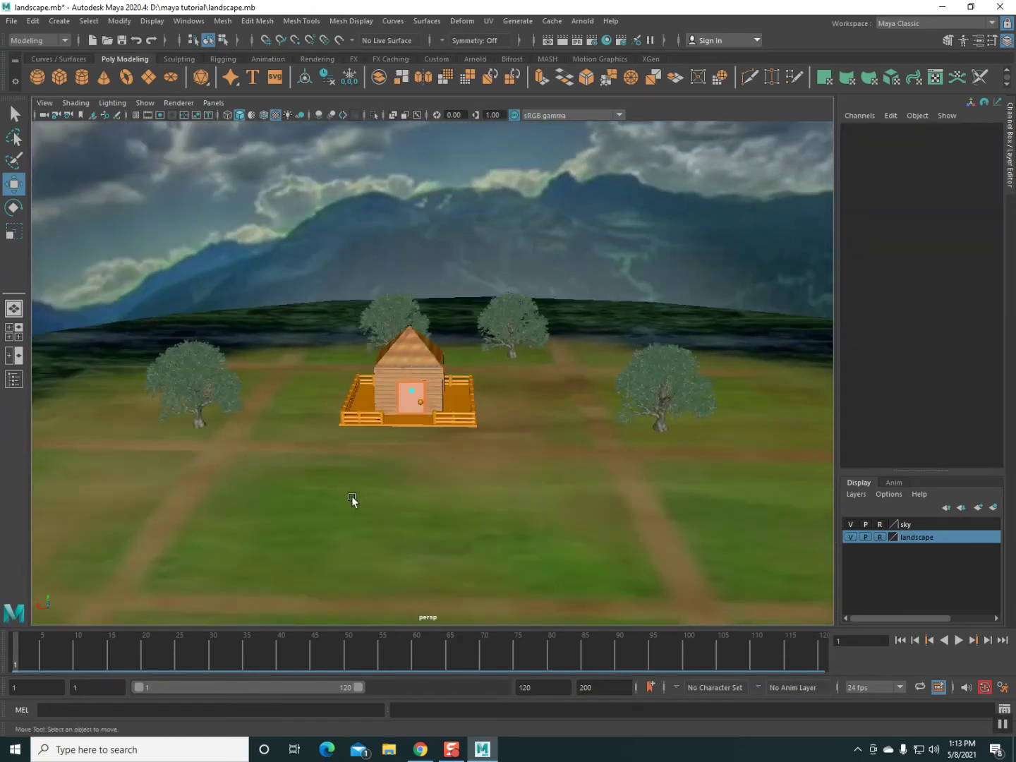
# Step: Orbit and zoom around the placed house to check it from several angles
pyautogui.moveTo(339, 522)
pyautogui.keyDown('alt'); pyautogui.mouseDown()
pyautogui.moveTo(352, 524)
pyautogui.moveTo(316, 518)
pyautogui.moveTo(429, 493)
pyautogui.mouseUp(); pyautogui.keyUp('alt')
pyautogui.scroll(-3, 341, 520)
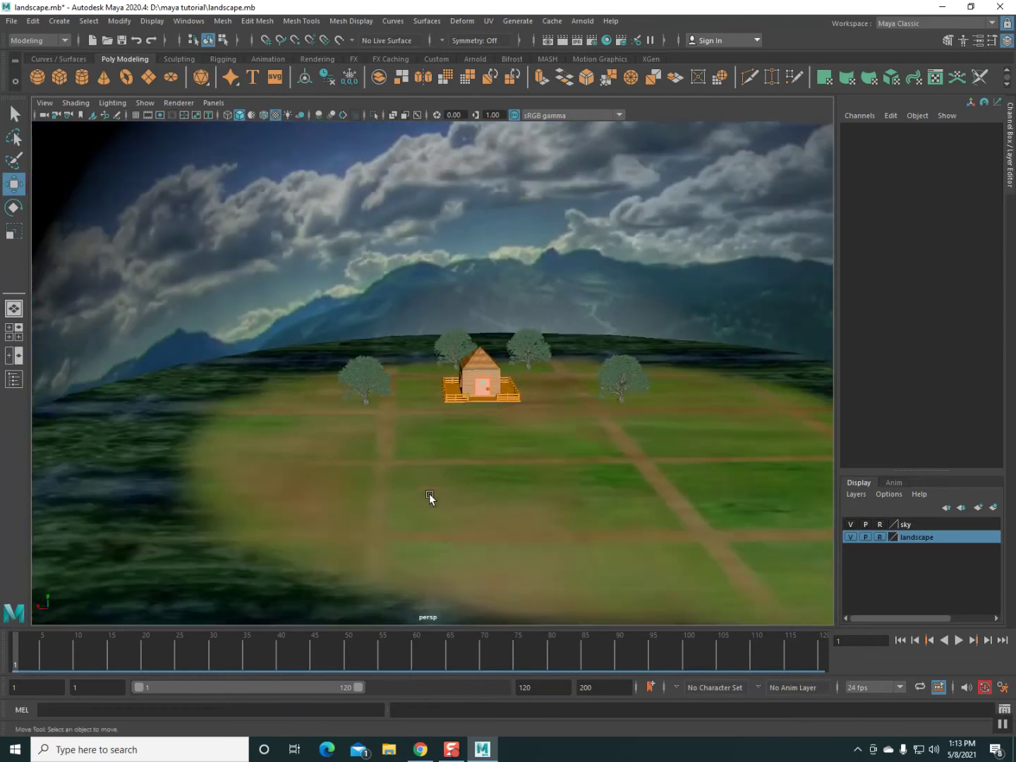
pyautogui.scroll(1, 428, 493)
pyautogui.scroll(3, 435, 494)
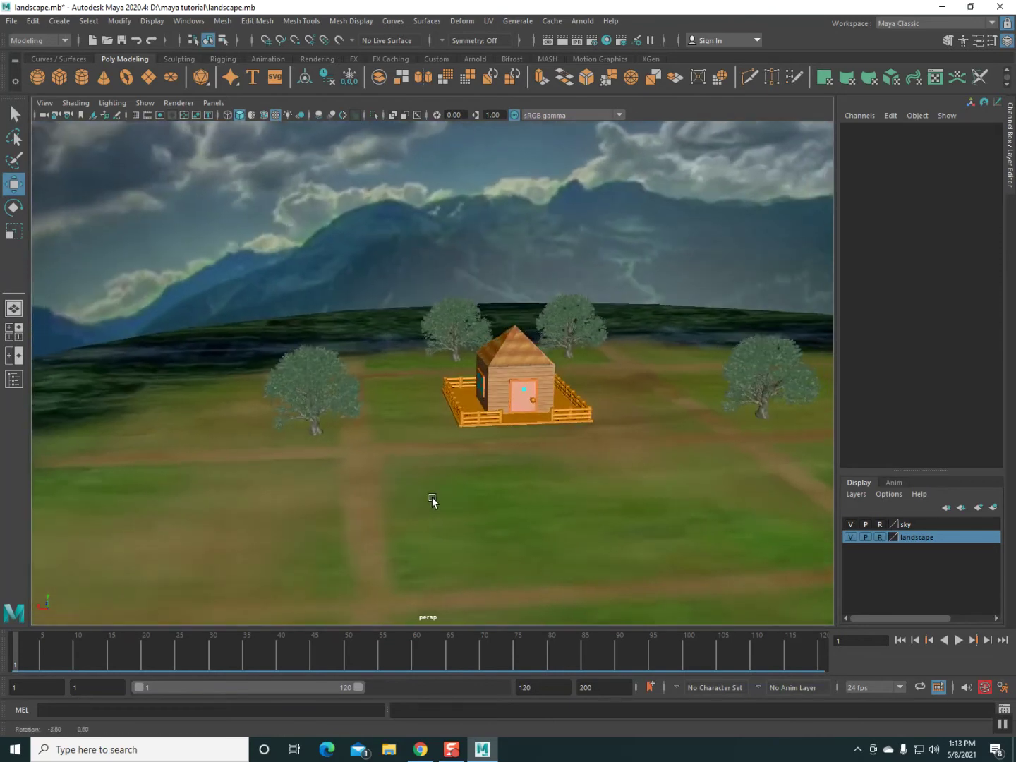
pyautogui.scroll(-2, 428, 501)
pyautogui.keyDown('alt'); pyautogui.moveTo(428, 501); pyautogui.dragTo(442, 480); pyautogui.keyUp('alt')
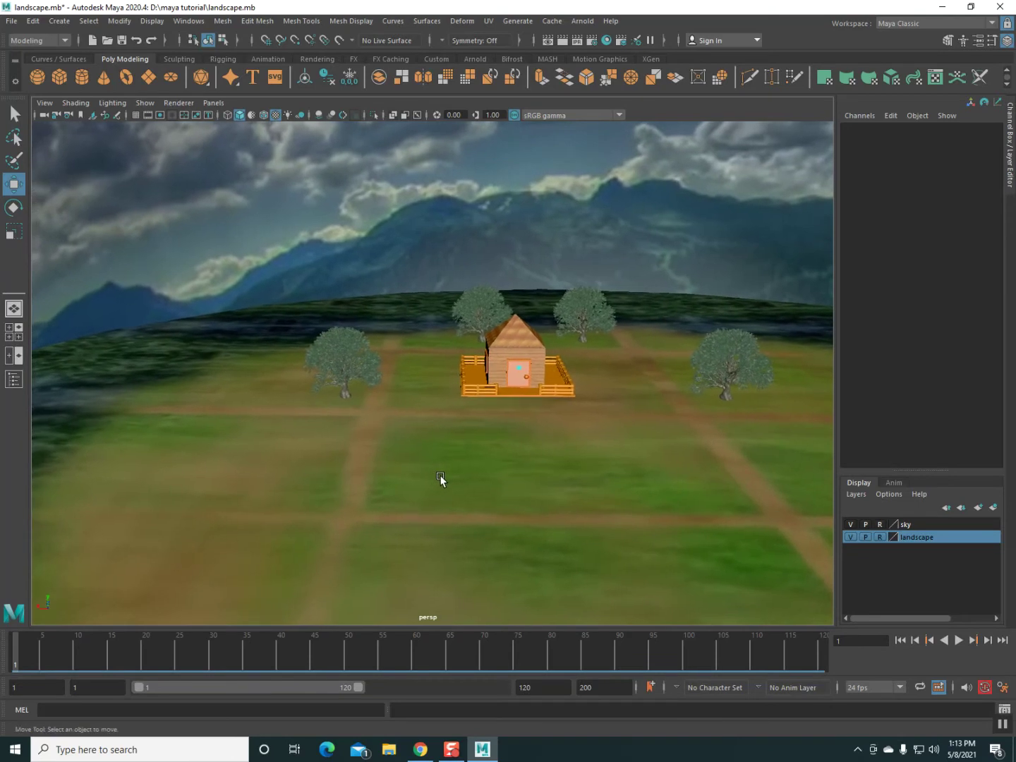
pyautogui.click(11, 20)
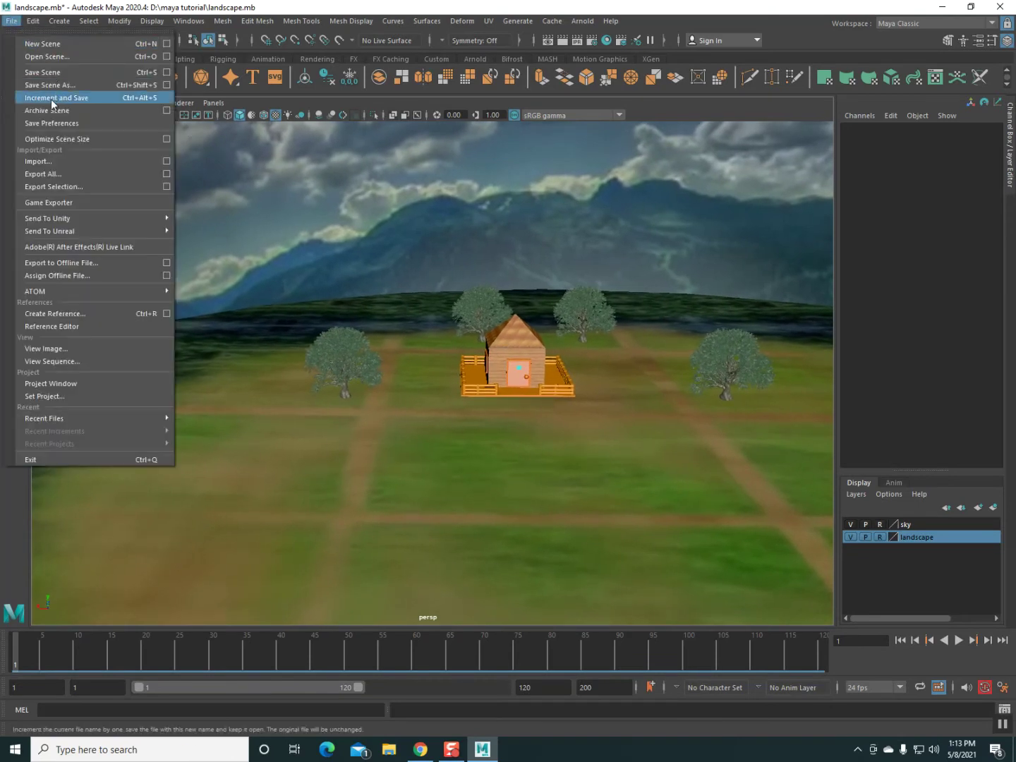
# Step: Import hhhhhhhh.mb, bringing a grey house and a palm tree into the scene
pyautogui.click(35, 161)
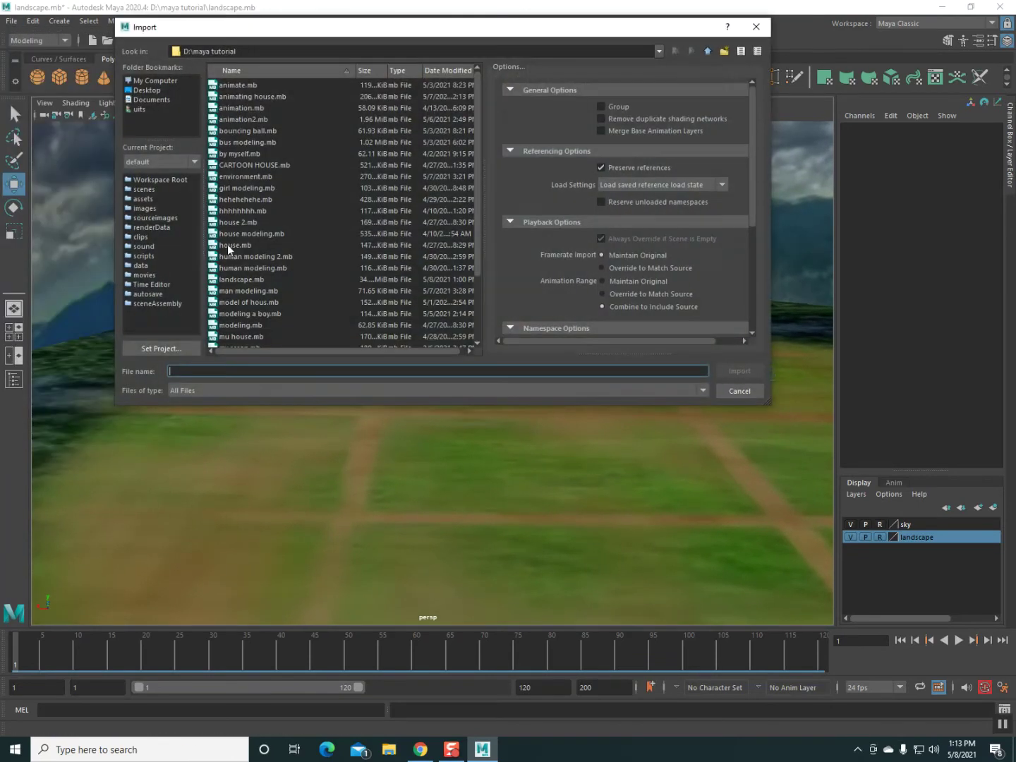
pyautogui.doubleClick(228, 211)
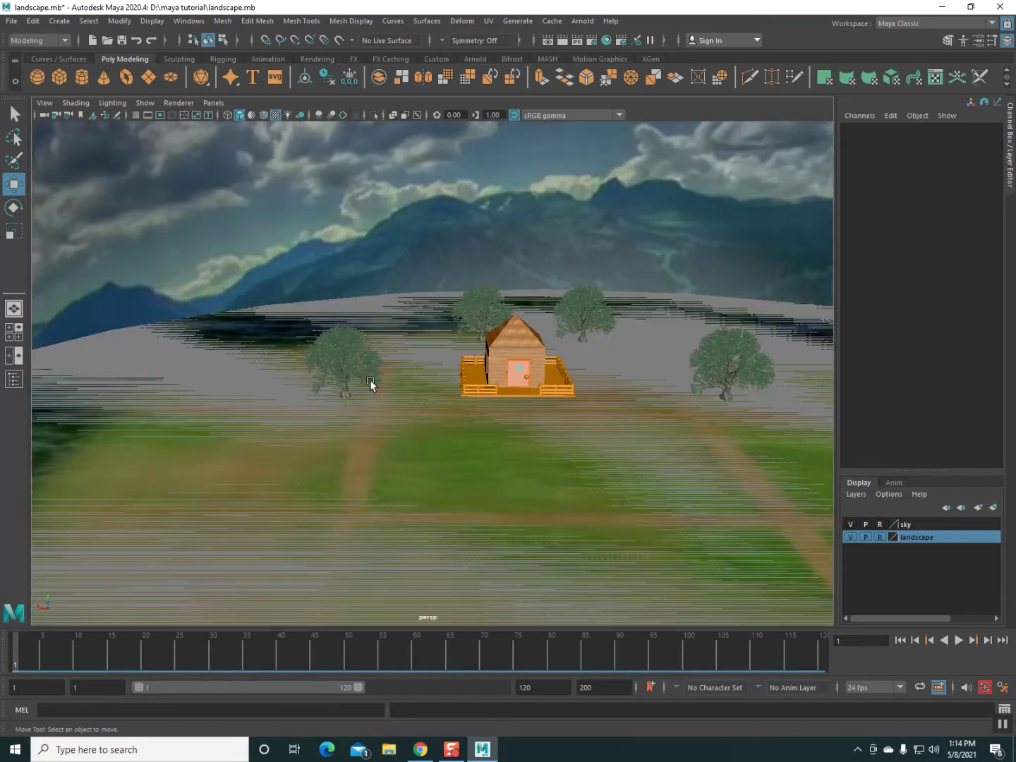
pyautogui.scroll(-3, 371, 383)
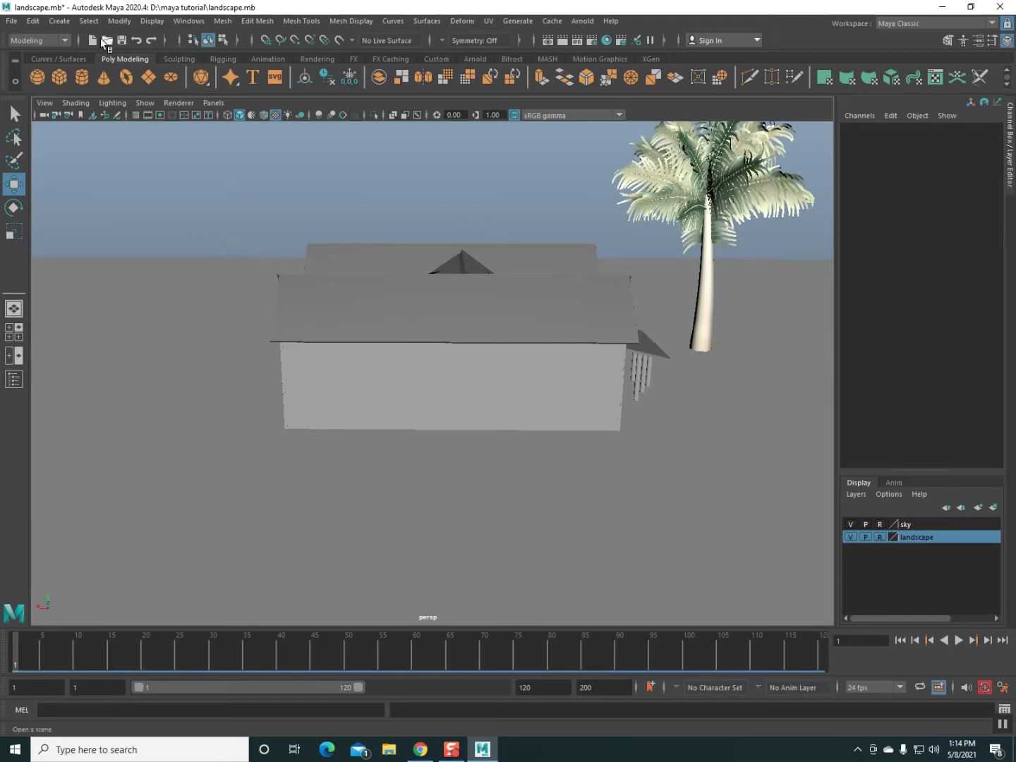
# Step: Undo the last action and delete the palm tree, front wall, a front roof piece and the roof beam
pyautogui.click(135, 44)
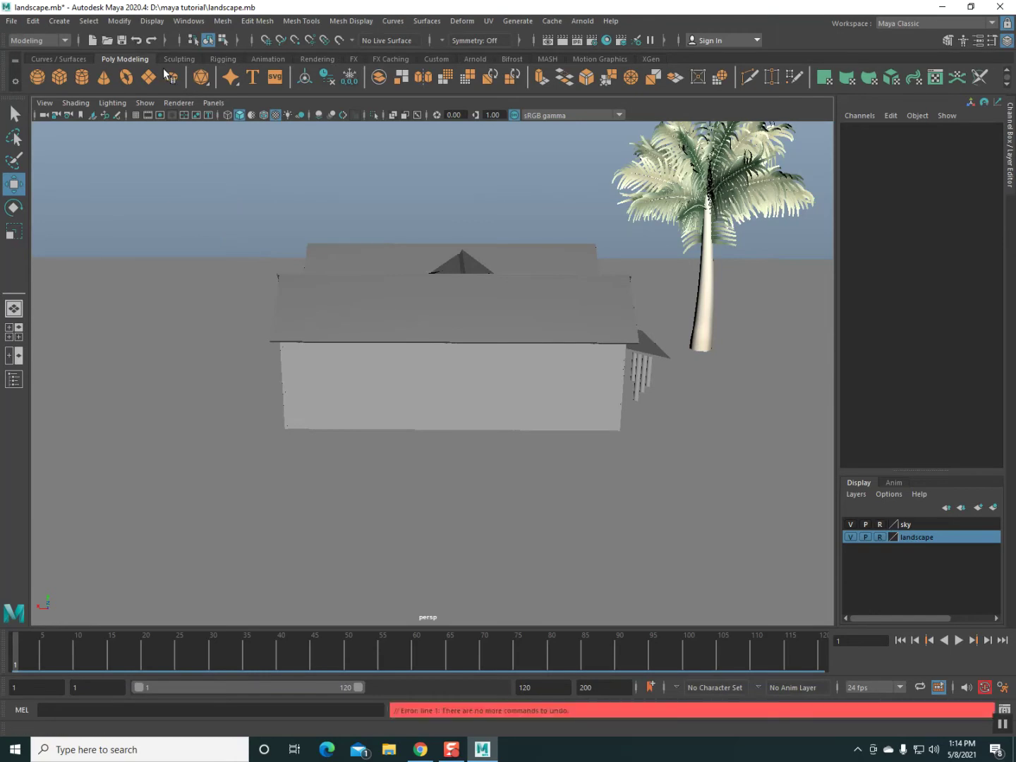
pyautogui.moveTo(155, 233); pyautogui.dragTo(609, 590)
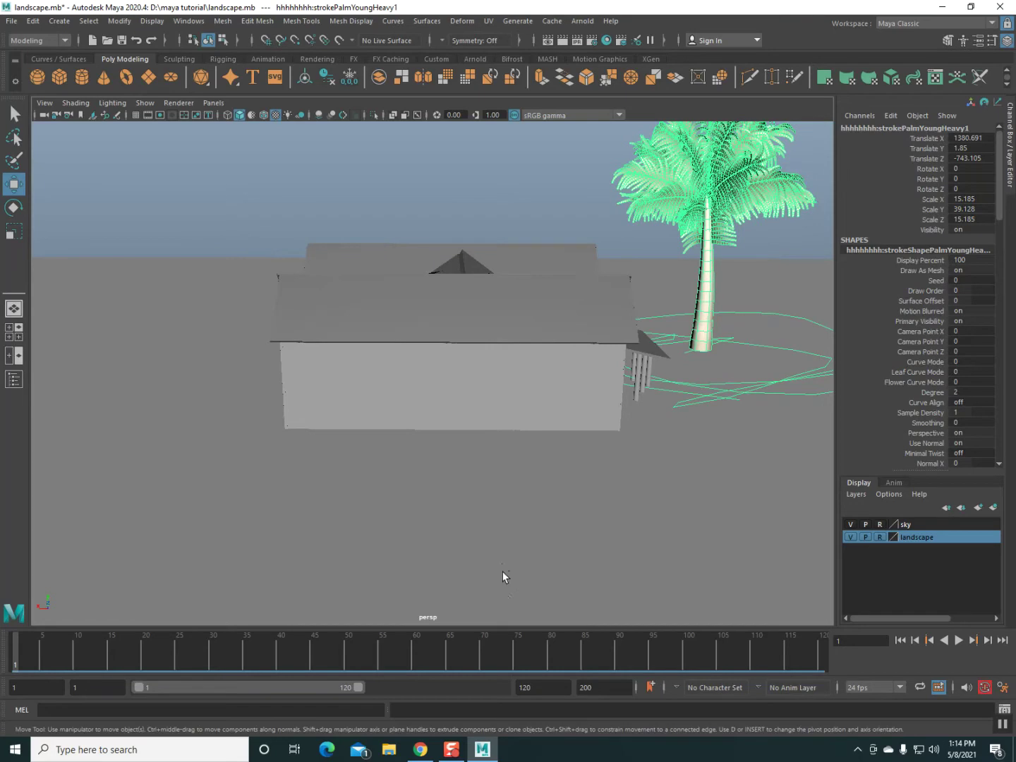
pyautogui.press('Delete')
pyautogui.click(486, 390)
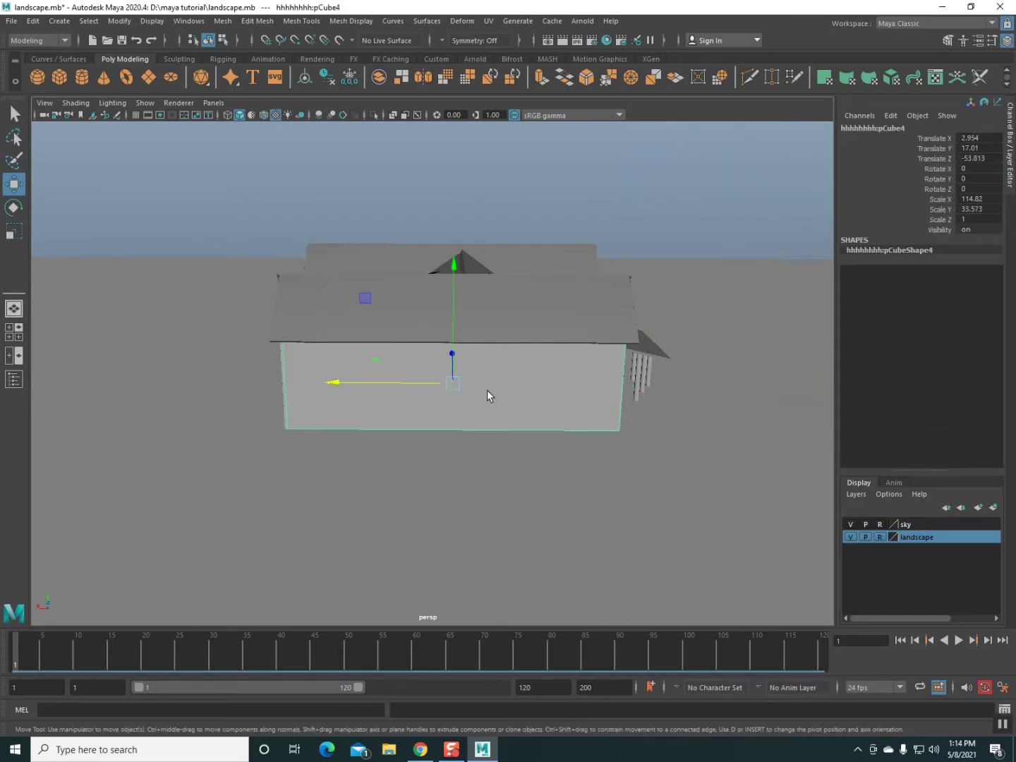
pyautogui.press('Delete')
pyautogui.click(421, 299)
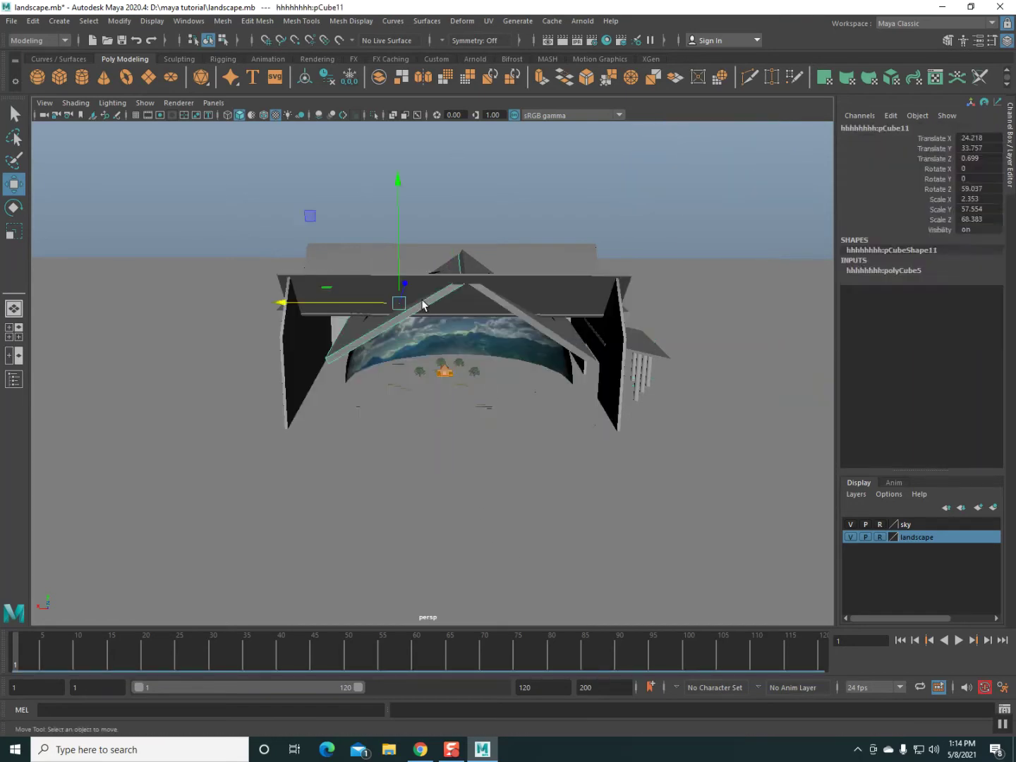
pyautogui.press('Delete')
pyautogui.click(443, 296)
pyautogui.press('Delete')
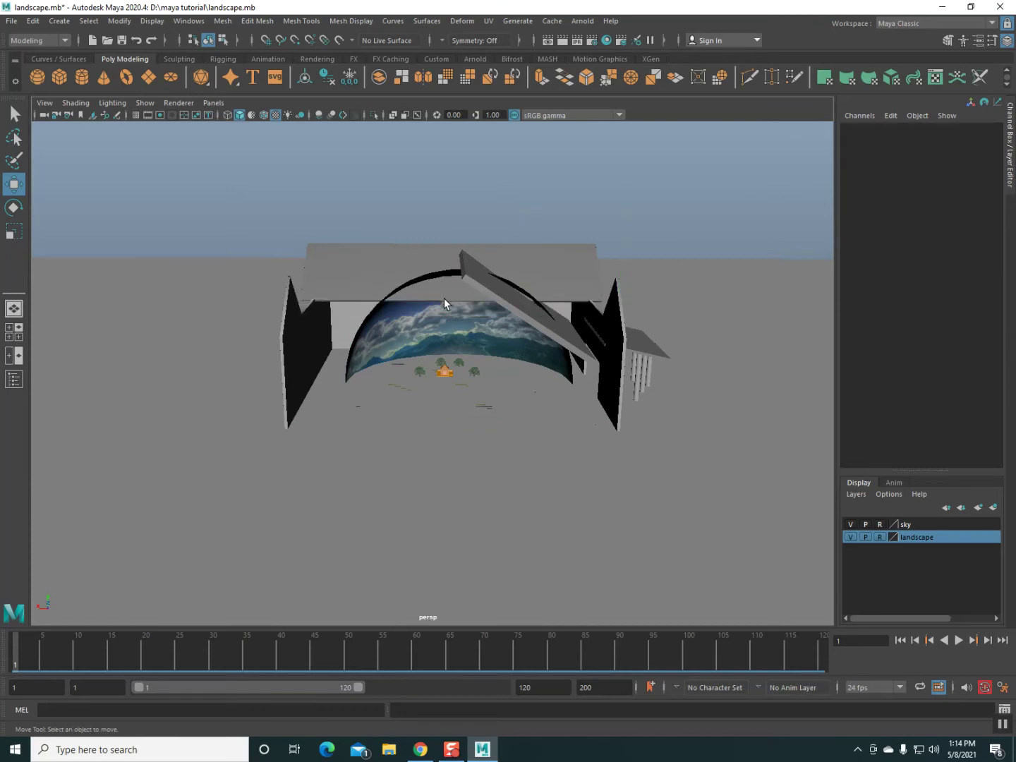
# Step: Delete the flat roof slab, left black wall, grey ground plane and the remaining walls and pillars
pyautogui.click(366, 264)
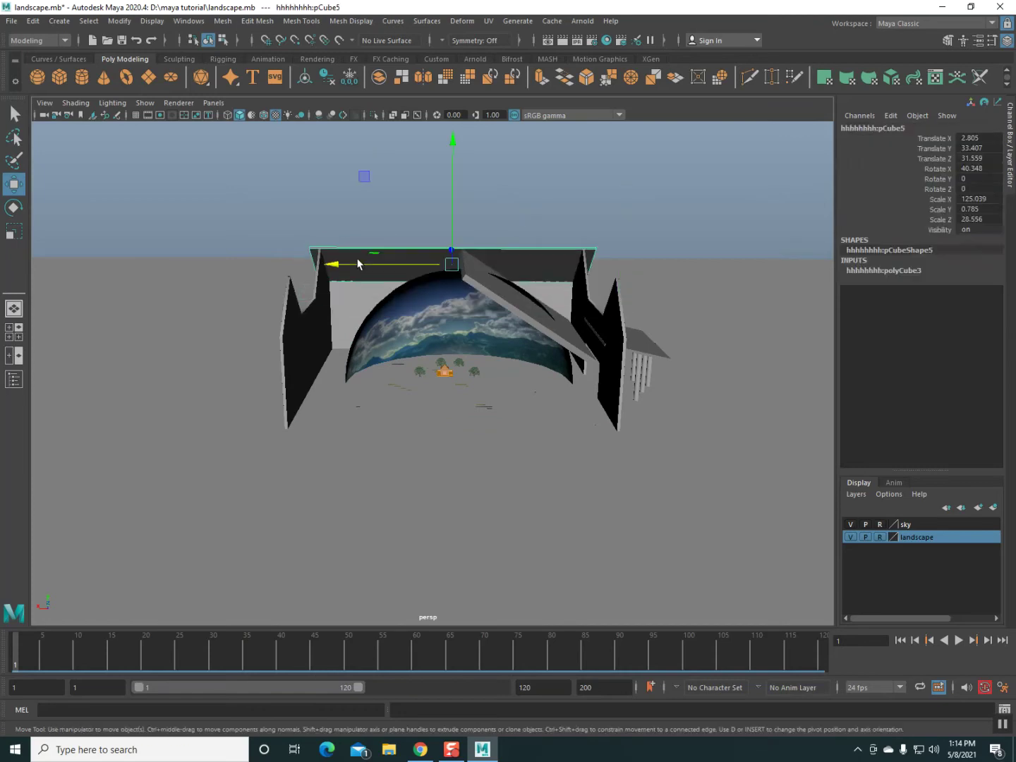
pyautogui.press('Delete')
pyautogui.click(320, 294)
pyautogui.press('Delete')
pyautogui.click(402, 427)
pyautogui.press('Delete')
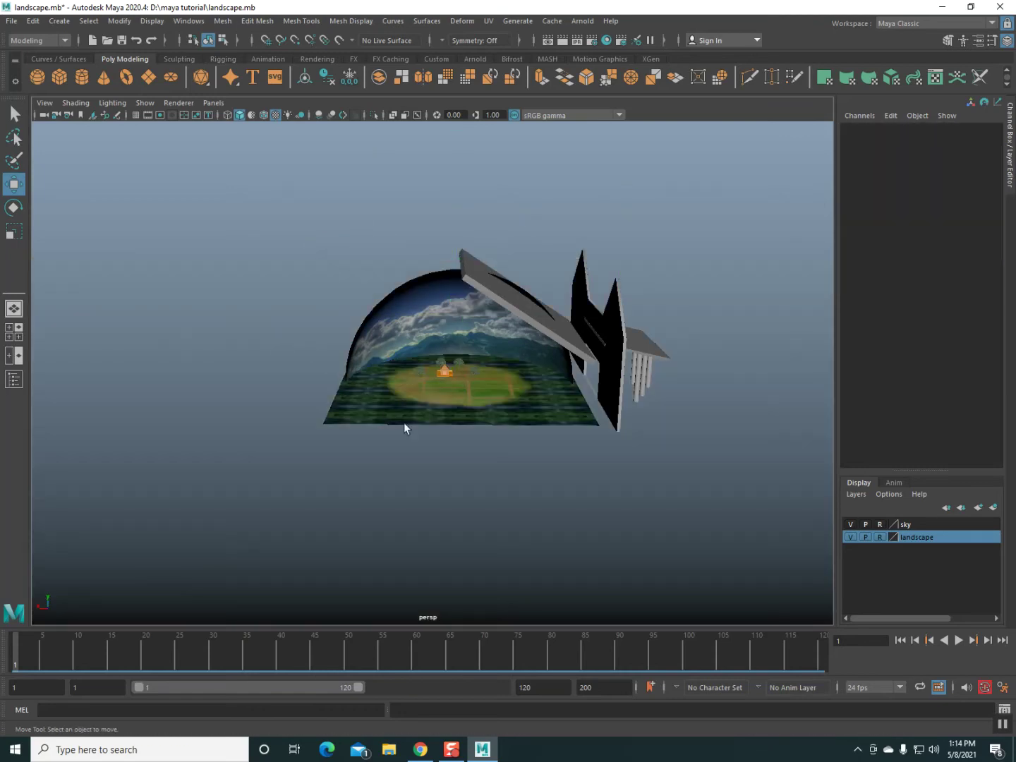
pyautogui.moveTo(571, 320); pyautogui.dragTo(681, 396)
pyautogui.press('Delete')
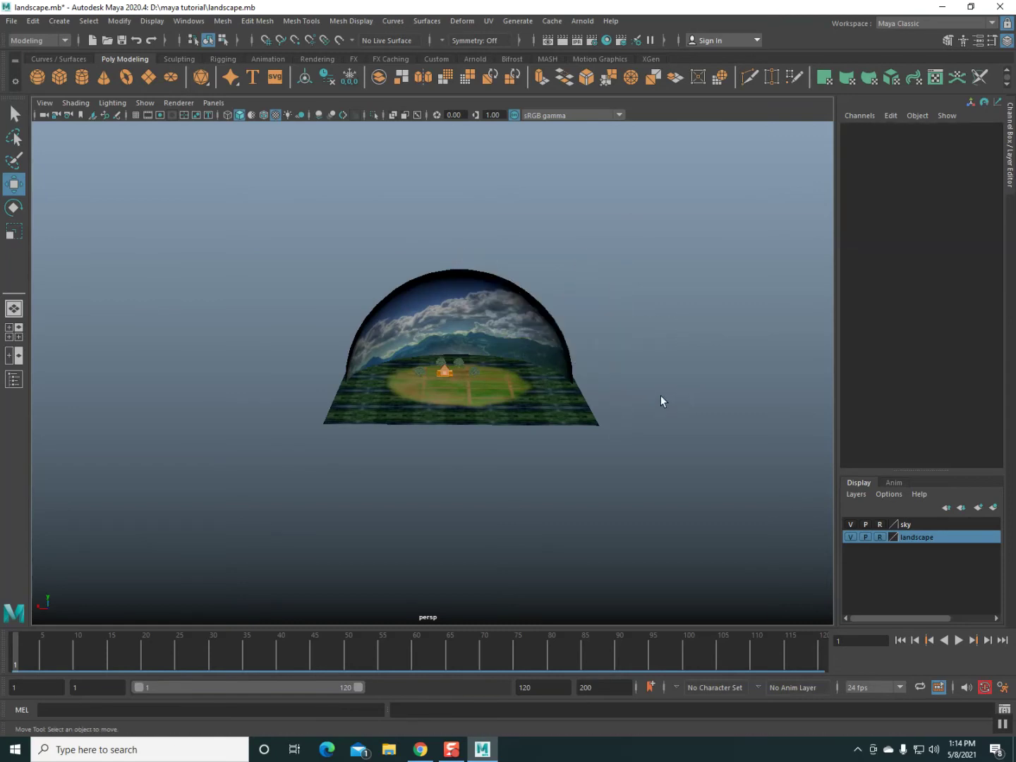
pyautogui.scroll(5, 526, 423)
pyautogui.scroll(5, 527, 423)
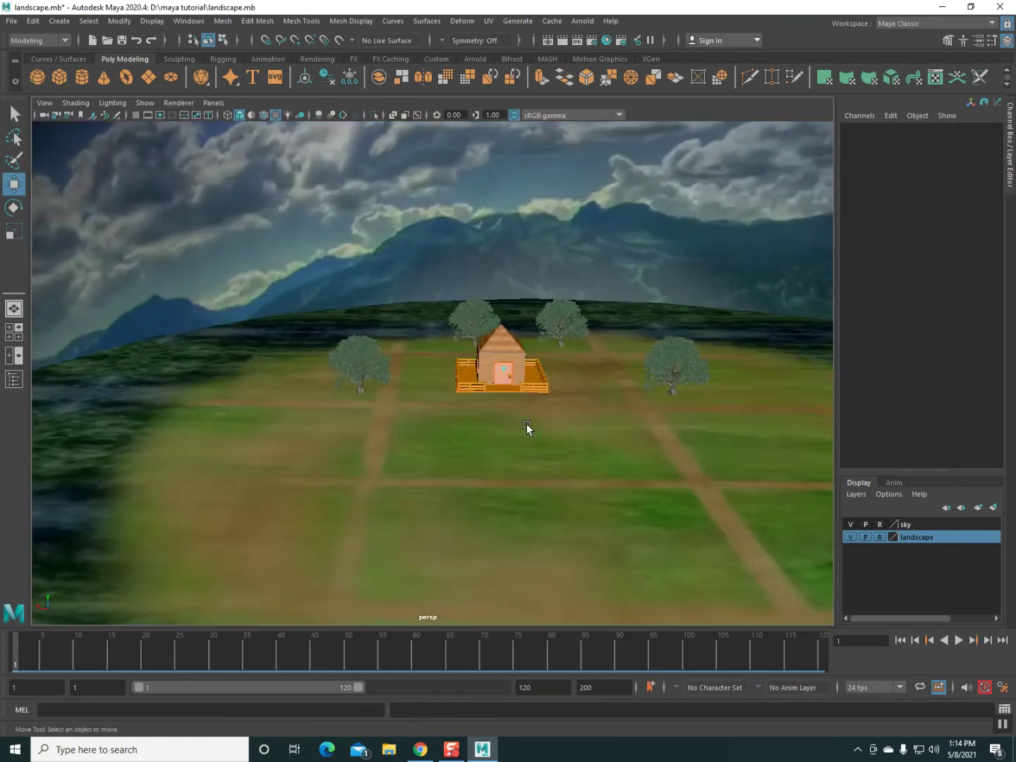
# Step: Import the house 2.mb model into the landscape scene
pyautogui.moveTo(463, 409)
pyautogui.keyDown('alt'); pyautogui.mouseDown()
pyautogui.moveTo(425, 403)
pyautogui.moveTo(434, 410)
pyautogui.mouseUp(); pyautogui.keyUp('alt')
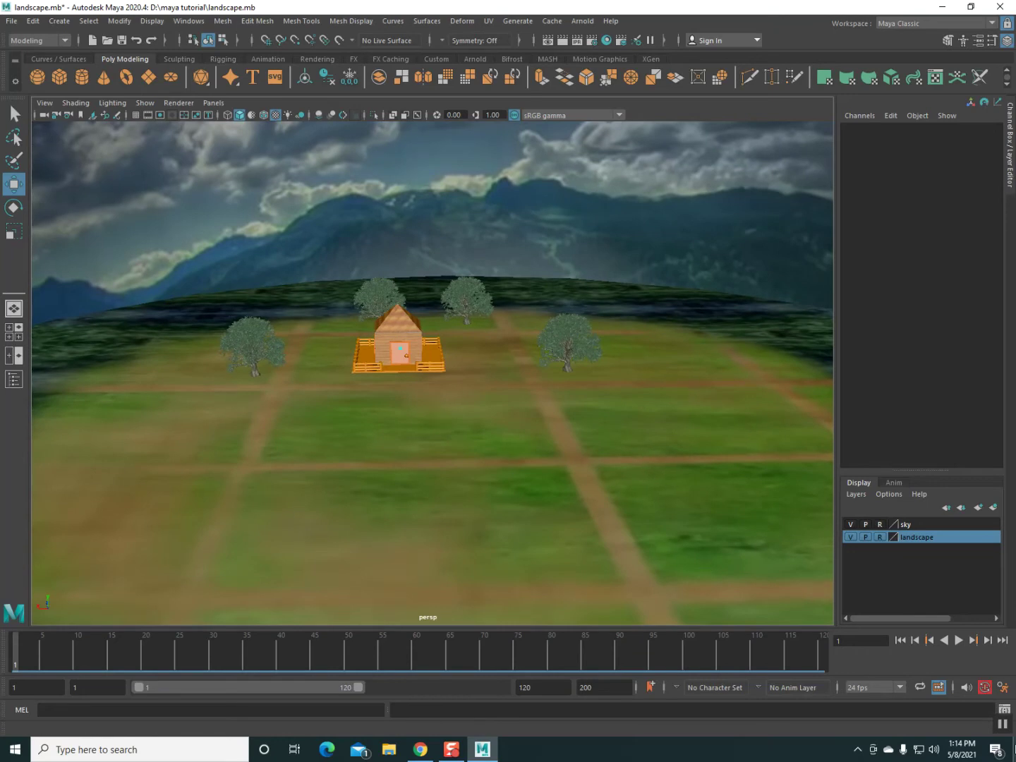
pyautogui.click(11, 20)
pyautogui.click(57, 164)
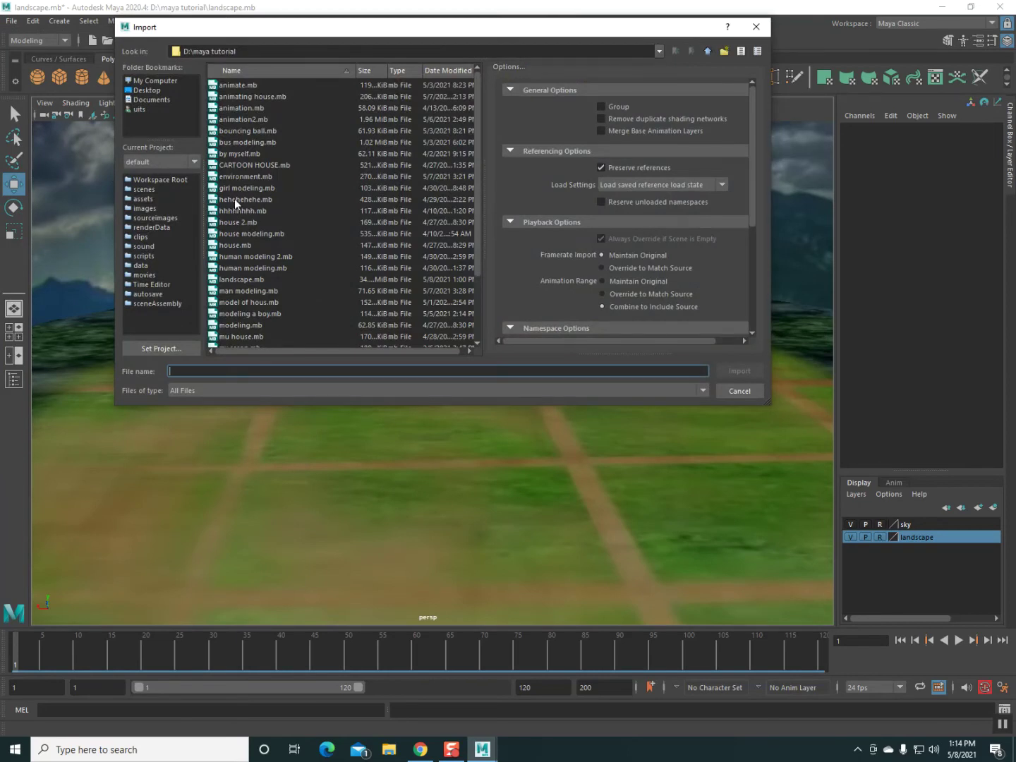
pyautogui.doubleClick(233, 222)
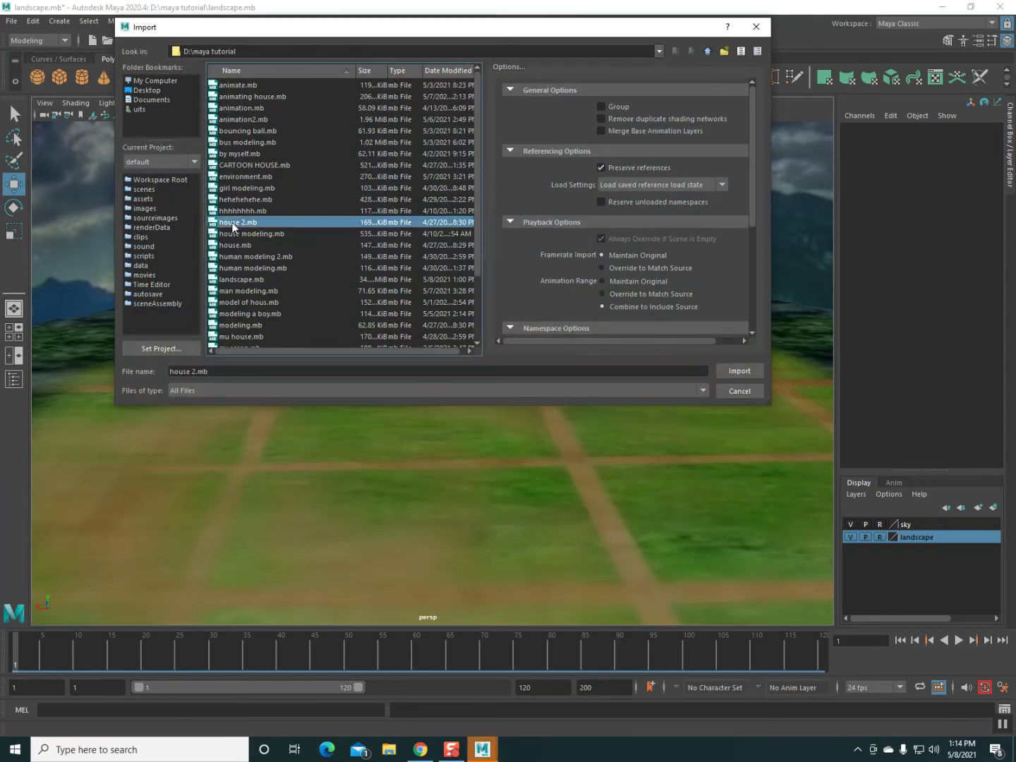
# Step: Select the cyan house_2:pCube18 piece and scale it down to 0.634
pyautogui.press('w')
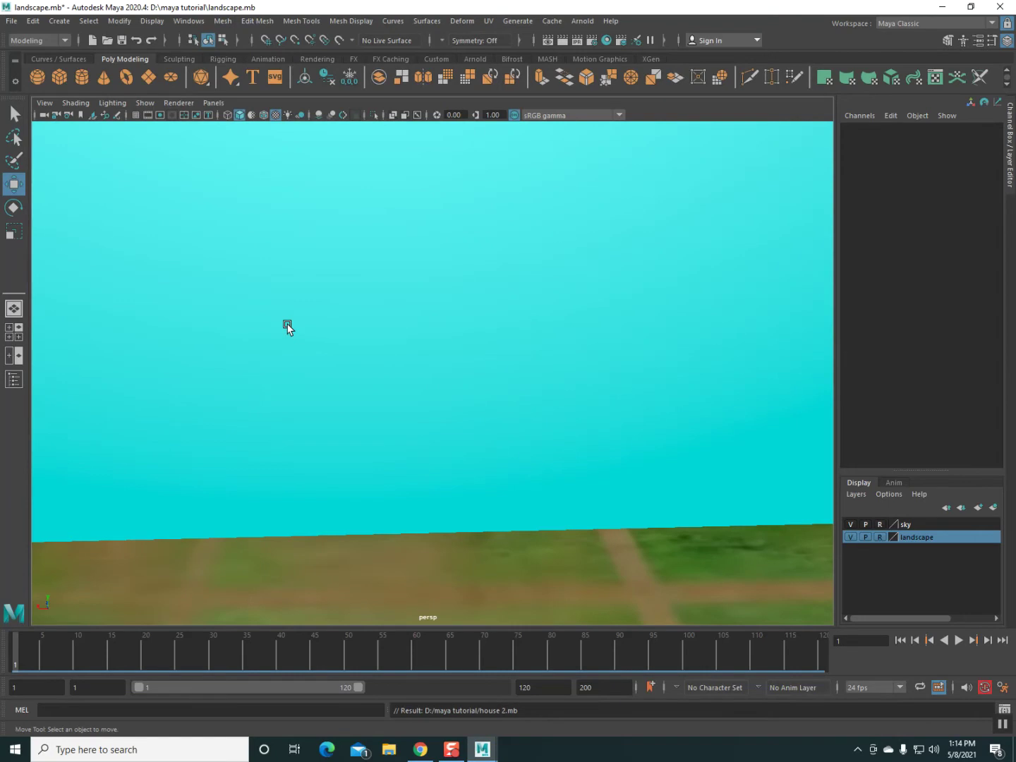
pyautogui.click(287, 327)
pyautogui.click(14, 231)
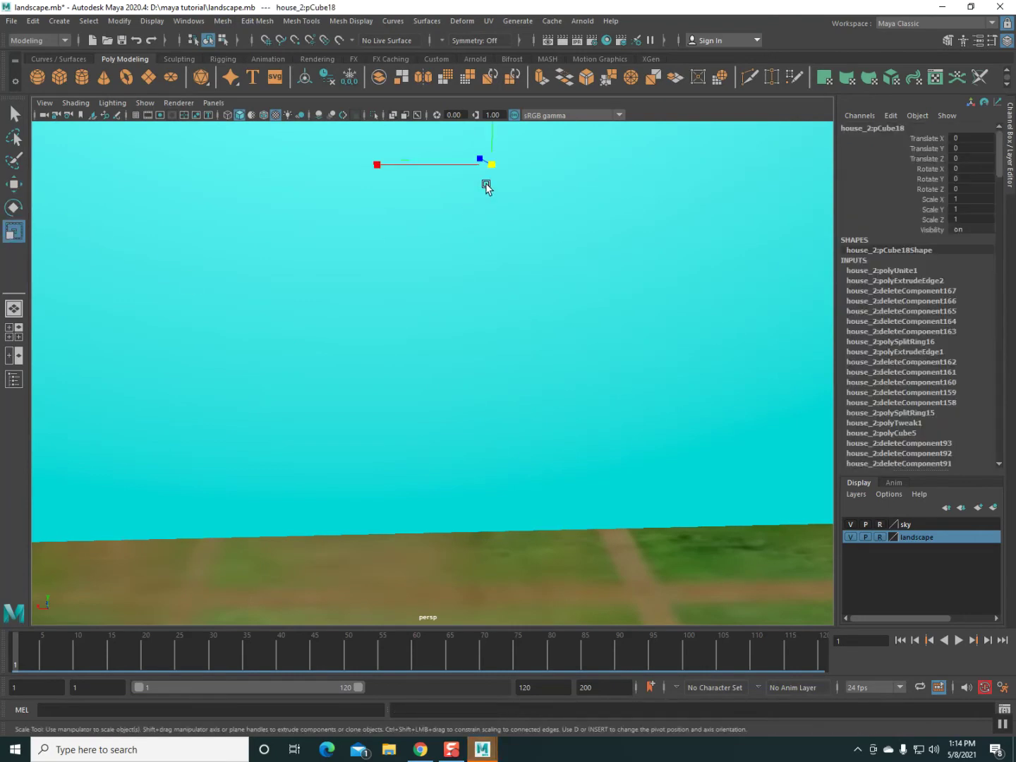
pyautogui.moveTo(492, 168); pyautogui.dragTo(205, 215)
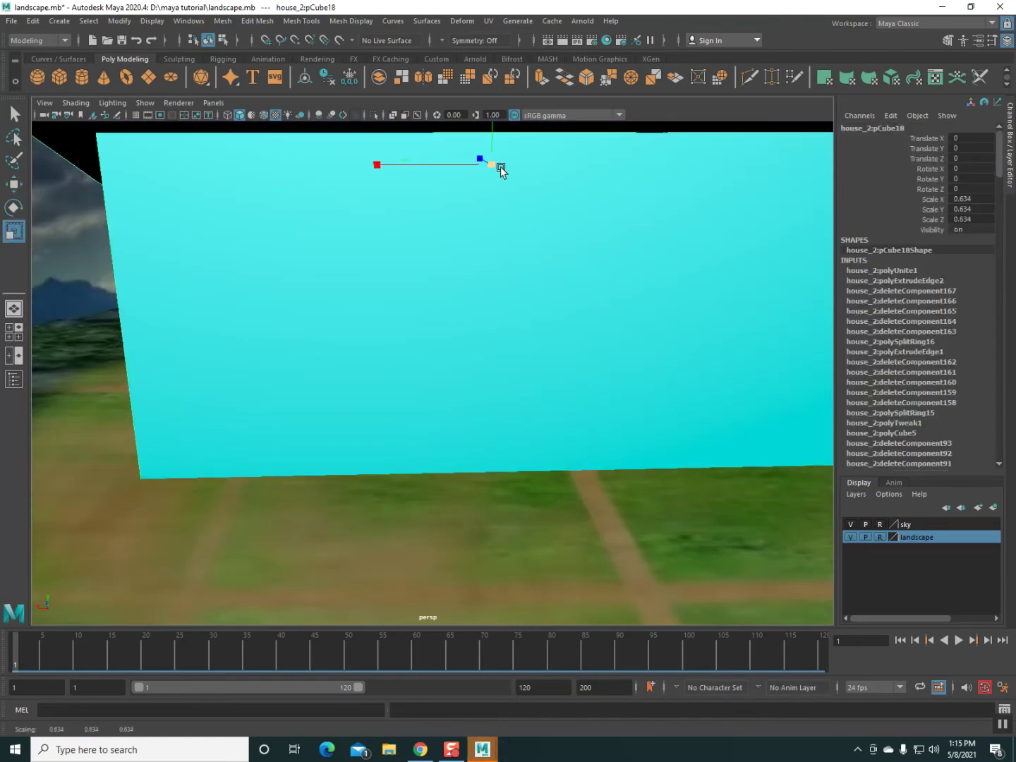
# Step: Shrink the house to 0.059 and lower it onto the field beside the wooden house
pyautogui.moveTo(501, 169); pyautogui.dragTo(402, 169)
pyautogui.moveTo(492, 173); pyautogui.dragTo(466, 170)
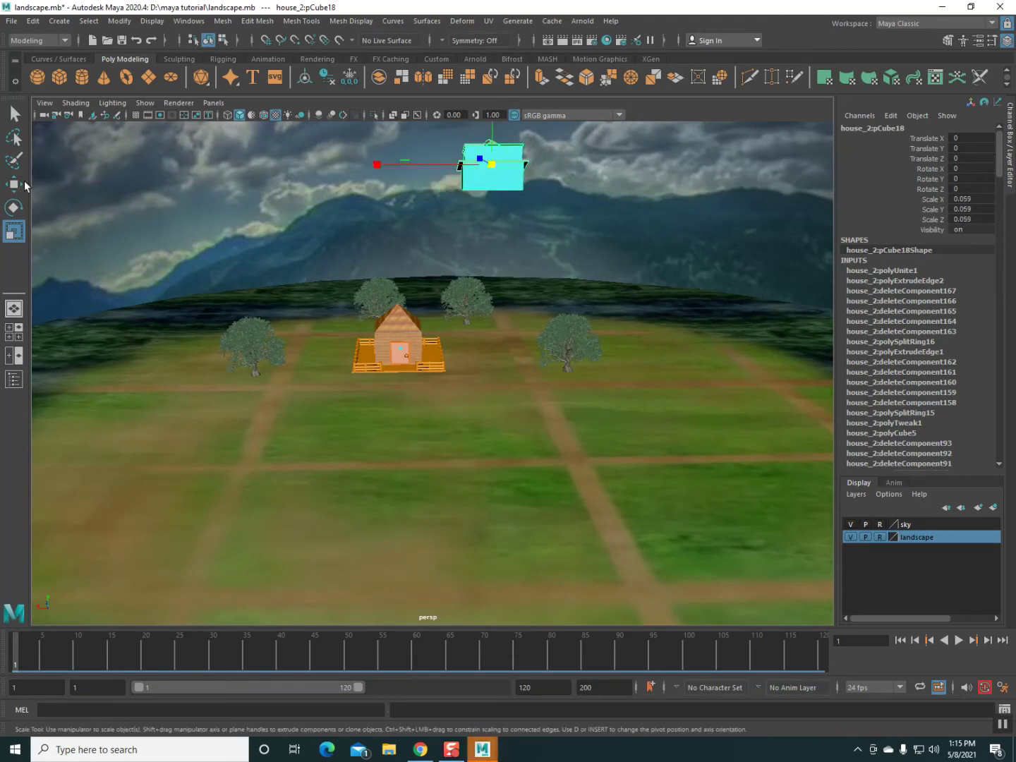
pyautogui.press('w')
pyautogui.moveTo(494, 136)
pyautogui.mouseDown()
pyautogui.moveTo(486, 334)
pyautogui.moveTo(471, 356)
pyautogui.moveTo(504, 368)
pyautogui.moveTo(515, 389)
pyautogui.mouseUp()
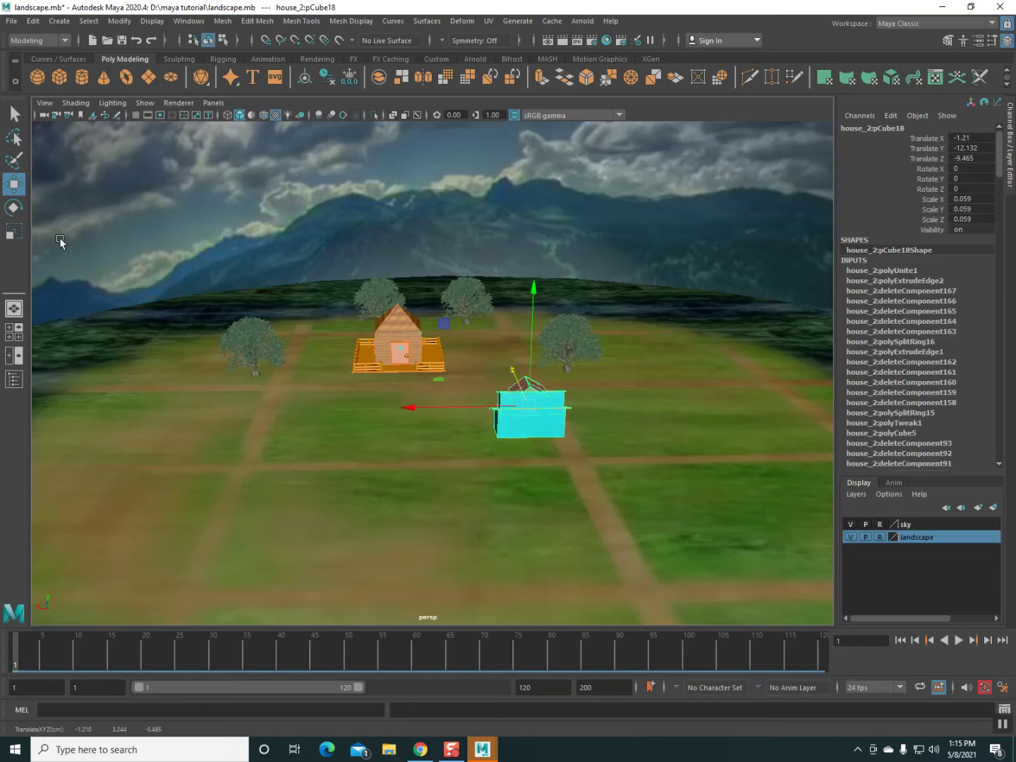
# Step: Try Rotate X at 90 and 180, then reset it to 0 so the house stands upright
pyautogui.click(961, 168)
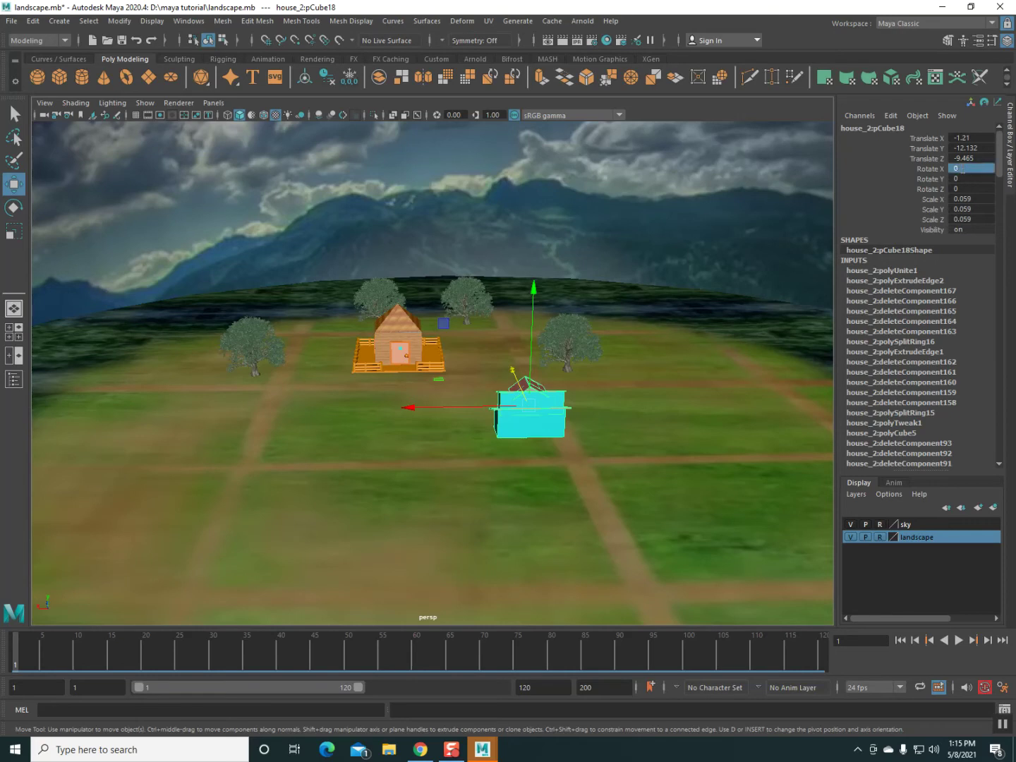
pyautogui.doubleClick(961, 168)
pyautogui.write('90')
pyautogui.press('Return')
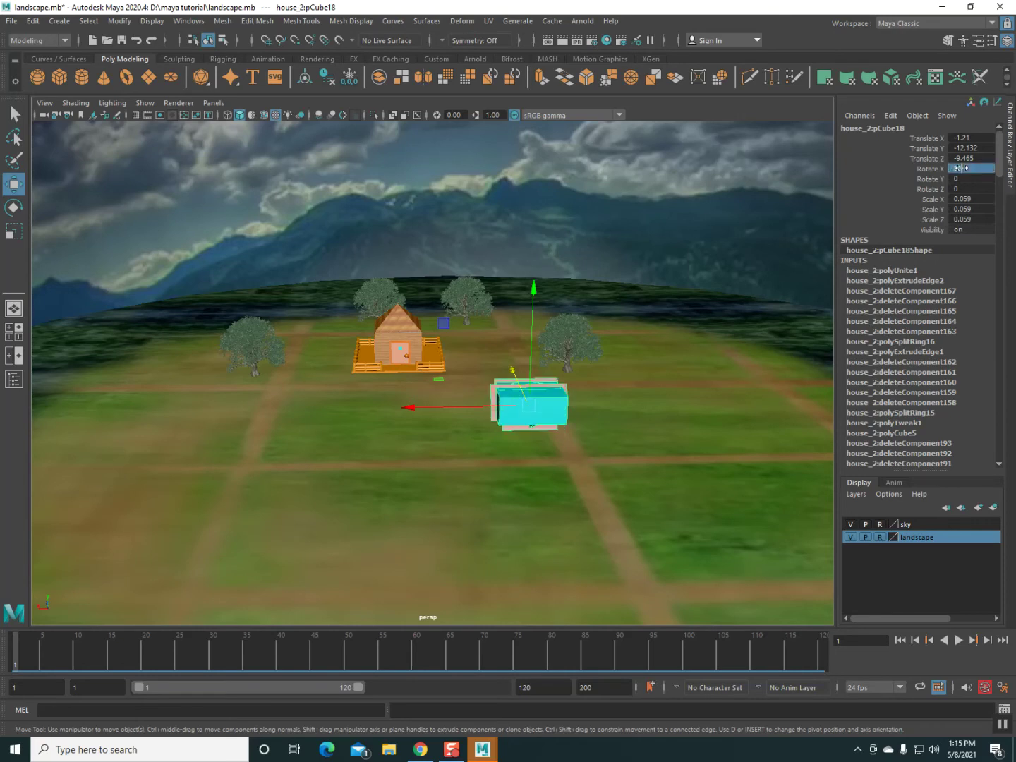
pyautogui.doubleClick(962, 168)
pyautogui.write('180')
pyautogui.press('Return')
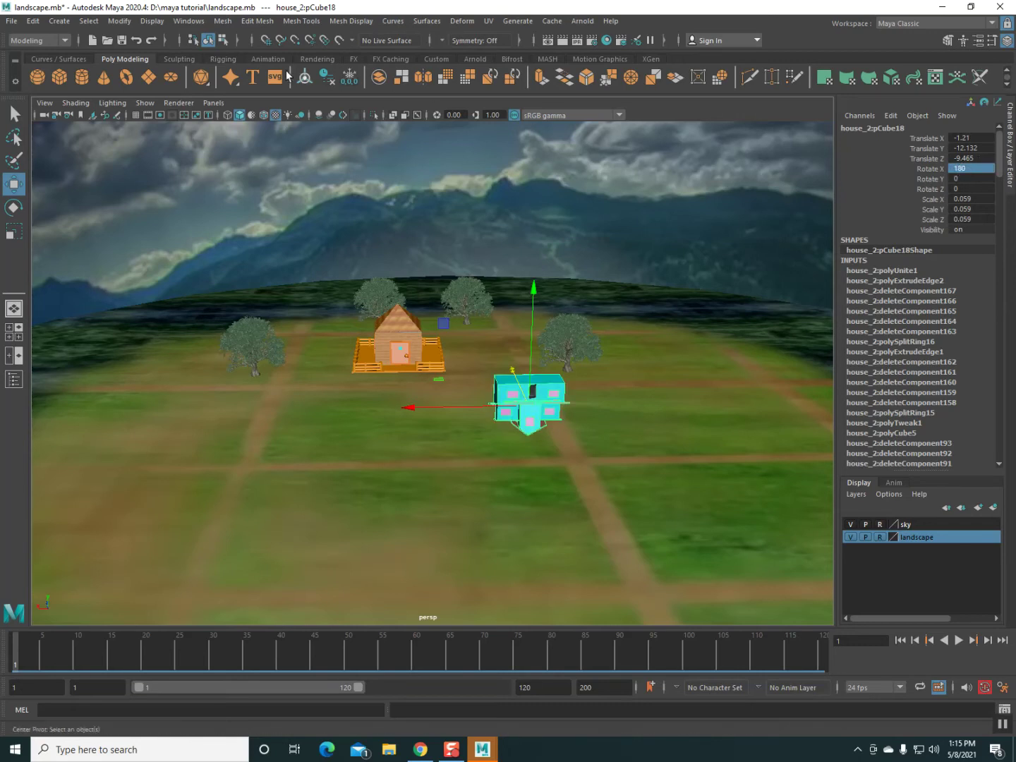
pyautogui.doubleClick(976, 167)
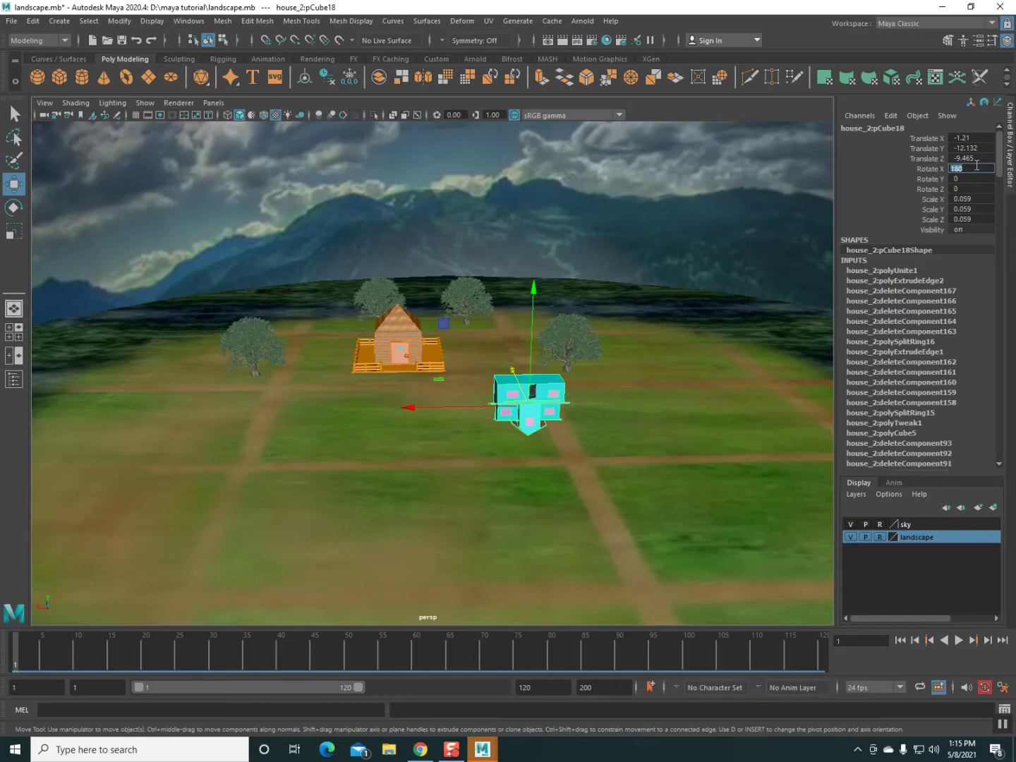
pyautogui.write('0')
pyautogui.press('Return')
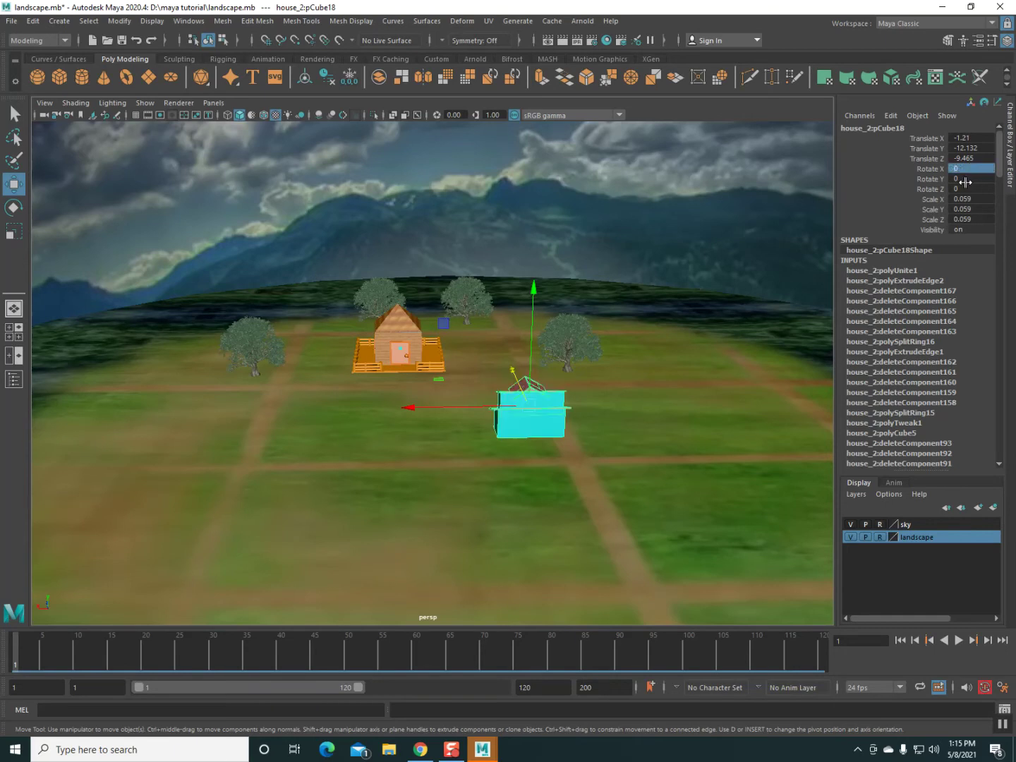
# Step: Set Rotate Y to 90, then to 360
pyautogui.doubleClick(965, 180)
pyautogui.write('0')
pyautogui.press('Return')
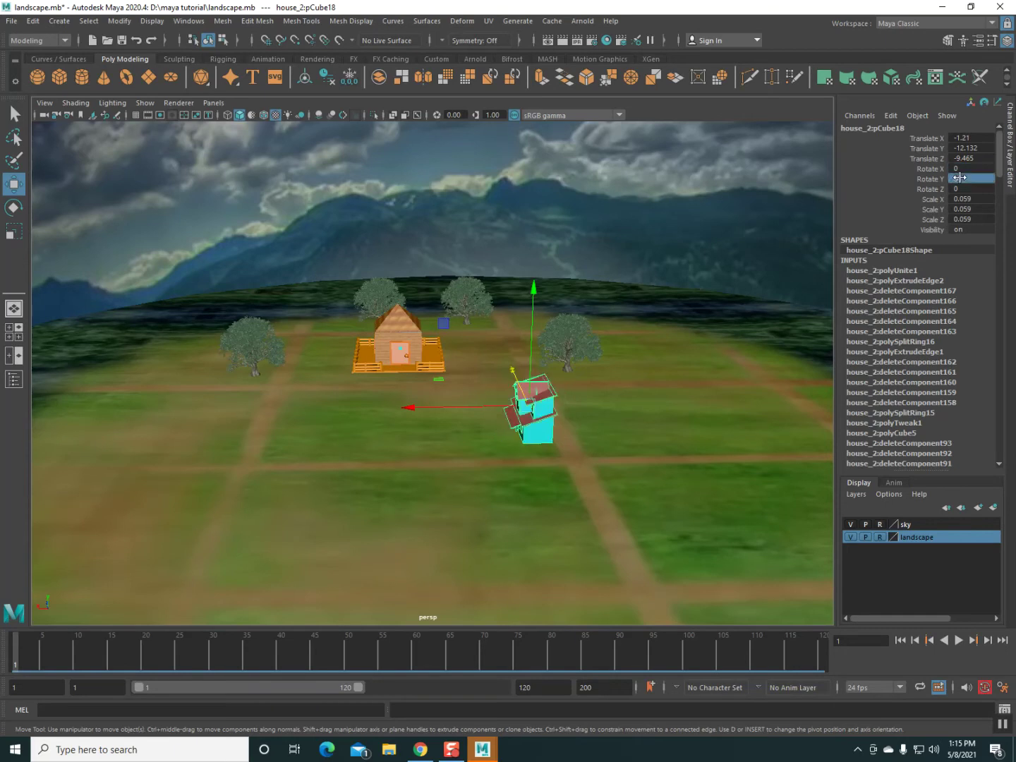
pyautogui.doubleClick(959, 177)
pyautogui.write('0')
pyautogui.press('Return')
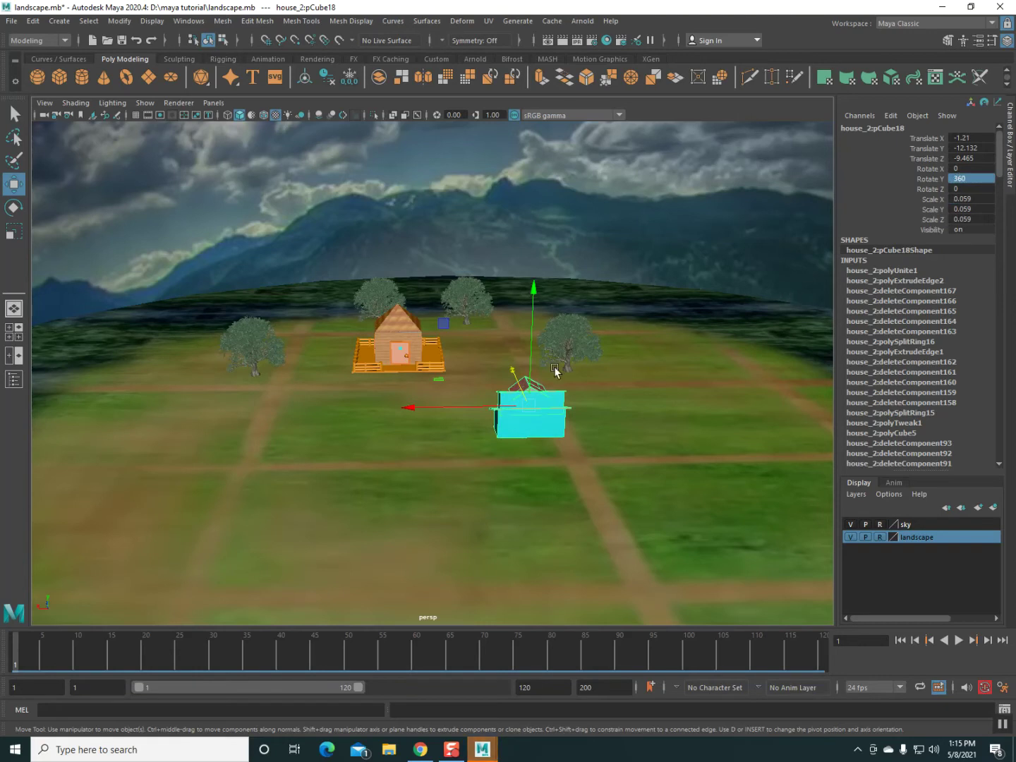
# Step: Turn the cyan house to Rotate Y 265.684 and move it left beside a tree
pyautogui.press('e')
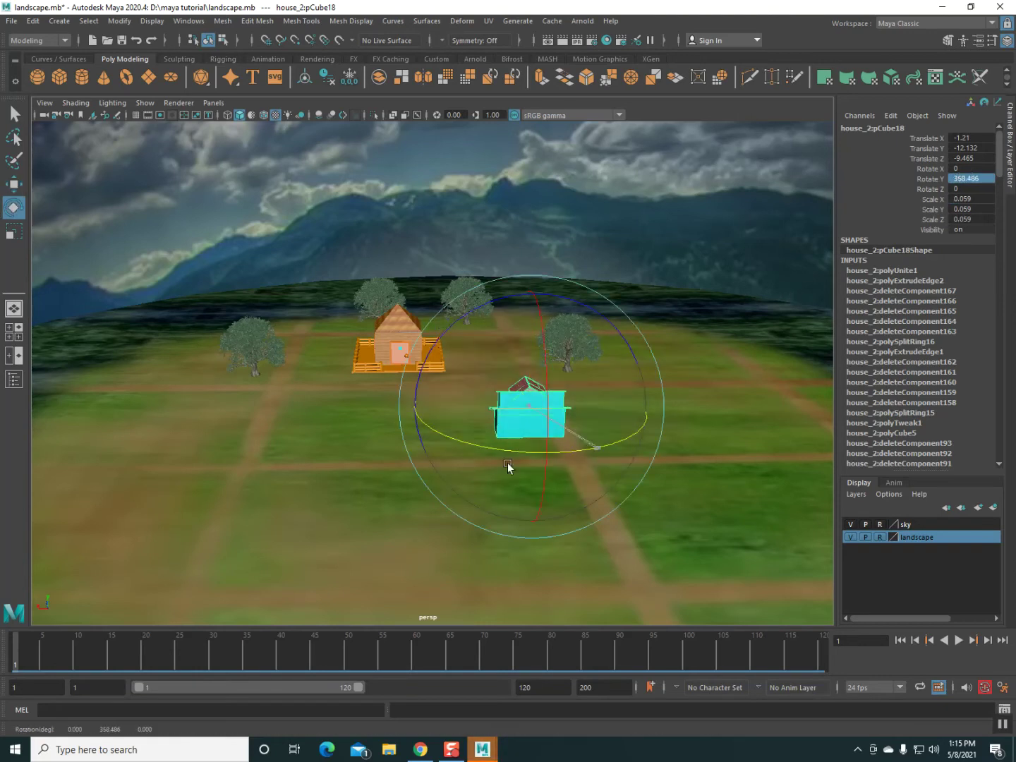
pyautogui.moveTo(575, 454); pyautogui.dragTo(394, 462)
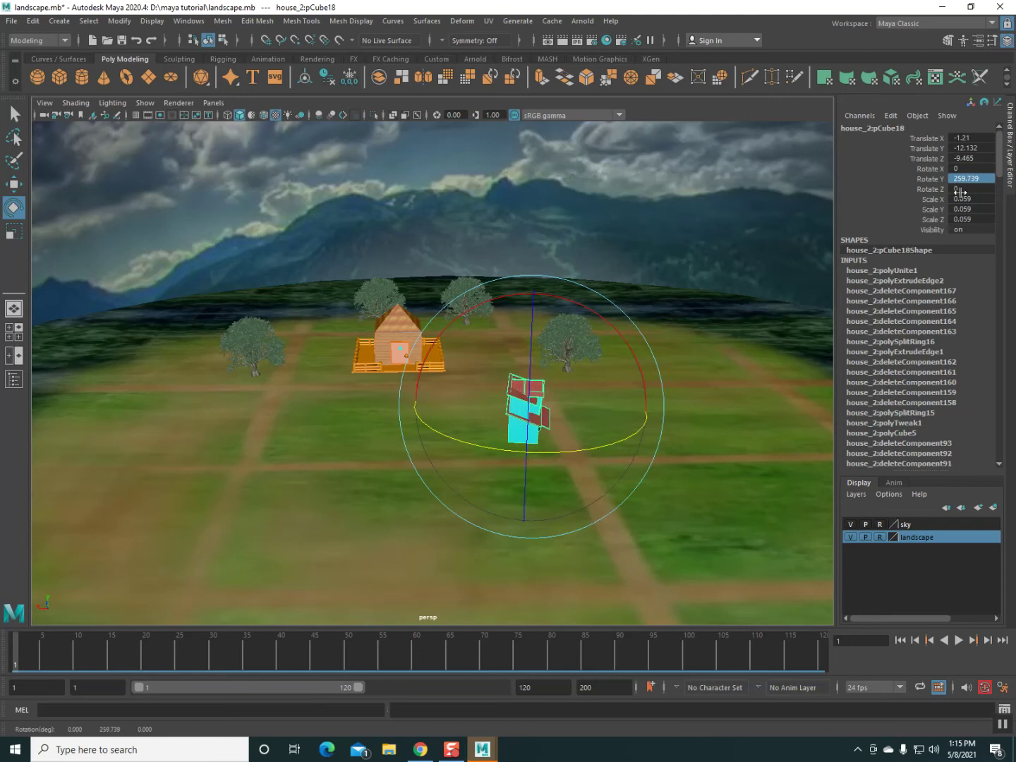
pyautogui.write('200')
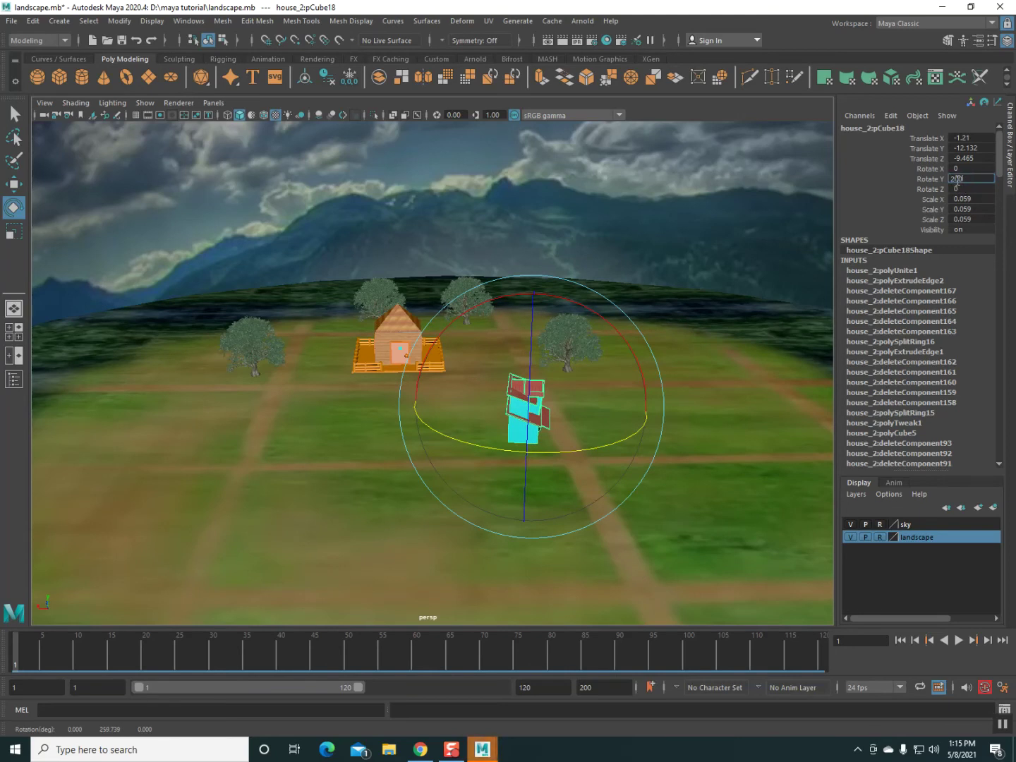
pyautogui.press('Return')
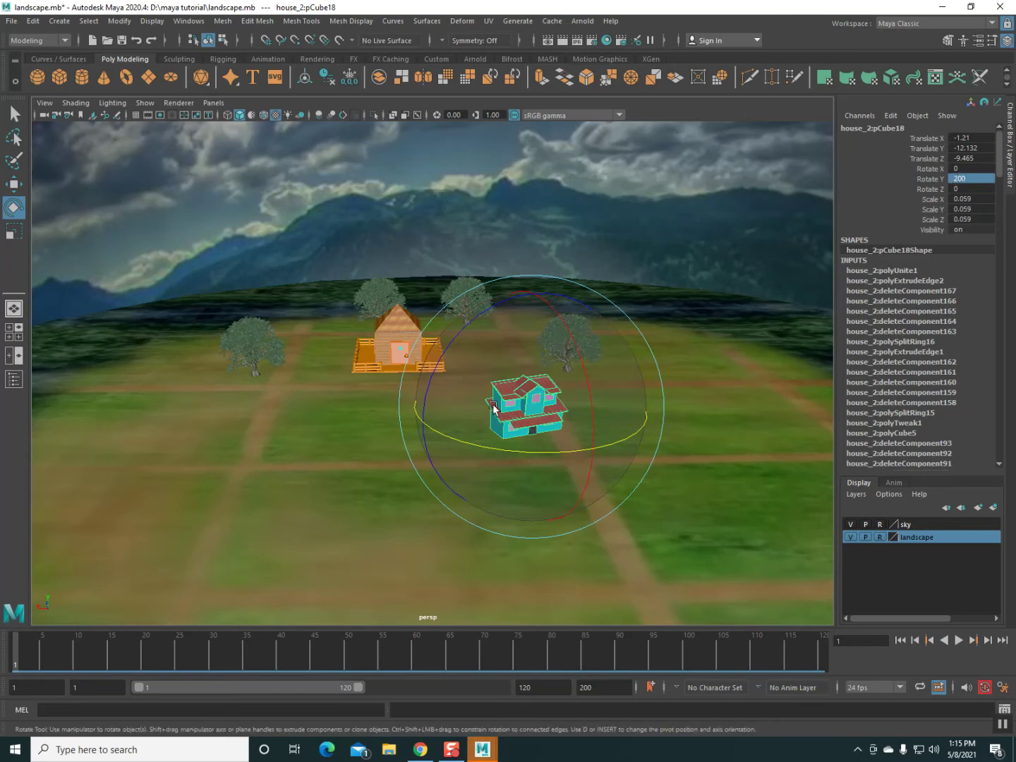
pyautogui.moveTo(488, 449)
pyautogui.mouseDown()
pyautogui.moveTo(621, 479)
pyautogui.moveTo(609, 475)
pyautogui.mouseUp()
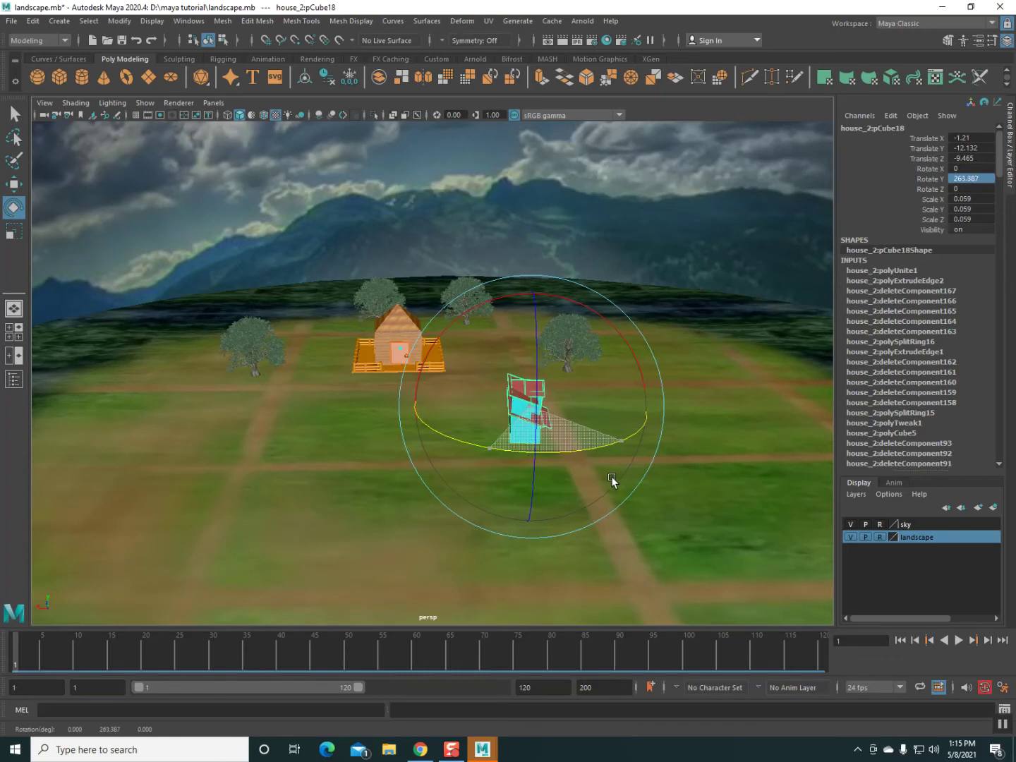
pyautogui.moveTo(608, 475); pyautogui.dragTo(612, 478)
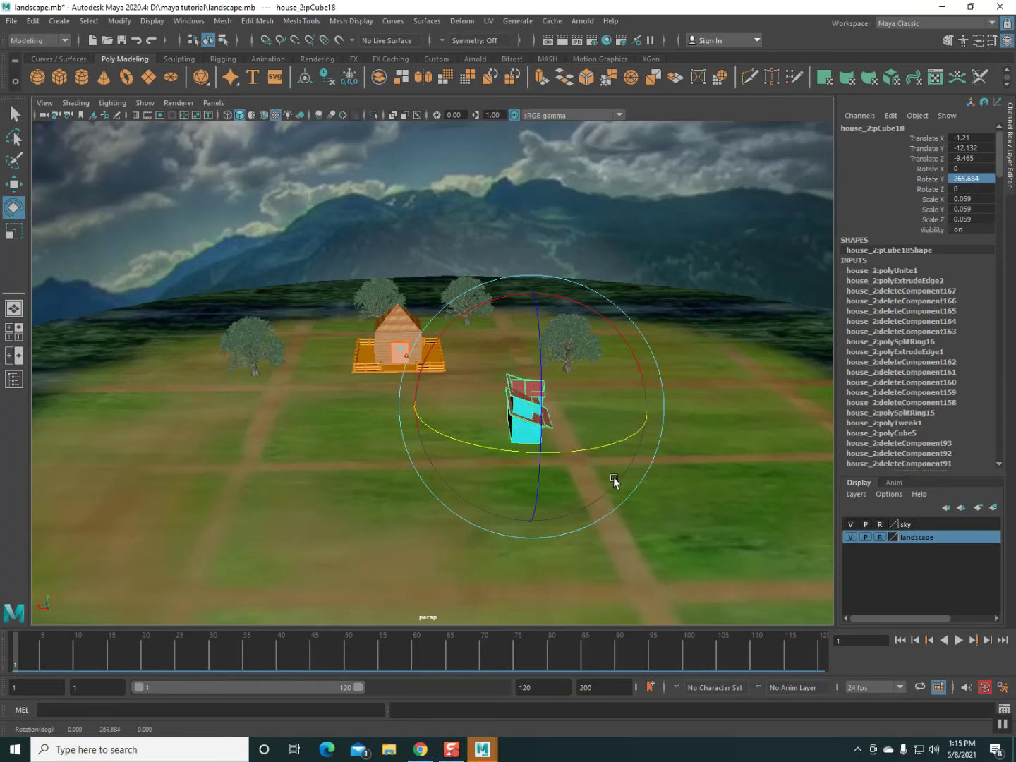
pyautogui.click(14, 184)
pyautogui.moveTo(510, 410)
pyautogui.mouseDown()
pyautogui.moveTo(215, 395)
pyautogui.moveTo(227, 360)
pyautogui.mouseUp()
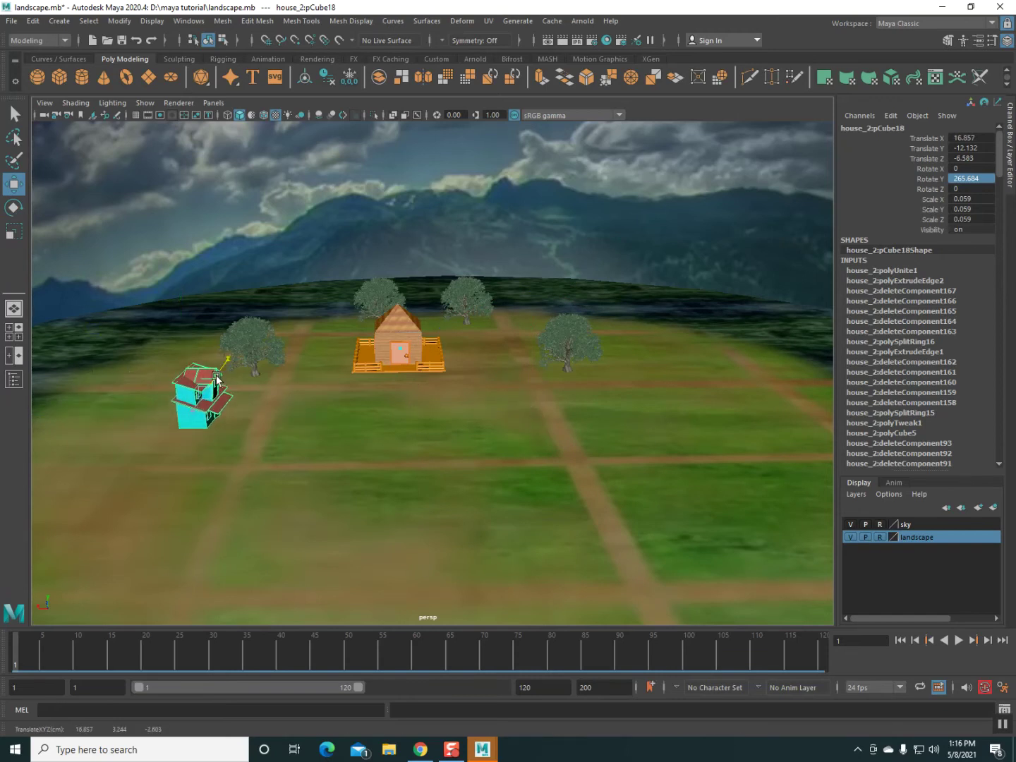
# Step: Enlarge the cyan house to about 0.126 scale
pyautogui.click(14, 231)
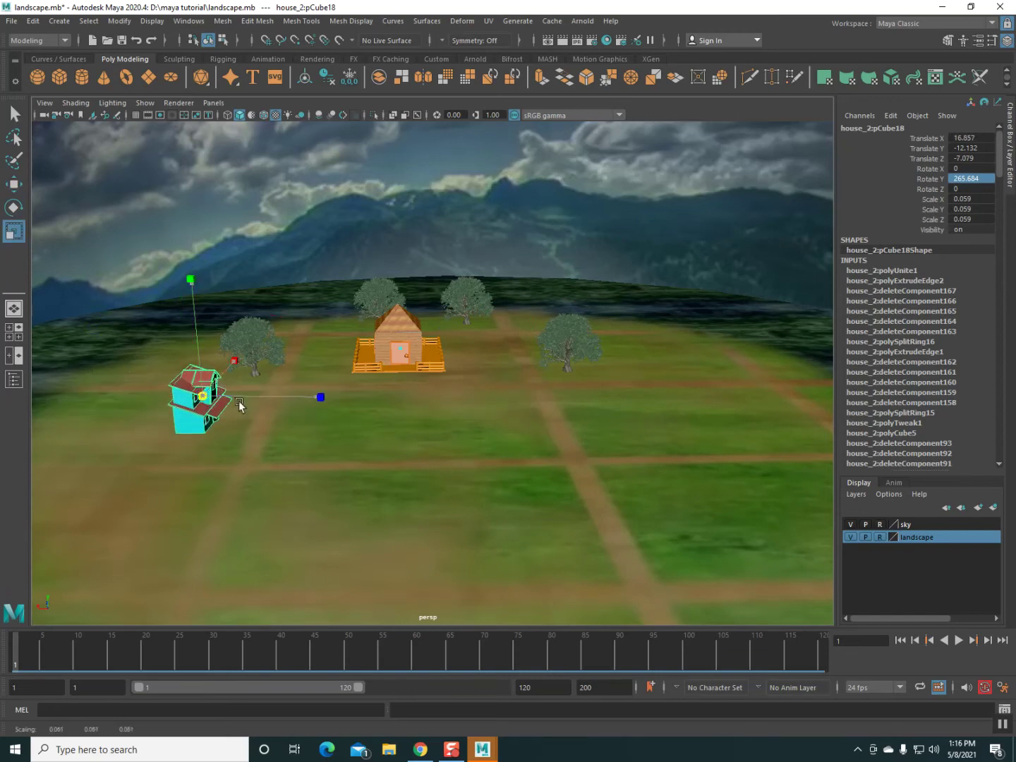
pyautogui.moveTo(200, 395); pyautogui.dragTo(265, 396)
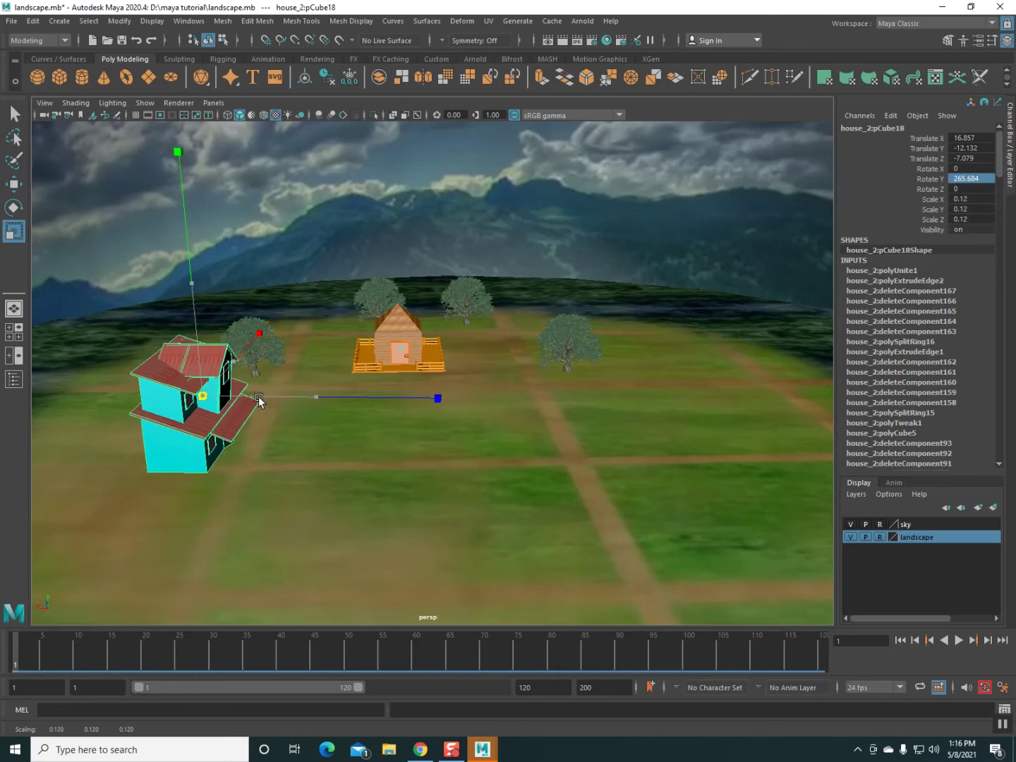
pyautogui.moveTo(264, 397); pyautogui.dragTo(263, 399)
# Step: Move the house lower and forward to X 17.851, Z -4.49, then deselect it
pyautogui.press('w')
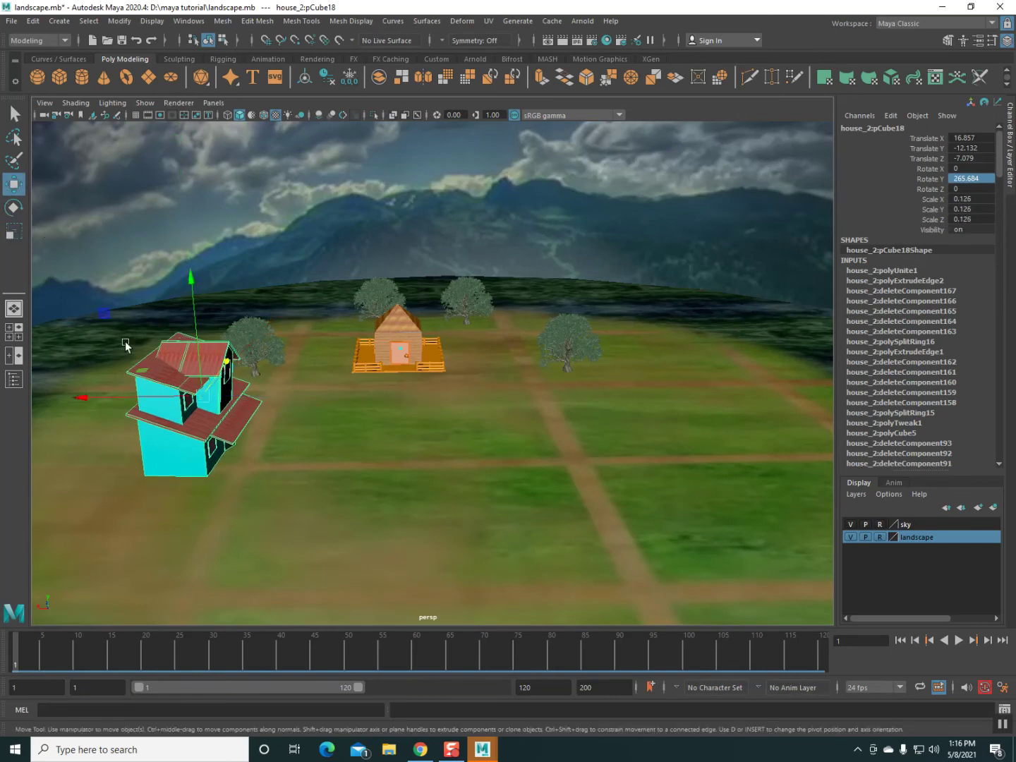
pyautogui.moveTo(199, 340); pyautogui.dragTo(200, 334)
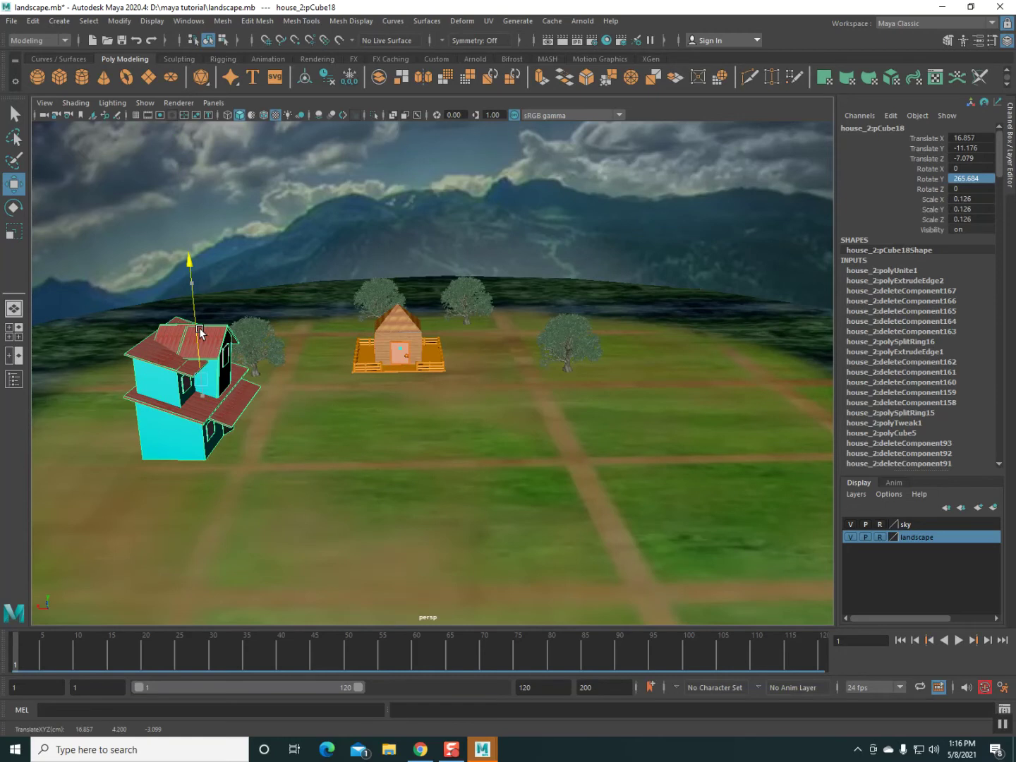
pyautogui.moveTo(199, 447)
pyautogui.keyDown('alt'); pyautogui.mouseDown()
pyautogui.moveTo(137, 303)
pyautogui.moveTo(159, 337)
pyautogui.moveTo(154, 324)
pyautogui.mouseUp(); pyautogui.keyUp('alt')
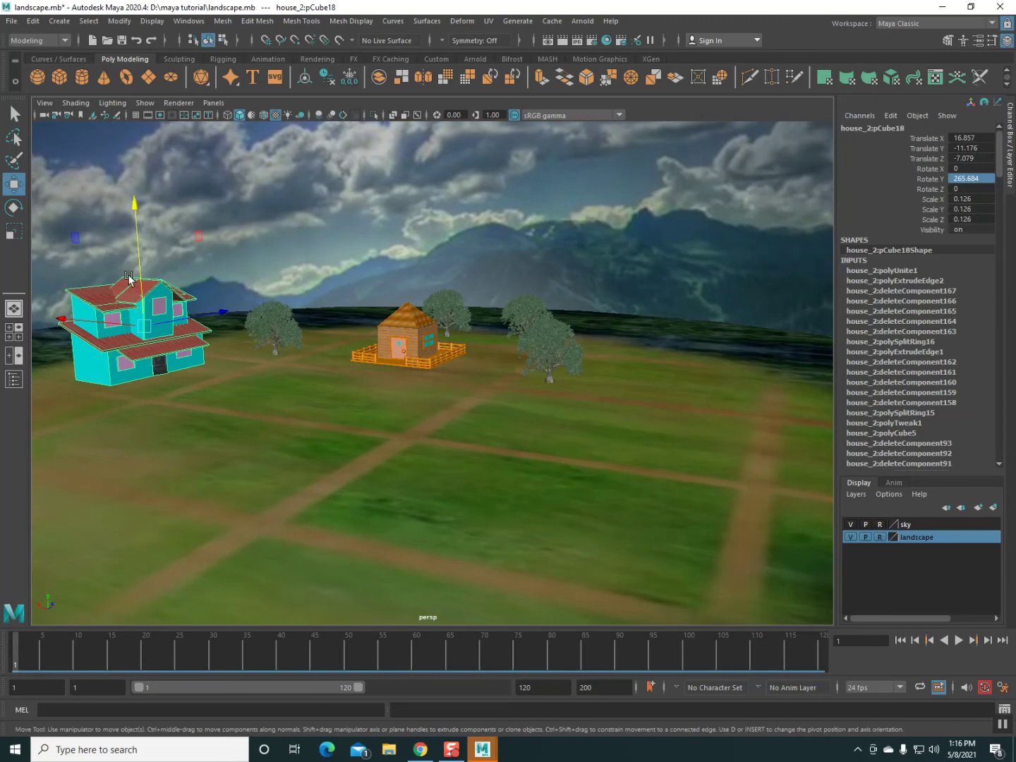
pyautogui.moveTo(134, 272); pyautogui.dragTo(148, 284)
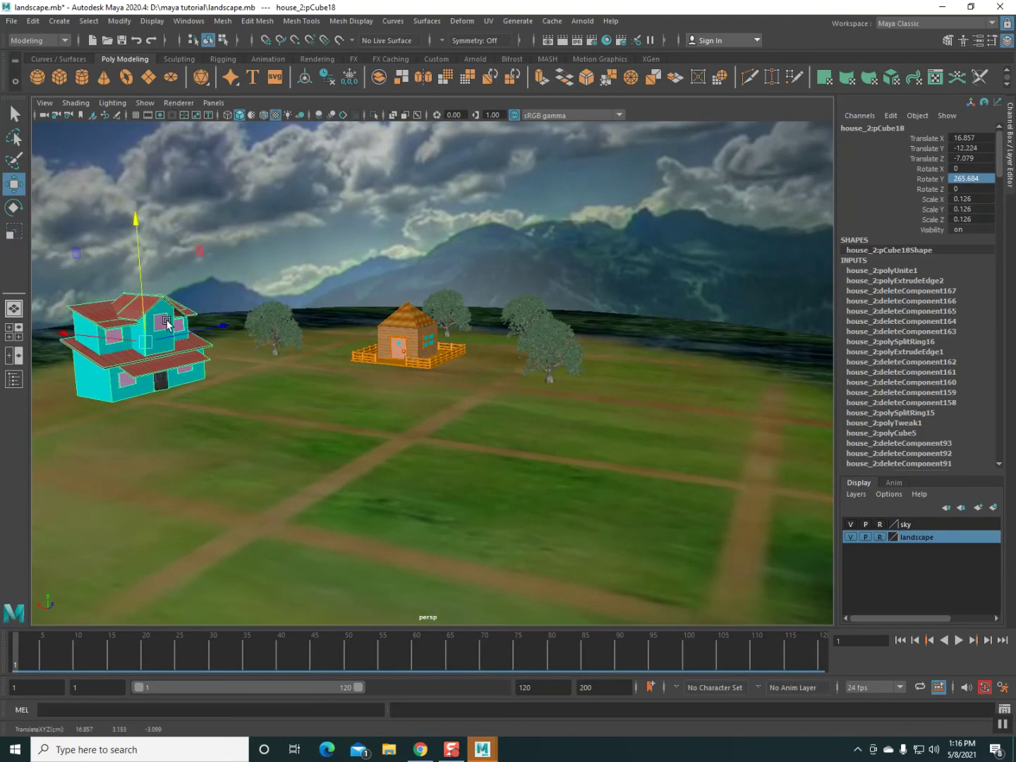
pyautogui.moveTo(169, 337)
pyautogui.mouseDown()
pyautogui.moveTo(201, 336)
pyautogui.moveTo(282, 432)
pyautogui.moveTo(260, 427)
pyautogui.mouseUp()
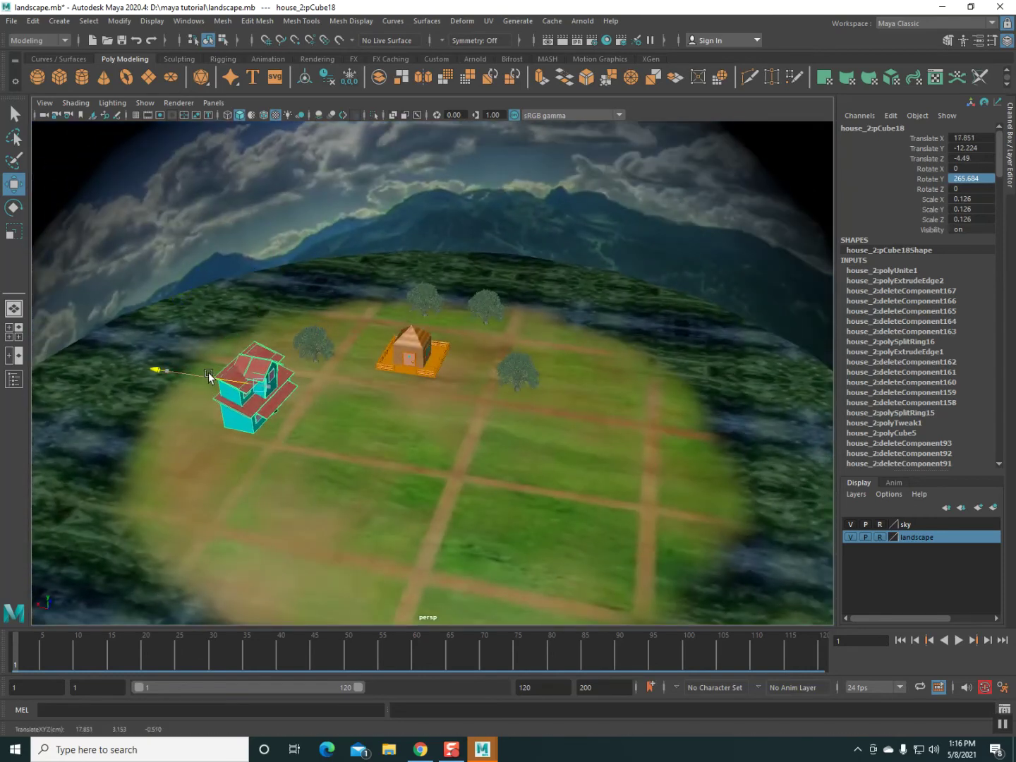
pyautogui.click(378, 474)
pyautogui.scroll(-2, 337, 466)
pyautogui.scroll(3, 337, 467)
pyautogui.moveTo(338, 456)
pyautogui.keyDown('alt'); pyautogui.mouseDown()
pyautogui.moveTo(301, 439)
pyautogui.moveTo(392, 456)
pyautogui.moveTo(428, 575)
pyautogui.mouseUp(); pyautogui.keyUp('alt')
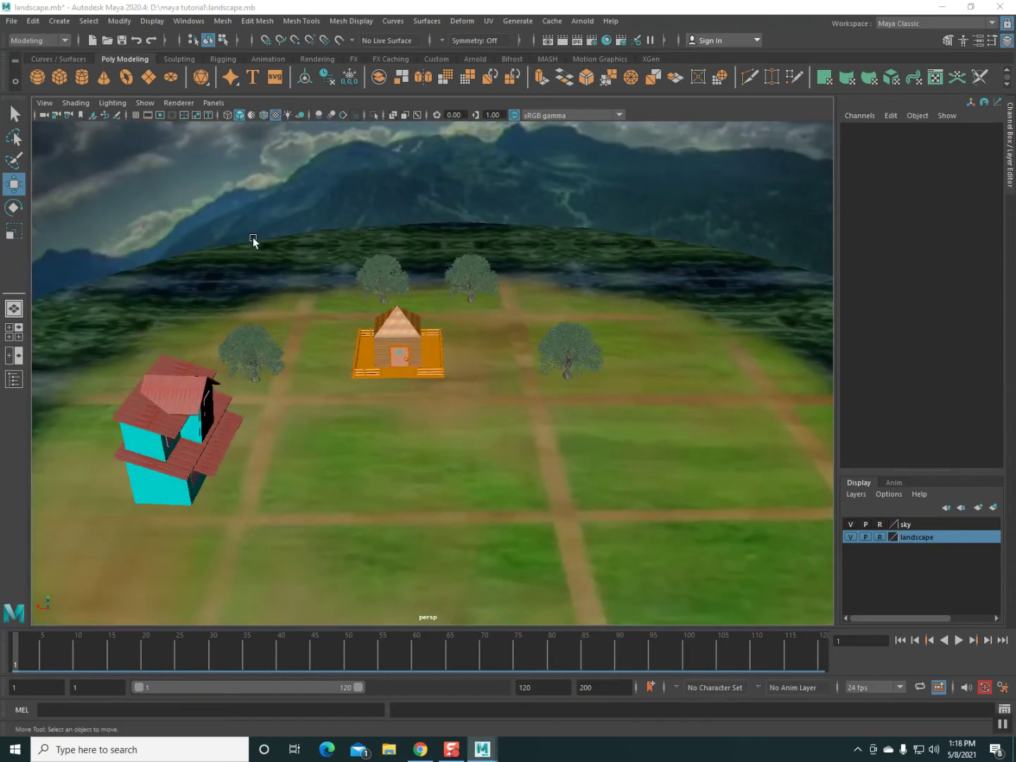
# Step: Import model of hous.mb from D:\maya tutorial into the landscape scene
pyautogui.click(11, 21)
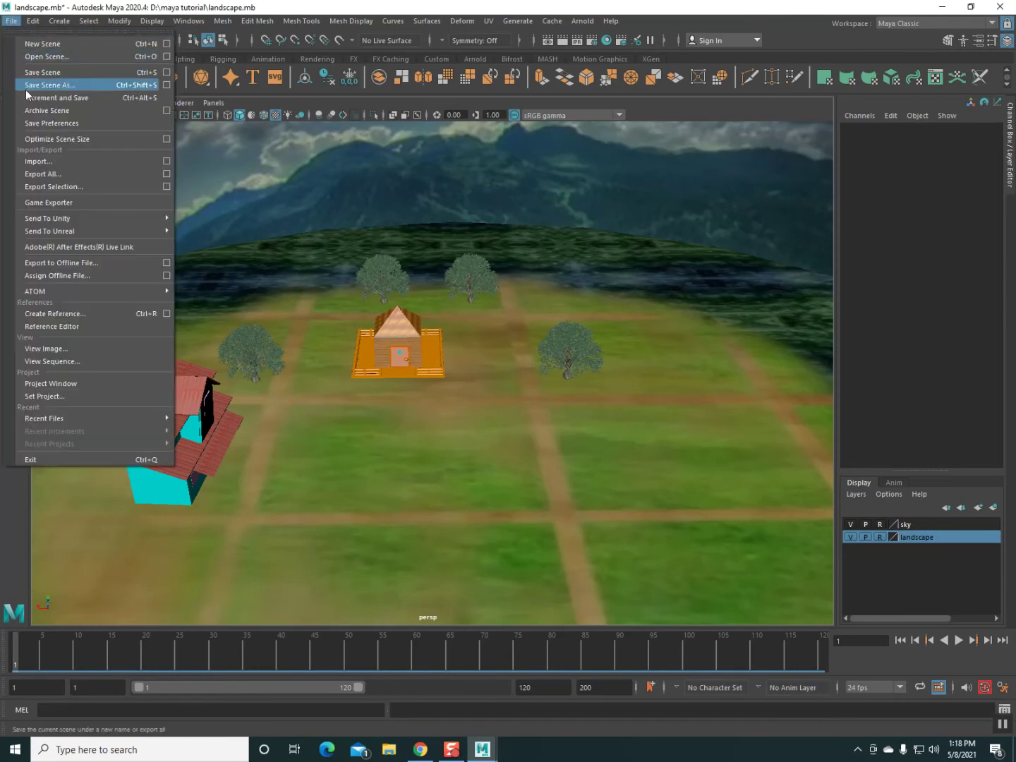
pyautogui.click(42, 162)
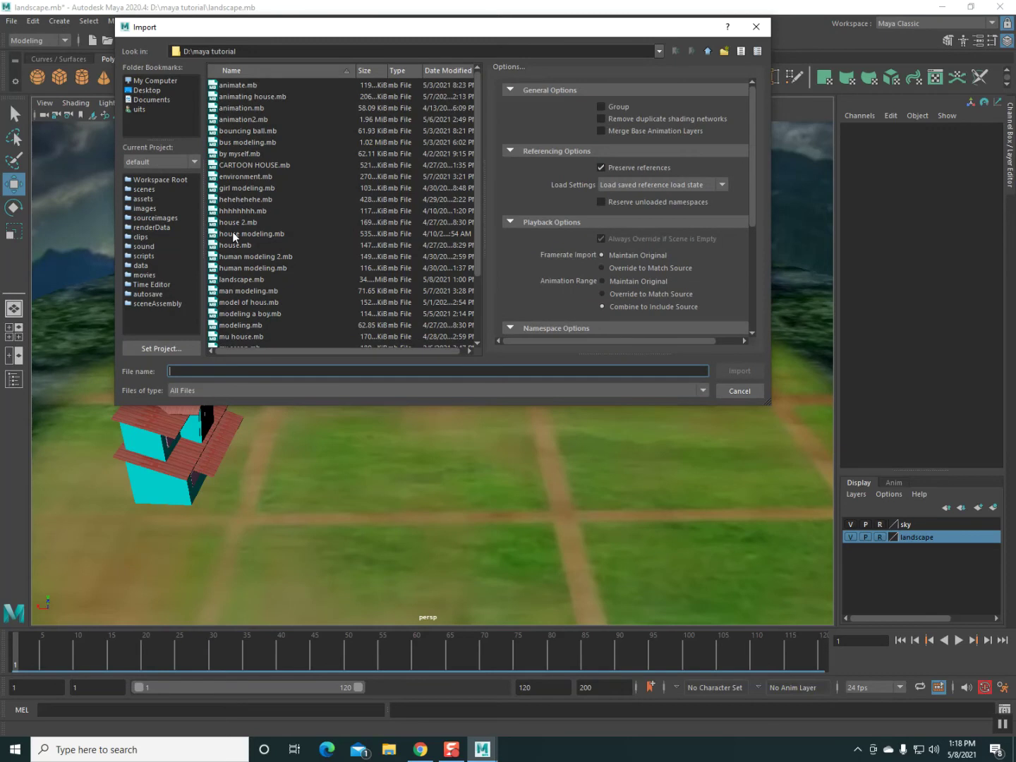
pyautogui.click(251, 302)
pyautogui.doubleClick(274, 302)
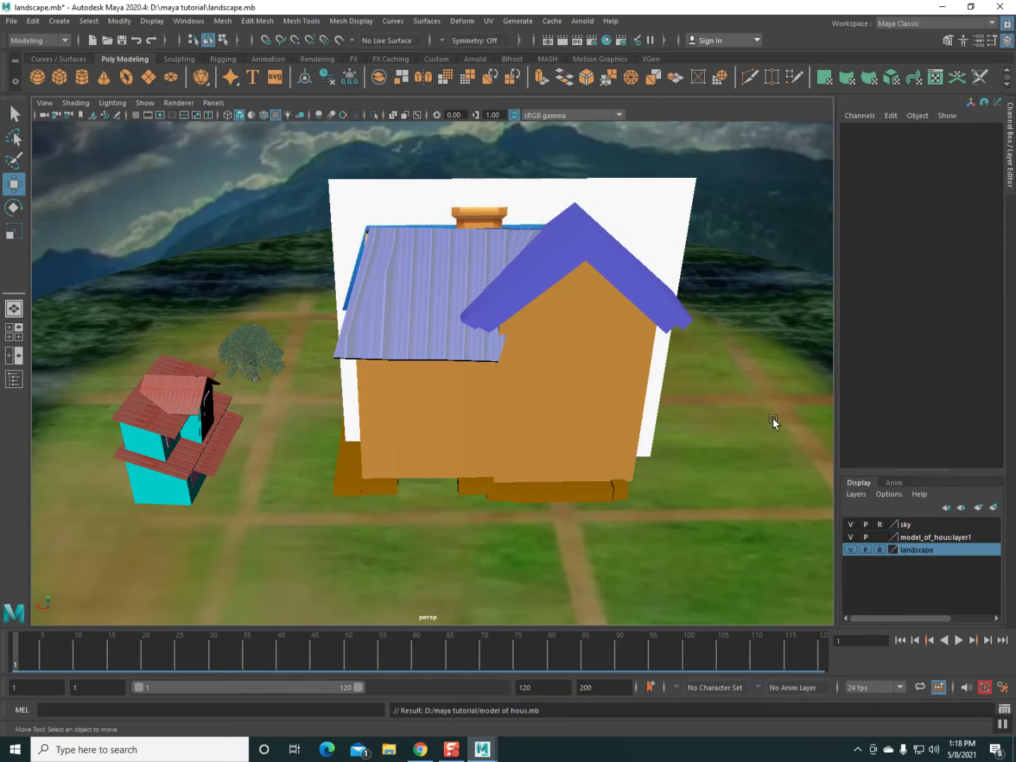
# Step: Hide model_of_hous:layer1 in the Layer Editor so the white backdrop plane disappears
pyautogui.click(850, 524)
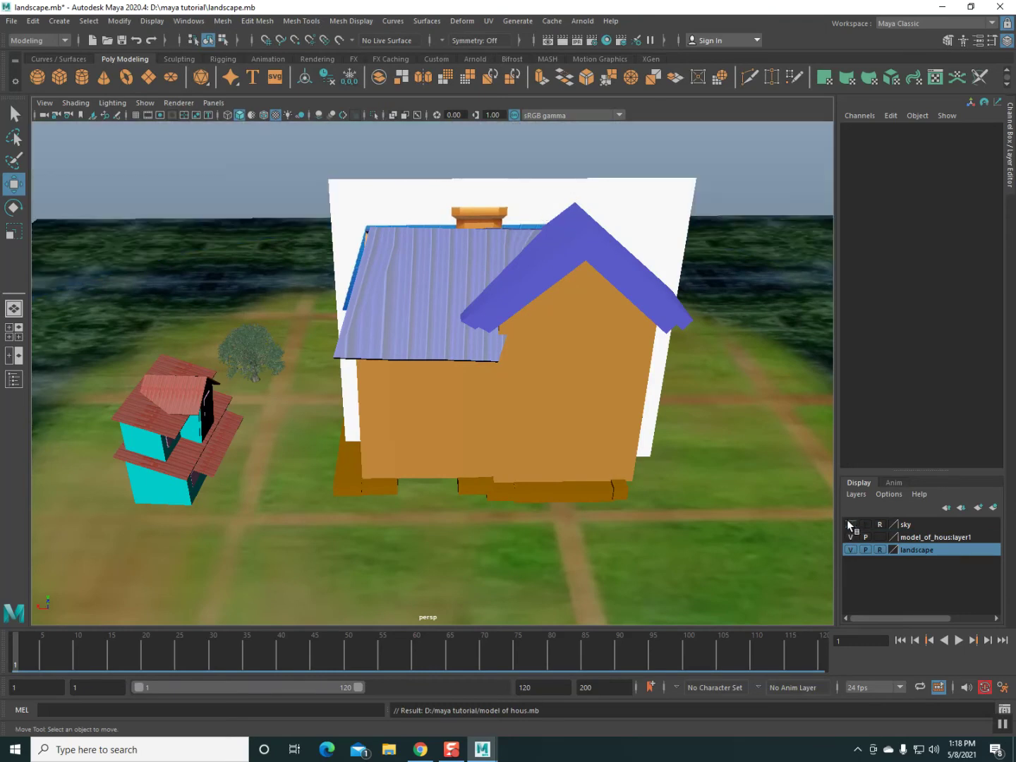
pyautogui.click(849, 547)
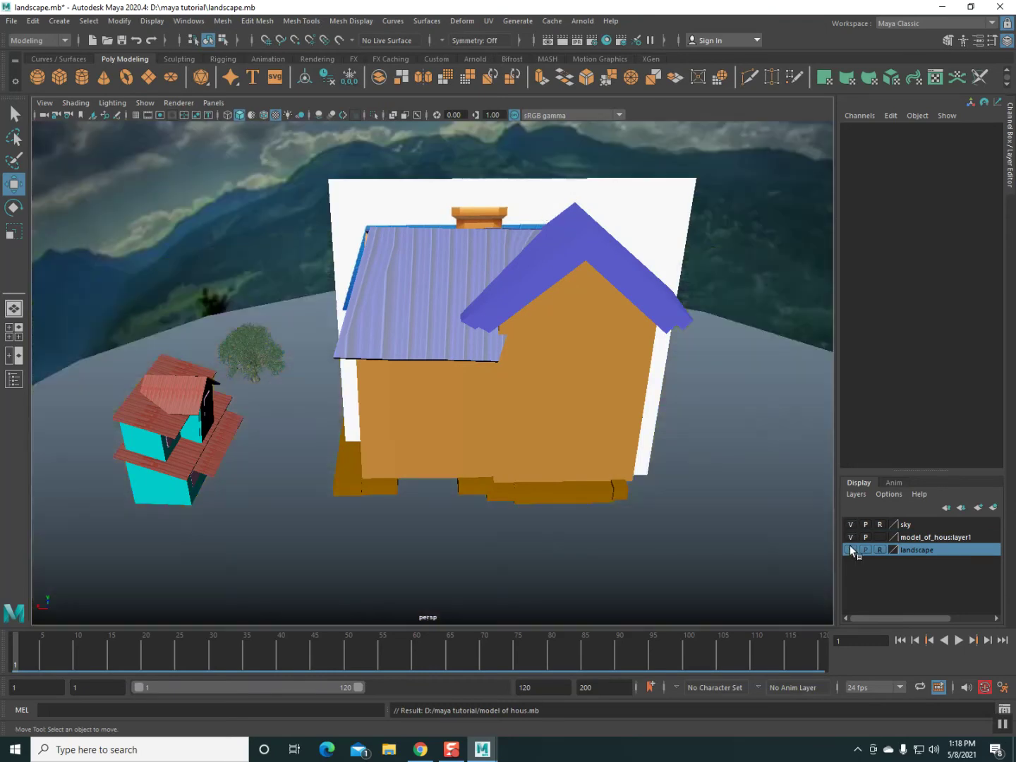
pyautogui.click(849, 536)
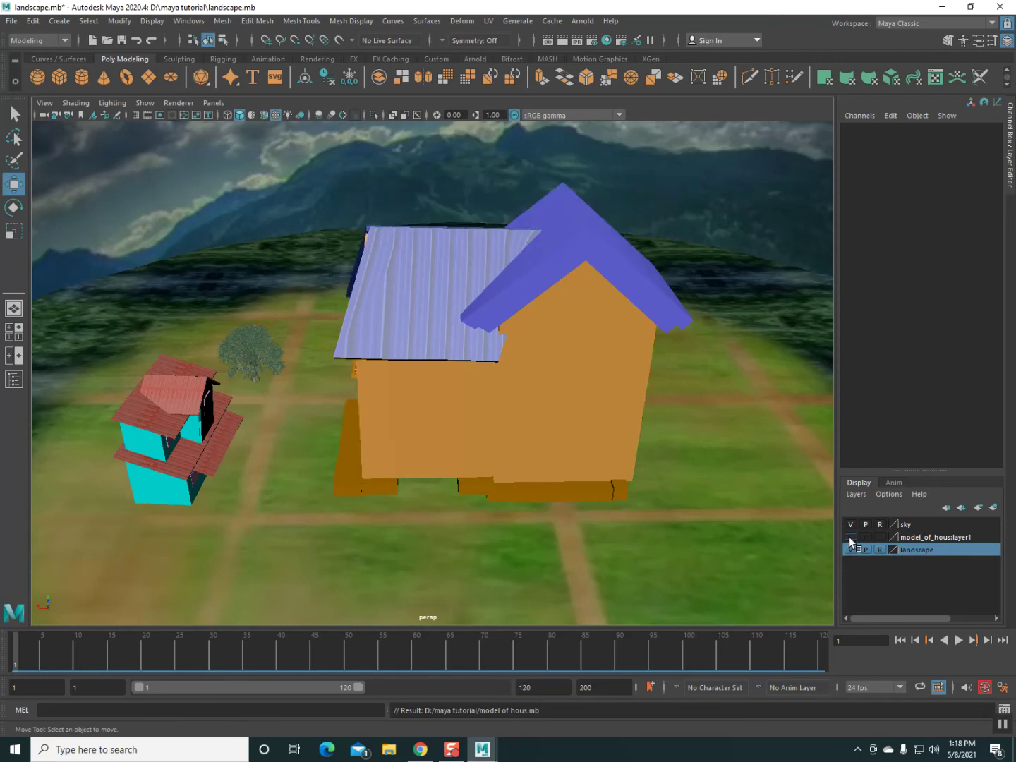
pyautogui.moveTo(712, 516)
pyautogui.keyDown('alt'); pyautogui.mouseDown()
pyautogui.moveTo(589, 505)
pyautogui.moveTo(632, 508)
pyautogui.moveTo(623, 505)
pyautogui.moveTo(652, 491)
pyautogui.mouseUp(); pyautogui.keyUp('alt')
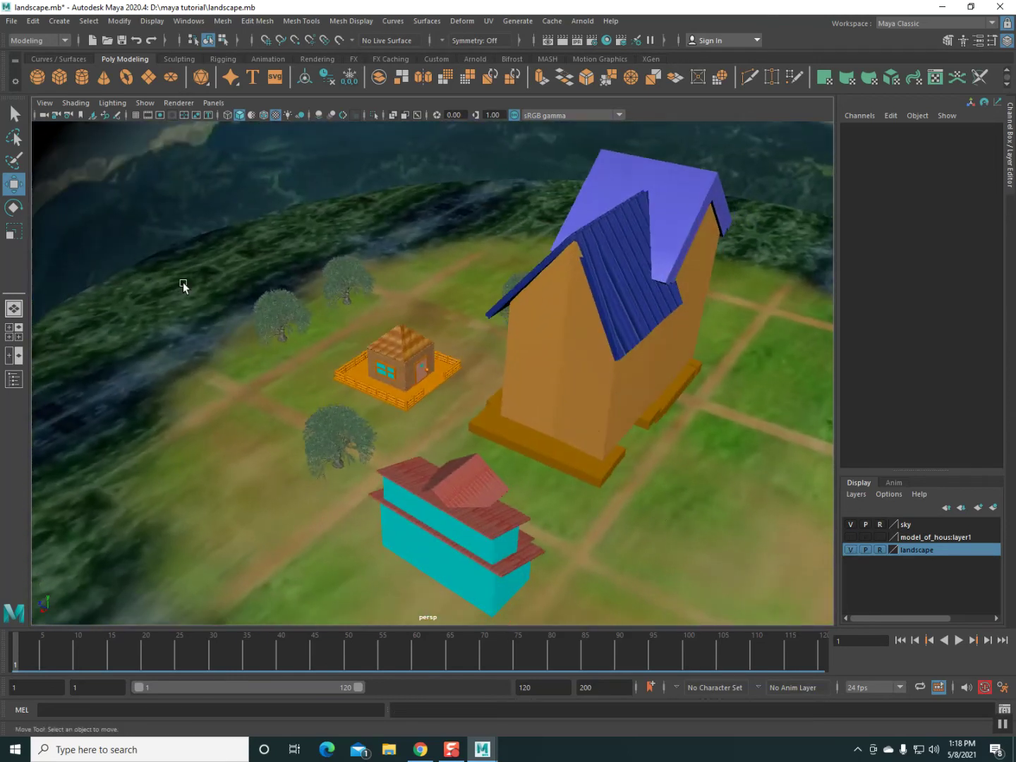
pyautogui.click(14, 232)
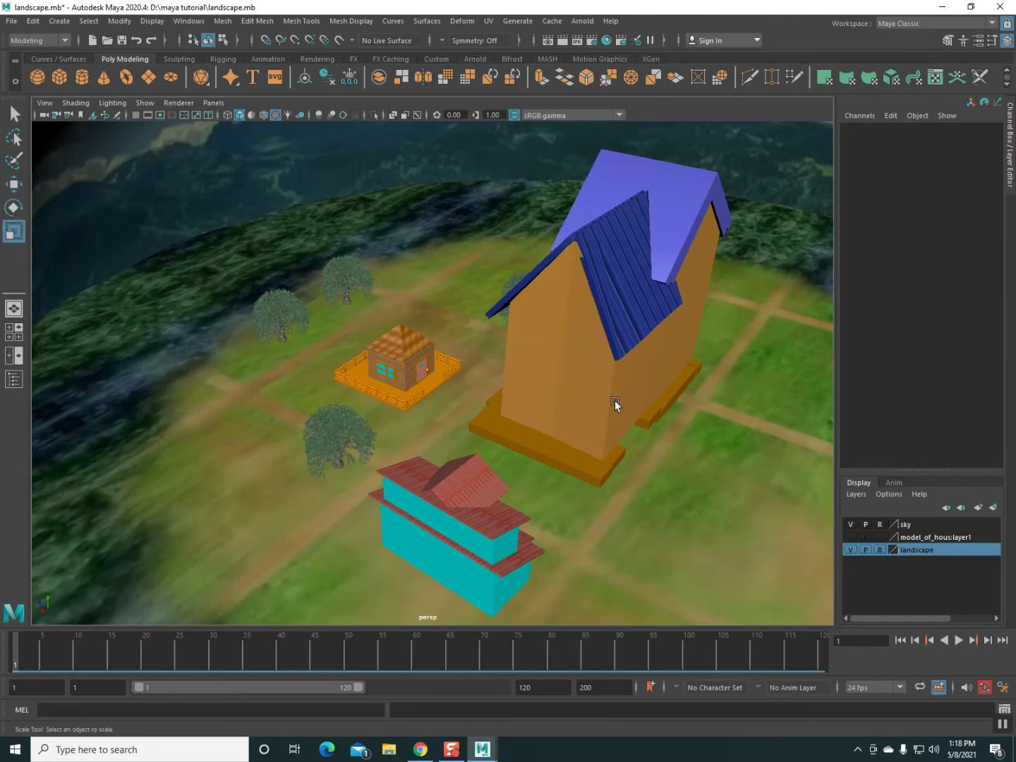
# Step: Box-select all parts of the imported house from a near top-down view
pyautogui.click(588, 346)
pyautogui.keyDown('alt'); pyautogui.moveTo(581, 346); pyautogui.dragTo(565, 377); pyautogui.keyUp('alt')
pyautogui.moveTo(321, 193); pyautogui.dragTo(688, 528)
pyautogui.scroll(-4, 594, 479)
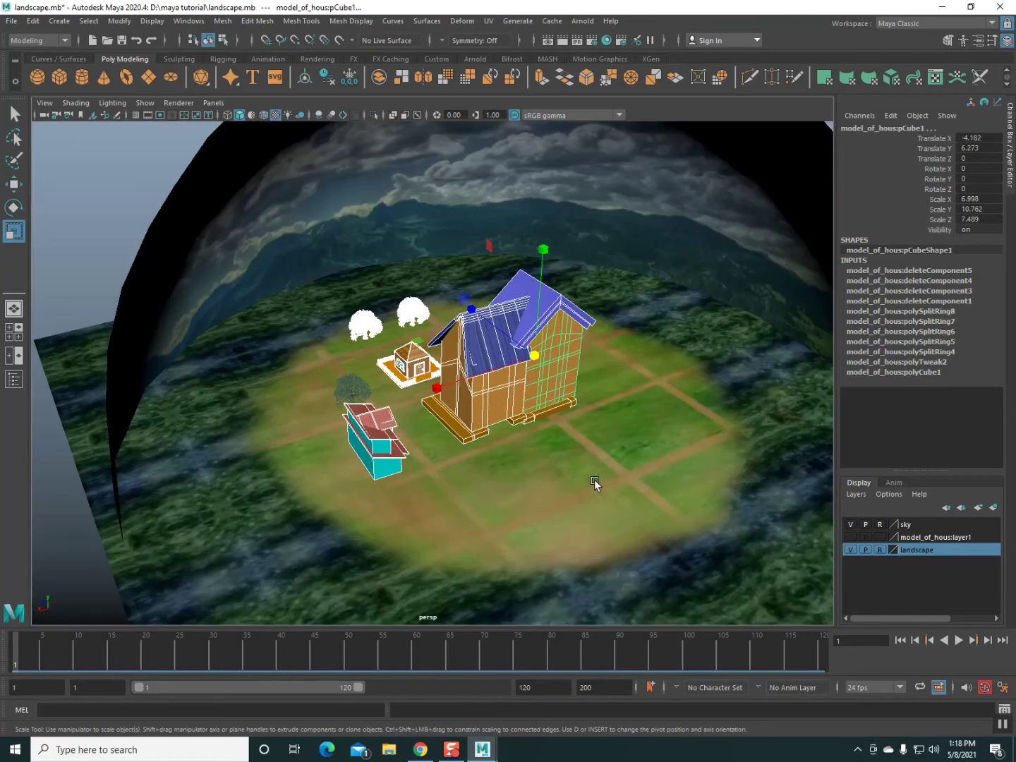
pyautogui.moveTo(328, 239); pyautogui.dragTo(621, 494)
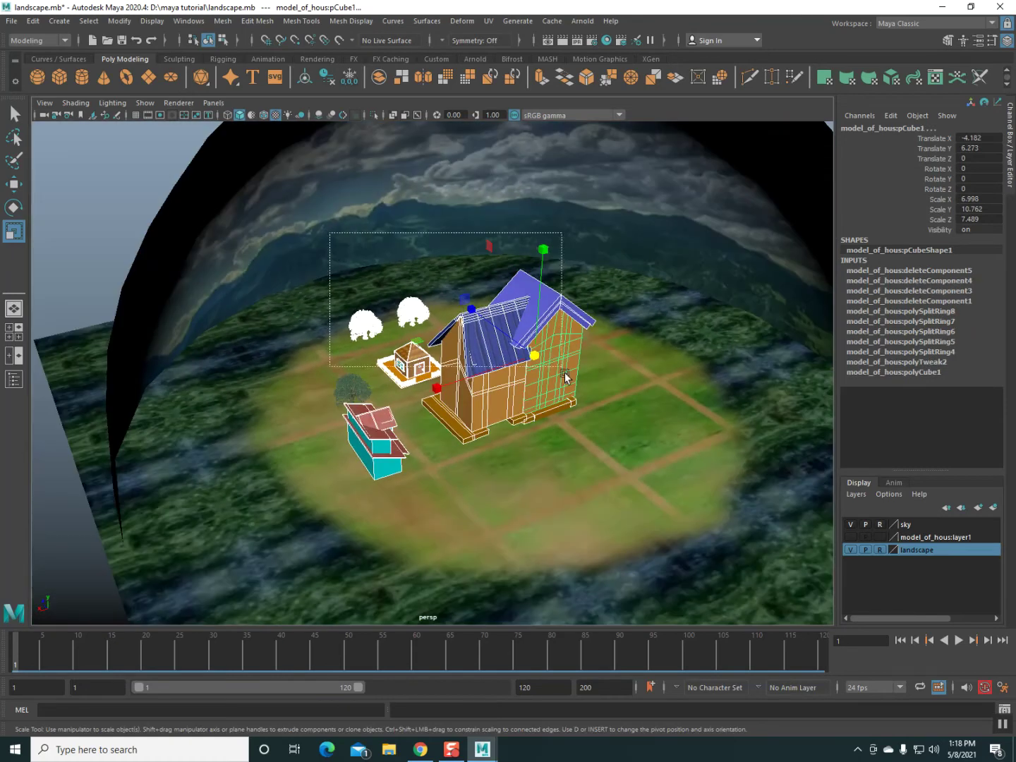
pyautogui.click(333, 399)
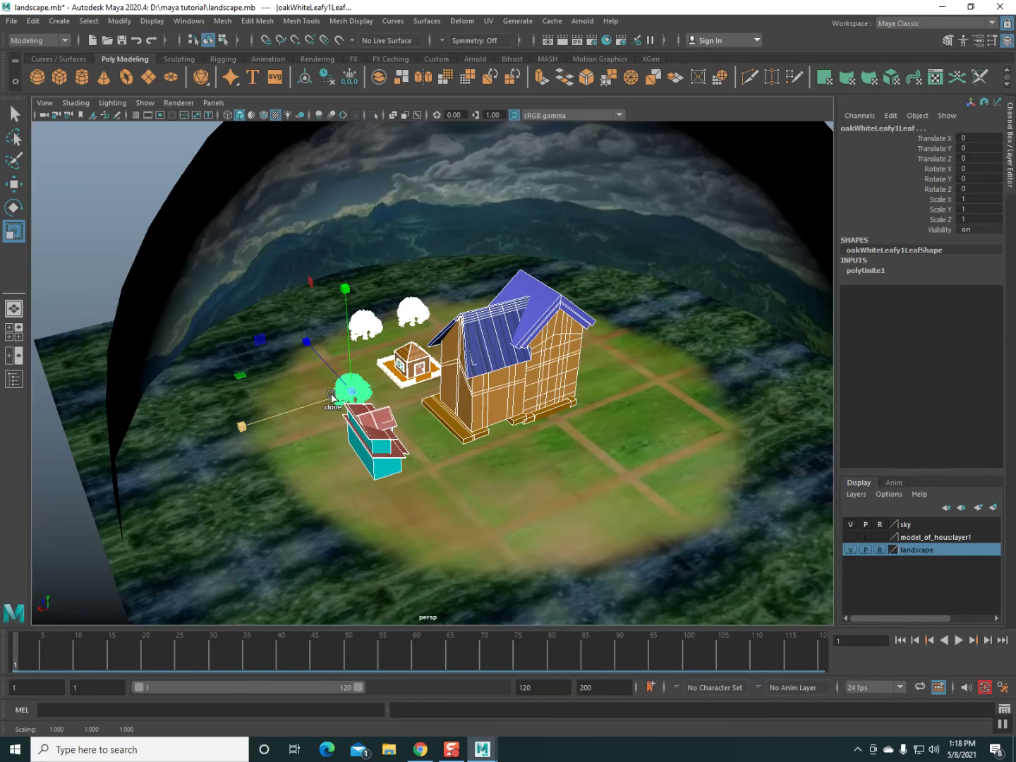
pyautogui.keyDown('shift'); pyautogui.click(368, 394); pyautogui.keyUp('shift')
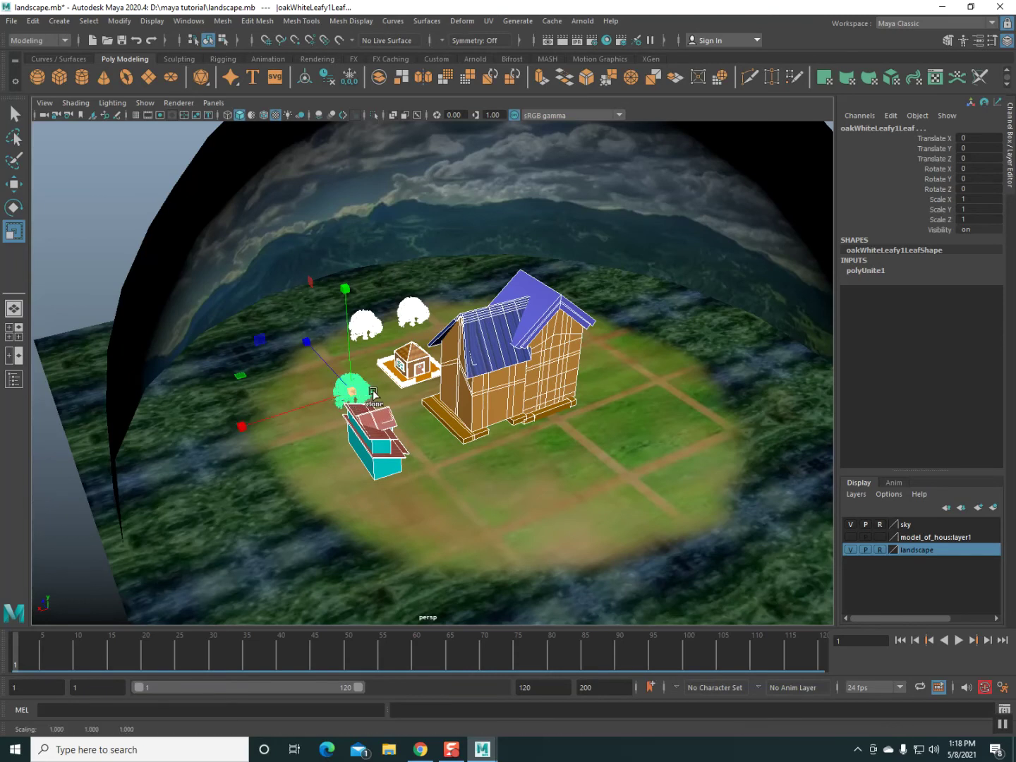
pyautogui.click(455, 385)
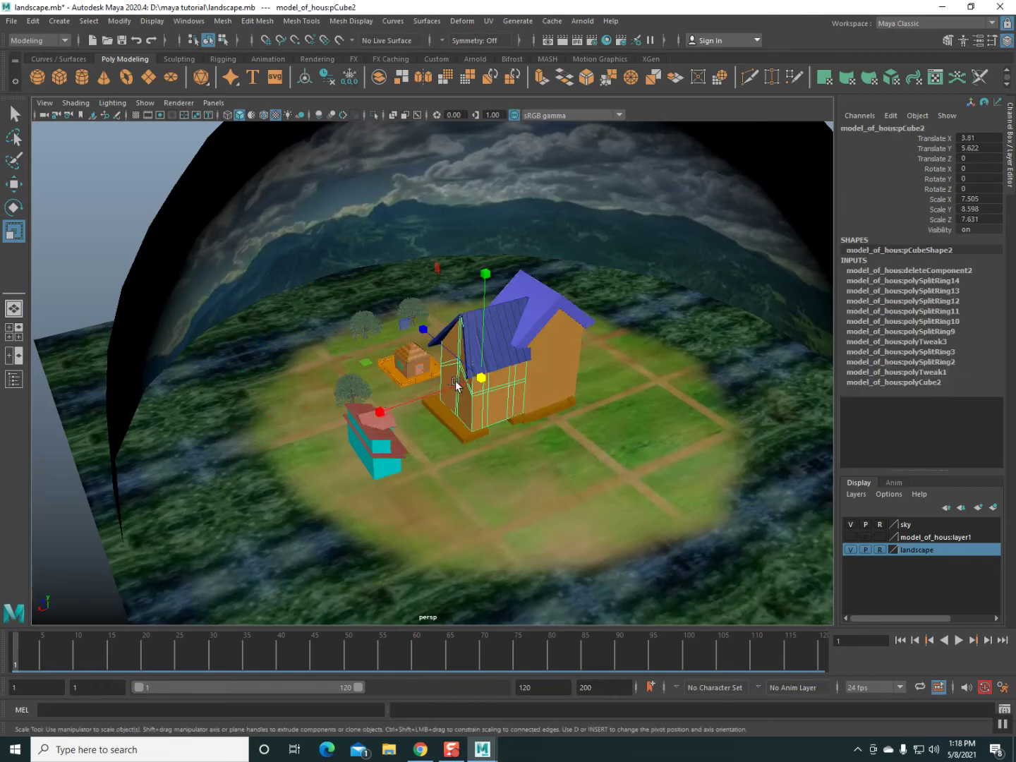
pyautogui.moveTo(454, 440)
pyautogui.keyDown('alt'); pyautogui.mouseDown()
pyautogui.moveTo(461, 460)
pyautogui.moveTo(521, 476)
pyautogui.mouseUp(); pyautogui.keyUp('alt')
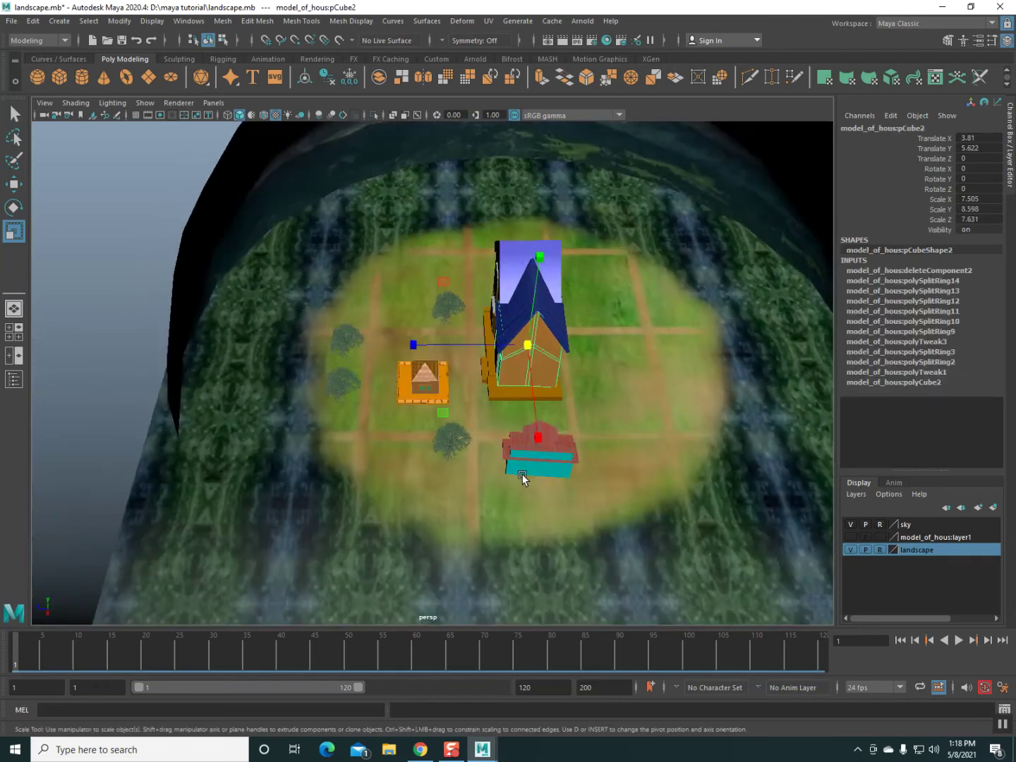
pyautogui.moveTo(506, 274); pyautogui.dragTo(580, 404)
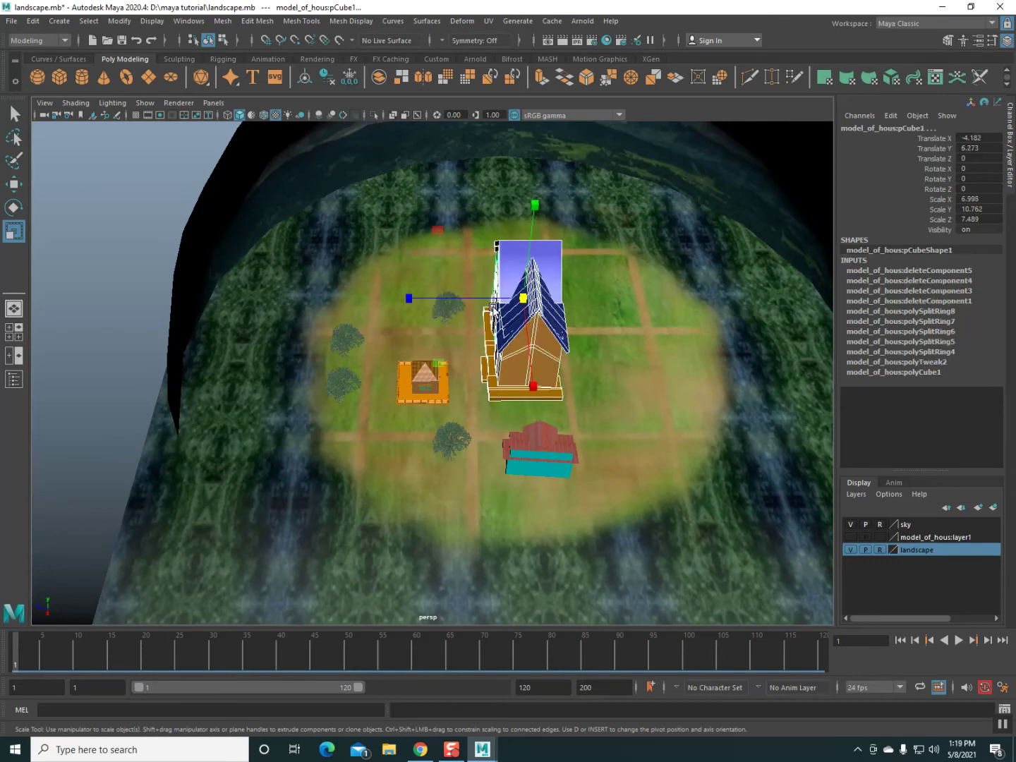
# Step: Combine the house parts into one mesh and scale it down to about 0.228
pyautogui.click(223, 20)
pyautogui.click(236, 62)
pyautogui.moveTo(524, 299)
pyautogui.mouseDown()
pyautogui.moveTo(423, 315)
pyautogui.moveTo(442, 321)
pyautogui.mouseUp()
pyautogui.moveTo(450, 393)
pyautogui.keyDown('alt'); pyautogui.mouseDown()
pyautogui.moveTo(322, 375)
pyautogui.moveTo(337, 383)
pyautogui.mouseUp(); pyautogui.keyUp('alt')
pyautogui.scroll(3, 339, 381)
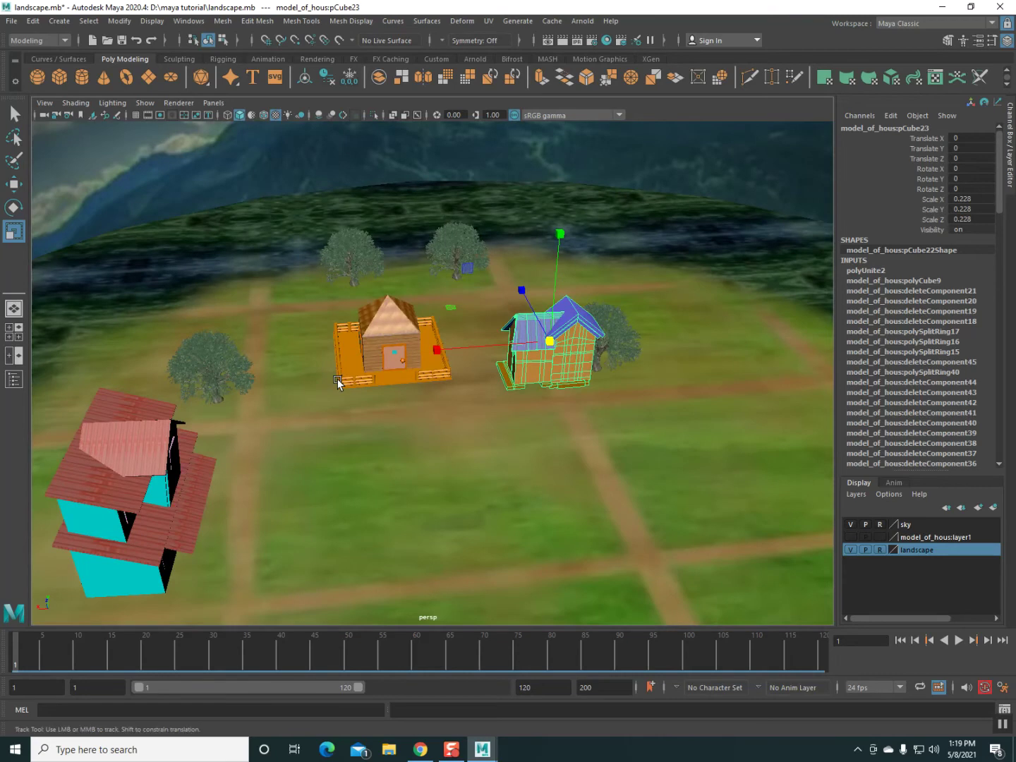
# Step: Move the house to the right side of the field and rotate it 90° in Y
pyautogui.scroll(3, 433, 300)
pyautogui.click(15, 184)
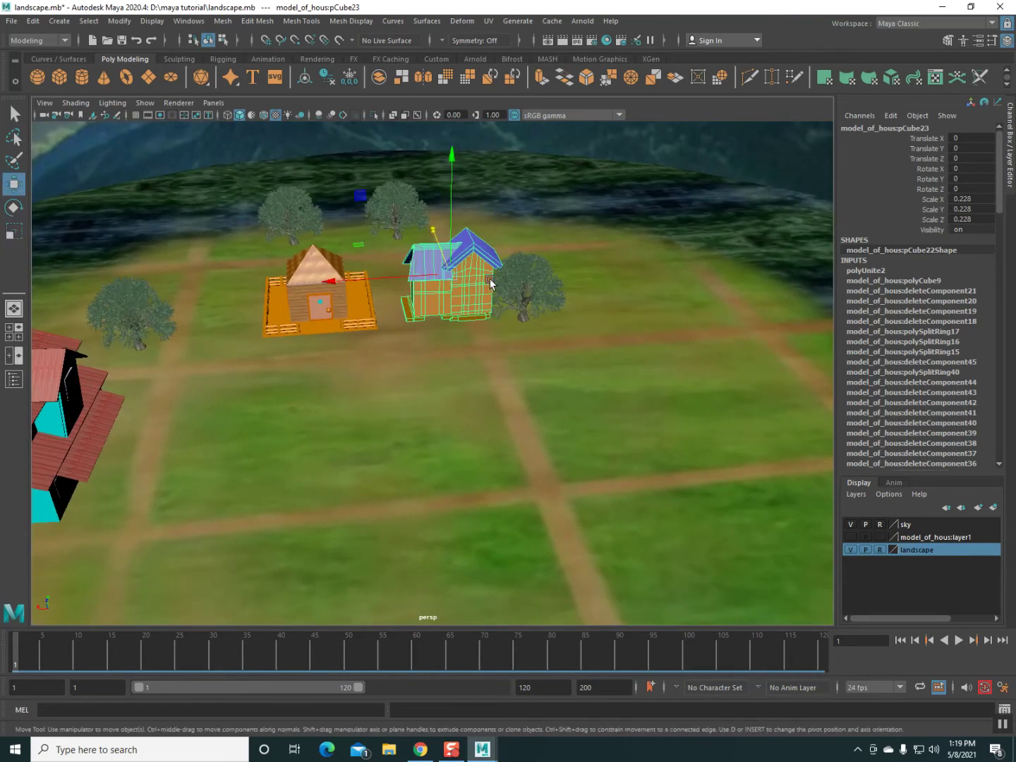
pyautogui.moveTo(454, 272); pyautogui.dragTo(460, 371)
pyautogui.moveTo(399, 396); pyautogui.dragTo(561, 387)
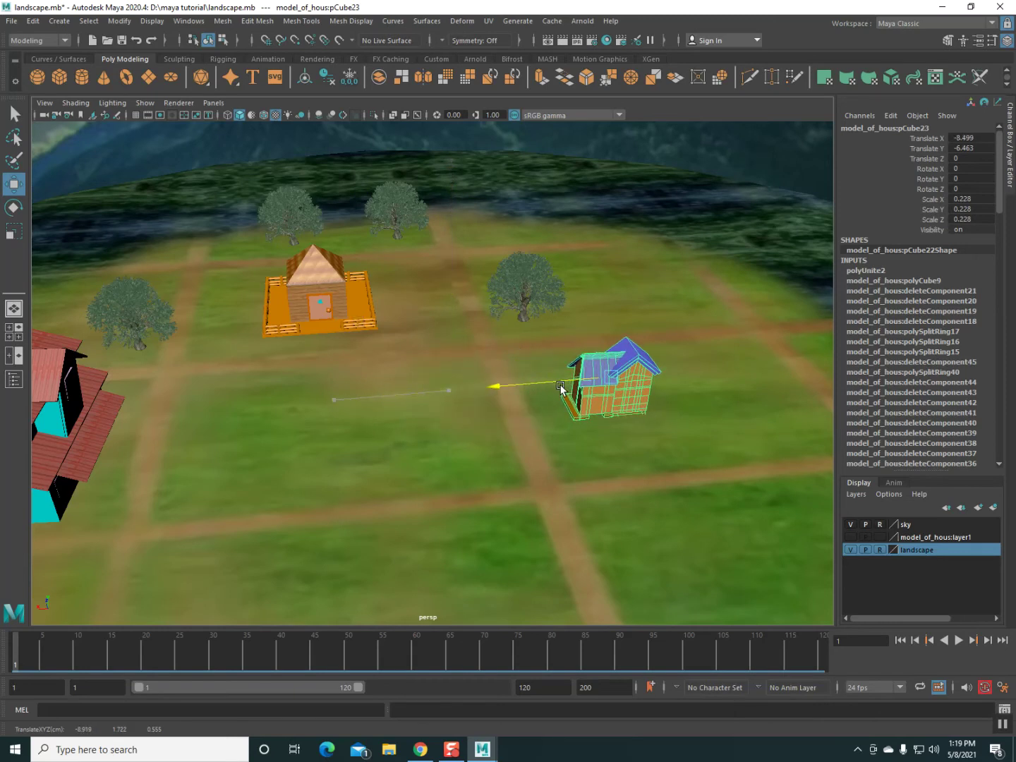
pyautogui.moveTo(561, 387); pyautogui.dragTo(562, 387)
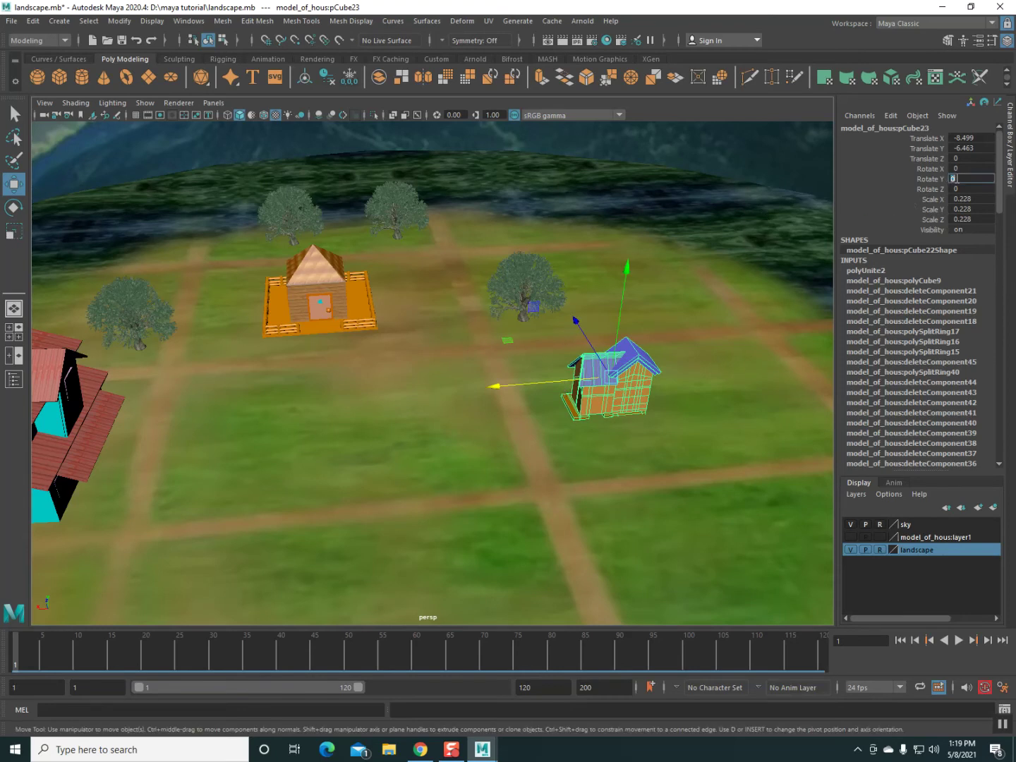
pyautogui.write('90')
pyautogui.press('Return')
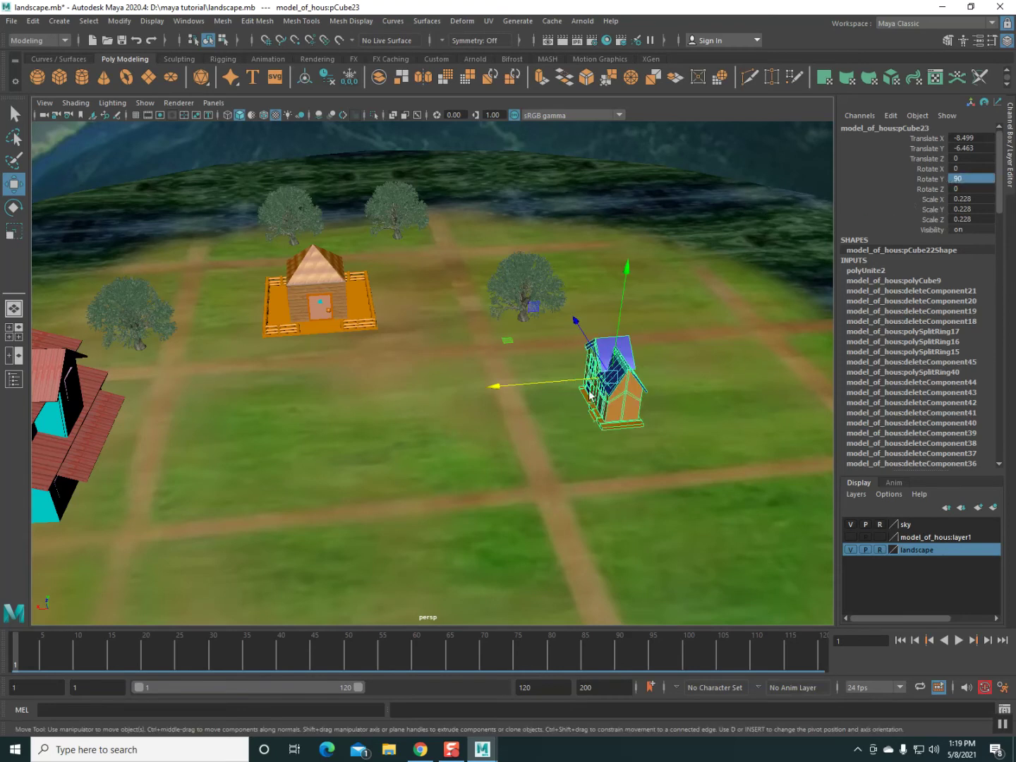
# Step: Scale the house to 0.474, raise it onto the ground and save the scene
pyautogui.press('r')
pyautogui.moveTo(610, 381); pyautogui.dragTo(666, 378)
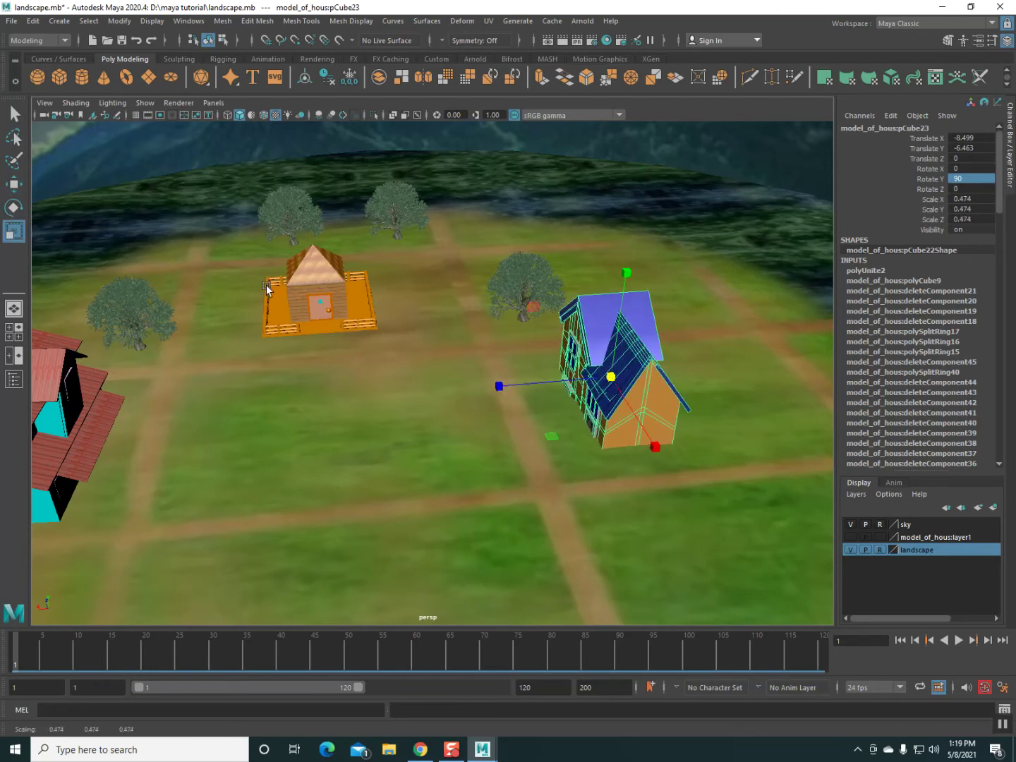
pyautogui.click(16, 185)
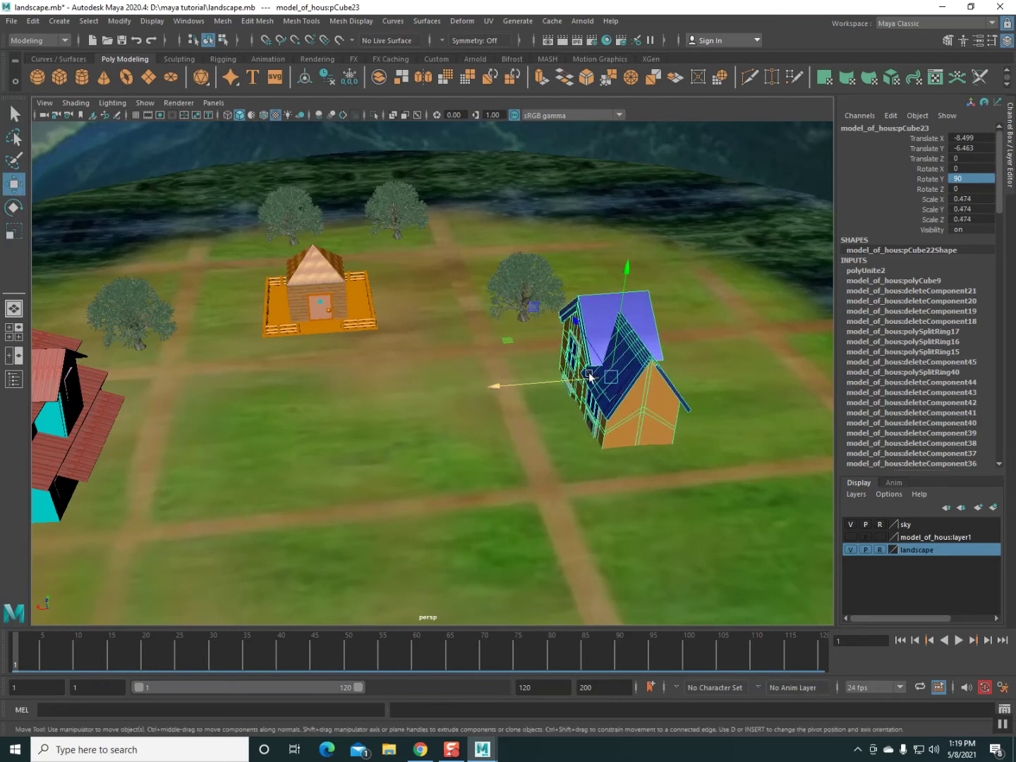
pyautogui.moveTo(618, 344); pyautogui.dragTo(616, 312)
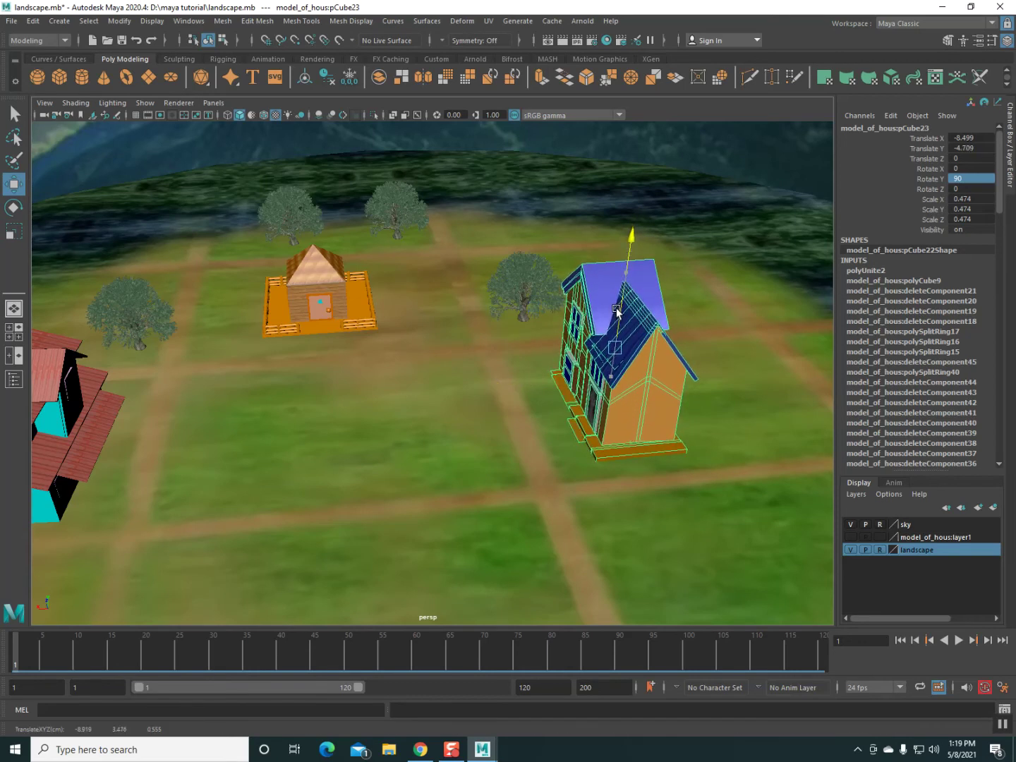
pyautogui.moveTo(616, 311); pyautogui.dragTo(617, 308)
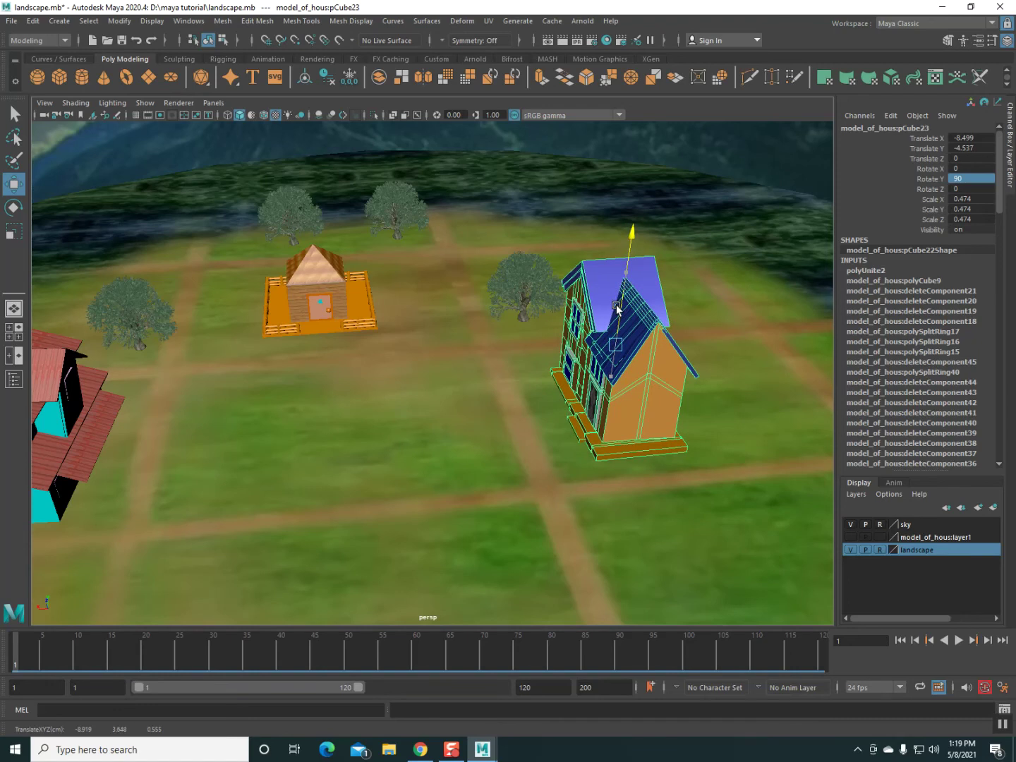
pyautogui.hotkey('ctrl', 's')
# Step: Deselect the house and orbit the view to inspect it beside the hut
pyautogui.click(471, 429)
pyautogui.keyDown('alt'); pyautogui.moveTo(418, 467); pyautogui.dragTo(461, 469); pyautogui.keyUp('alt')
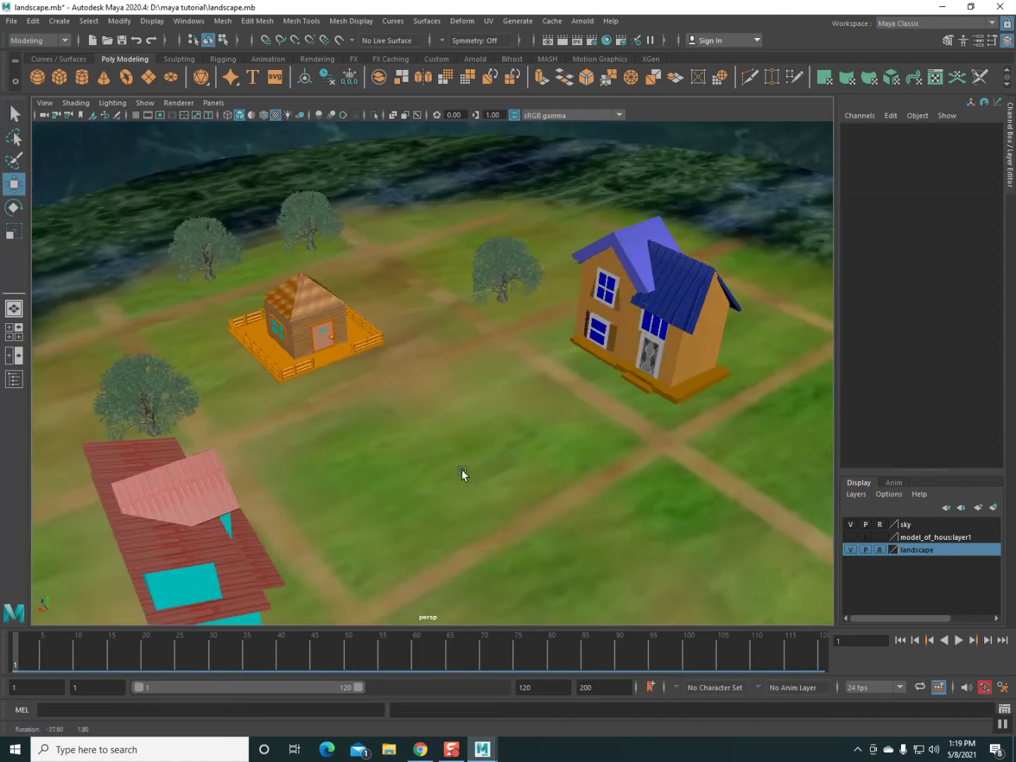
pyautogui.keyDown('alt'); pyautogui.moveTo(460, 469); pyautogui.dragTo(428, 467, button='right'); pyautogui.keyUp('alt')
pyautogui.moveTo(429, 468)
pyautogui.keyDown('alt'); pyautogui.mouseDown()
pyautogui.moveTo(397, 469)
pyautogui.moveTo(435, 428)
pyautogui.mouseUp(); pyautogui.keyUp('alt')
pyautogui.scroll(5, 429, 467)
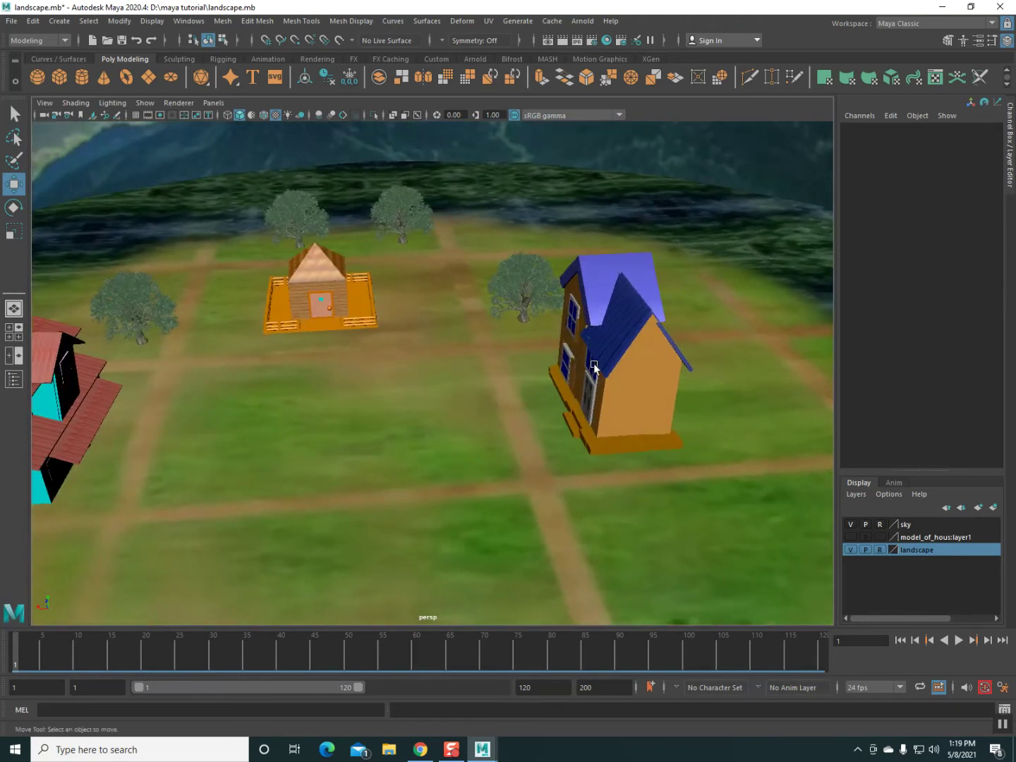
pyautogui.scroll(5, 338, 367)
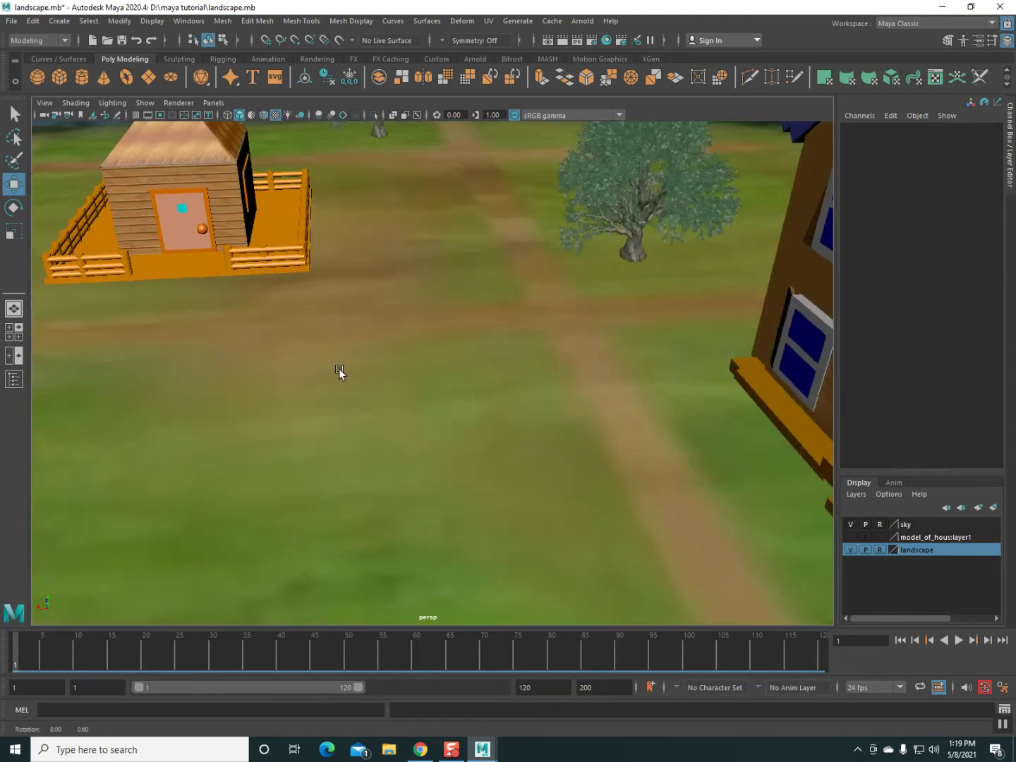
pyautogui.keyDown('alt'); pyautogui.moveTo(339, 368); pyautogui.dragTo(333, 364); pyautogui.keyUp('alt')
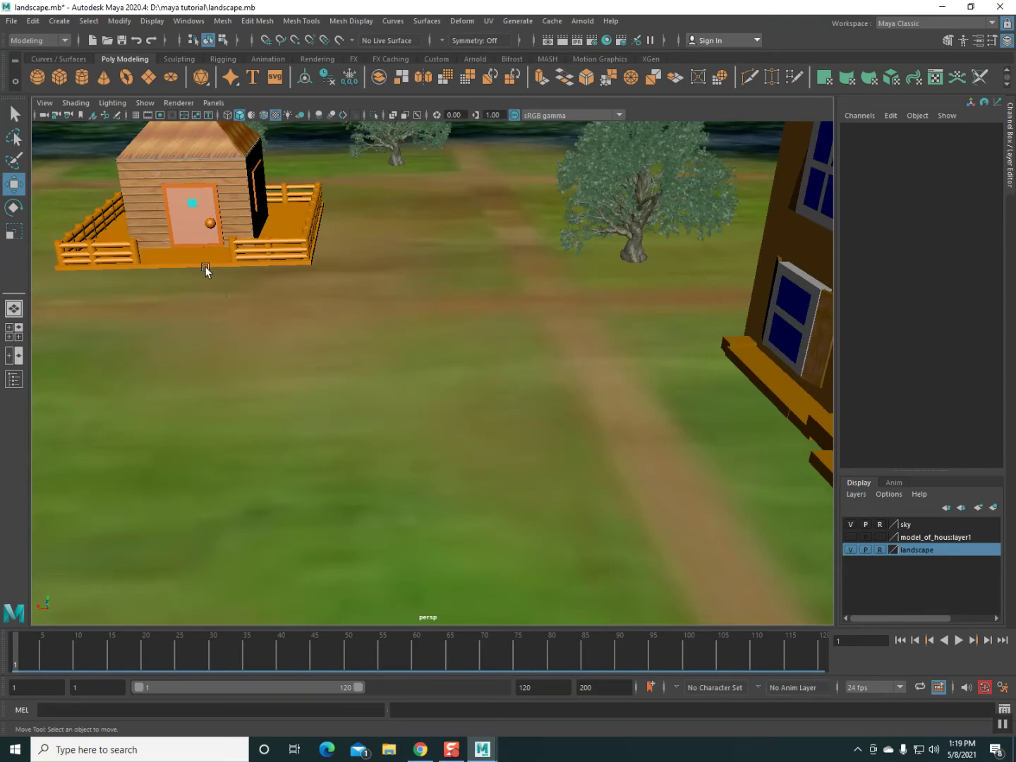
# Step: Scale the hut to 0.101, lower it onto the ground and shift it along its depth
pyautogui.click(194, 206)
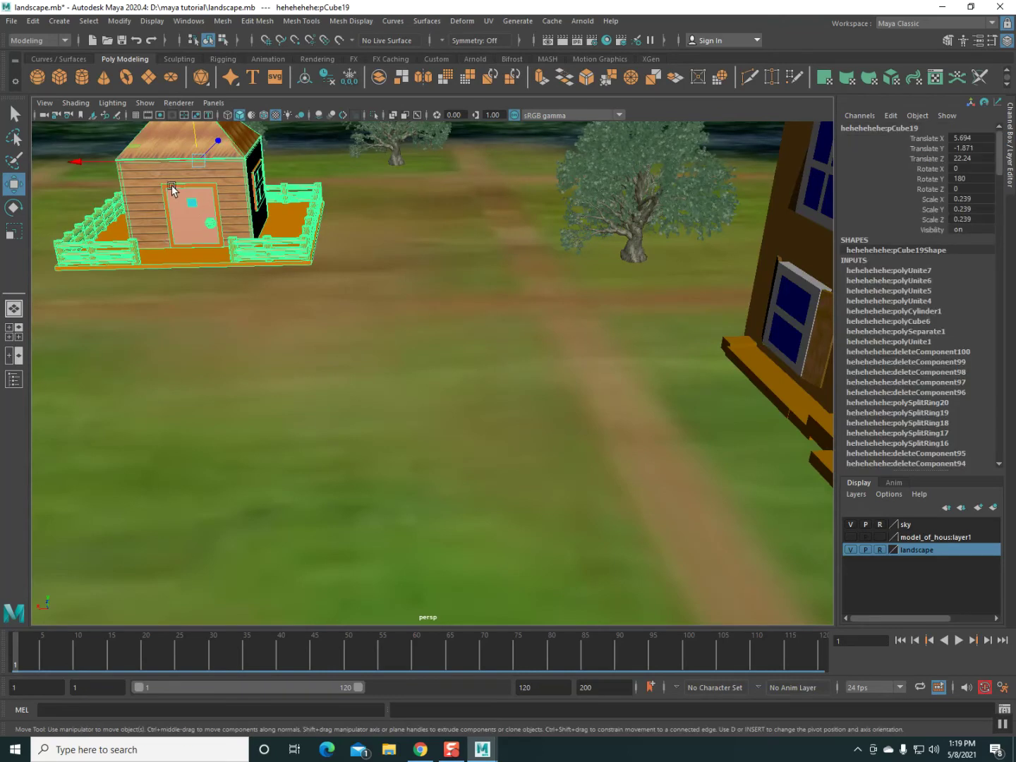
pyautogui.click(11, 231)
pyautogui.moveTo(205, 163); pyautogui.dragTo(102, 165)
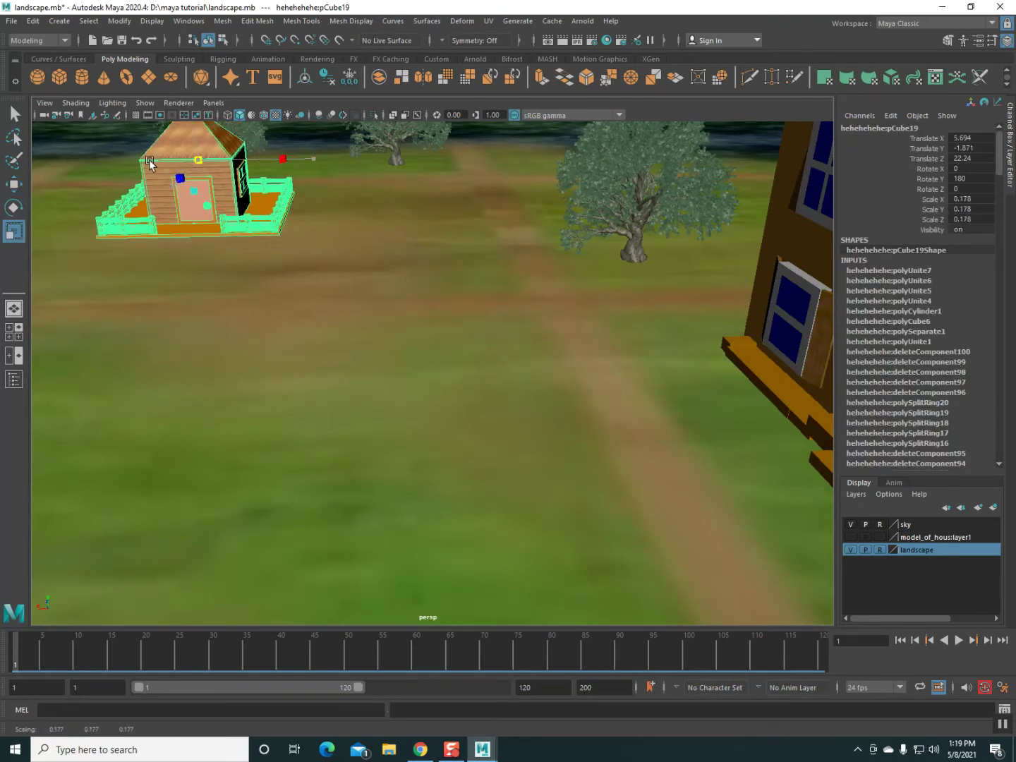
pyautogui.click(18, 189)
pyautogui.moveTo(193, 139); pyautogui.dragTo(213, 192)
pyautogui.moveTo(213, 193)
pyautogui.keyDown('alt'); pyautogui.mouseDown(button='right')
pyautogui.moveTo(250, 311)
pyautogui.moveTo(456, 360)
pyautogui.mouseUp(button='right'); pyautogui.keyUp('alt')
pyautogui.keyDown('alt'); pyautogui.moveTo(456, 361); pyautogui.dragTo(326, 278); pyautogui.keyUp('alt')
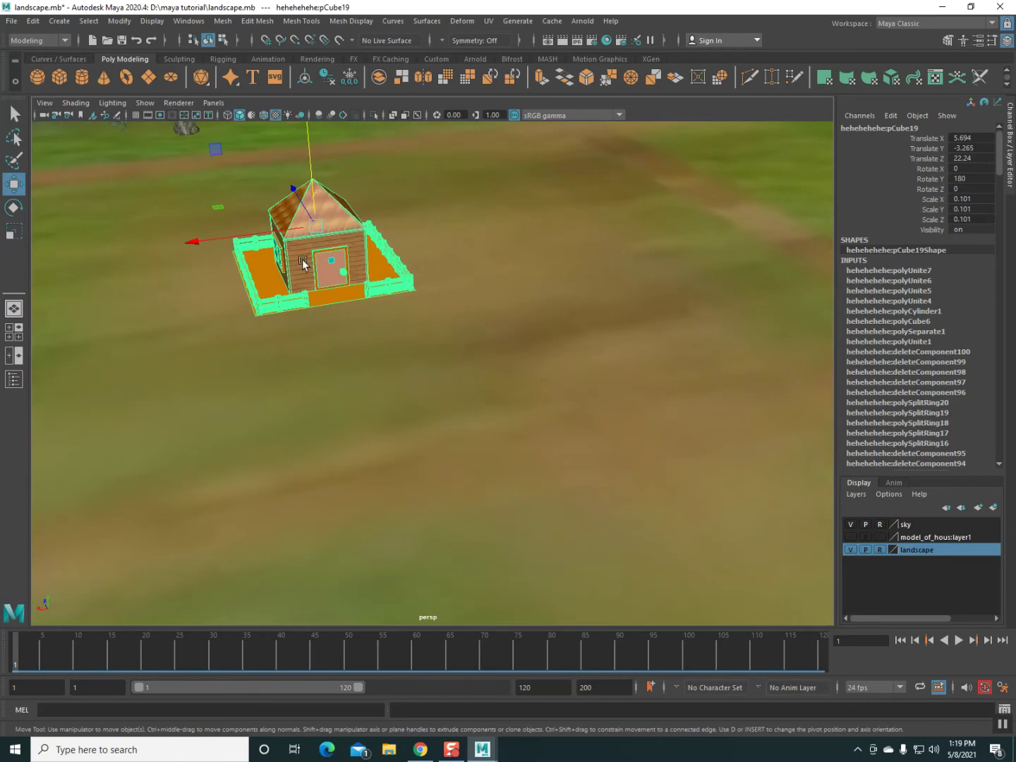
pyautogui.moveTo(296, 201)
pyautogui.mouseDown()
pyautogui.moveTo(320, 244)
pyautogui.moveTo(410, 251)
pyautogui.mouseUp()
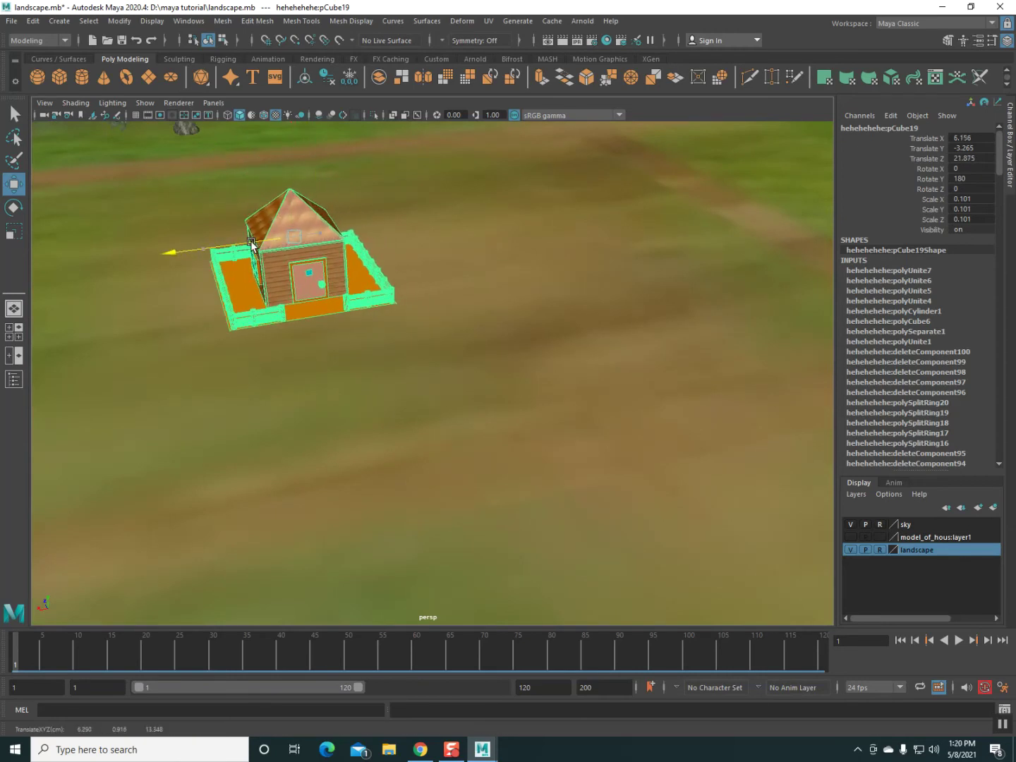
# Step: Deselect the hut and orbit around the scene to review it among the trees
pyautogui.scroll(-5, 409, 251)
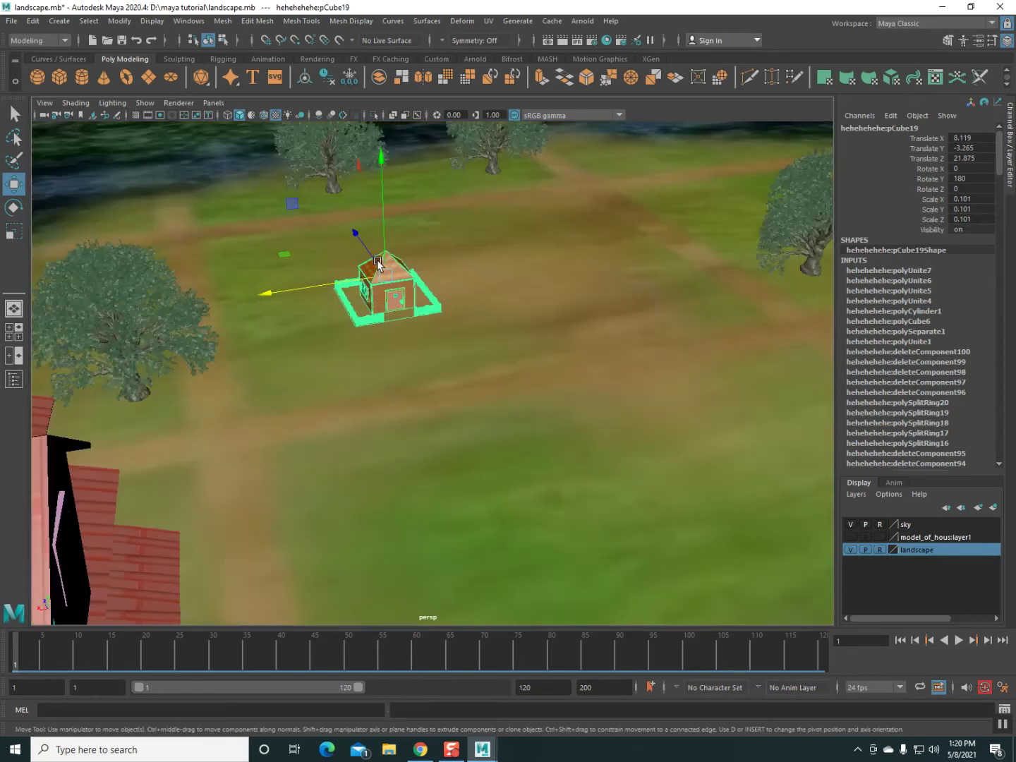
pyautogui.keyDown('alt'); pyautogui.moveTo(381, 296); pyautogui.dragTo(395, 283); pyautogui.keyUp('alt')
pyautogui.keyDown('alt'); pyautogui.moveTo(352, 310); pyautogui.dragTo(342, 284, button='middle'); pyautogui.keyUp('alt')
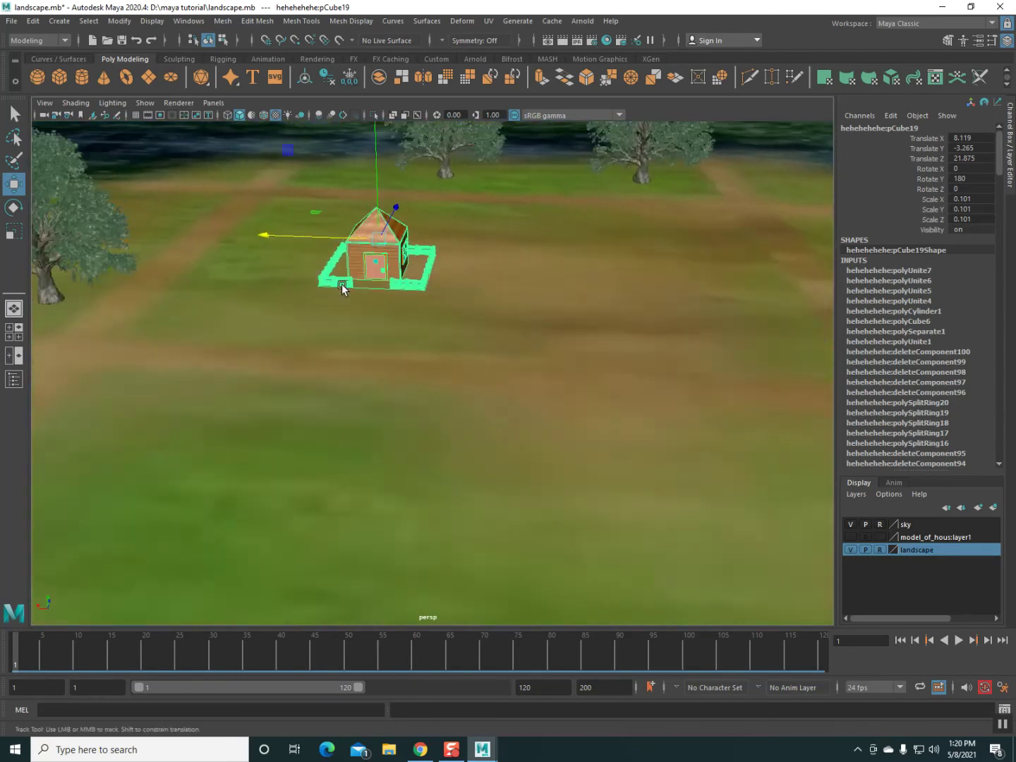
pyautogui.moveTo(341, 283)
pyautogui.keyDown('alt'); pyautogui.mouseDown(button='right')
pyautogui.moveTo(307, 290)
pyautogui.moveTo(459, 263)
pyautogui.mouseUp(button='right'); pyautogui.keyUp('alt')
pyautogui.scroll(-3, 458, 264)
pyautogui.scroll(-2, 458, 264)
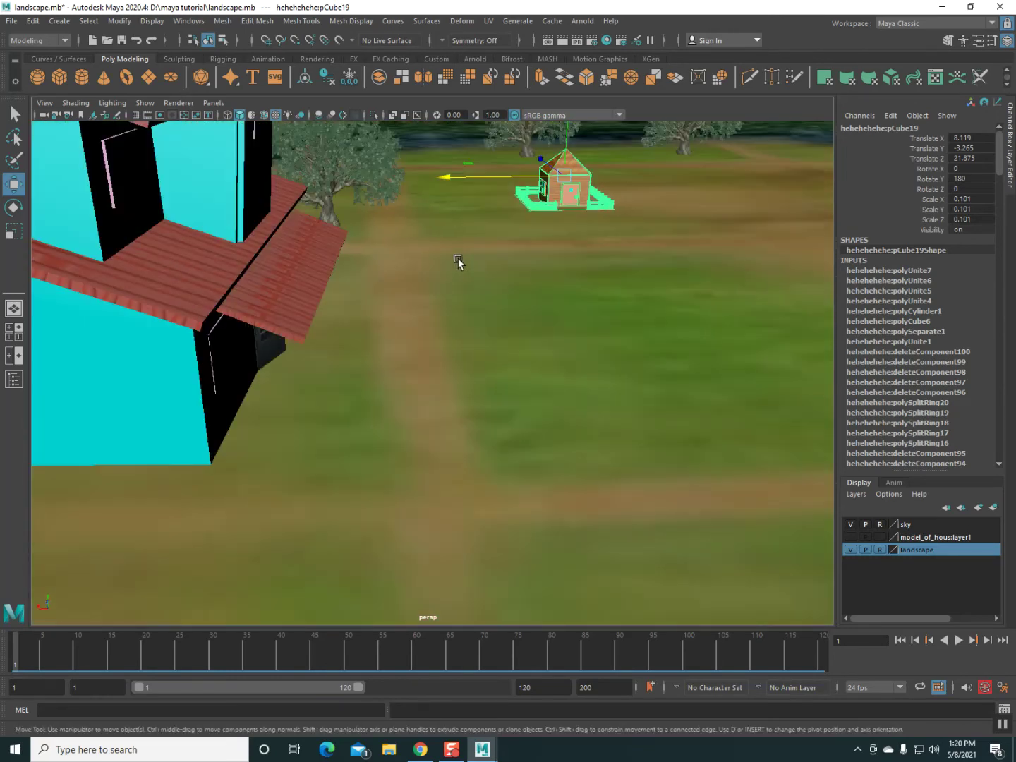
pyautogui.moveTo(459, 263)
pyautogui.keyDown('alt'); pyautogui.mouseDown()
pyautogui.moveTo(441, 249)
pyautogui.moveTo(405, 246)
pyautogui.mouseUp(); pyautogui.keyUp('alt')
pyautogui.scroll(-2, 398, 239)
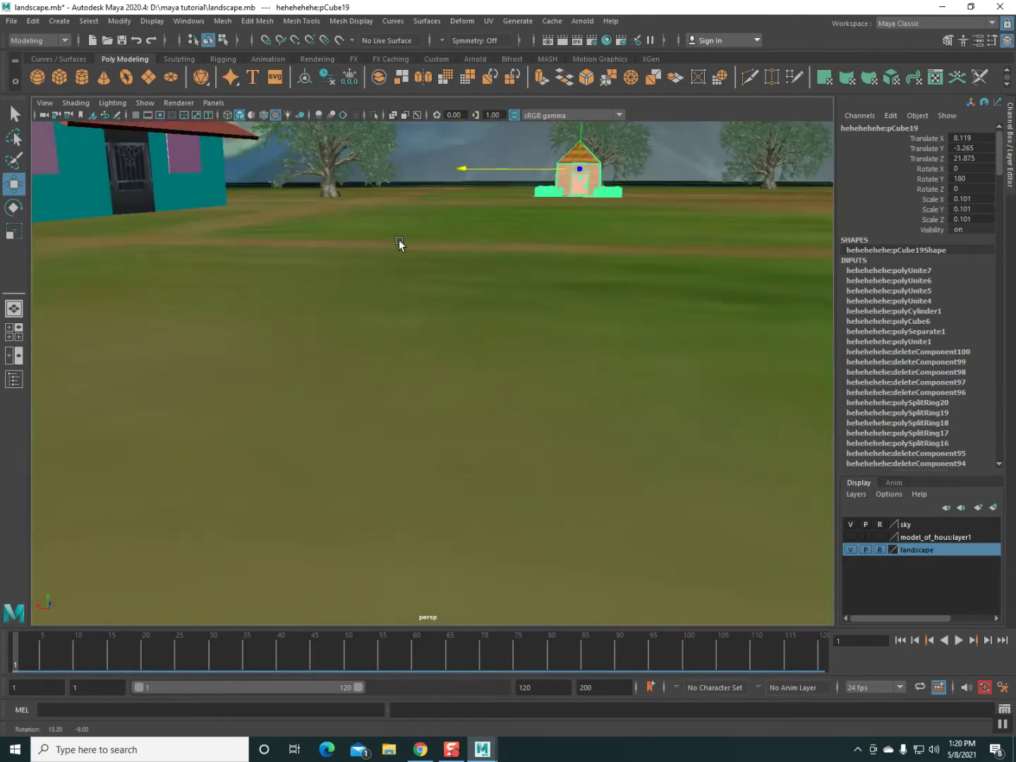
pyautogui.scroll(3, 410, 244)
pyautogui.scroll(2, 409, 247)
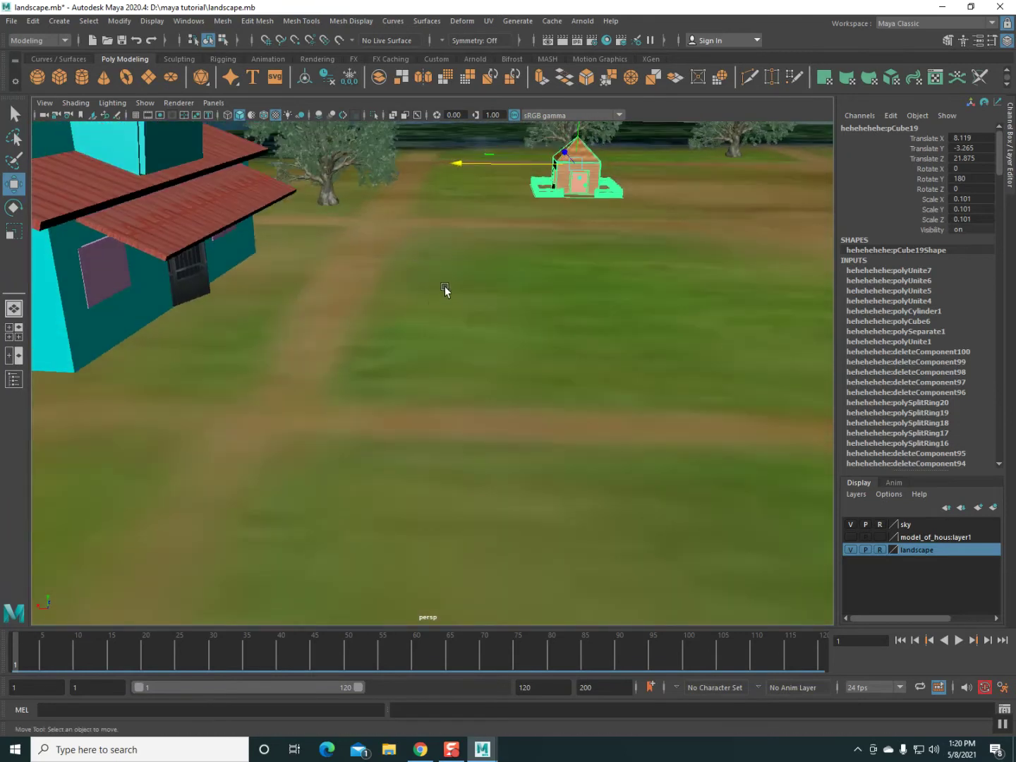
pyautogui.click(428, 312)
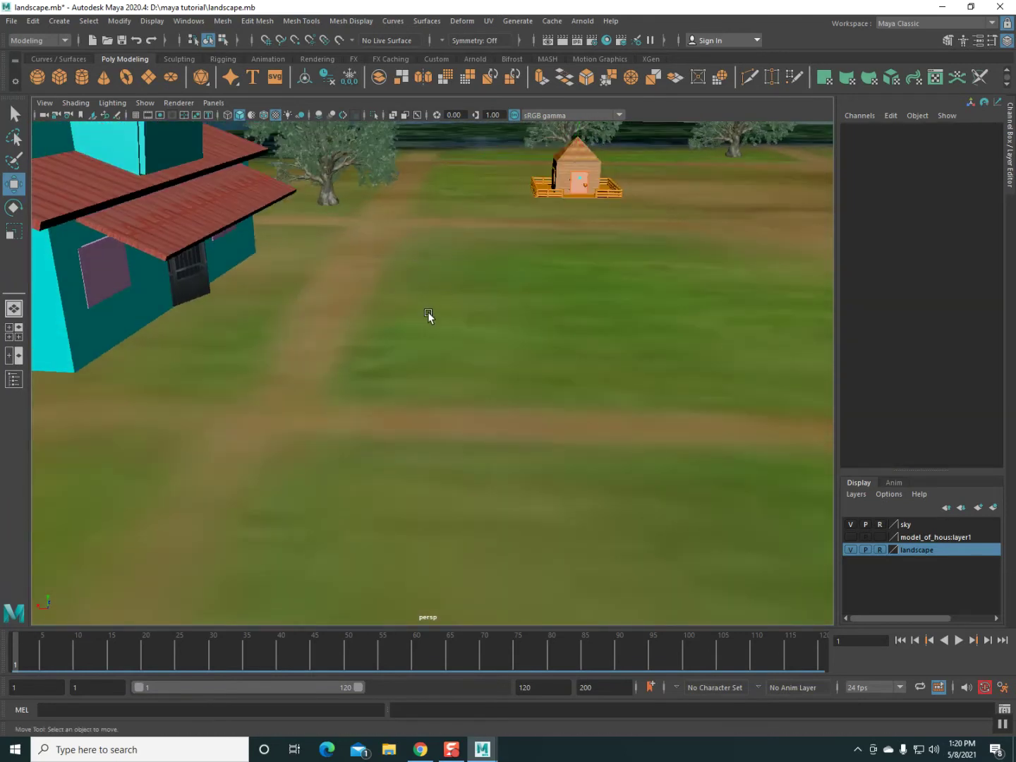
pyautogui.moveTo(428, 312)
pyautogui.keyDown('alt'); pyautogui.mouseDown()
pyautogui.moveTo(437, 307)
pyautogui.moveTo(422, 314)
pyautogui.moveTo(339, 307)
pyautogui.moveTo(523, 340)
pyautogui.moveTo(392, 314)
pyautogui.moveTo(426, 305)
pyautogui.mouseUp(); pyautogui.keyUp('alt')
# Step: Reselect the fenced hut and undo the accidental tree selection
pyautogui.click(286, 166)
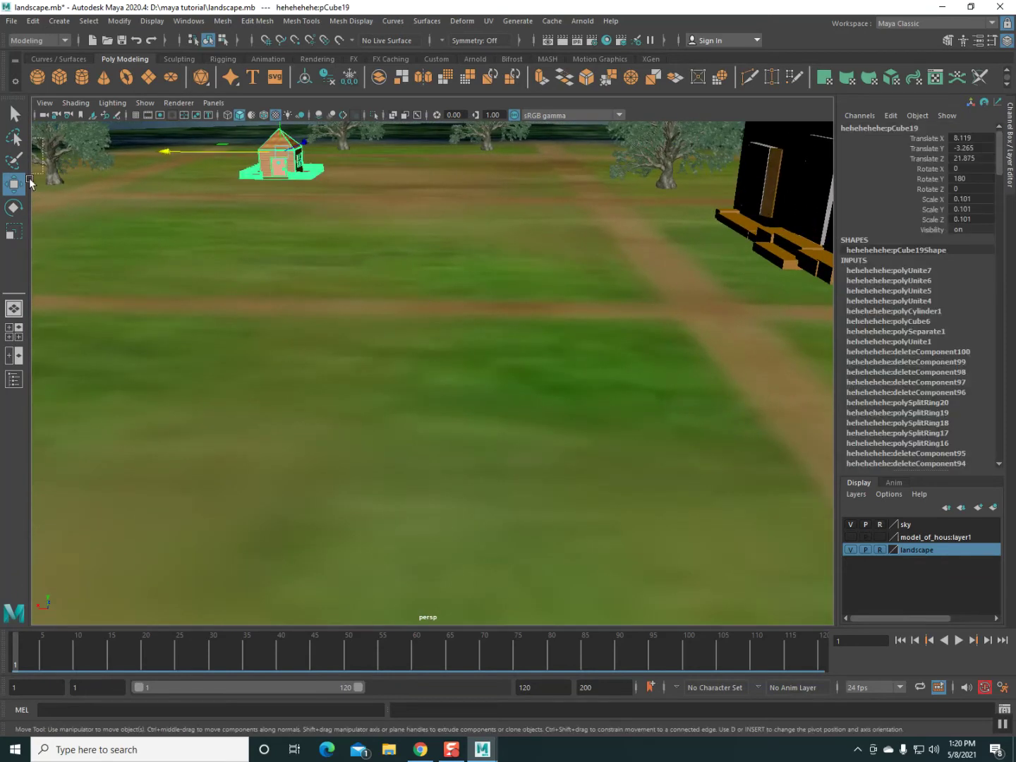
pyautogui.moveTo(43, 138); pyautogui.dragTo(31, 181)
pyautogui.click(12, 232)
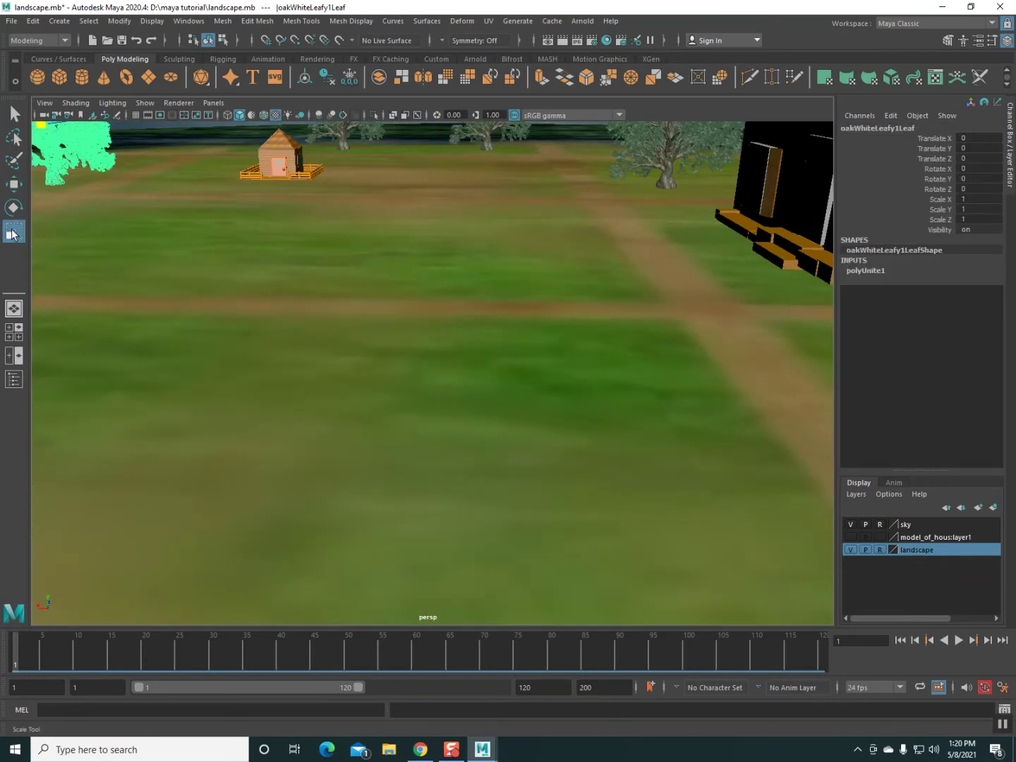
pyautogui.click(136, 41)
pyautogui.click(135, 41)
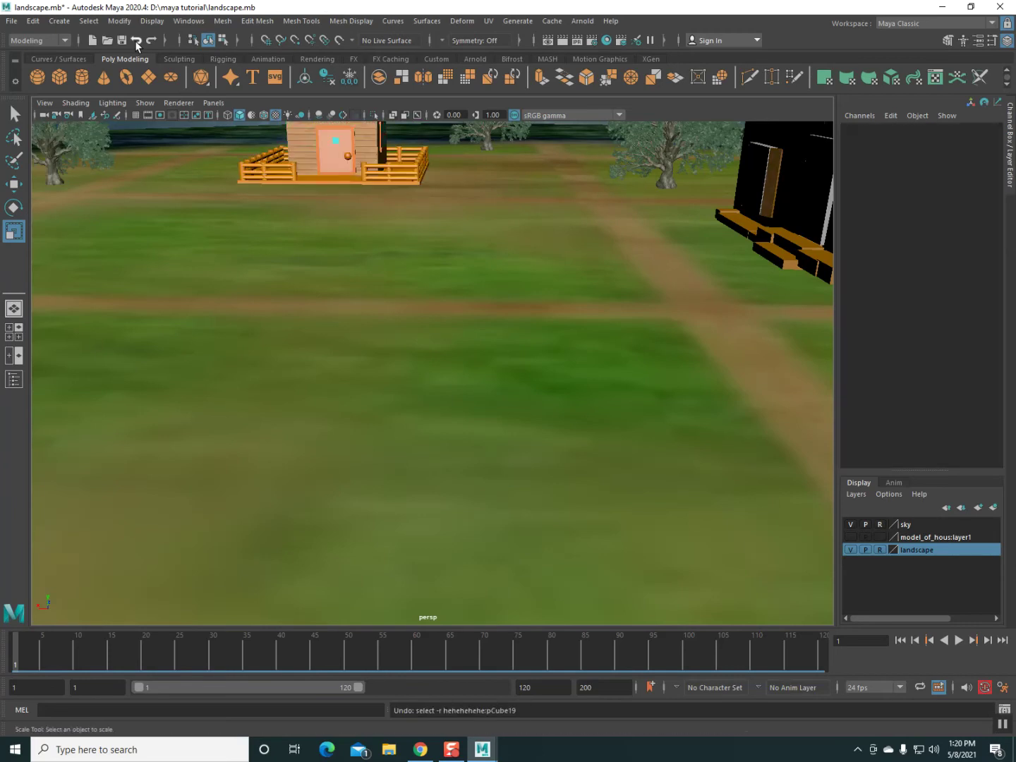
# Step: Undo the camera changes, orbit to face the fenced hut, and open Windows > General Editors
pyautogui.click(135, 40)
pyautogui.hotkey('ctrl', 'z')
pyautogui.hotkey('ctrl', 'z')
pyautogui.hotkey('ctrl', 'z')
pyautogui.hotkey('ctrl', 'z')
pyautogui.hotkey('ctrl', 'z')
pyautogui.hotkey('ctrl', 'z')
pyautogui.hotkey('ctrl', 'z')
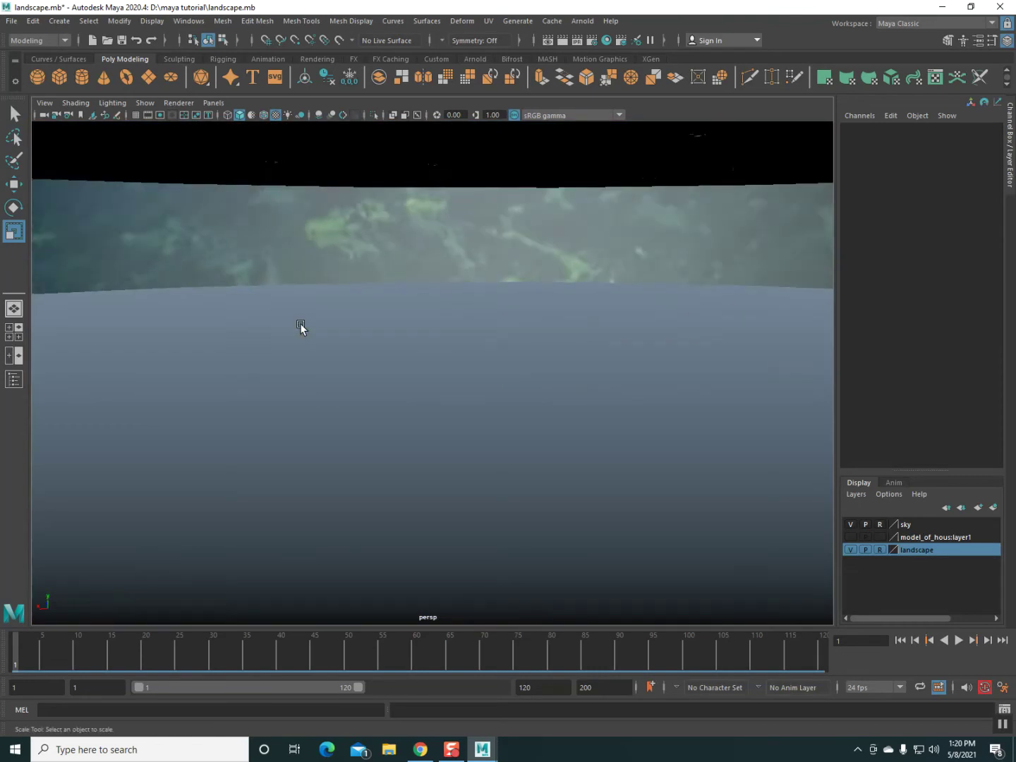
pyautogui.hotkey('ctrl', 'z')
pyautogui.hotkey('ctrl', 'z')
pyautogui.moveTo(302, 329)
pyautogui.keyDown('alt'); pyautogui.mouseDown()
pyautogui.moveTo(479, 352)
pyautogui.moveTo(458, 359)
pyautogui.mouseUp(); pyautogui.keyUp('alt')
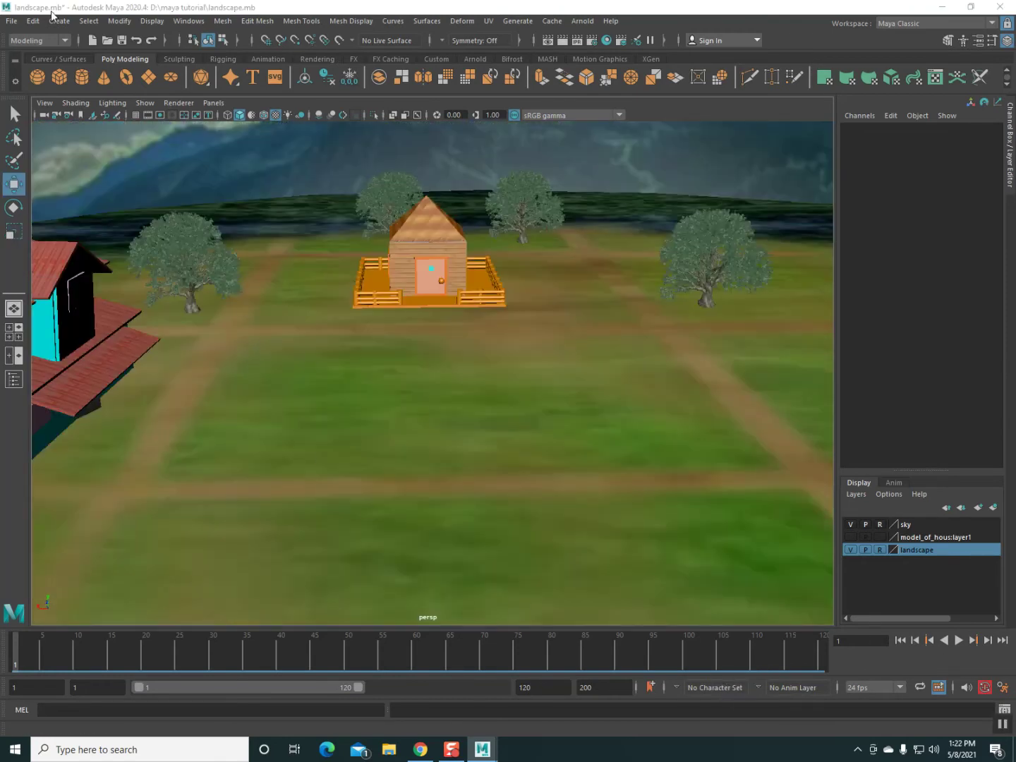
pyautogui.click(179, 22)
pyautogui.moveTo(217, 66)
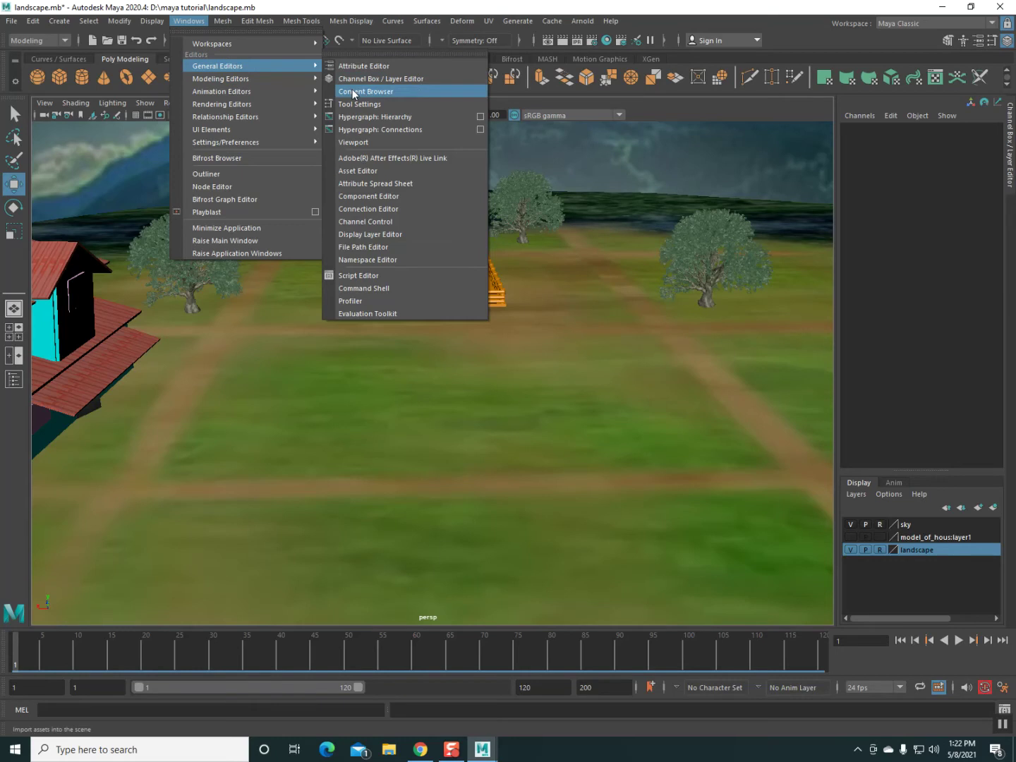
# Step: Load roseRed.mel from Examples > Paint_Effects > FlowersMesh in the Content Browser, then minimize it
pyautogui.click(364, 92)
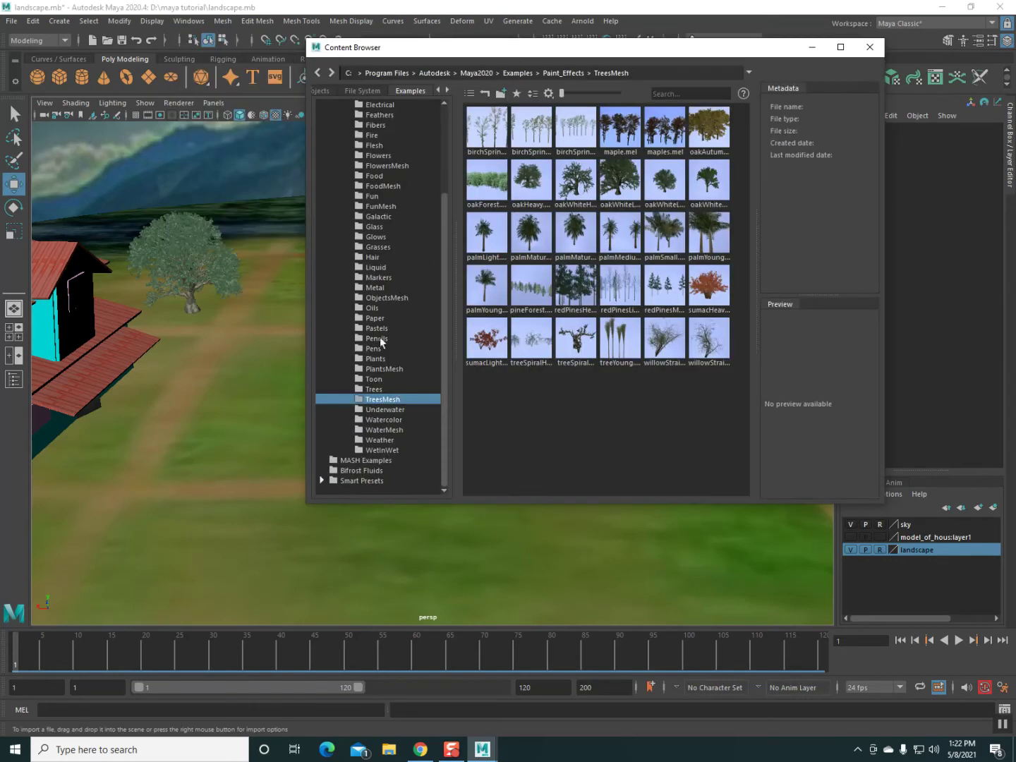
pyautogui.click(369, 165)
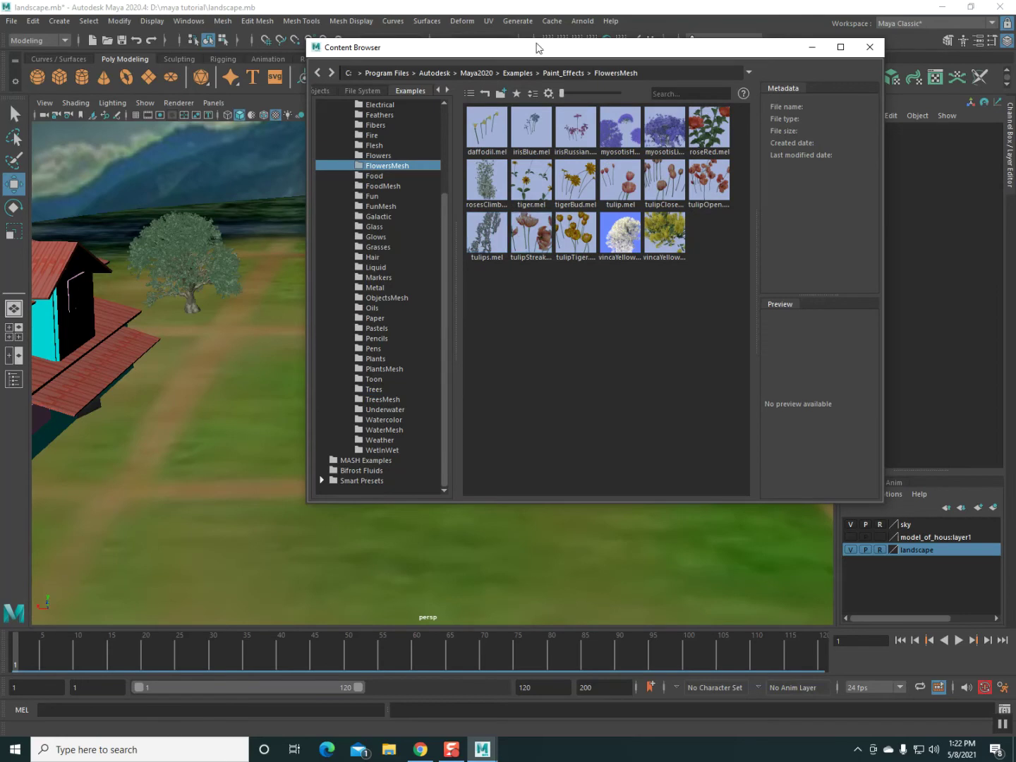
pyautogui.moveTo(536, 46); pyautogui.dragTo(439, 80)
pyautogui.moveTo(462, 125)
pyautogui.mouseDown()
pyautogui.moveTo(492, 127)
pyautogui.moveTo(484, 126)
pyautogui.mouseUp()
pyautogui.scroll(-3, 482, 222)
pyautogui.scroll(3, 480, 224)
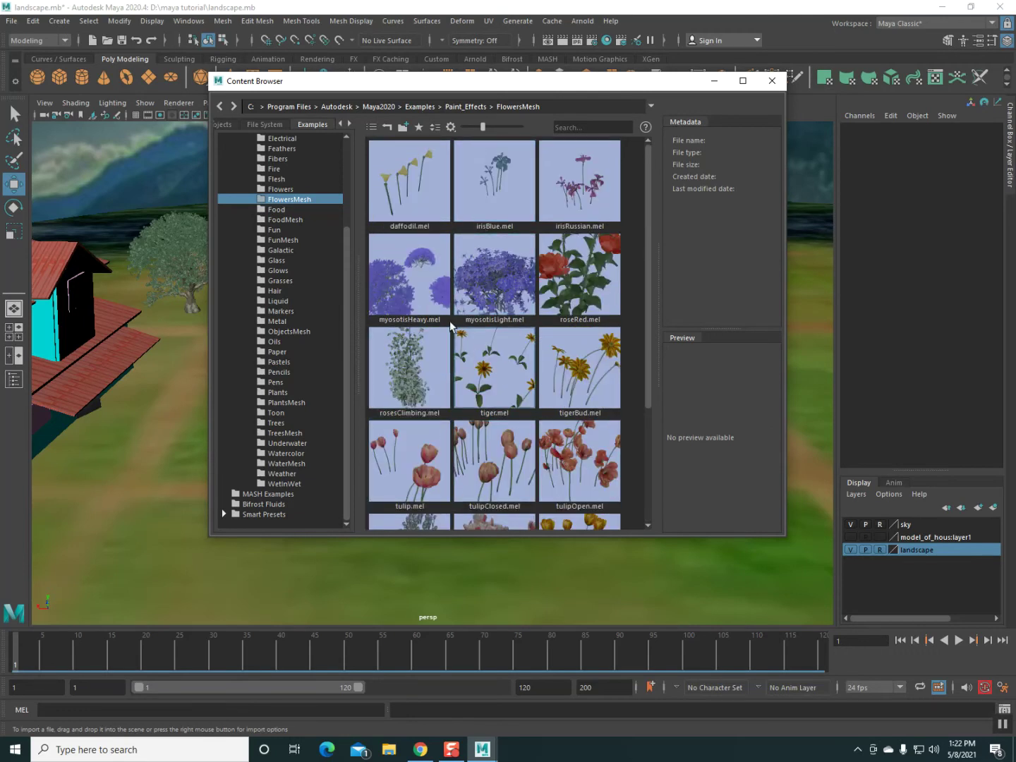
pyautogui.scroll(-3, 448, 316)
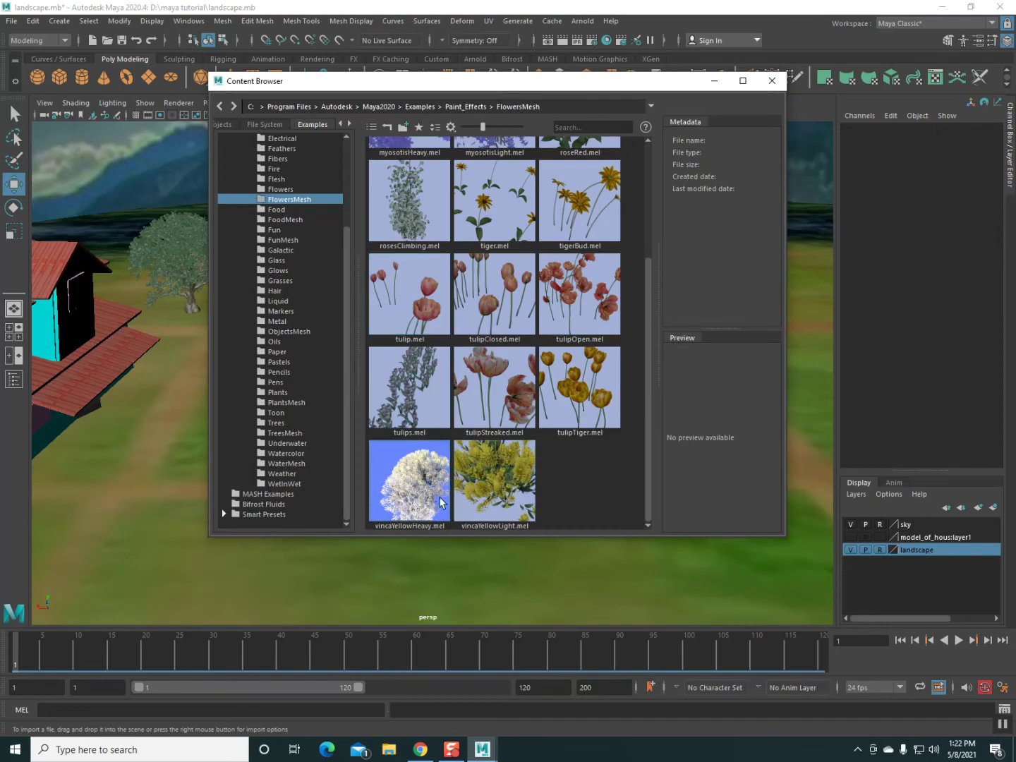
pyautogui.scroll(3, 474, 396)
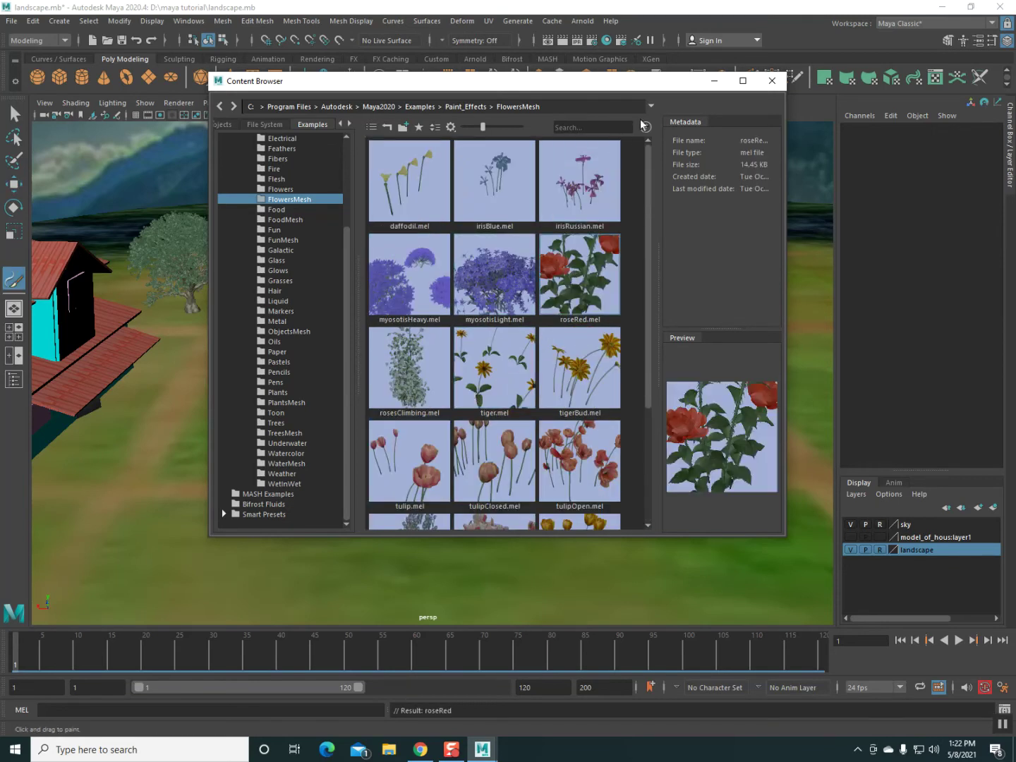
pyautogui.click(714, 80)
pyautogui.scroll(2, 586, 324)
# Step: Paint roseRed clumps to the right and left of the fenced hut
pyautogui.scroll(2, 590, 327)
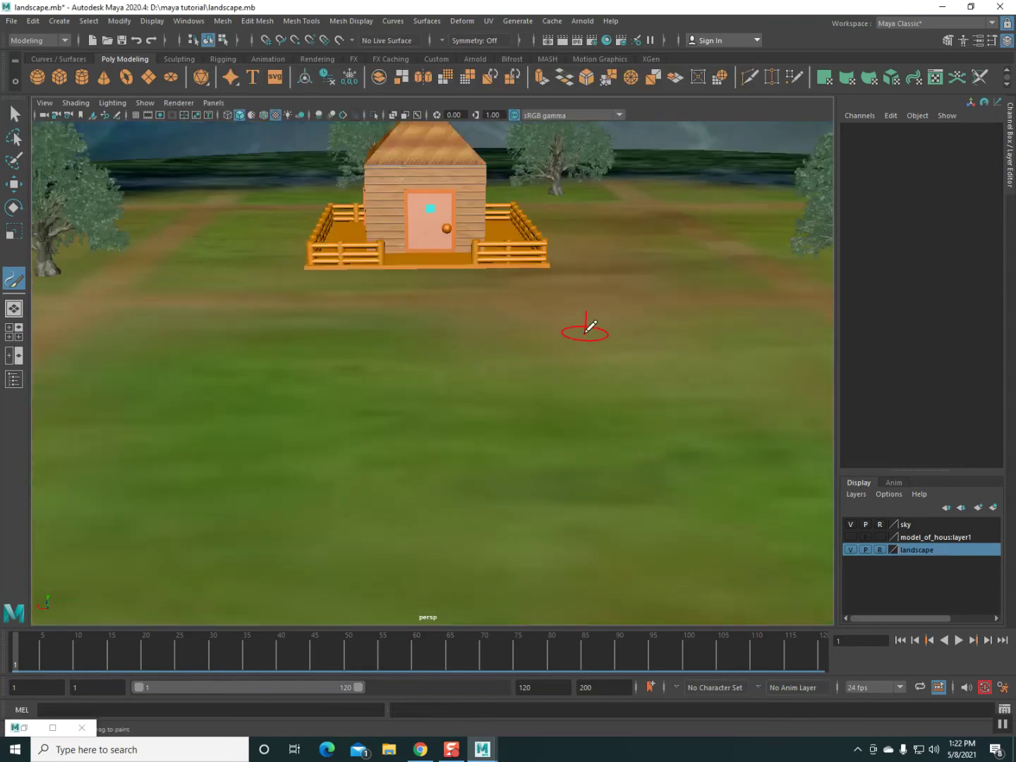
pyautogui.moveTo(590, 327)
pyautogui.keyDown('alt'); pyautogui.mouseDown()
pyautogui.moveTo(441, 402)
pyautogui.moveTo(410, 404)
pyautogui.moveTo(438, 423)
pyautogui.moveTo(369, 265)
pyautogui.mouseUp(); pyautogui.keyUp('alt')
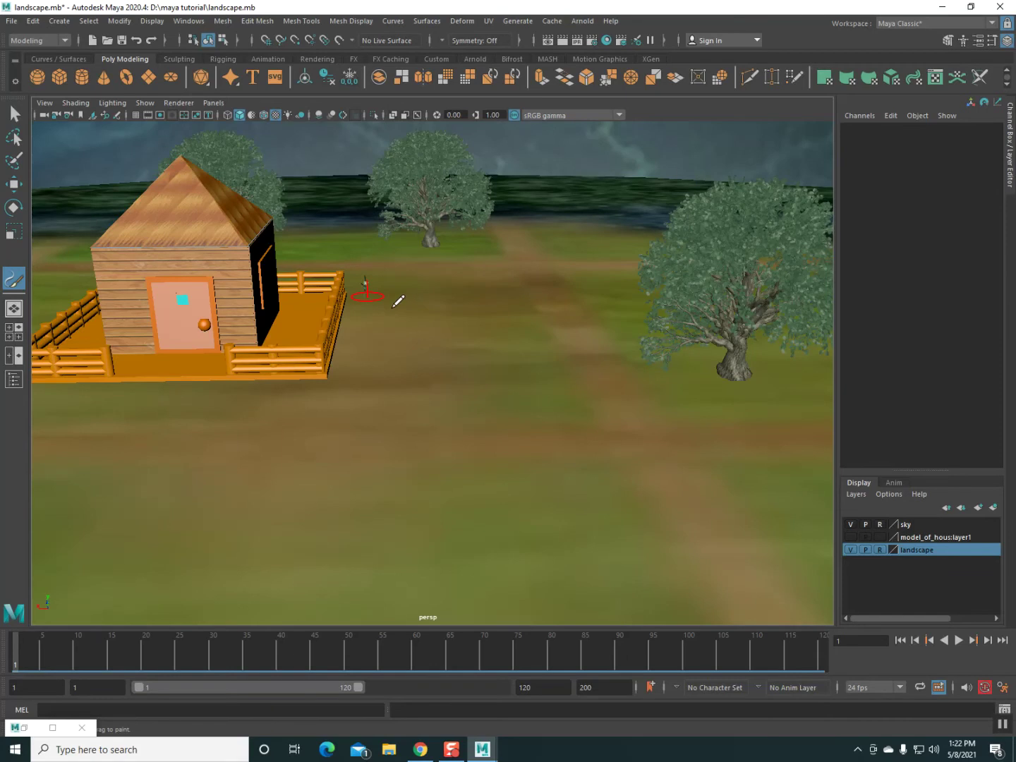
pyautogui.moveTo(385, 342); pyautogui.dragTo(367, 342)
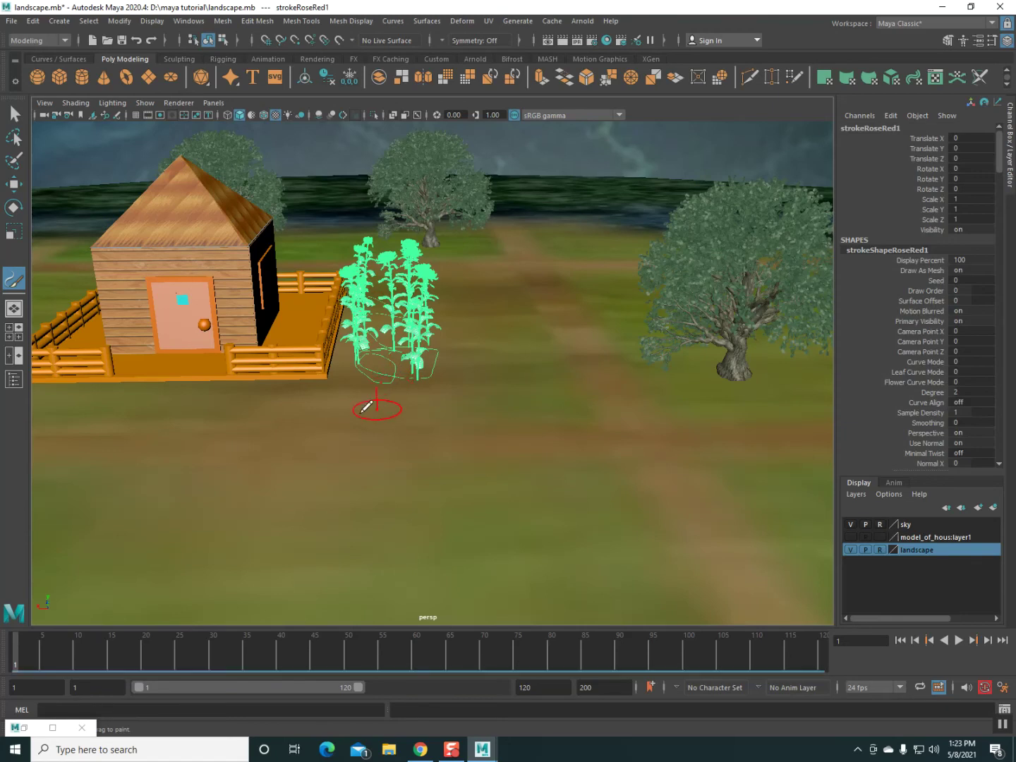
pyautogui.keyDown('alt'); pyautogui.moveTo(346, 409); pyautogui.dragTo(606, 427); pyautogui.keyUp('alt')
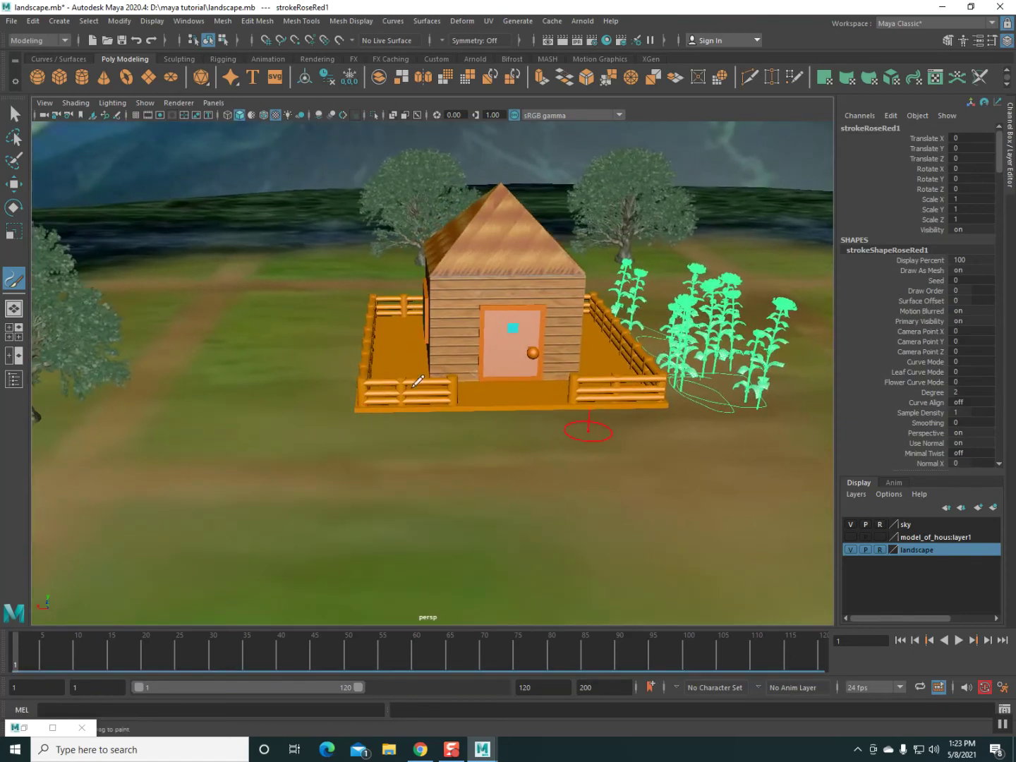
pyautogui.moveTo(333, 335)
pyautogui.mouseDown()
pyautogui.moveTo(287, 360)
pyautogui.moveTo(320, 346)
pyautogui.mouseUp()
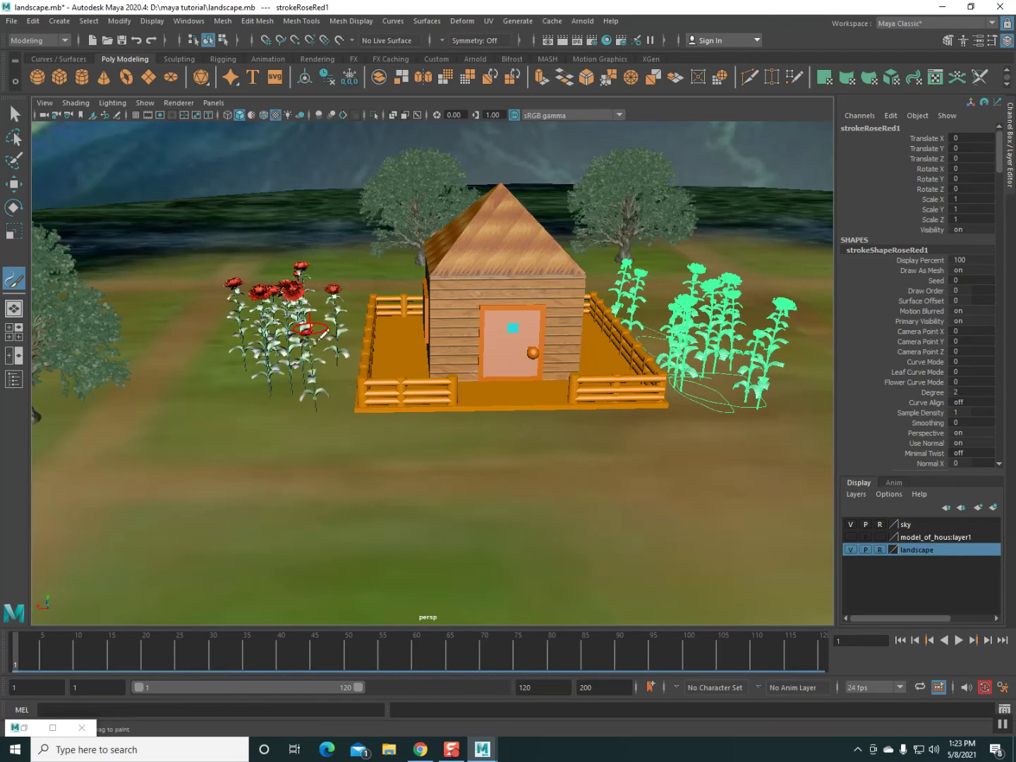
pyautogui.moveTo(319, 347); pyautogui.dragTo(352, 421)
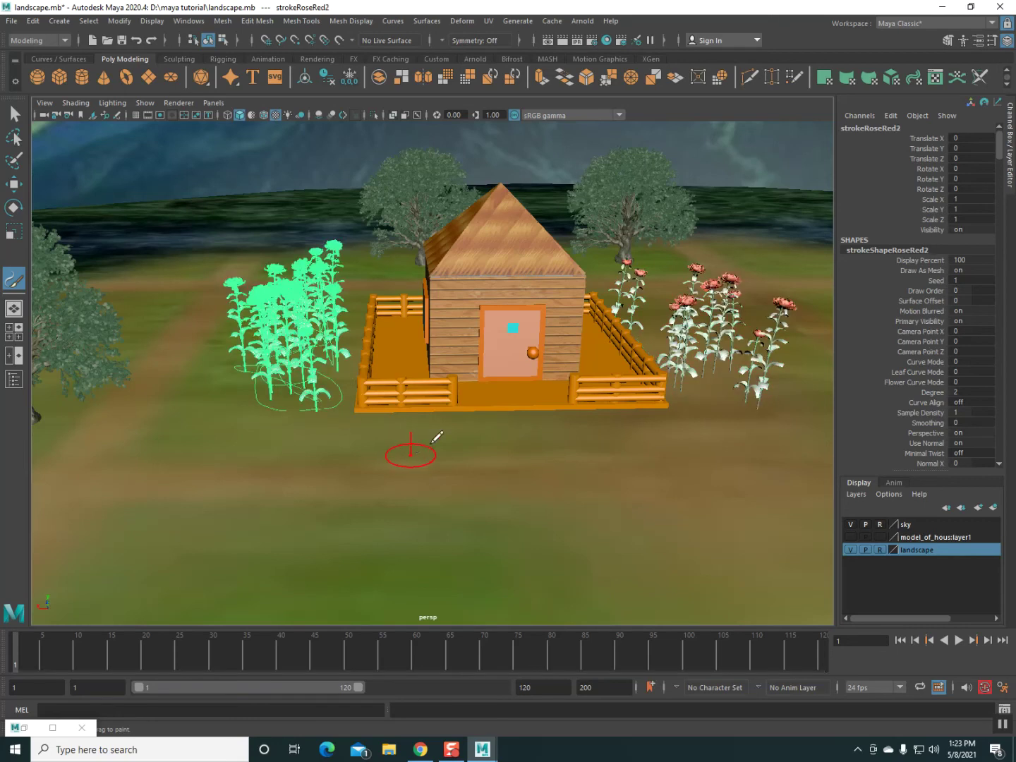
# Step: Select both rose strokes and open the Modify menu for conversion
pyautogui.scroll(-2, 458, 432)
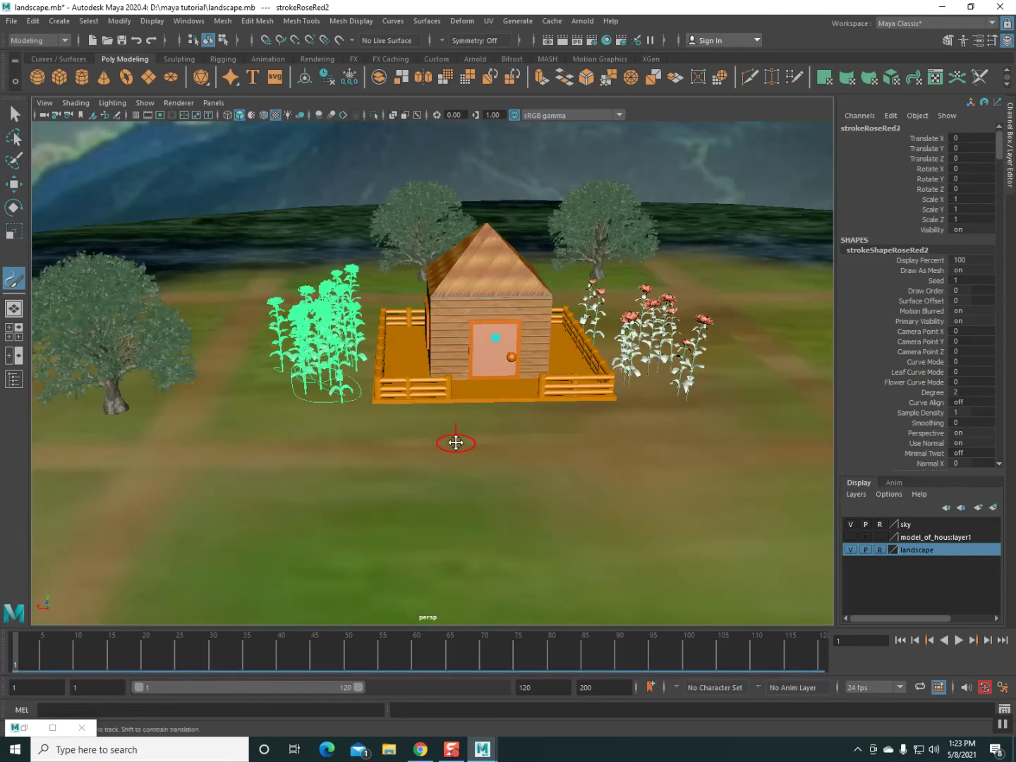
pyautogui.keyDown('alt'); pyautogui.moveTo(454, 442); pyautogui.dragTo(443, 431, button='middle'); pyautogui.keyUp('alt')
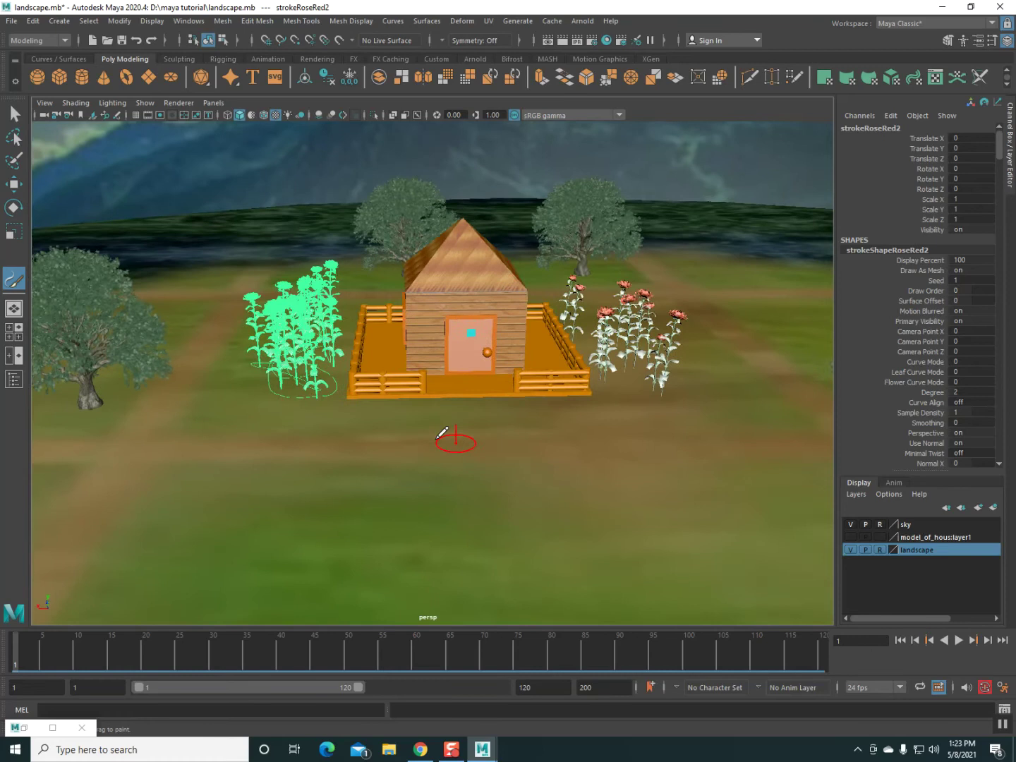
pyautogui.click(12, 189)
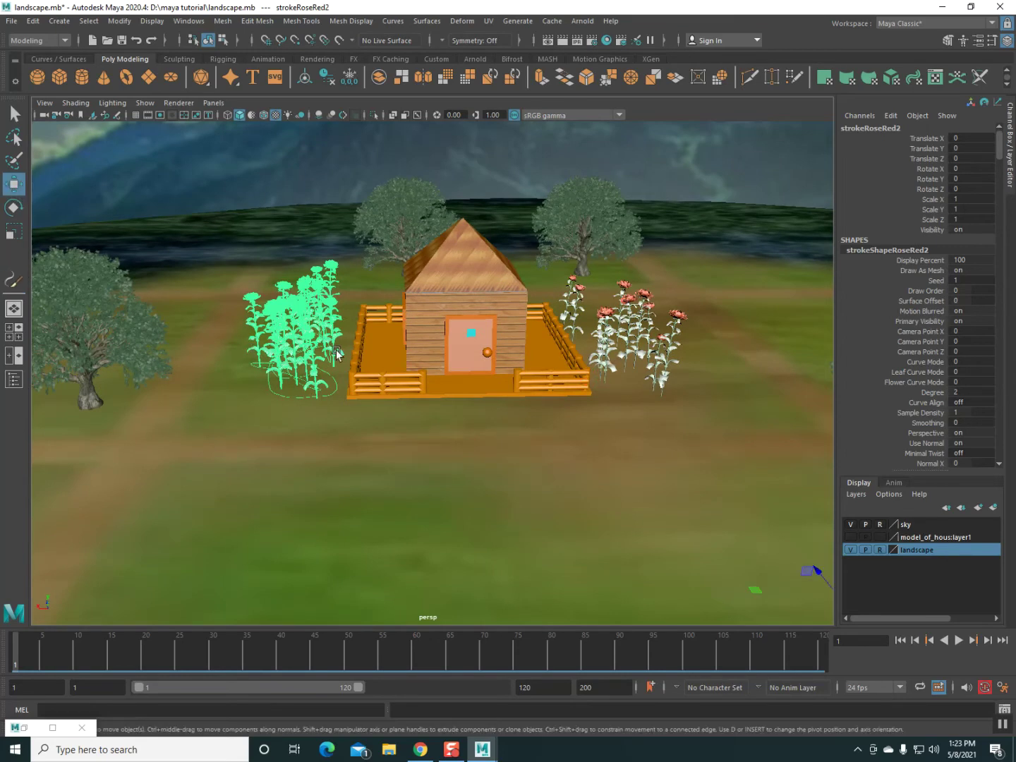
pyautogui.click(613, 326)
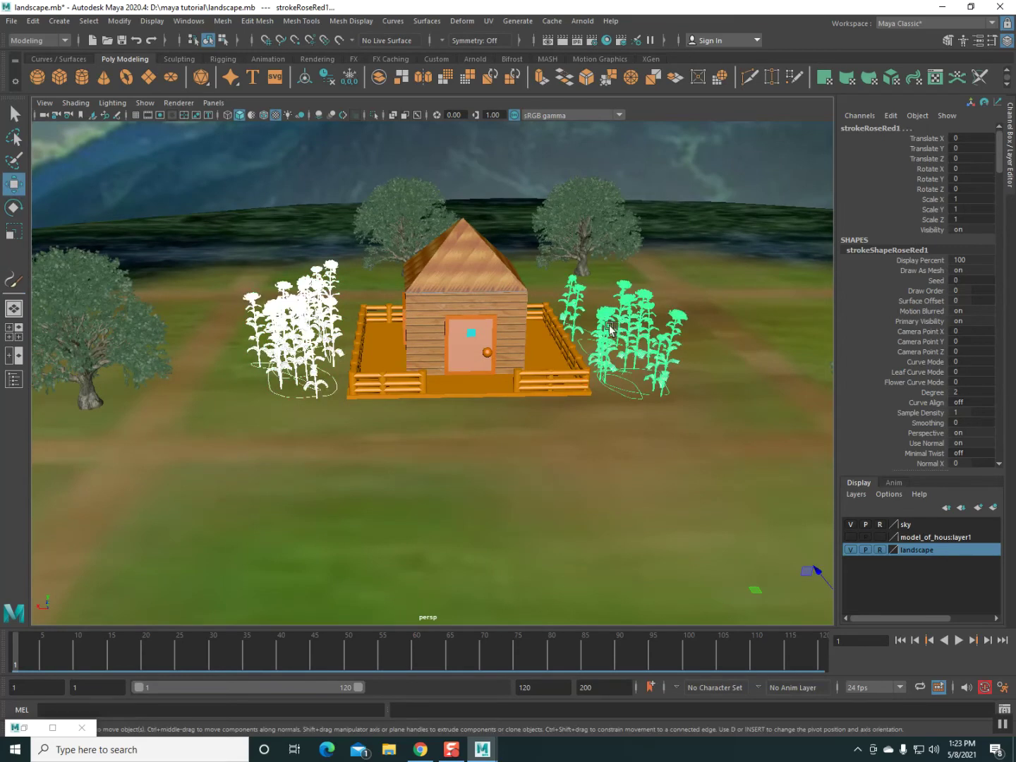
pyautogui.click(112, 23)
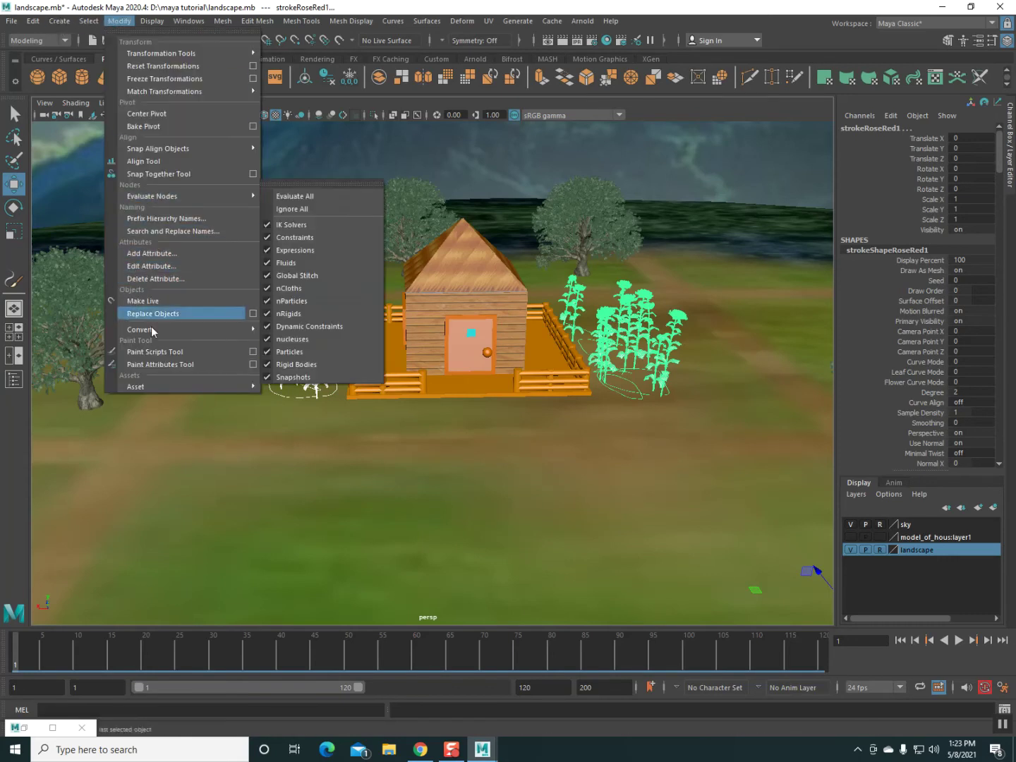
pyautogui.moveTo(187, 330)
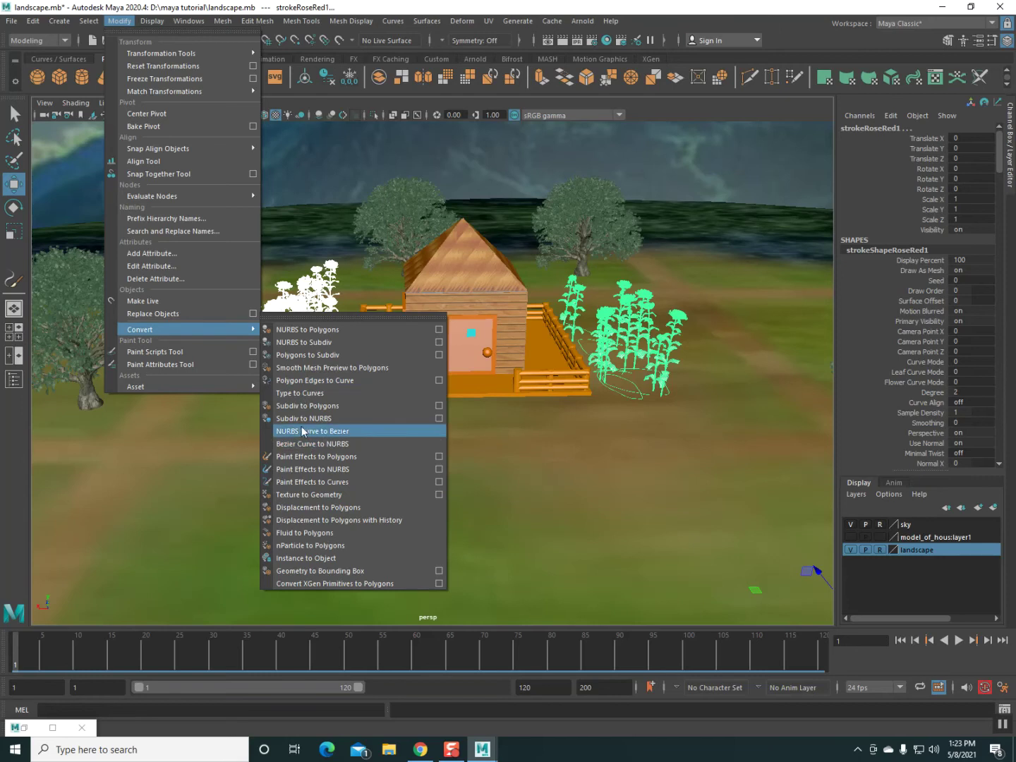
# Step: Convert the rose strokes to polygons and combine the left clump into one mesh
pyautogui.click(304, 460)
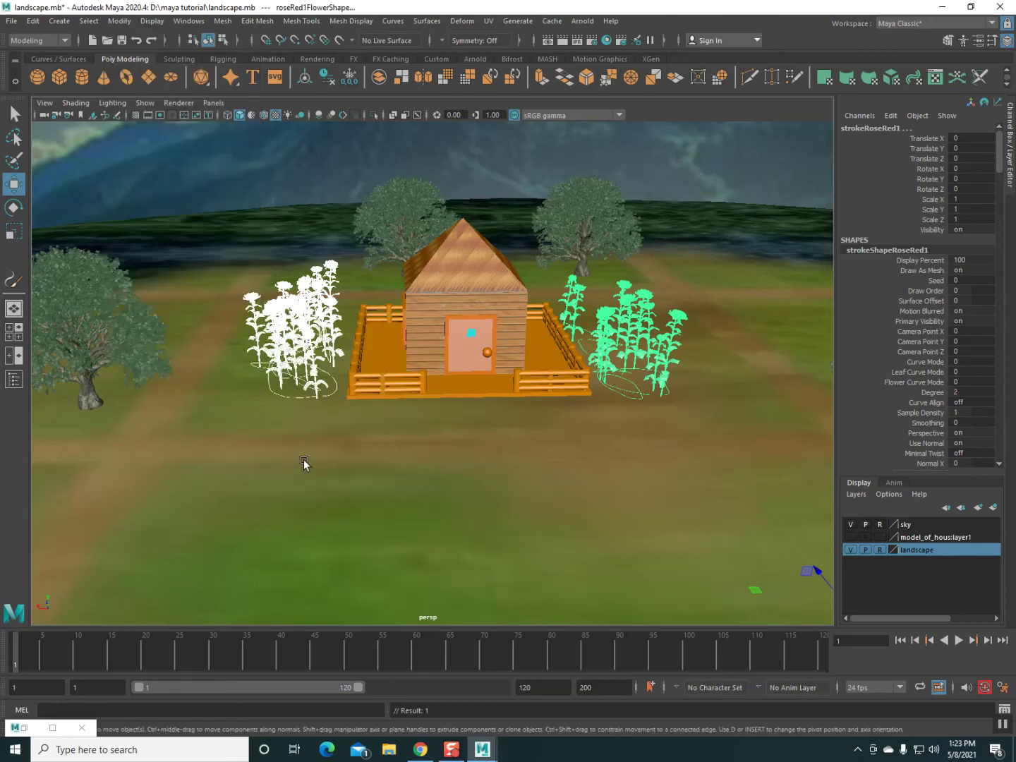
pyautogui.scroll(2, 303, 459)
pyautogui.click(303, 459)
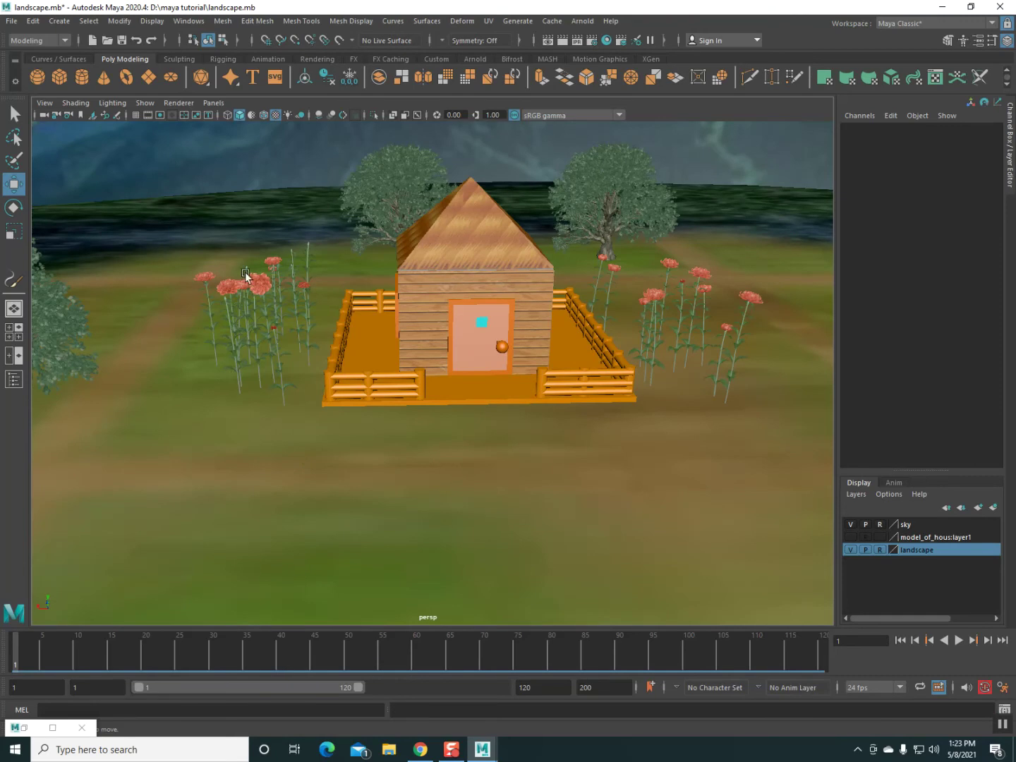
pyautogui.click(264, 276)
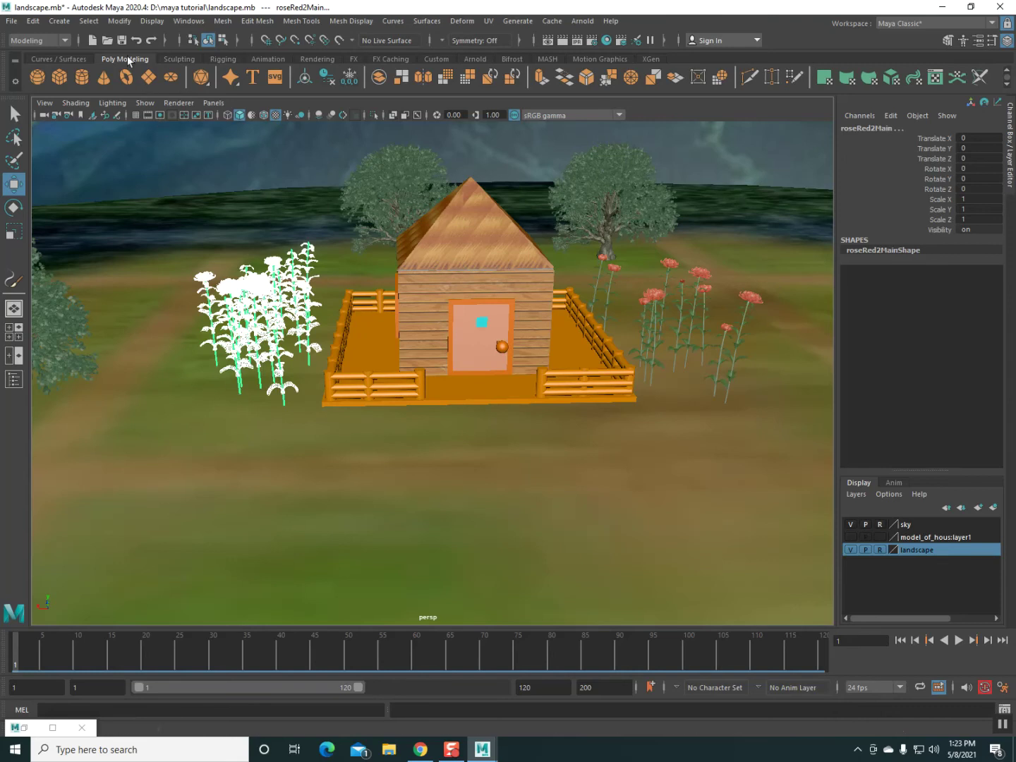
pyautogui.click(223, 22)
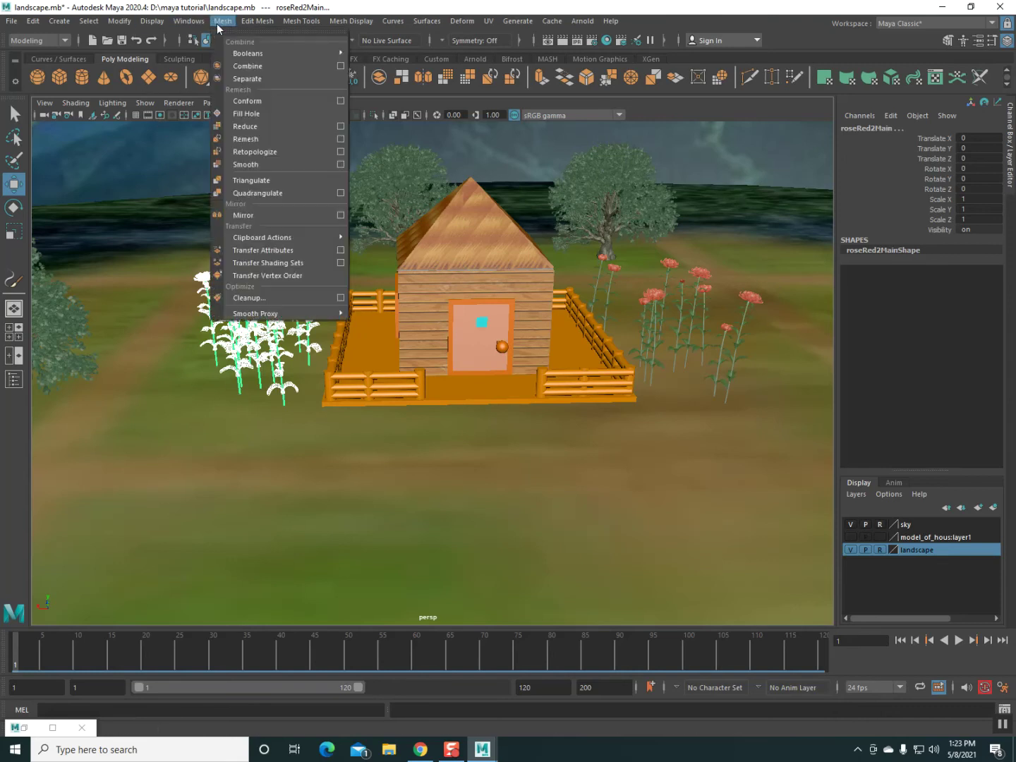
pyautogui.click(243, 67)
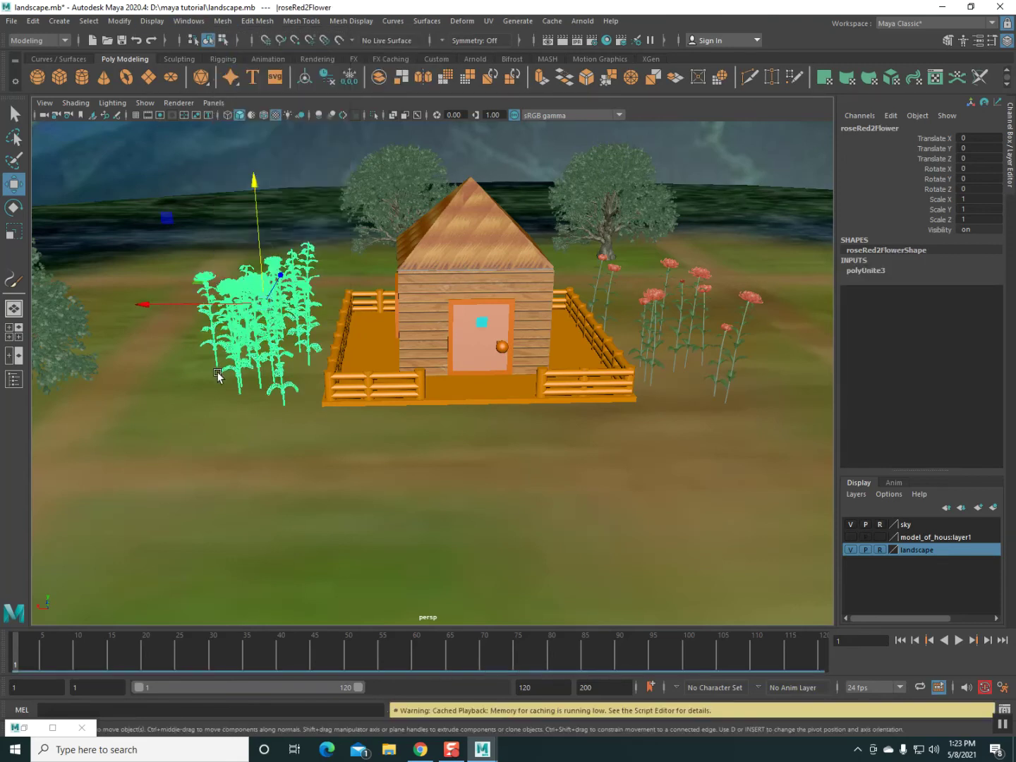
pyautogui.click(342, 448)
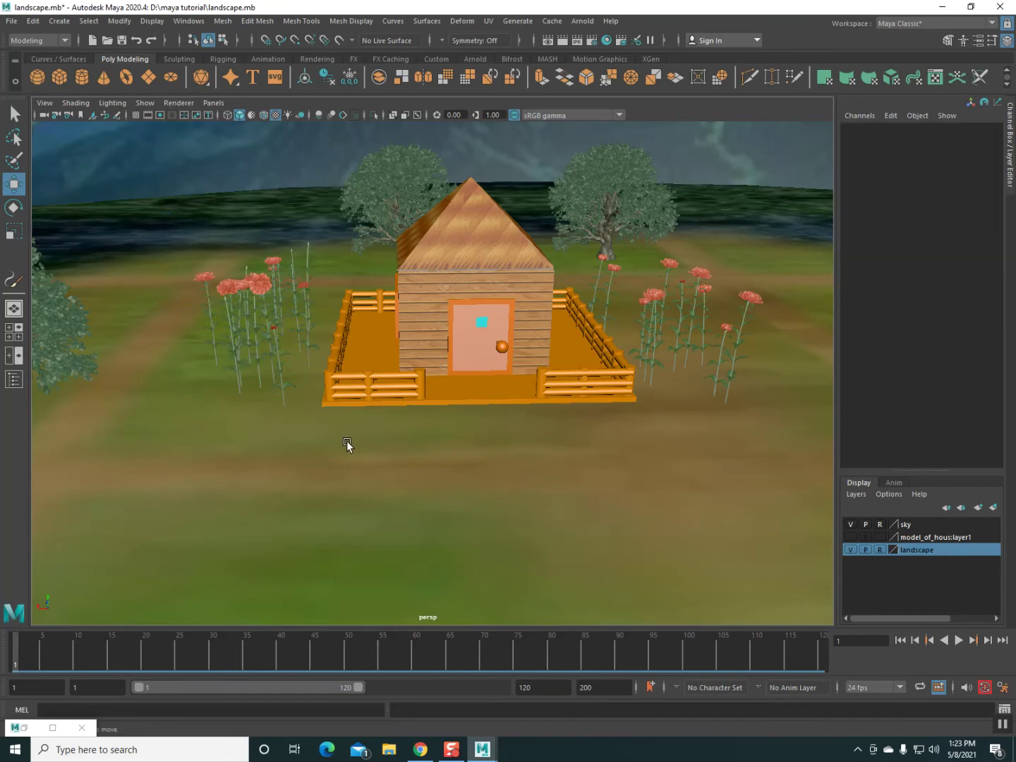
# Step: Combine the right clump's stems, leaves and flower heads into one mesh
pyautogui.keyDown('alt'); pyautogui.moveTo(342, 445); pyautogui.dragTo(276, 436); pyautogui.keyUp('alt')
pyautogui.click(555, 355)
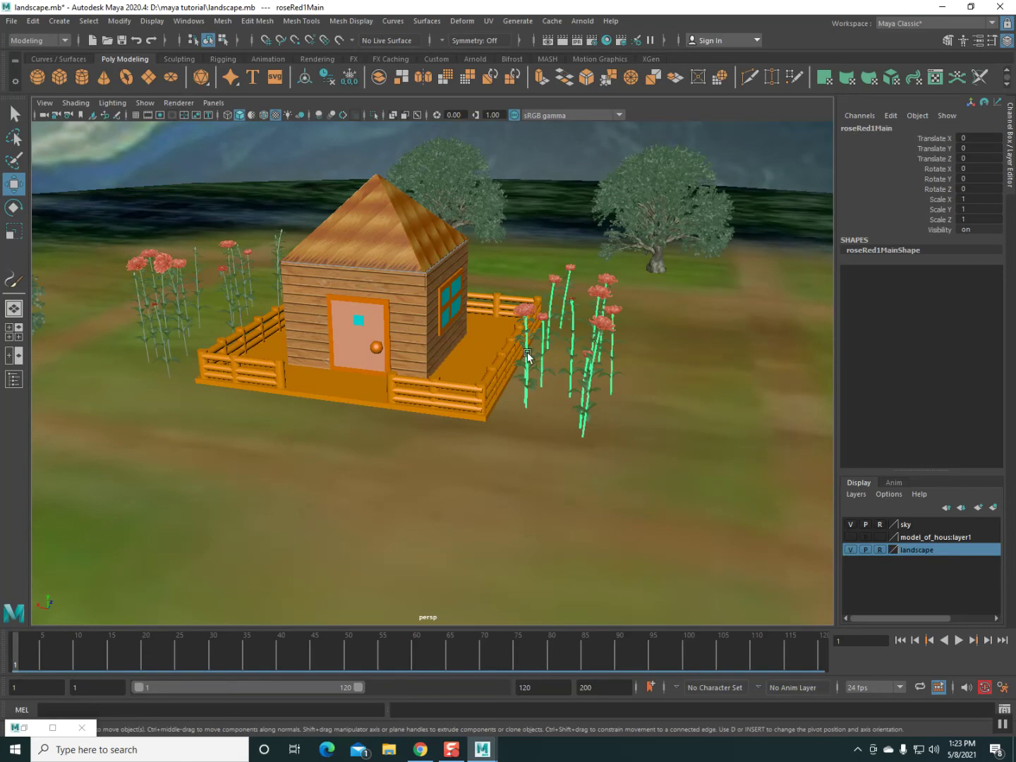
pyautogui.keyDown('shift'); pyautogui.click(527, 356); pyautogui.keyUp('shift')
pyautogui.keyDown('shift'); pyautogui.click(529, 308); pyautogui.keyUp('shift')
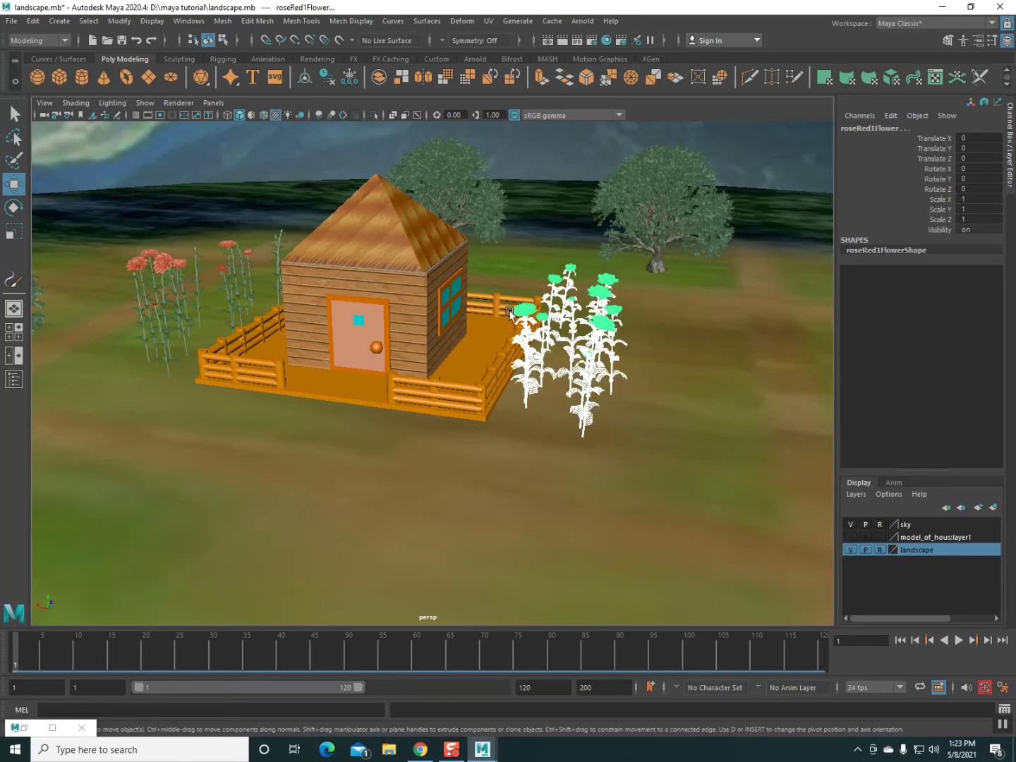
pyautogui.click(220, 22)
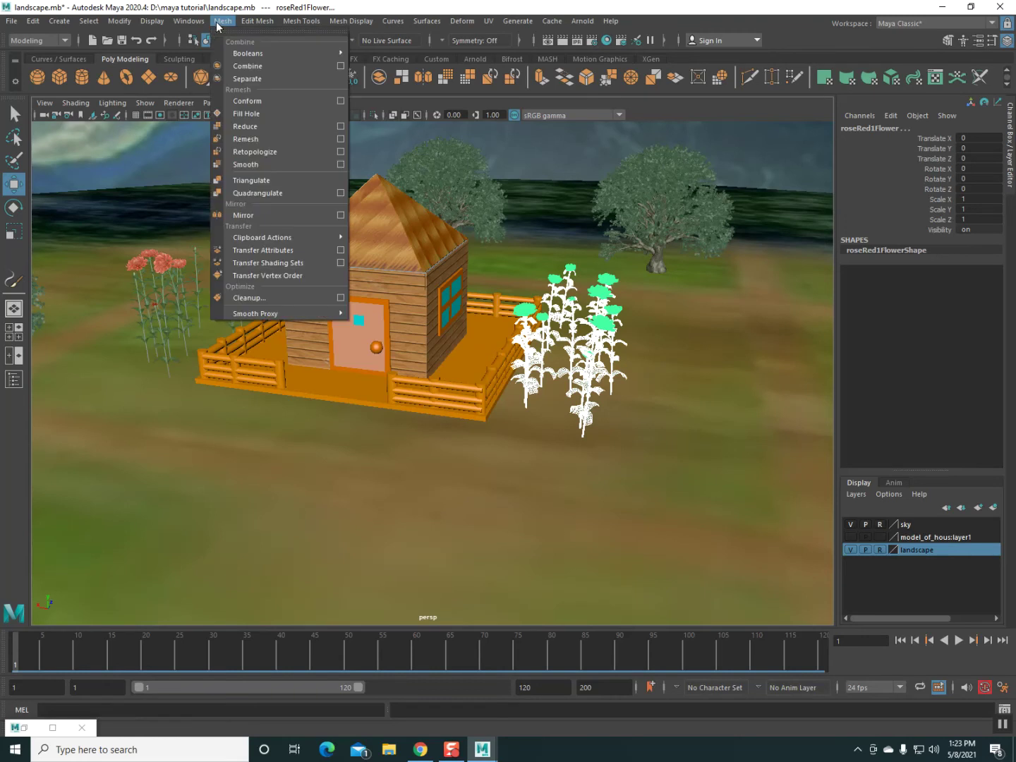
pyautogui.click(246, 64)
pyautogui.click(330, 500)
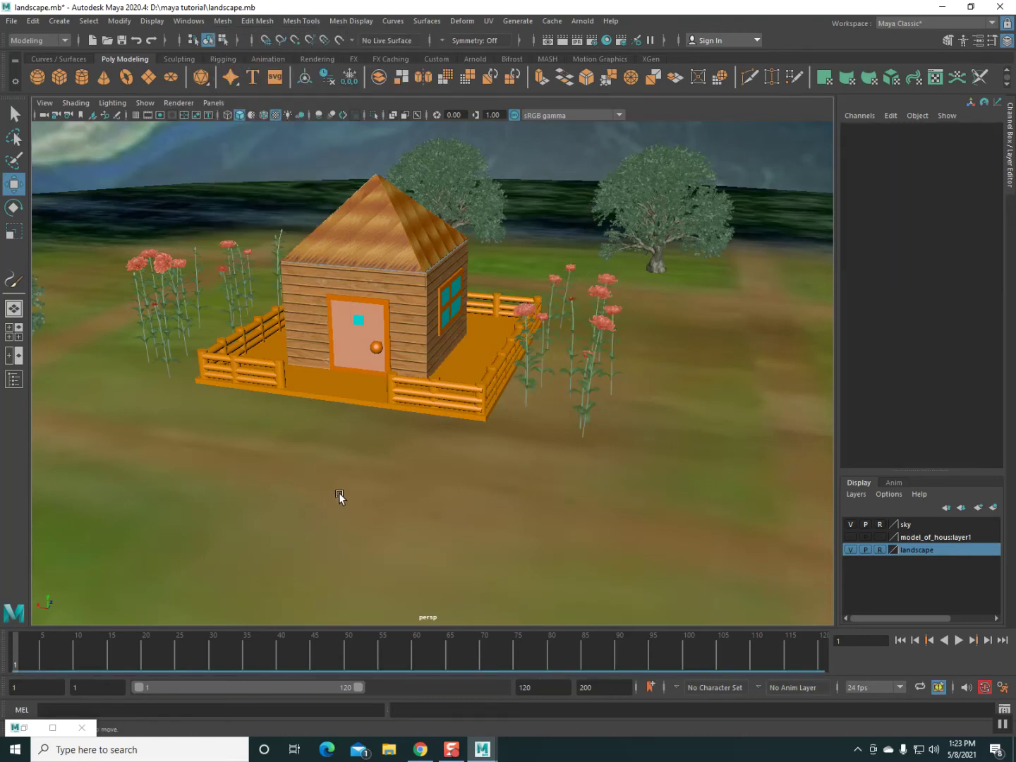
pyautogui.moveTo(319, 493)
pyautogui.keyDown('alt'); pyautogui.mouseDown()
pyautogui.moveTo(374, 489)
pyautogui.moveTo(136, 494)
pyautogui.mouseUp(); pyautogui.keyUp('alt')
# Step: Load the tiger.mel brush from the FlowersMesh examples and minimize the Content Browser
pyautogui.scroll(-2, 369, 486)
pyautogui.scroll(-3, 363, 486)
pyautogui.scroll(-2, 364, 486)
pyautogui.scroll(5, 331, 487)
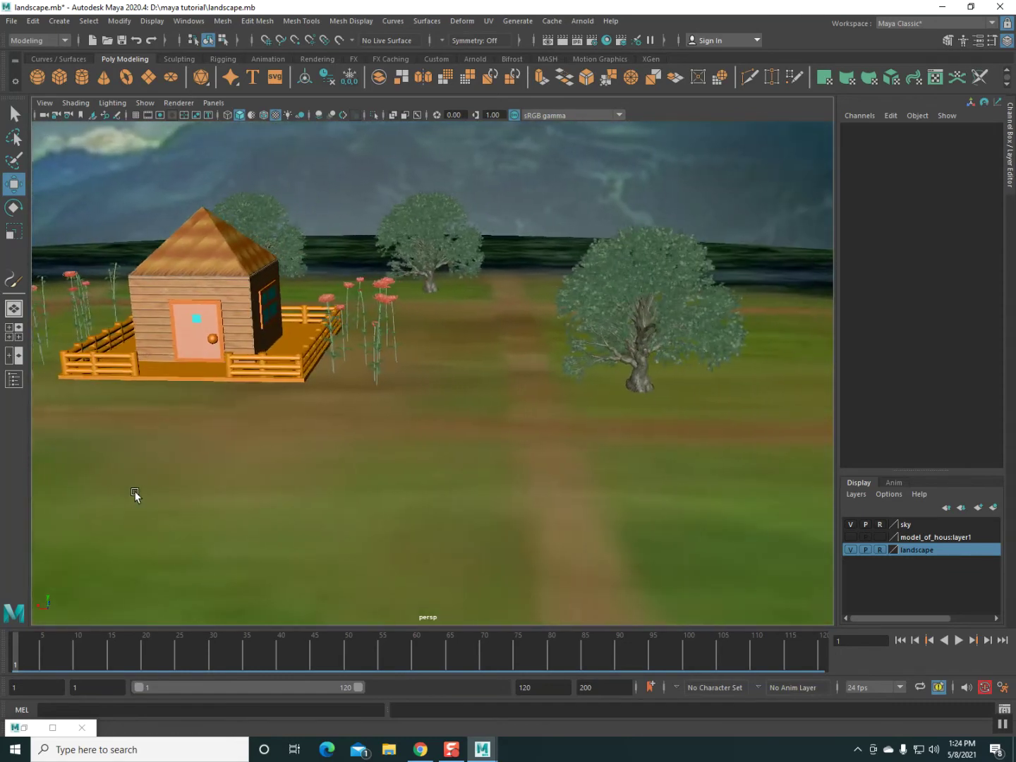
pyautogui.click(53, 726)
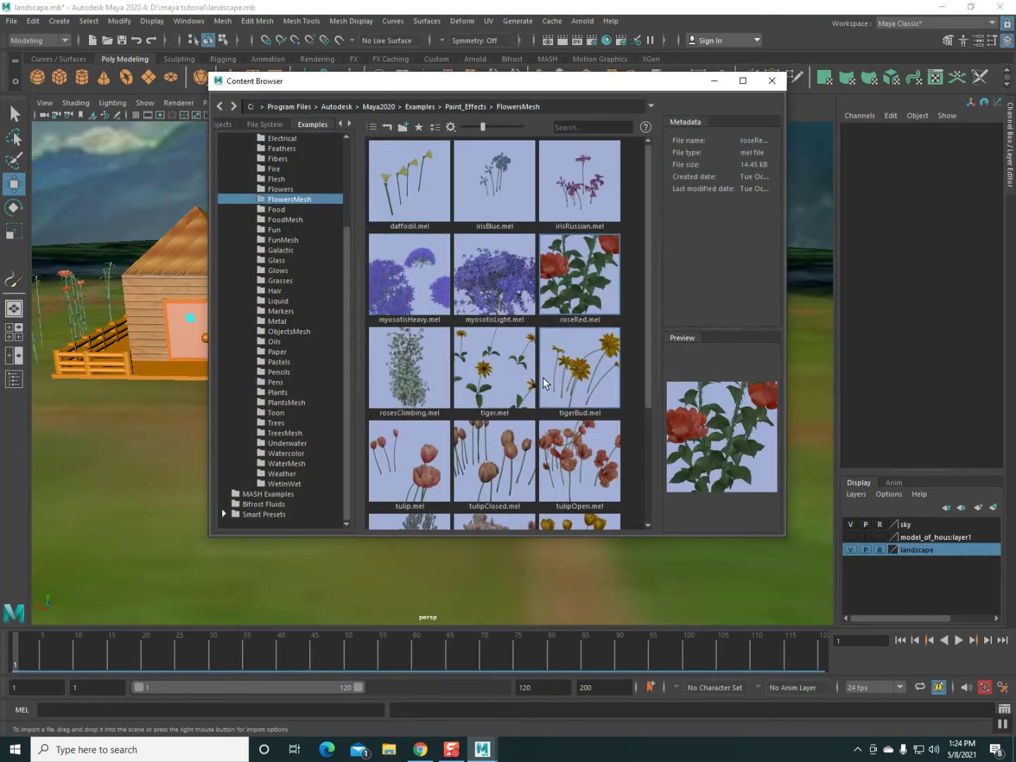
pyautogui.click(500, 371)
pyautogui.click(718, 81)
# Step: Paint three tiger flower strokes around the base of the large tree
pyautogui.keyDown('alt'); pyautogui.moveTo(618, 411); pyautogui.dragTo(450, 427); pyautogui.keyUp('alt')
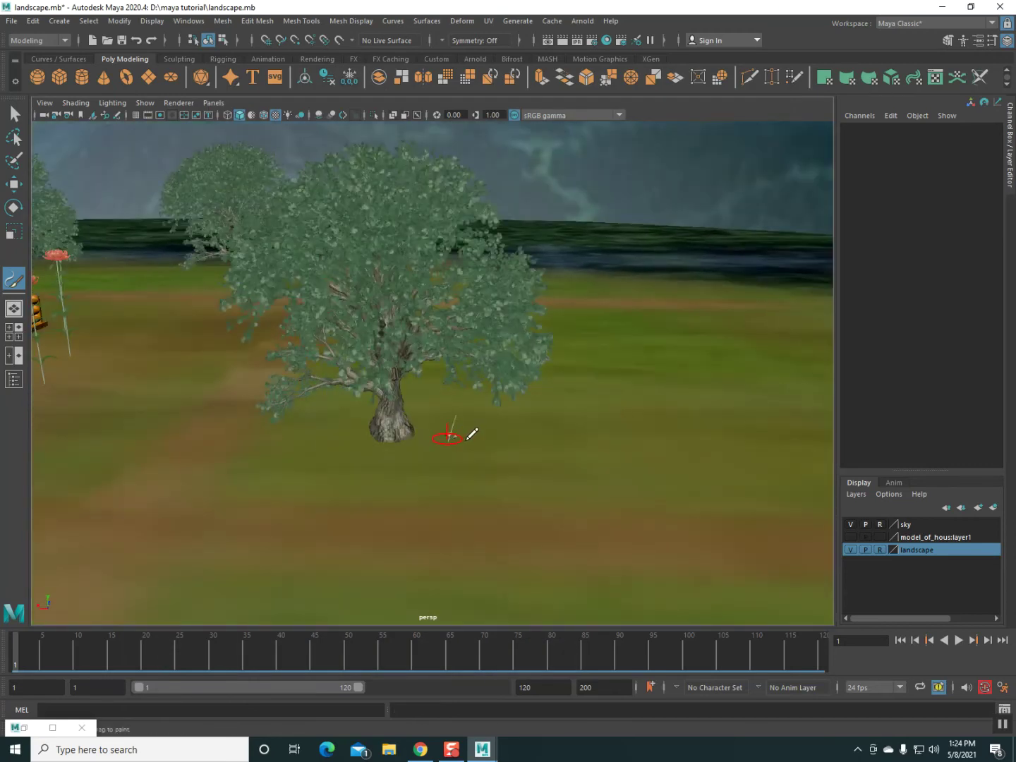
pyautogui.moveTo(445, 437); pyautogui.dragTo(485, 439)
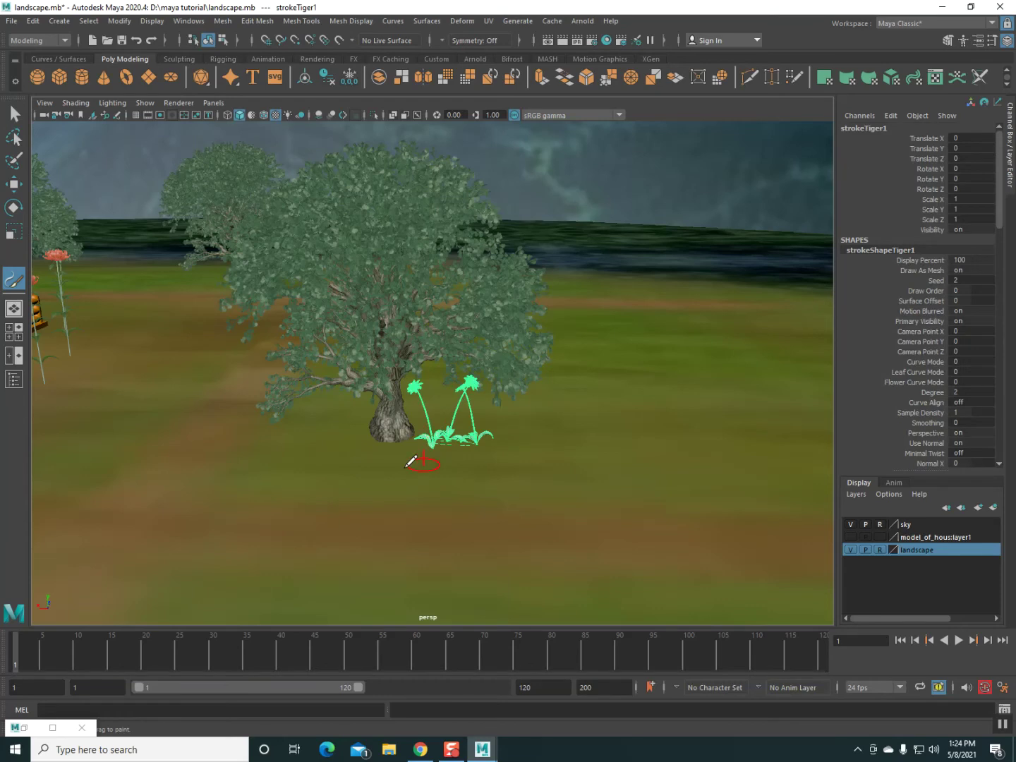
pyautogui.moveTo(371, 472); pyautogui.dragTo(359, 463)
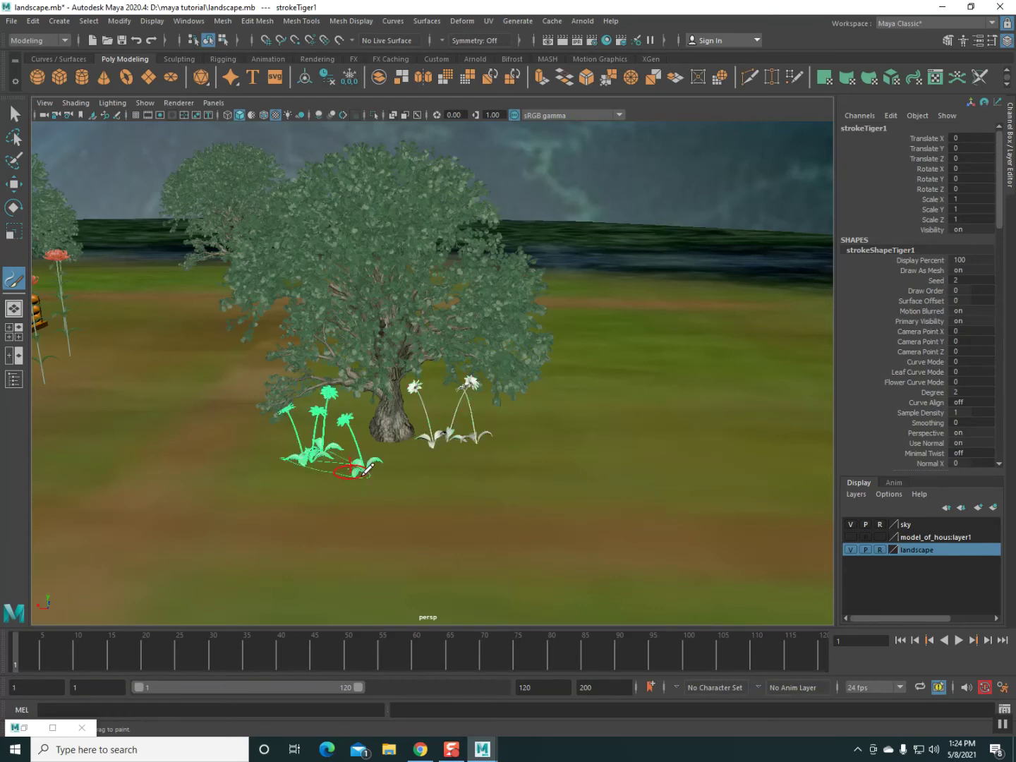
pyautogui.moveTo(445, 486)
pyautogui.keyDown('alt'); pyautogui.mouseDown()
pyautogui.moveTo(371, 495)
pyautogui.moveTo(293, 483)
pyautogui.mouseUp(); pyautogui.keyUp('alt')
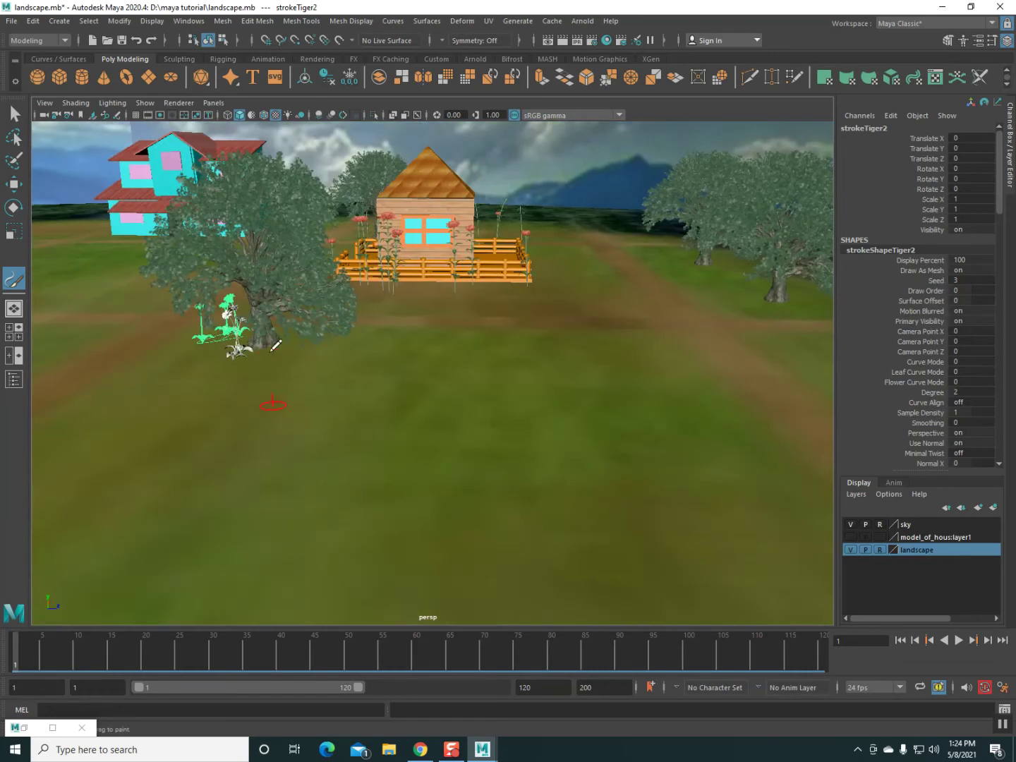
pyautogui.moveTo(283, 337); pyautogui.dragTo(364, 367)
pyautogui.moveTo(349, 468)
pyautogui.keyDown('alt'); pyautogui.mouseDown()
pyautogui.moveTo(422, 478)
pyautogui.moveTo(451, 452)
pyautogui.moveTo(451, 438)
pyautogui.mouseUp(); pyautogui.keyUp('alt')
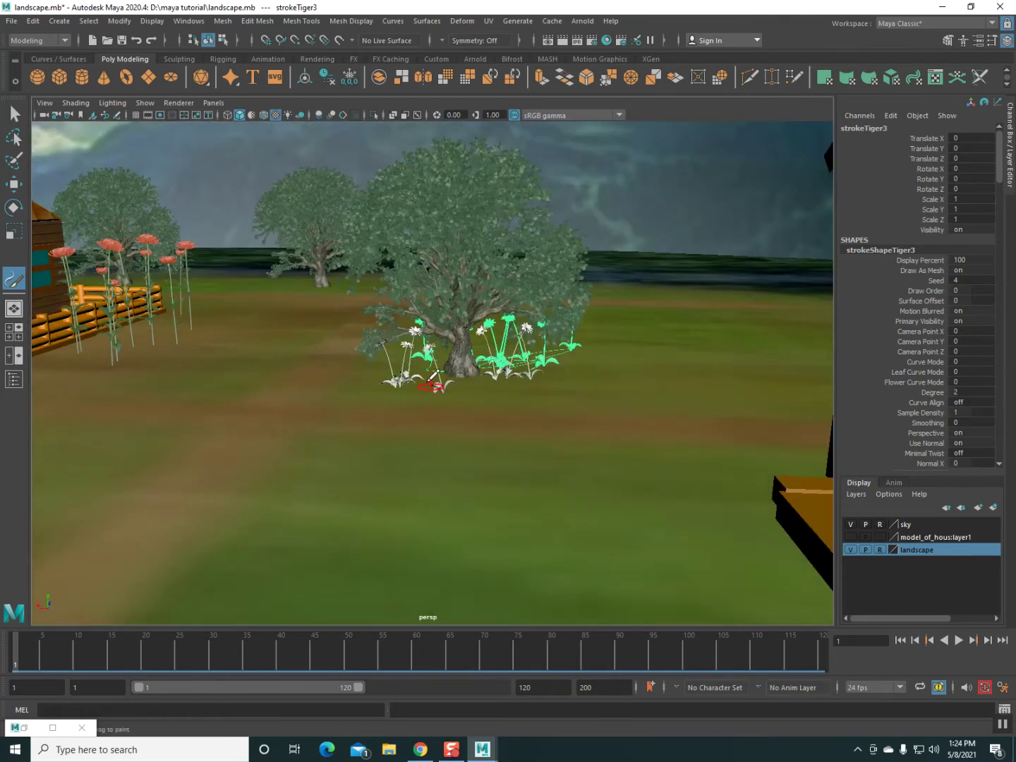
# Step: Convert the two tiger flower strokes under the tree into polygon meshes
pyautogui.click(13, 184)
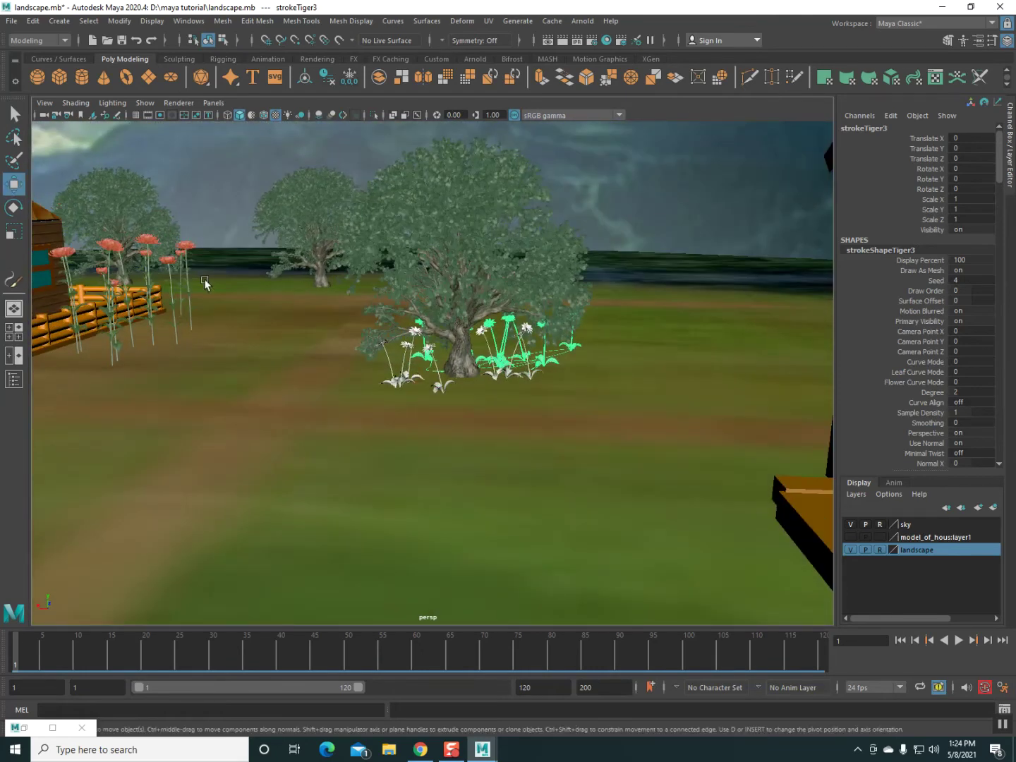
pyautogui.click(393, 372)
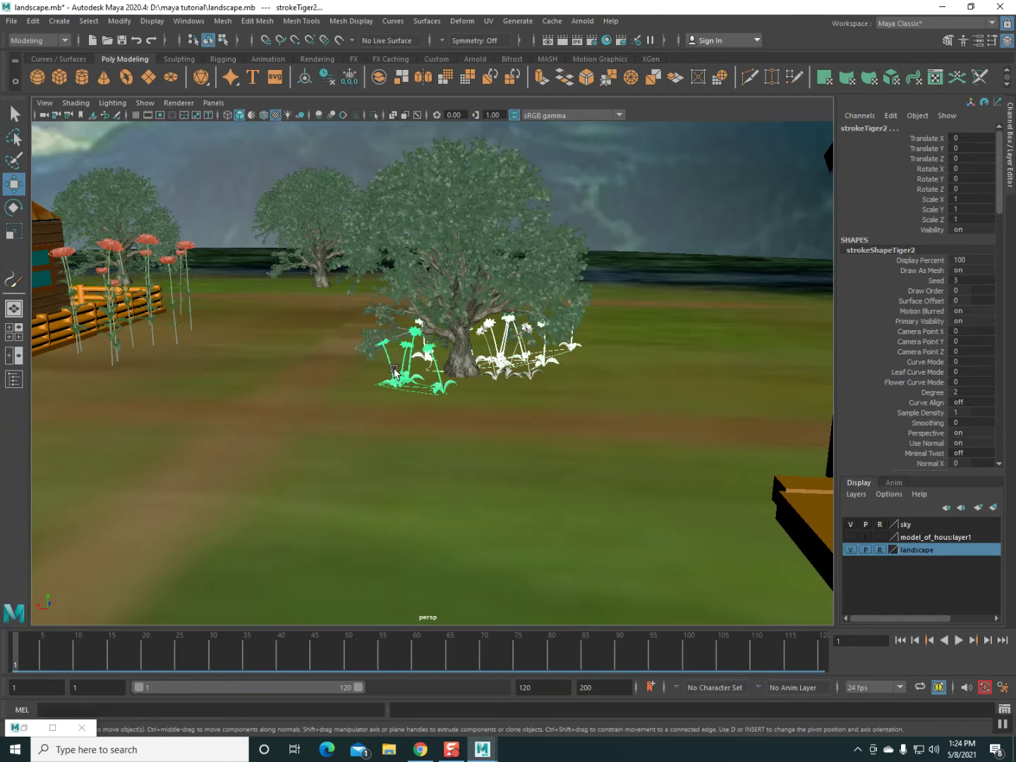
pyautogui.click(535, 381)
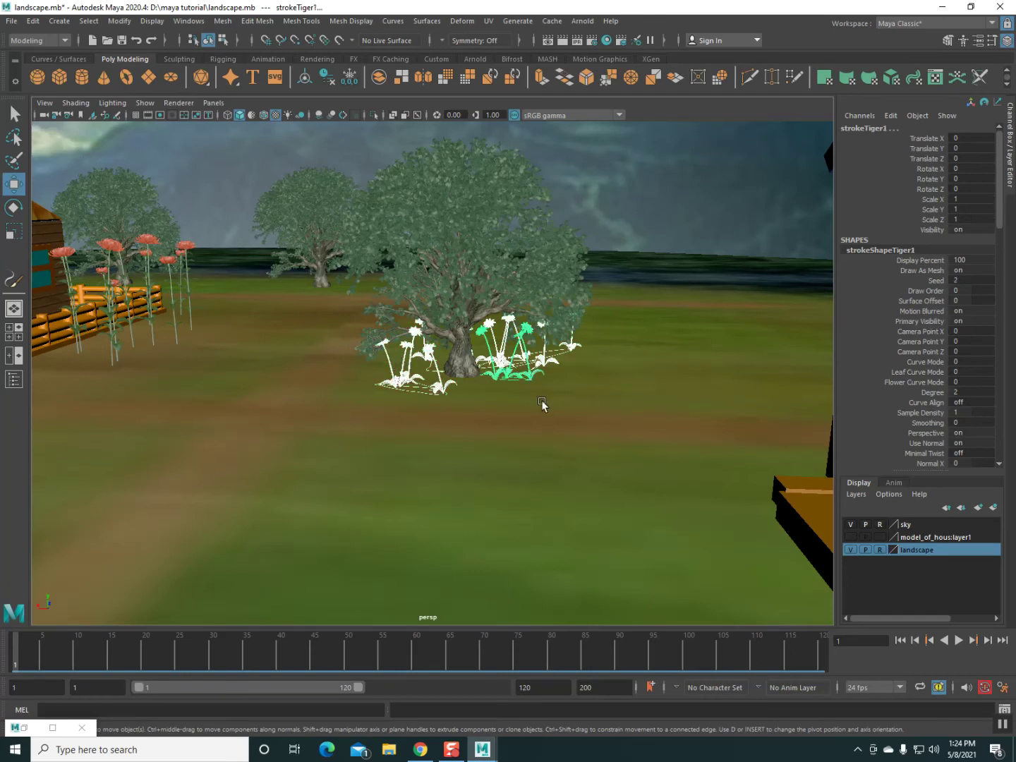
pyautogui.click(134, 23)
pyautogui.moveTo(182, 329)
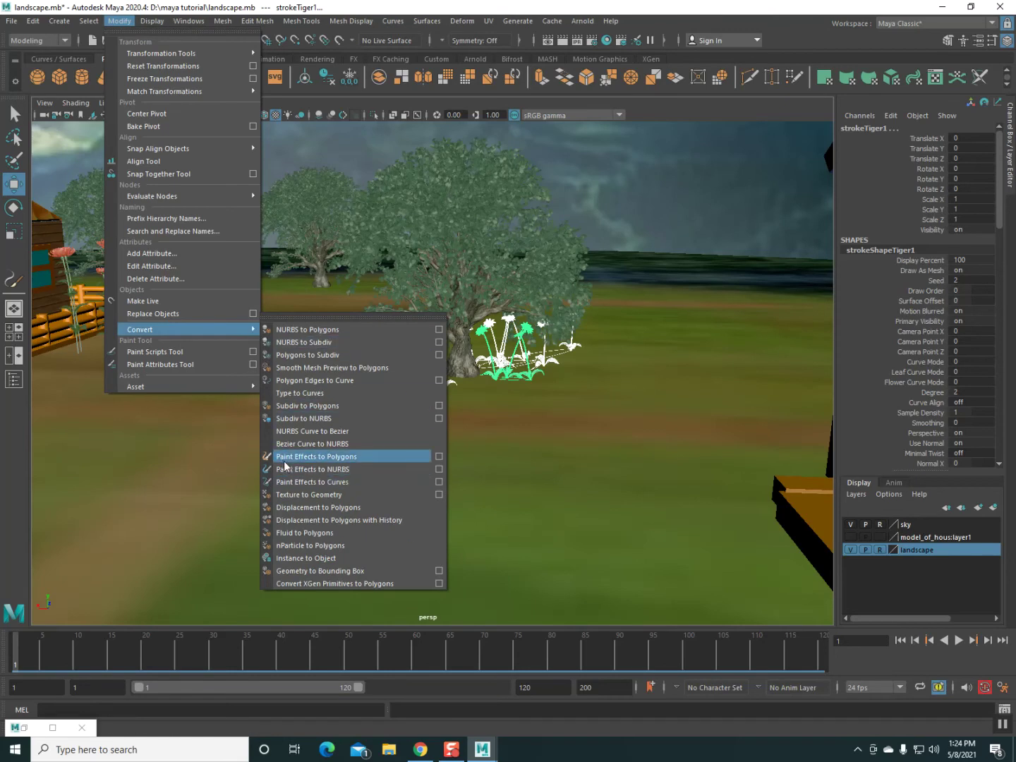
pyautogui.click(297, 458)
# Step: Select the left tiger clump's stem, leaf and flower-head meshes
pyautogui.scroll(3, 368, 432)
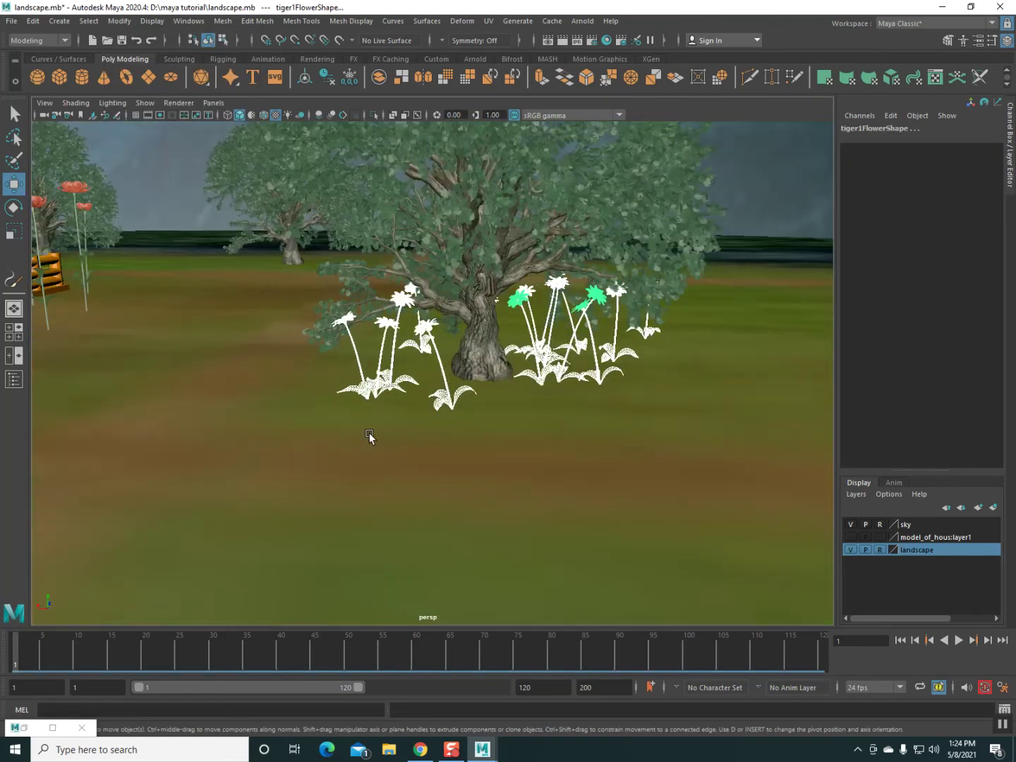
pyautogui.click(447, 382)
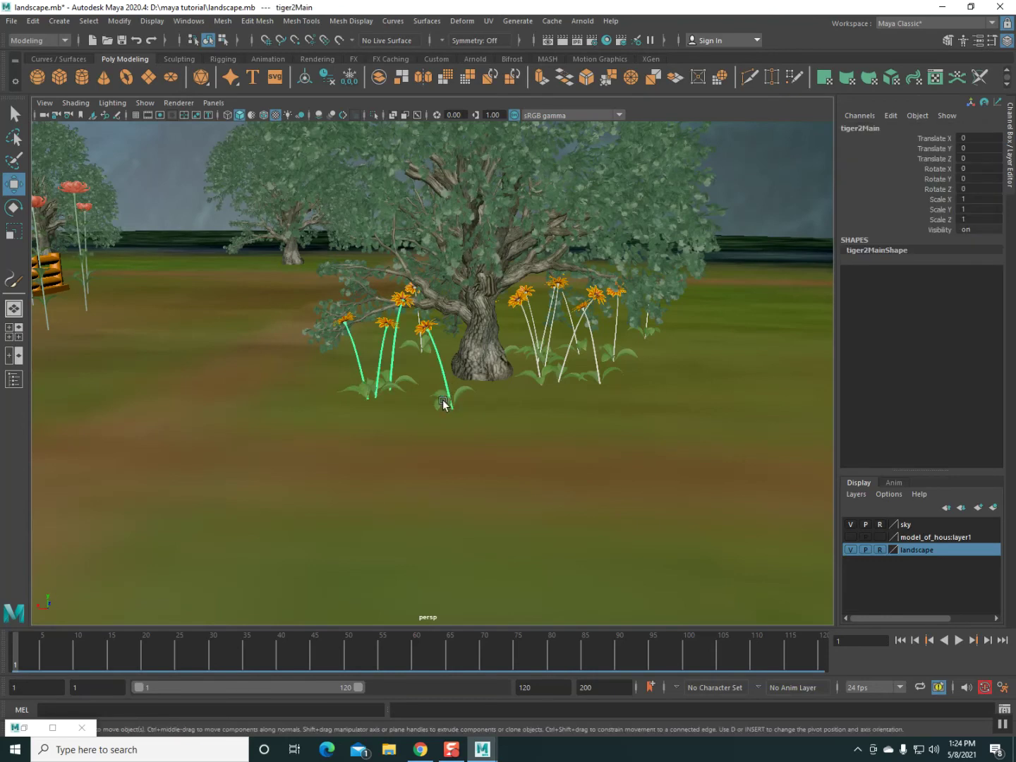
pyautogui.click(445, 410)
pyautogui.click(384, 322)
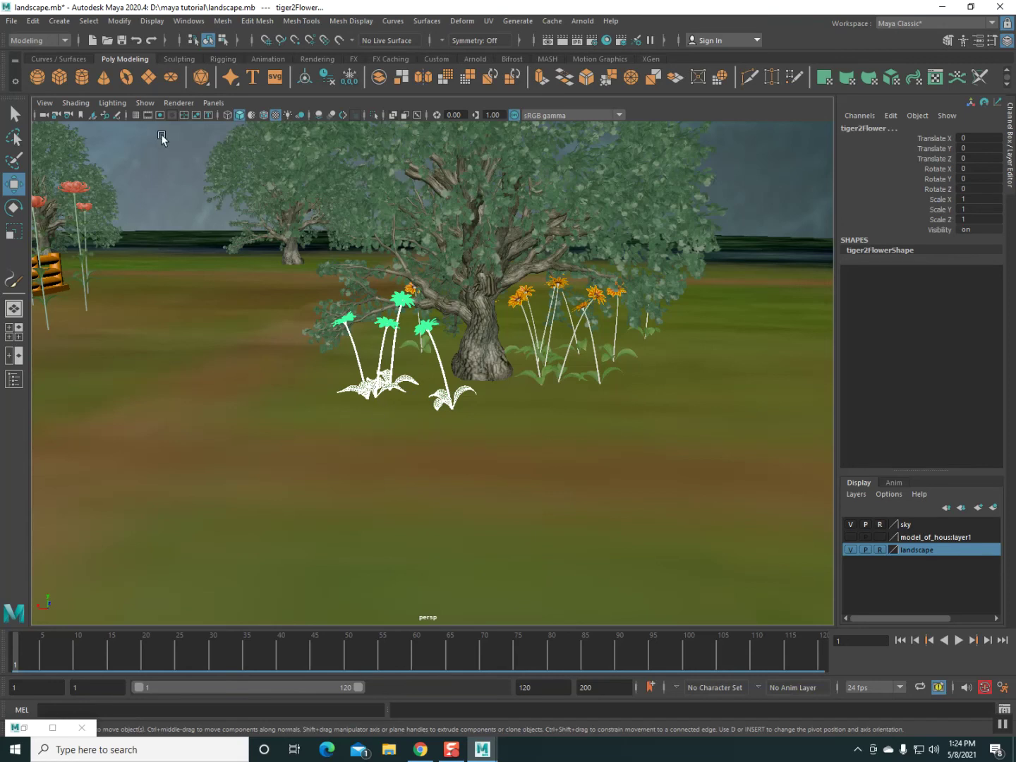
# Step: Combine the left tiger clump's parts into one mesh and deselect it
pyautogui.click(223, 21)
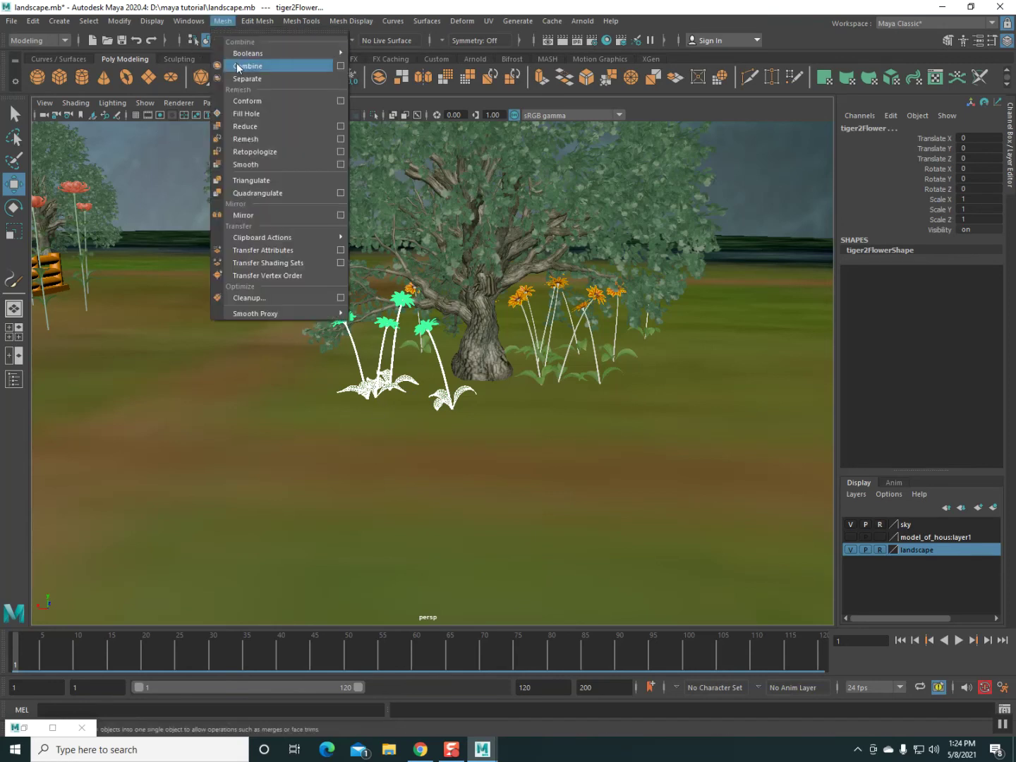
pyautogui.click(238, 67)
pyautogui.click(389, 449)
# Step: Combine the right tiger clump's stems and flower heads into one mesh, then deselect
pyautogui.click(536, 358)
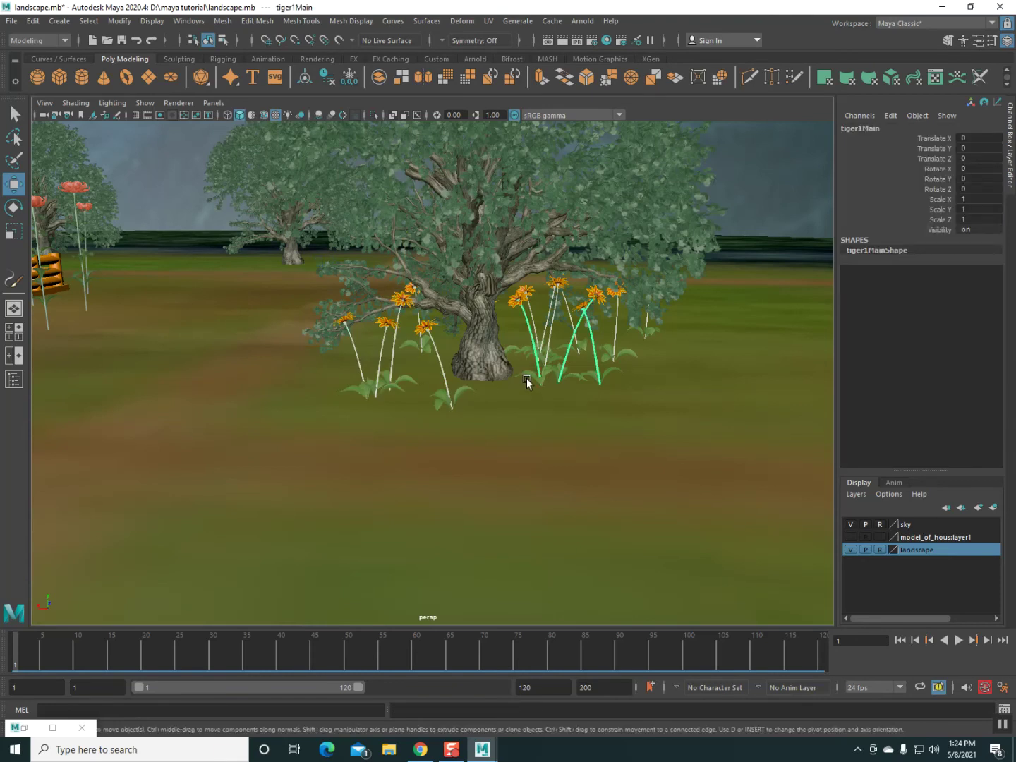
pyautogui.click(528, 375)
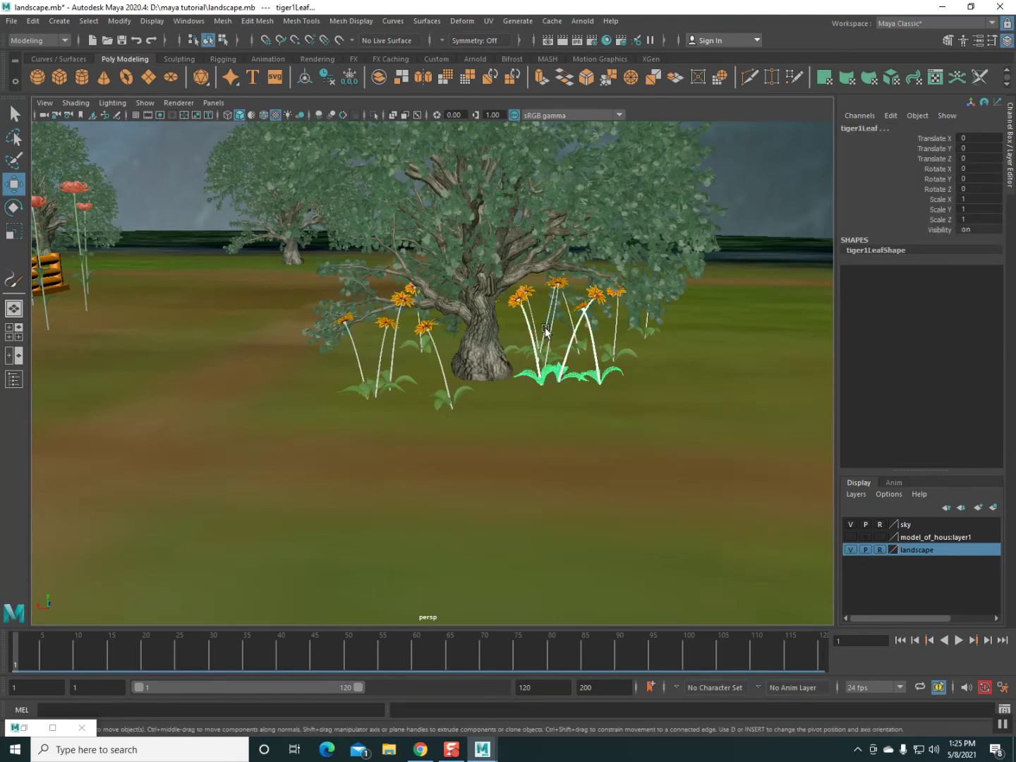
pyautogui.keyDown('shift'); pyautogui.click(529, 287); pyautogui.keyUp('shift')
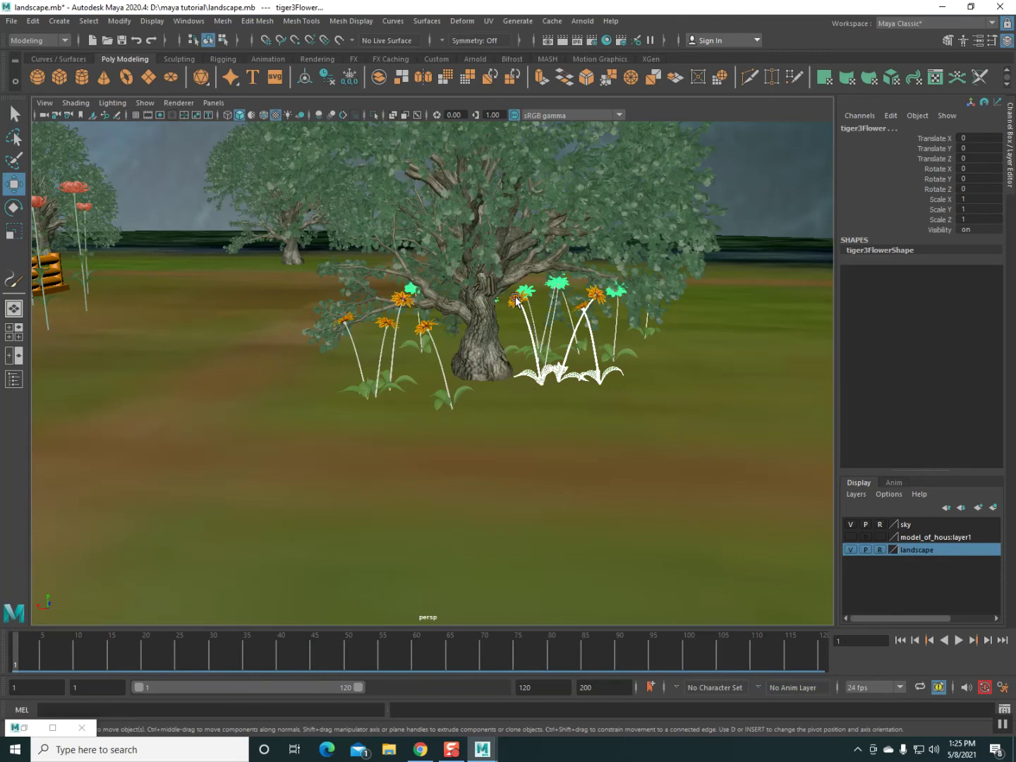
pyautogui.keyDown('shift'); pyautogui.click(527, 322); pyautogui.keyUp('shift')
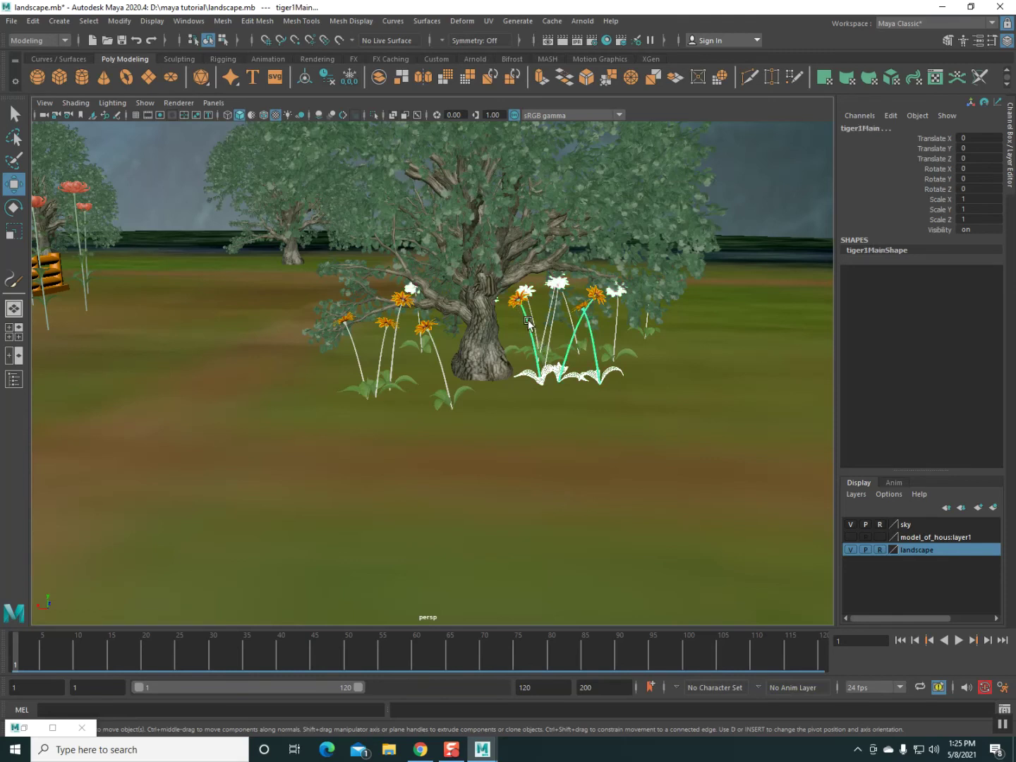
pyautogui.click(555, 288)
pyautogui.click(556, 282)
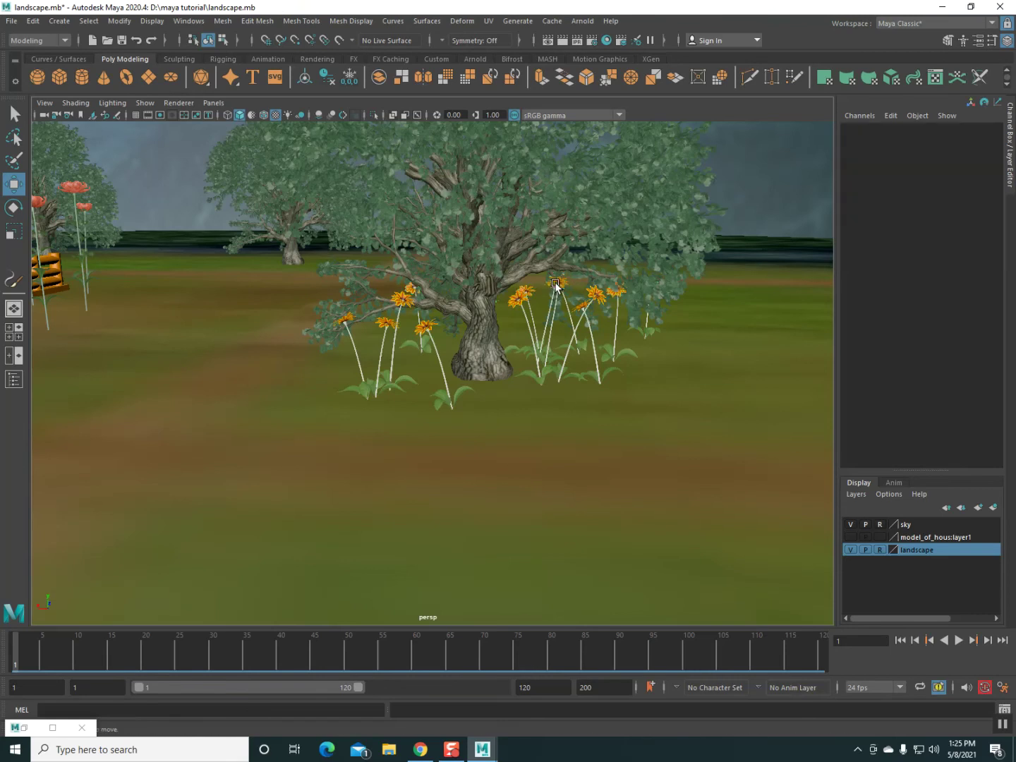
pyautogui.click(525, 323)
pyautogui.click(518, 303)
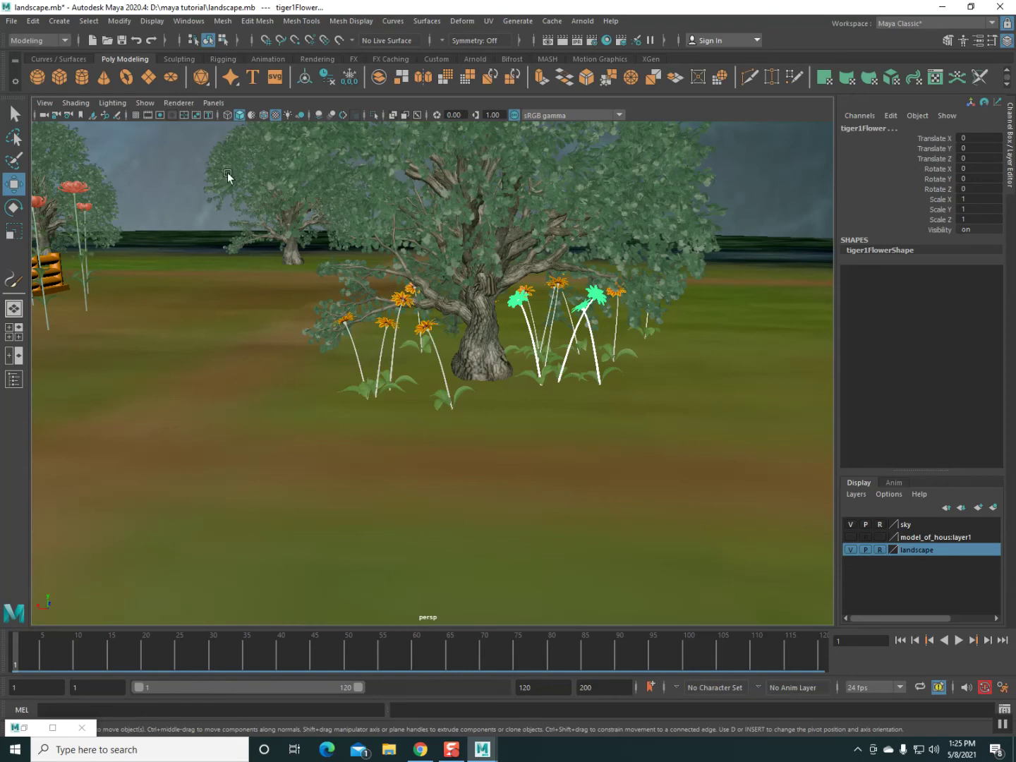
pyautogui.click(222, 20)
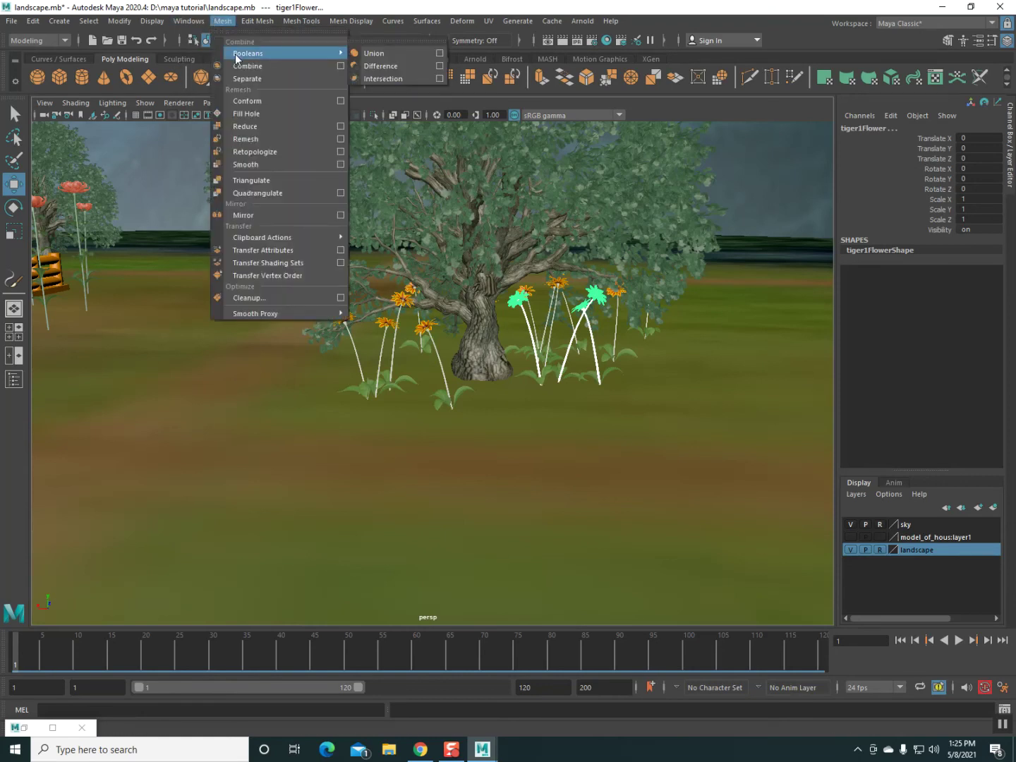
pyautogui.click(237, 63)
pyautogui.click(510, 442)
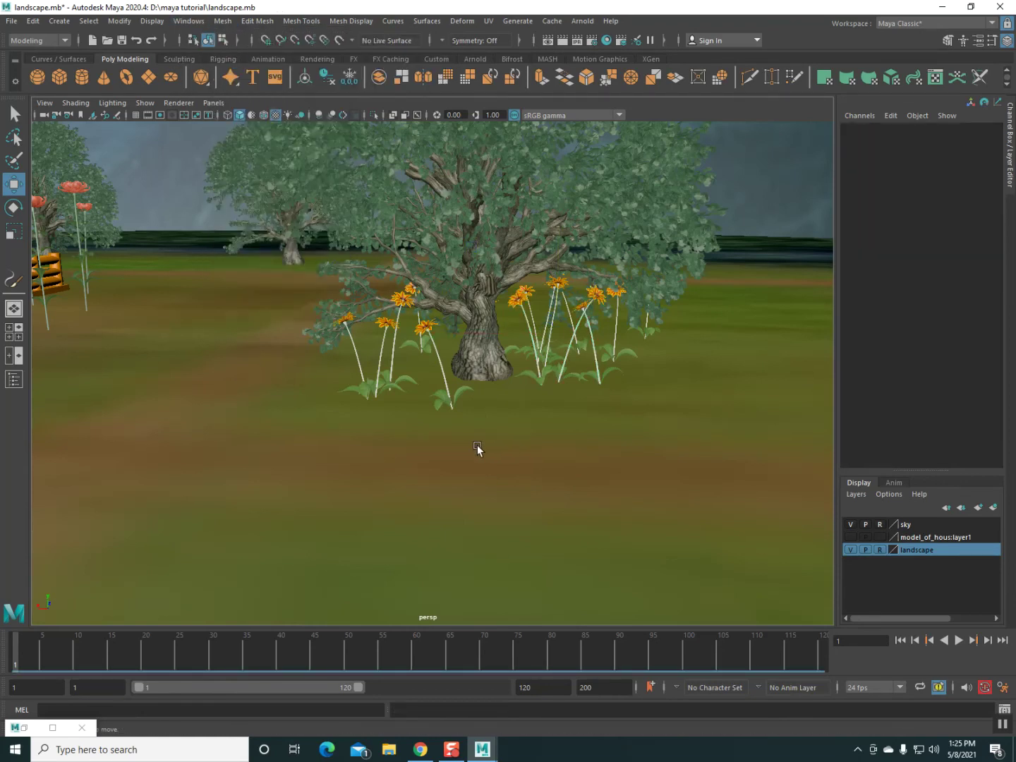
# Step: Combine the third tiger clump's stem, leaf and flower meshes into one mesh
pyautogui.moveTo(566, 479)
pyautogui.keyDown('alt'); pyautogui.mouseDown()
pyautogui.moveTo(493, 482)
pyautogui.moveTo(583, 478)
pyautogui.moveTo(464, 485)
pyautogui.moveTo(411, 415)
pyautogui.mouseUp(); pyautogui.keyUp('alt')
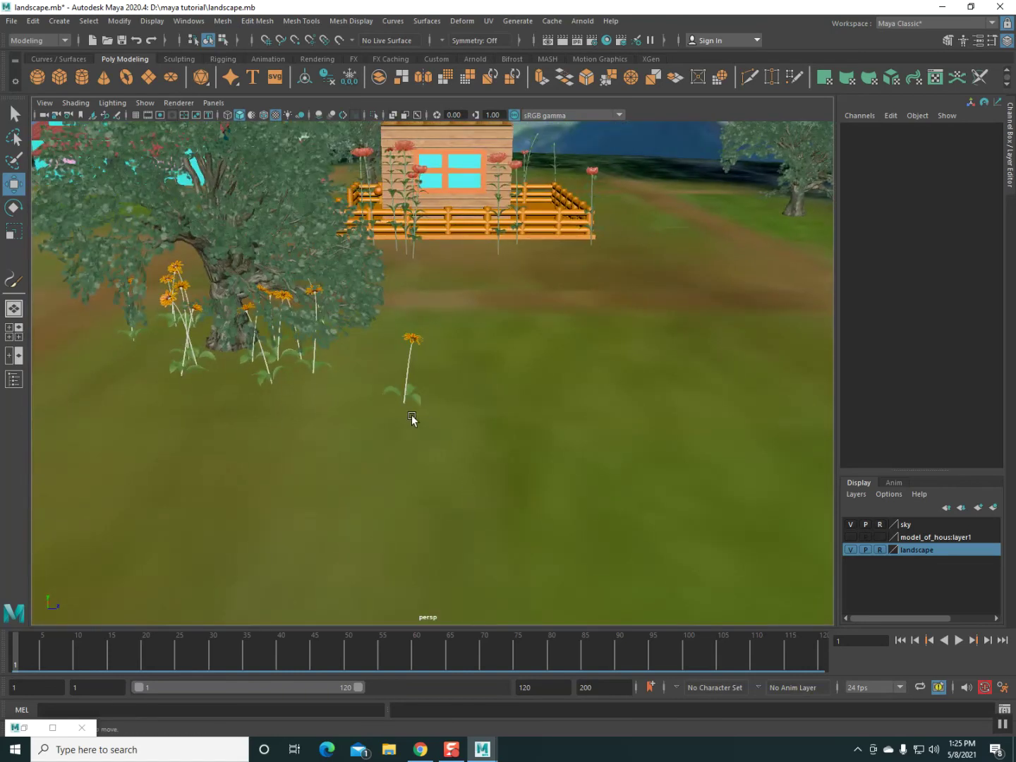
pyautogui.click(410, 365)
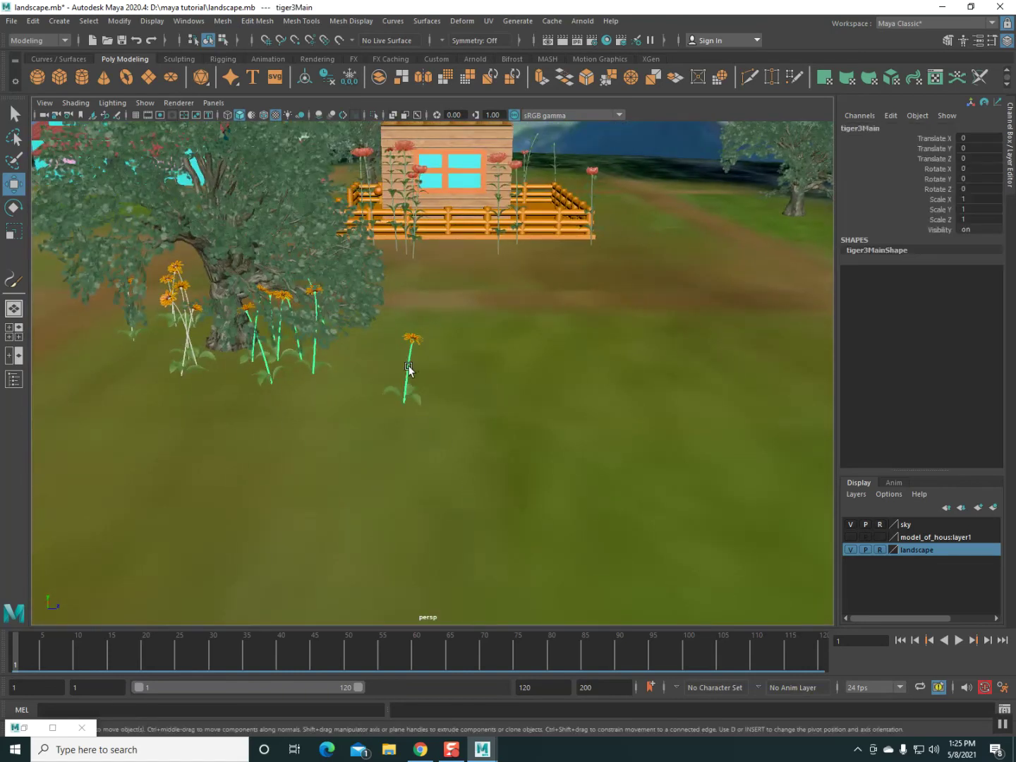
pyautogui.click(417, 399)
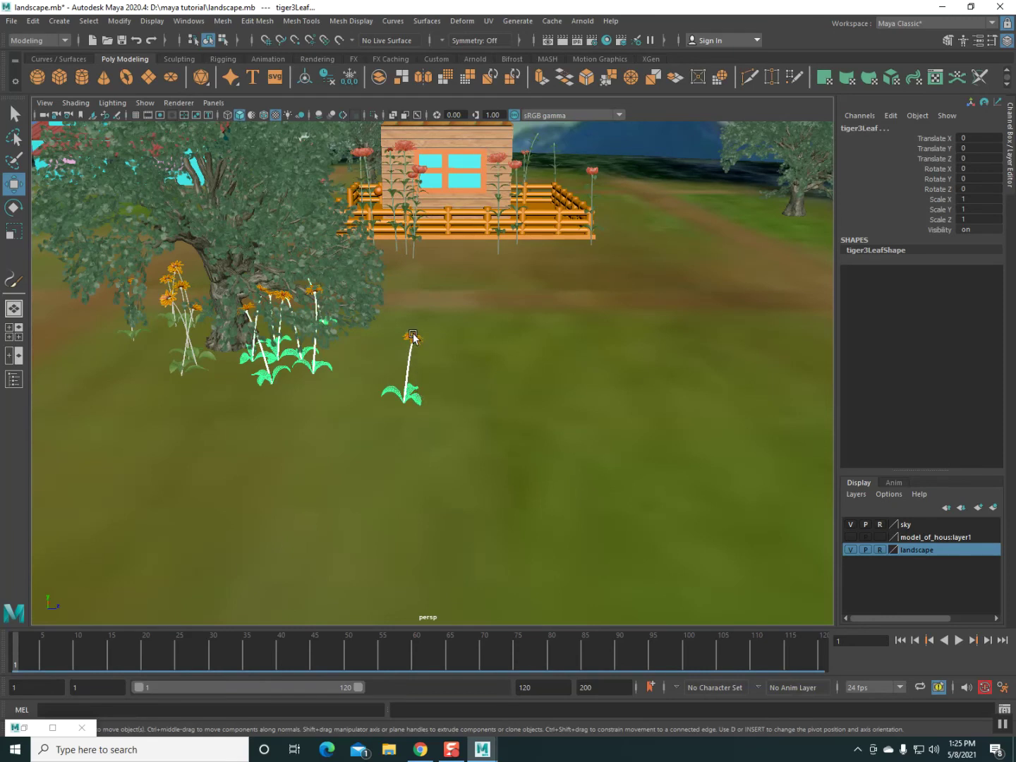
pyautogui.click(413, 337)
pyautogui.click(222, 20)
pyautogui.click(247, 66)
pyautogui.click(495, 359)
# Step: Orbit and zoom around the landscape toward the mountains and cyan house
pyautogui.moveTo(356, 420)
pyautogui.keyDown('alt'); pyautogui.mouseDown()
pyautogui.moveTo(381, 437)
pyautogui.moveTo(472, 432)
pyautogui.mouseUp(); pyautogui.keyUp('alt')
pyautogui.scroll(-3, 473, 432)
pyautogui.scroll(-3, 472, 437)
pyautogui.scroll(-2, 456, 447)
pyautogui.scroll(-2, 465, 456)
pyautogui.moveTo(457, 452)
pyautogui.keyDown('alt'); pyautogui.mouseDown()
pyautogui.moveTo(594, 451)
pyautogui.moveTo(431, 453)
pyautogui.moveTo(353, 479)
pyautogui.mouseUp(); pyautogui.keyUp('alt')
pyautogui.scroll(3, 344, 479)
pyautogui.scroll(3, 540, 501)
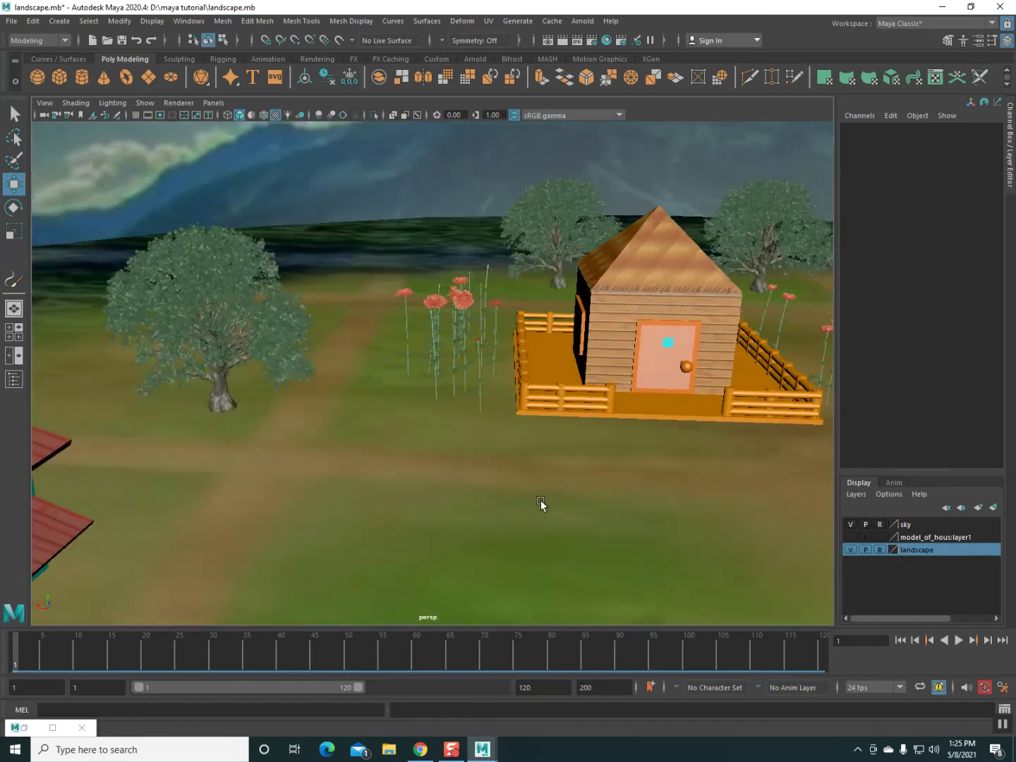
pyautogui.keyDown('alt'); pyautogui.moveTo(541, 503); pyautogui.dragTo(385, 492); pyautogui.keyUp('alt')
pyautogui.scroll(3, 499, 480)
pyautogui.scroll(5, 557, 474)
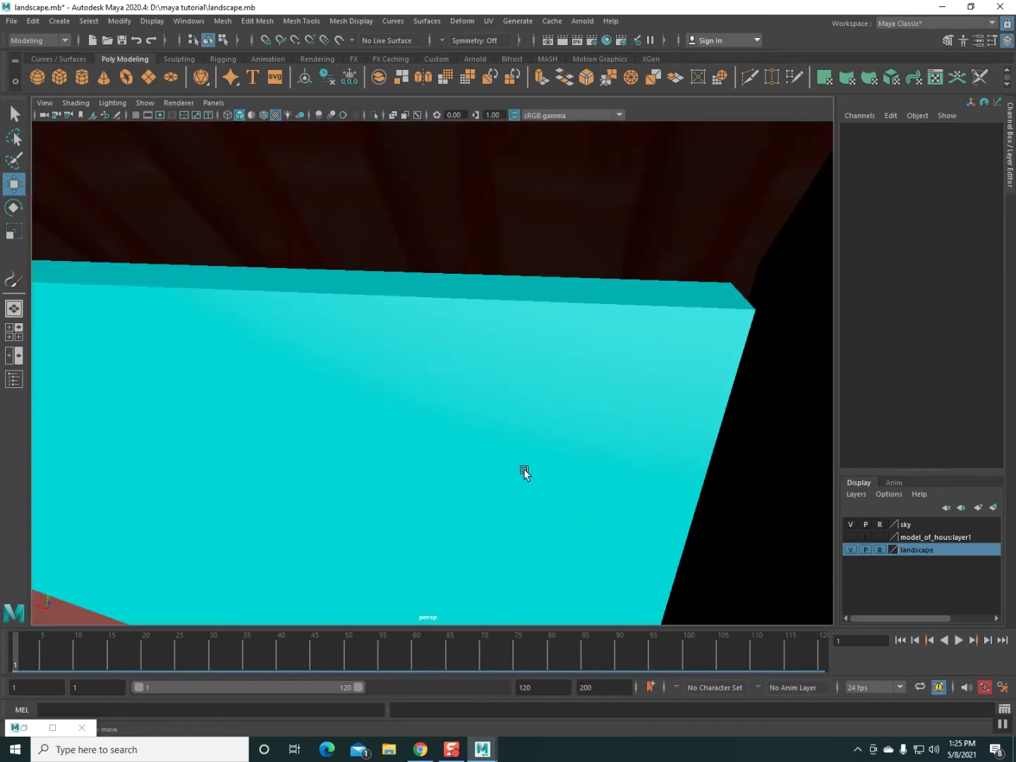
pyautogui.scroll(-5, 505, 472)
pyautogui.scroll(-3, 491, 472)
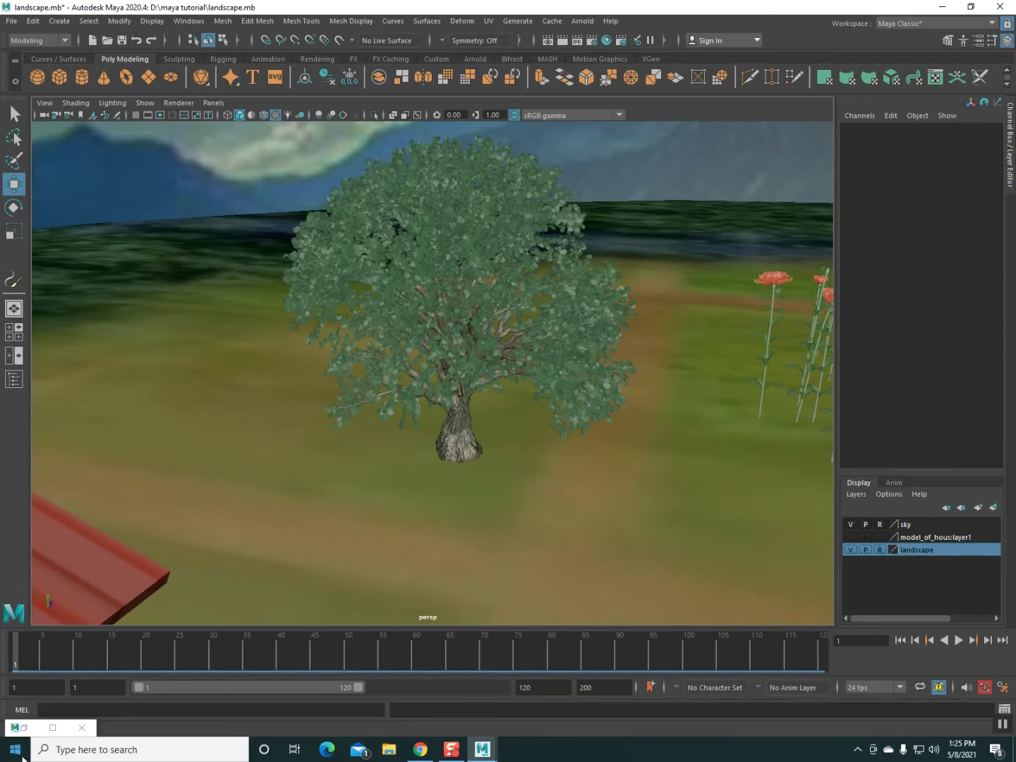
# Step: Paint a clump of irisRussian flowers on the ground beside the tree
pyautogui.click(23, 728)
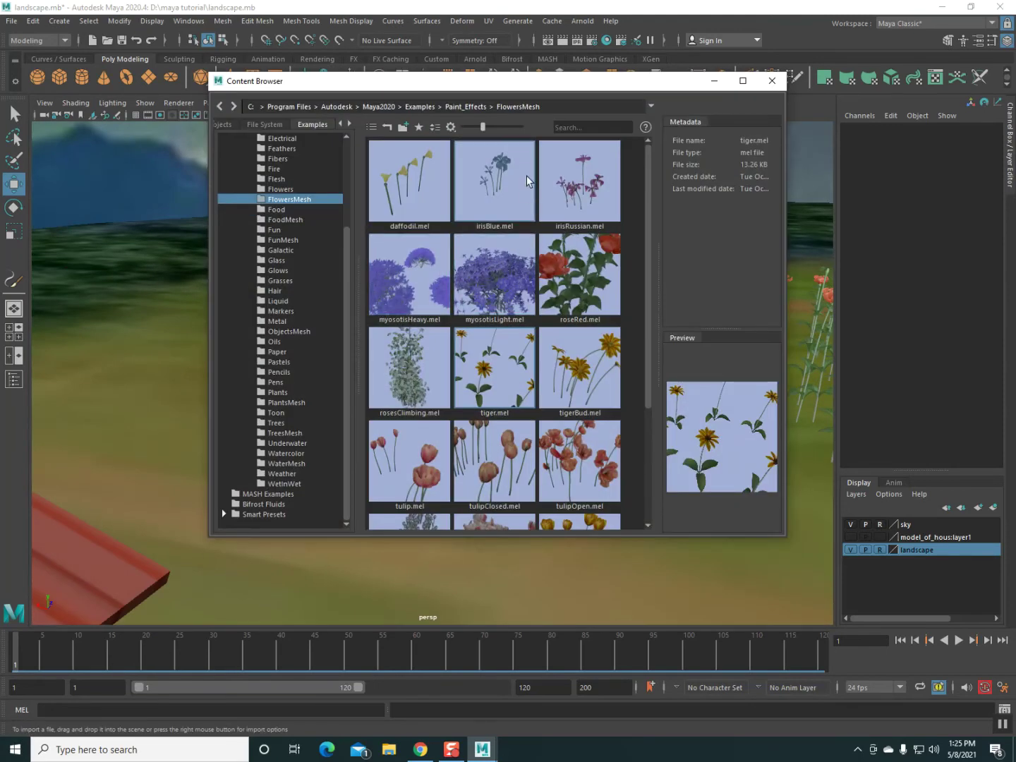
pyautogui.click(585, 188)
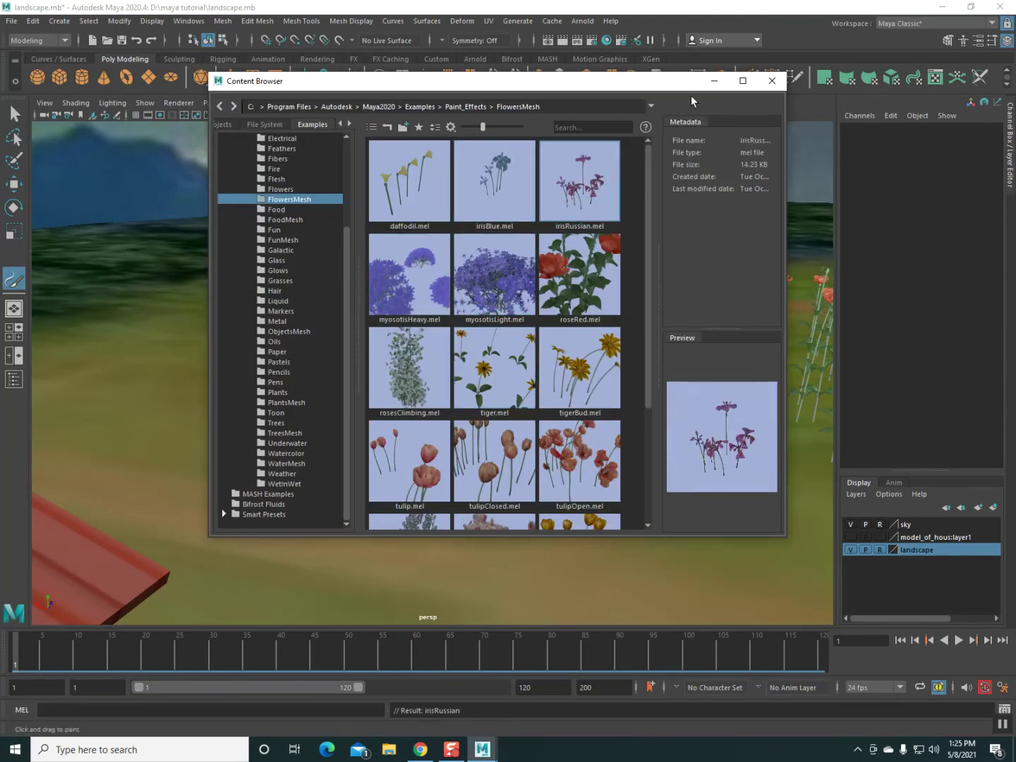
pyautogui.click(714, 81)
pyautogui.moveTo(443, 471); pyautogui.dragTo(457, 479)
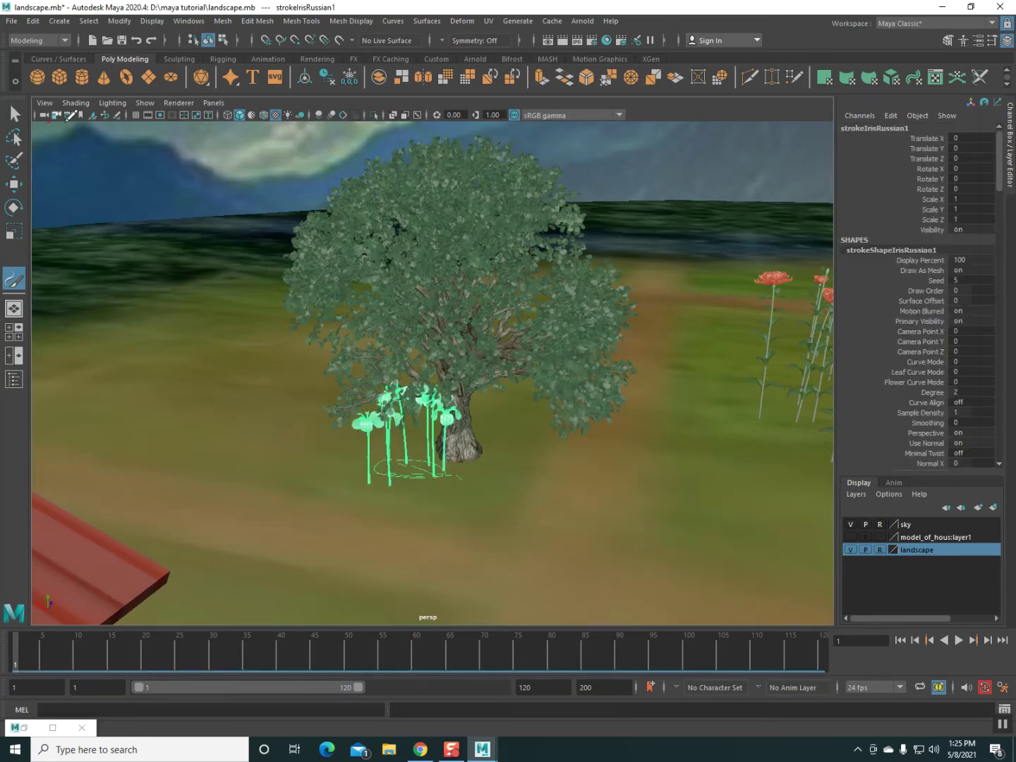
# Step: Paint a clump of dahliaRed flowers from the Flowers presets near the tree base
pyautogui.click(52, 727)
pyautogui.moveTo(367, 581)
pyautogui.keyDown('alt'); pyautogui.mouseDown()
pyautogui.moveTo(288, 589)
pyautogui.moveTo(295, 582)
pyautogui.mouseUp(); pyautogui.keyUp('alt')
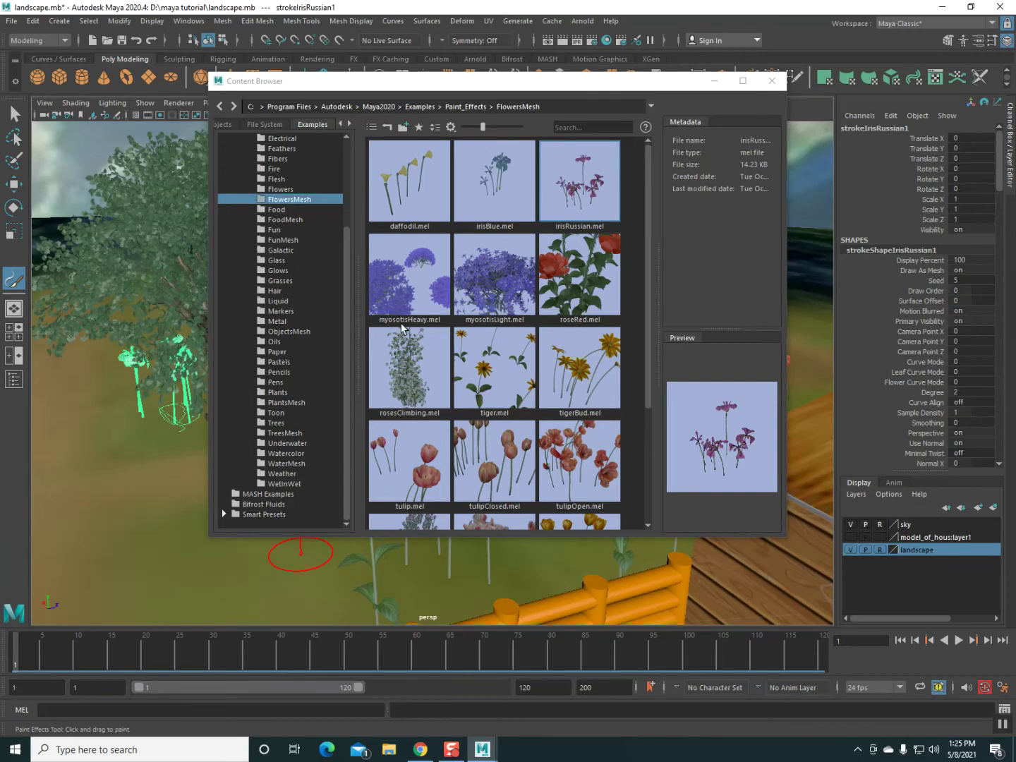
pyautogui.click(276, 188)
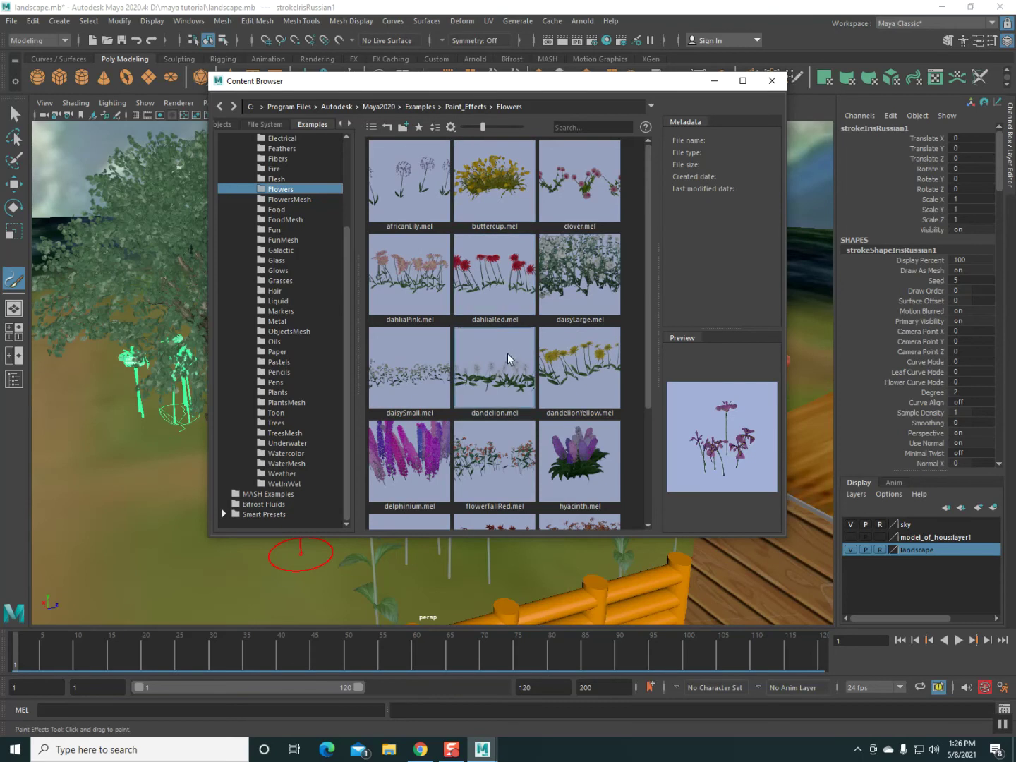
pyautogui.click(492, 286)
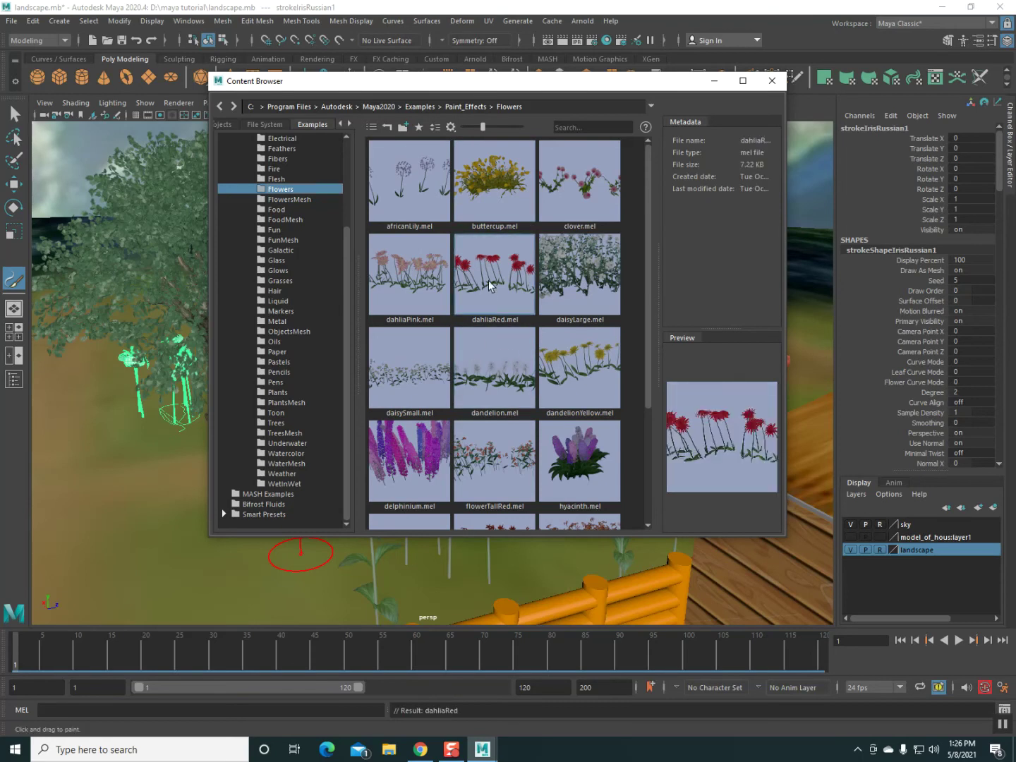
pyautogui.click(714, 80)
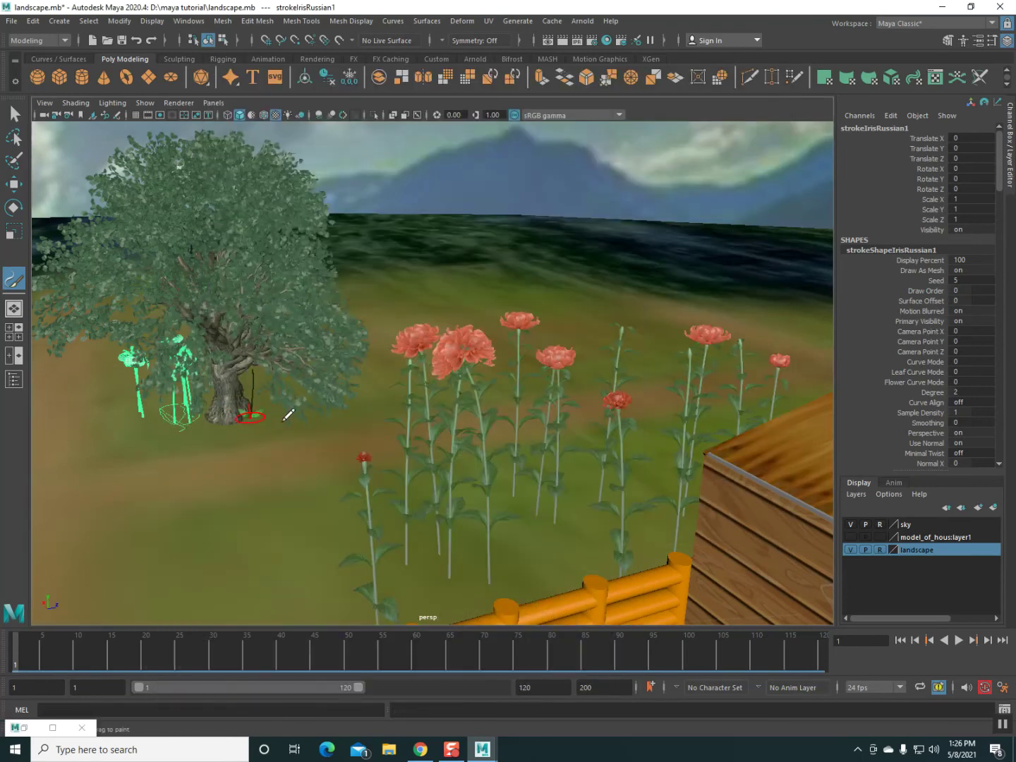
pyautogui.moveTo(289, 415); pyautogui.dragTo(295, 446)
# Step: Convert the painted Russian iris stroke into polygon meshes
pyautogui.moveTo(225, 496)
pyautogui.keyDown('alt'); pyautogui.mouseDown()
pyautogui.moveTo(295, 498)
pyautogui.moveTo(299, 489)
pyautogui.mouseUp(); pyautogui.keyUp('alt')
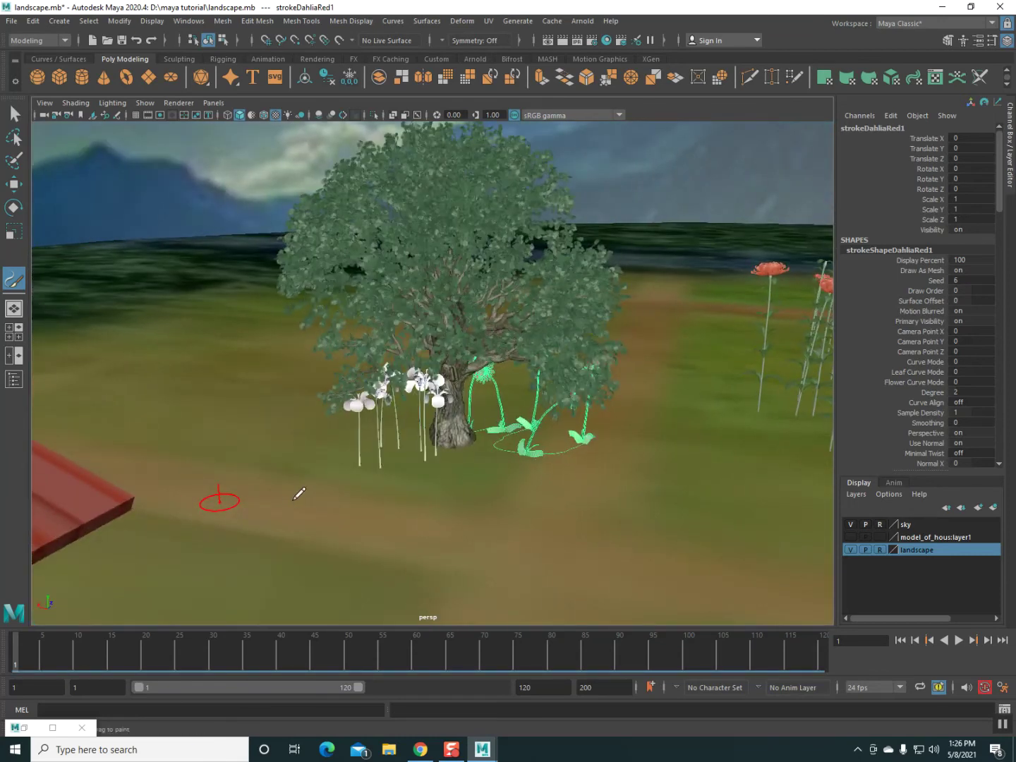
pyautogui.press('w')
pyautogui.click(363, 432)
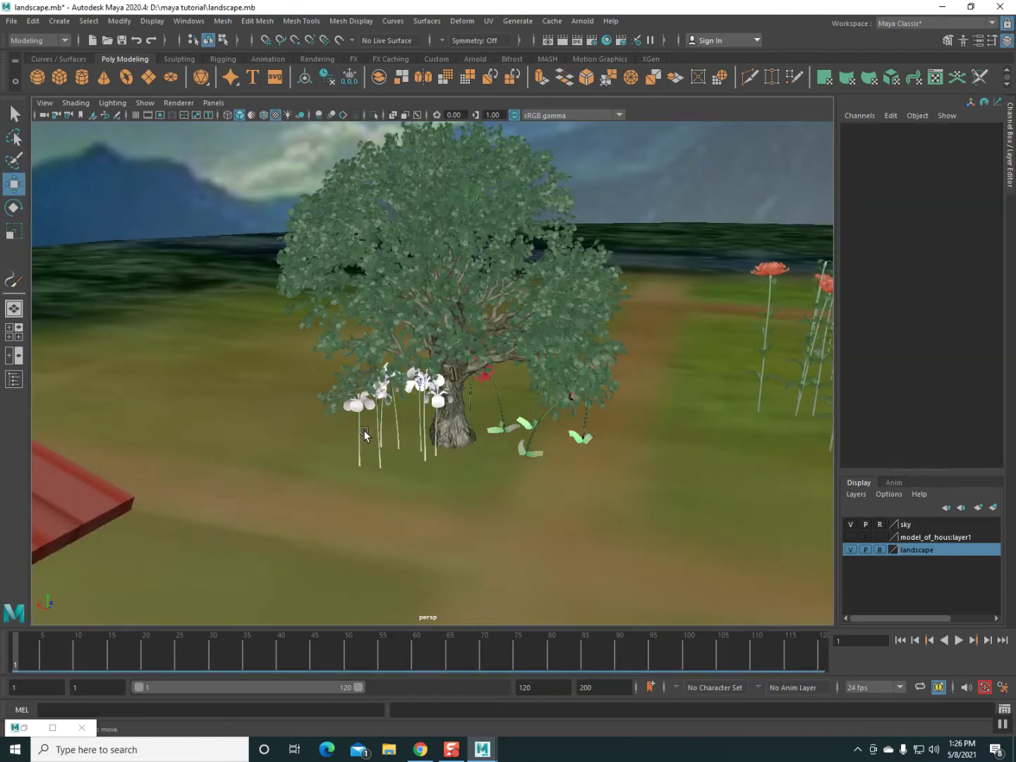
pyautogui.click(357, 431)
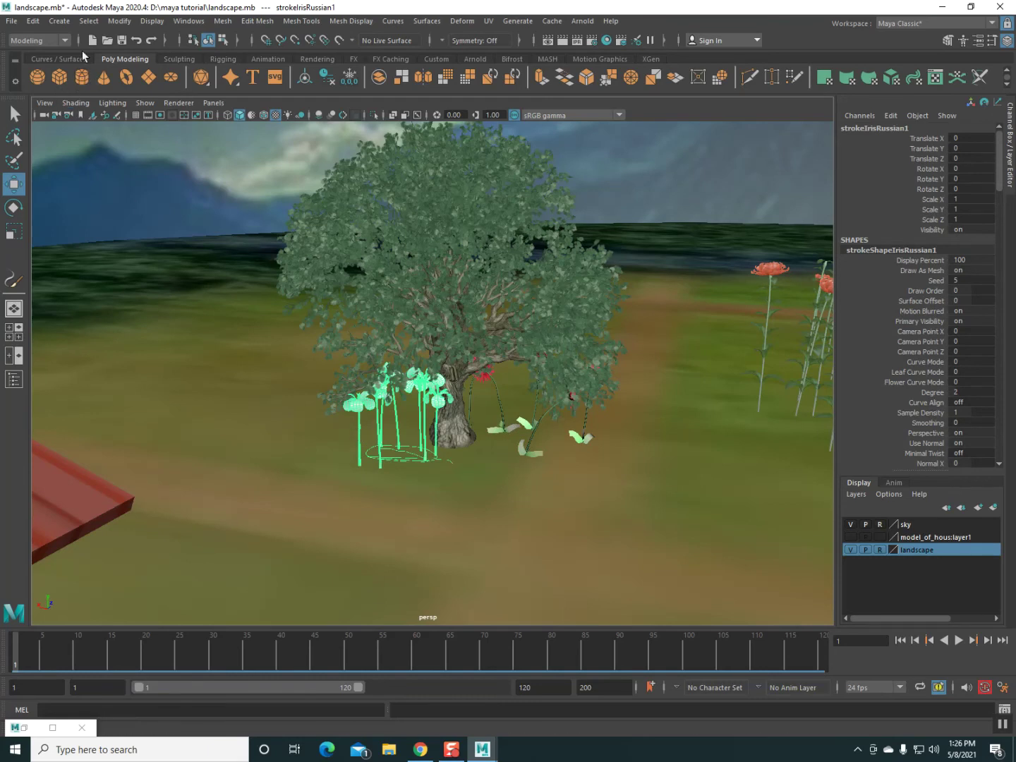
pyautogui.click(118, 21)
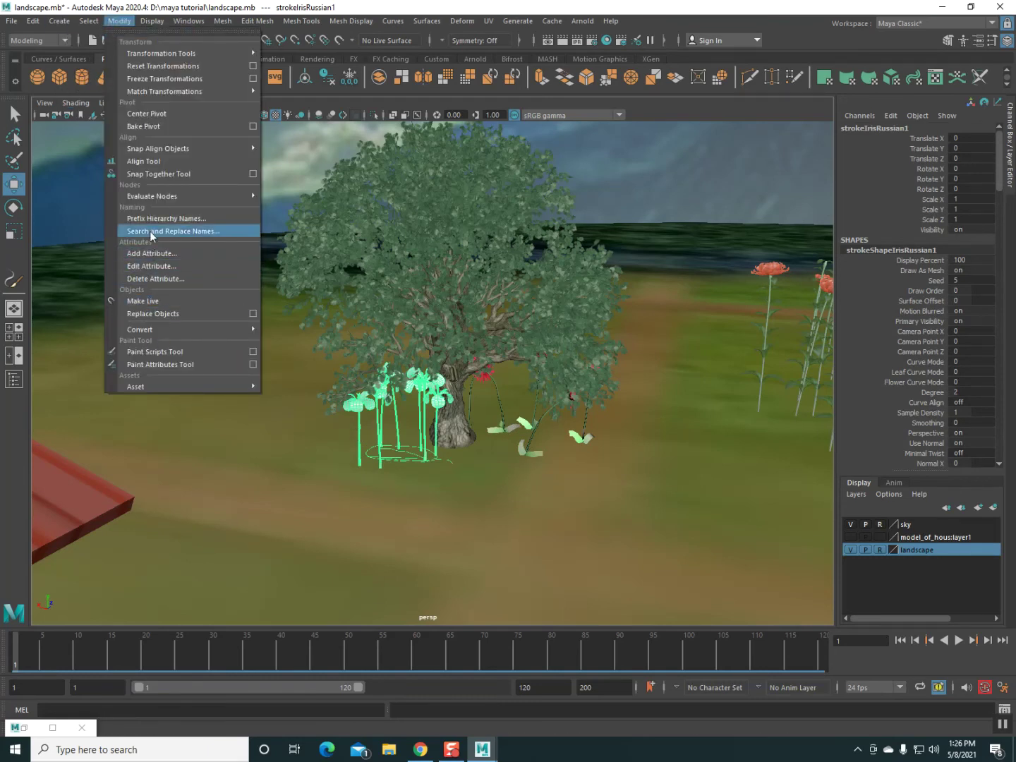
pyautogui.moveTo(184, 329)
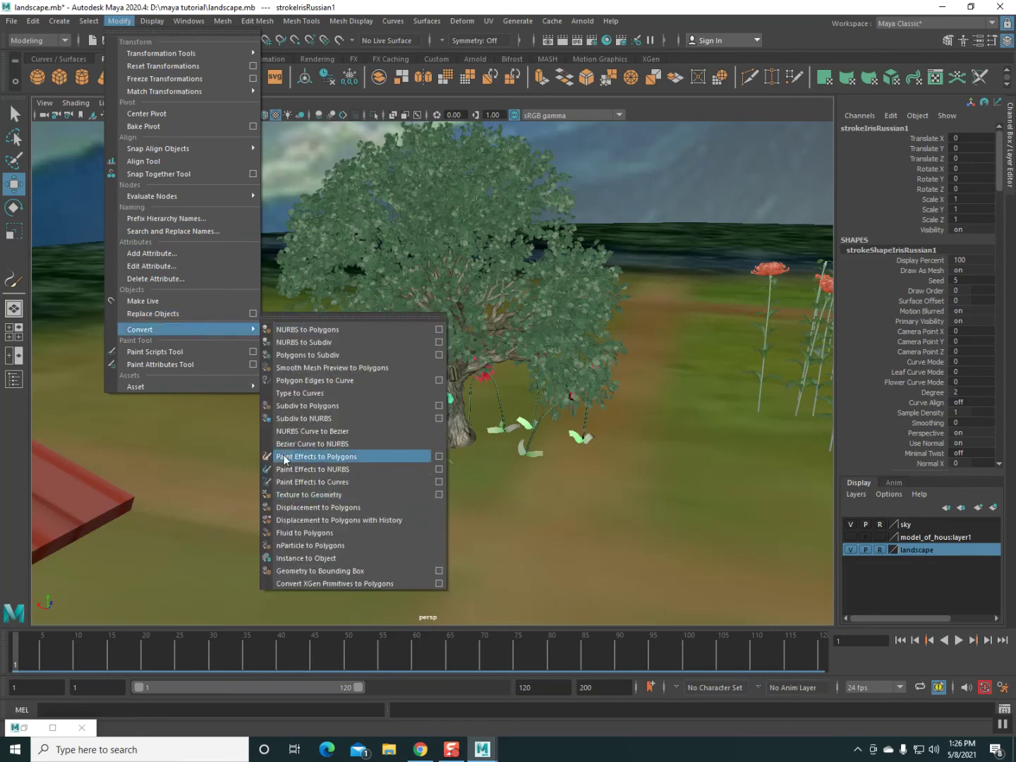
pyautogui.click(302, 457)
# Step: Combine the iris stem and flower meshes into one irisRussian1Flower mesh
pyautogui.click(439, 520)
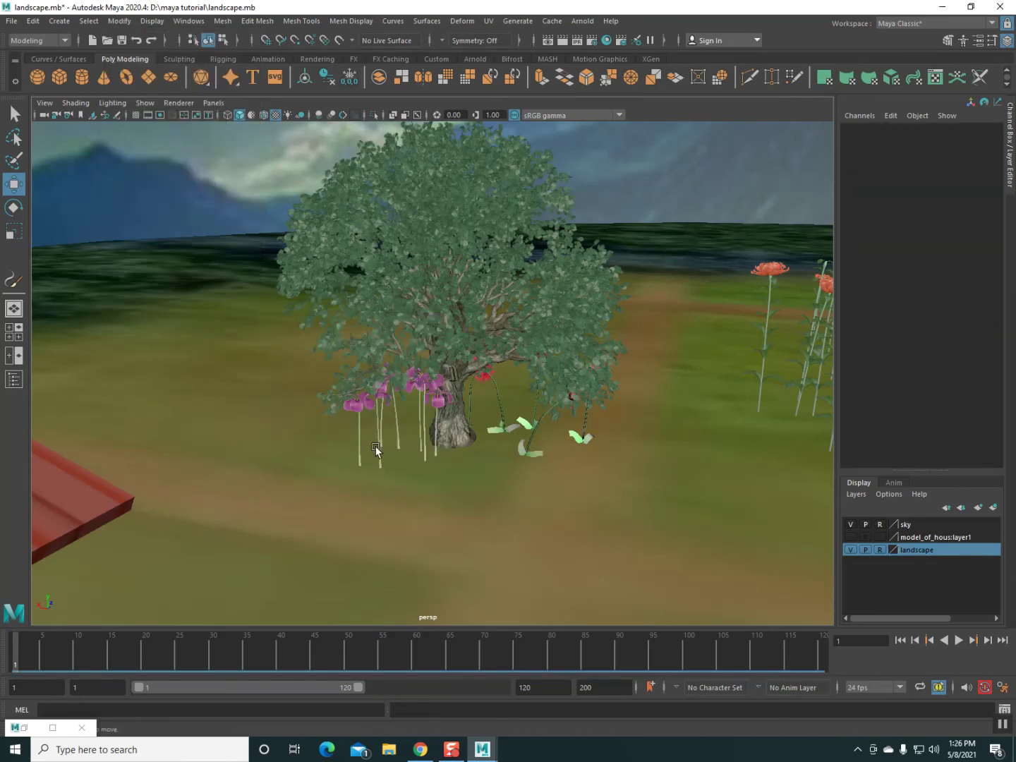
pyautogui.click(377, 446)
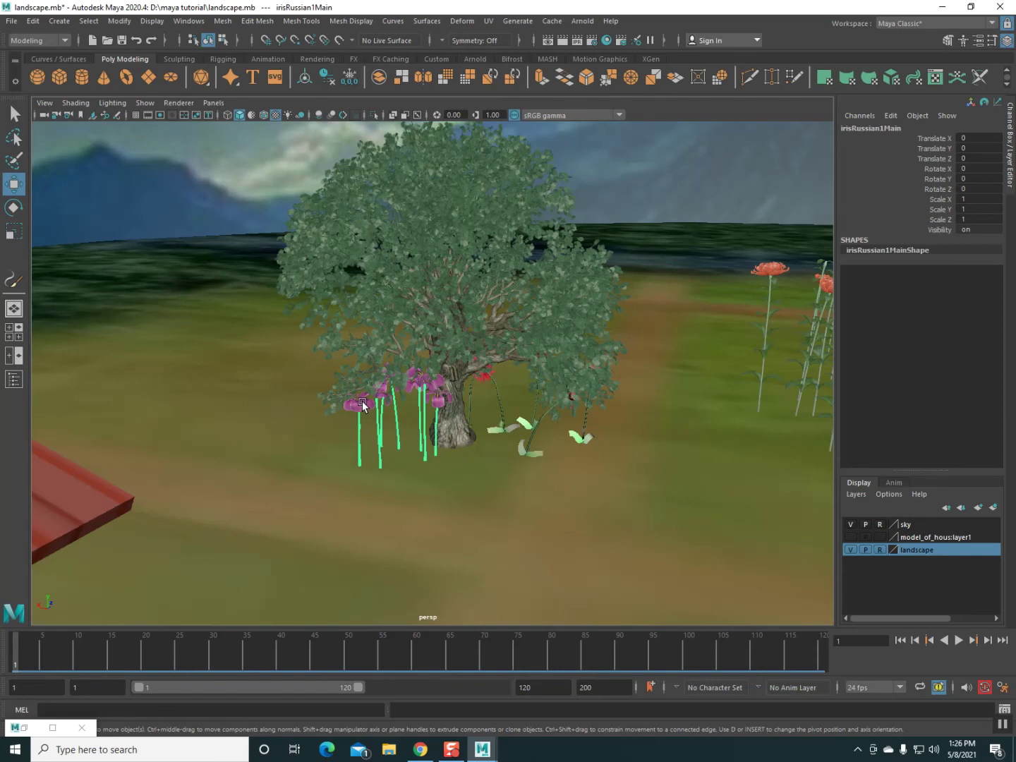
pyautogui.click(361, 403)
pyautogui.click(379, 444)
pyautogui.click(220, 22)
pyautogui.click(237, 65)
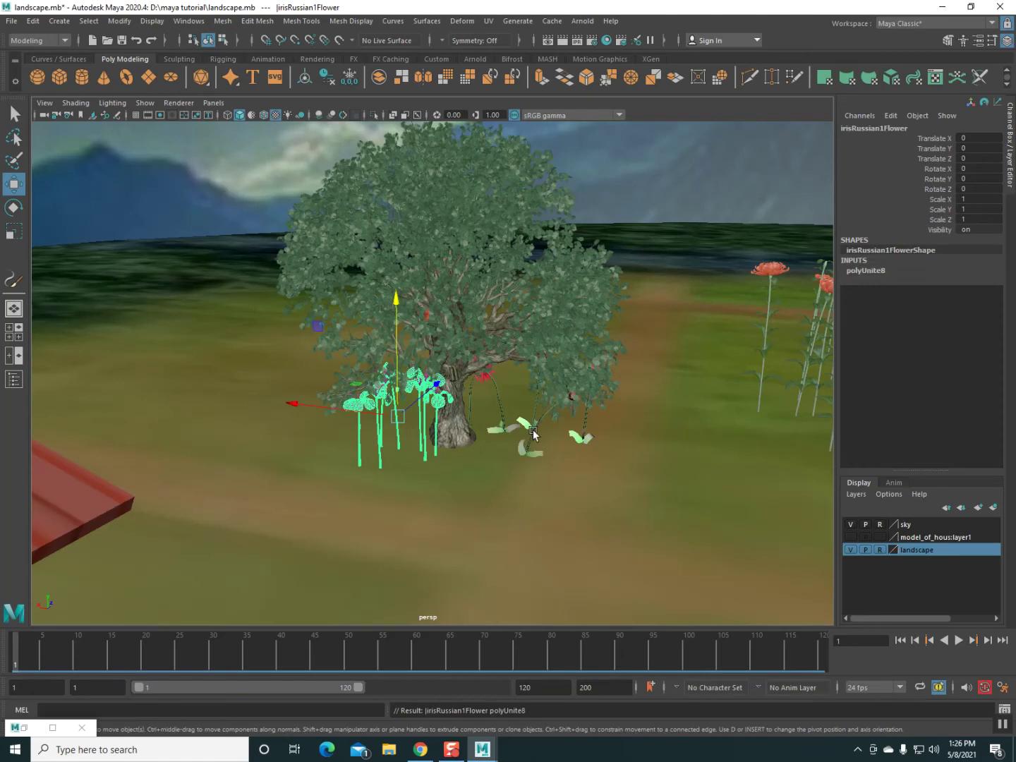
pyautogui.click(535, 449)
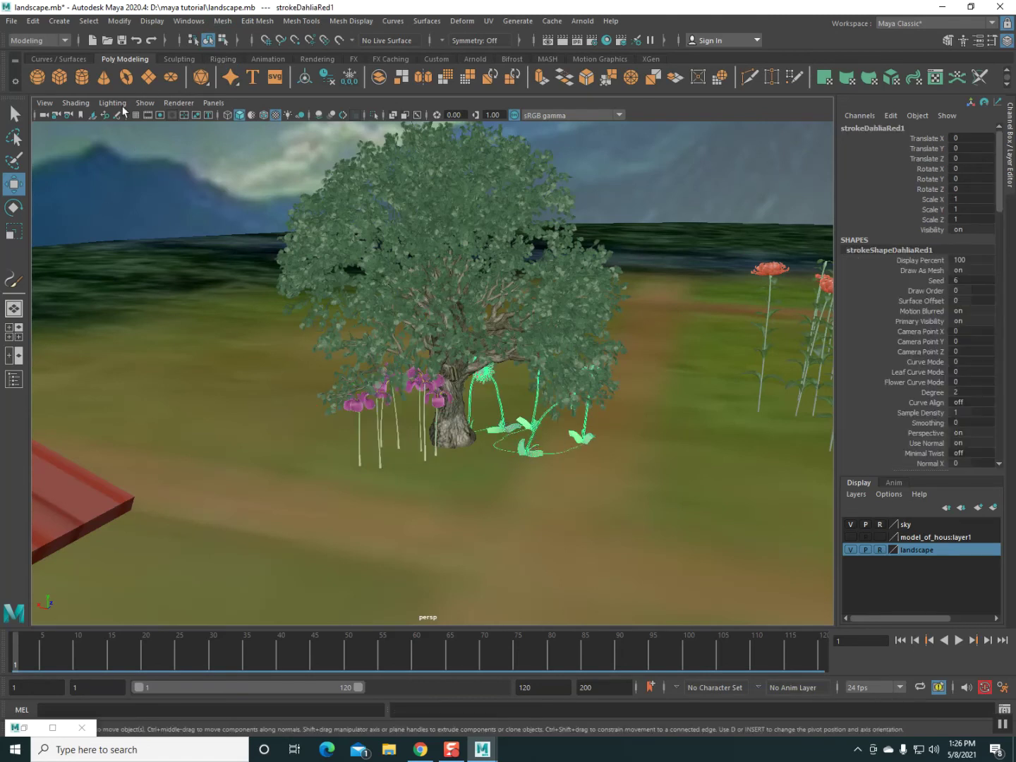
# Step: Convert the selected red dahlia stroke into polygon meshes
pyautogui.click(119, 22)
pyautogui.moveTo(140, 330)
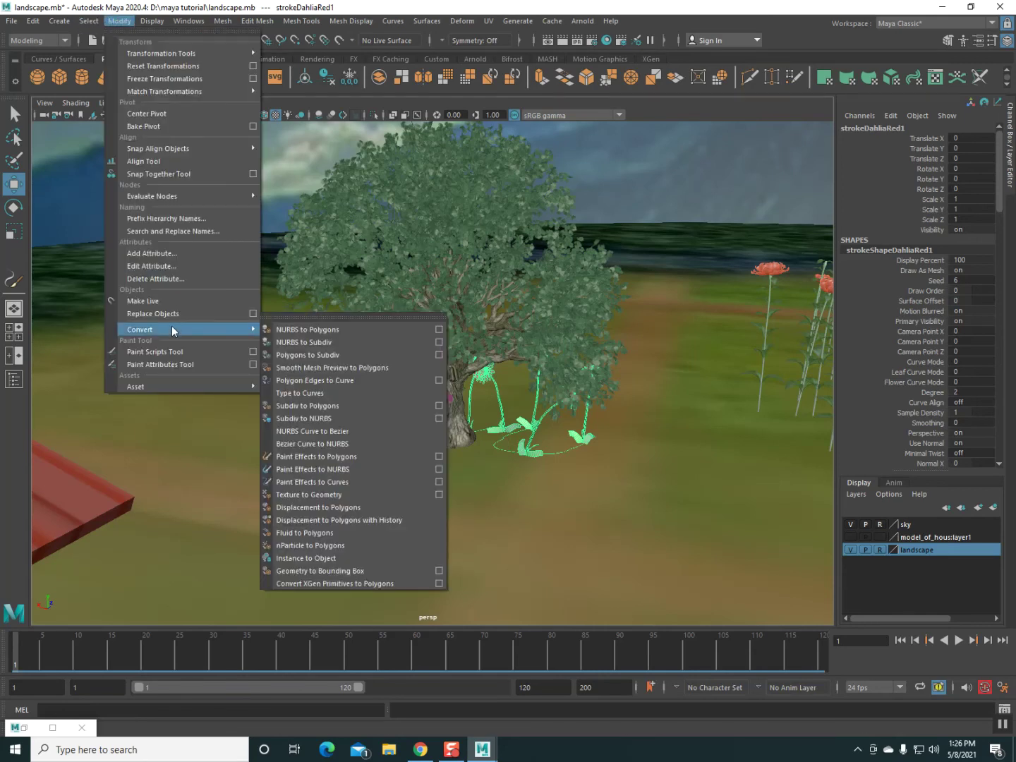
pyautogui.click(296, 457)
pyautogui.click(535, 468)
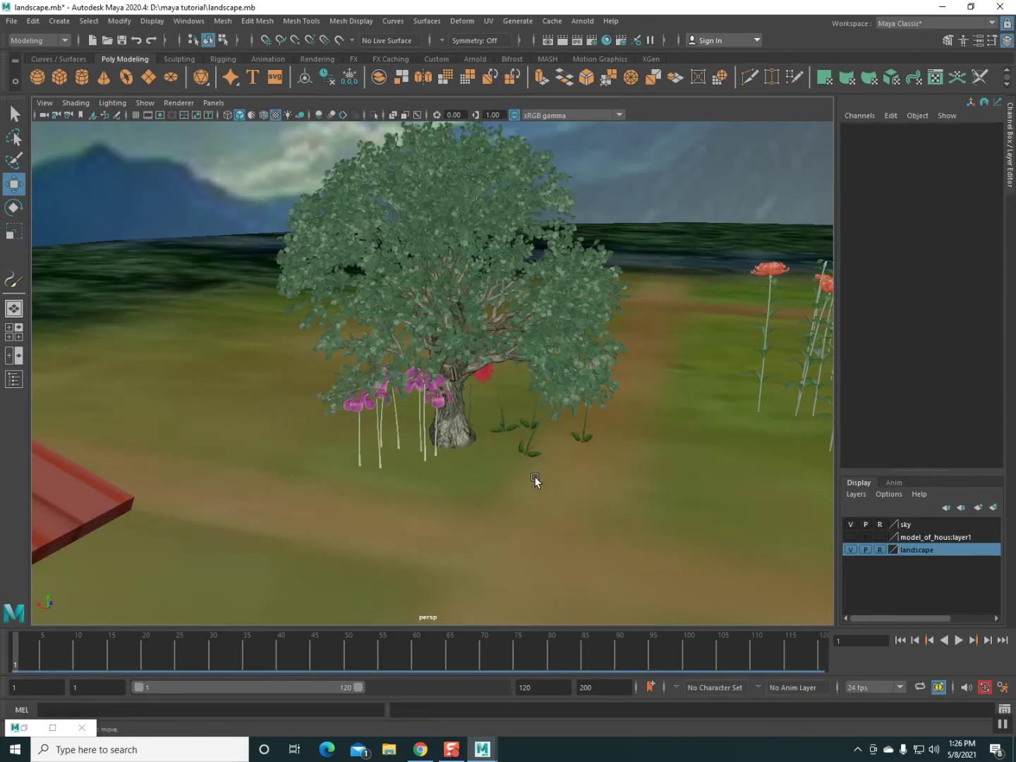
# Step: Combine the dahlia stem, leaves and flower head into one dahliaRed1Main mesh
pyautogui.click(532, 434)
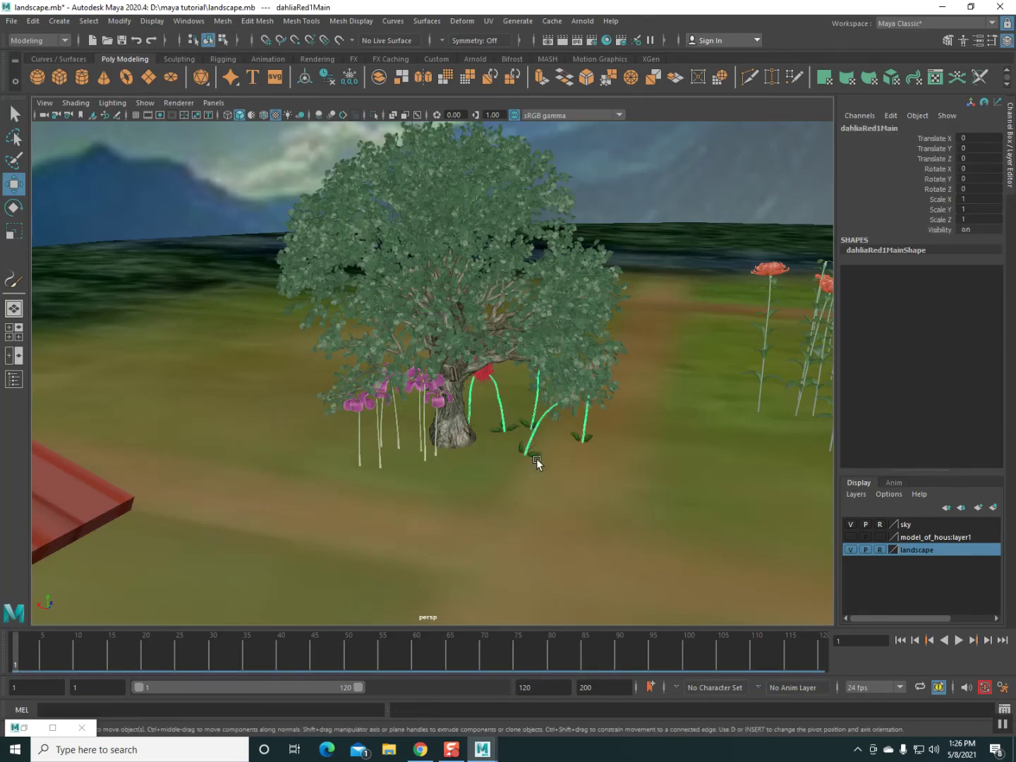
pyautogui.click(535, 455)
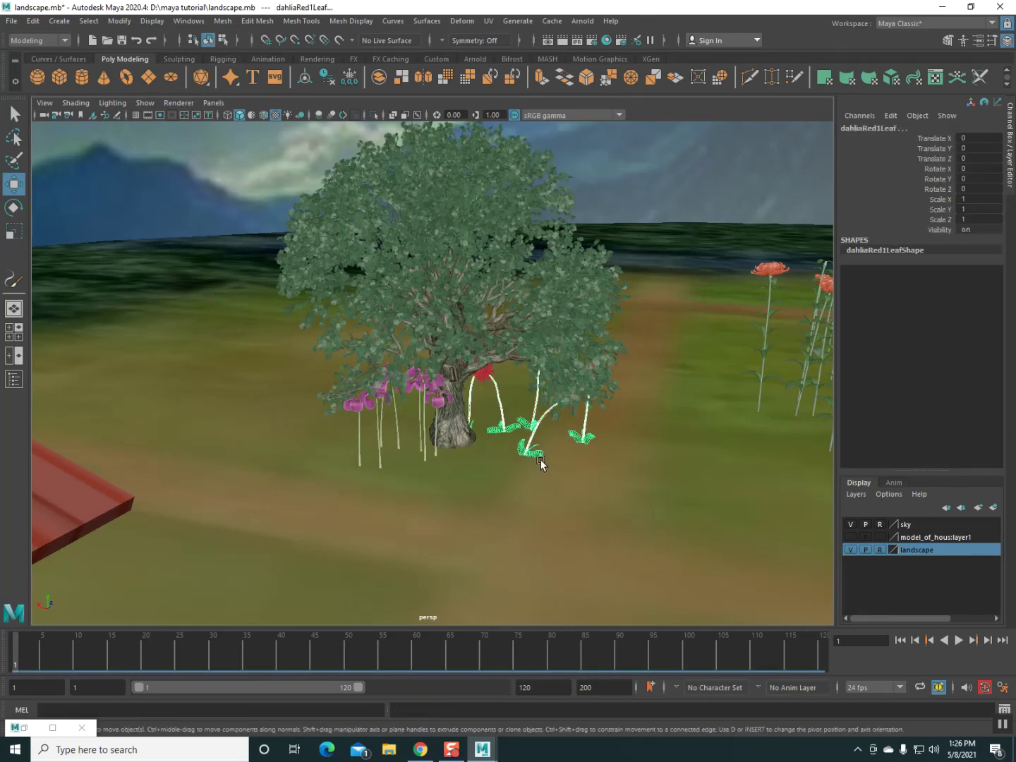
pyautogui.click(488, 379)
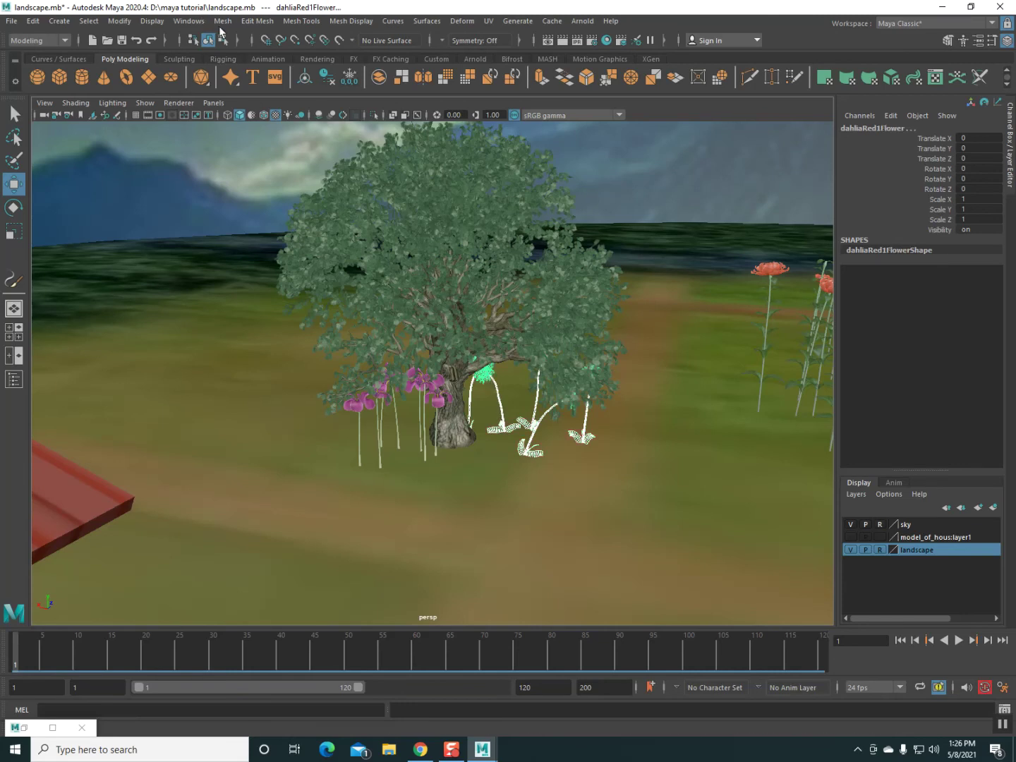
pyautogui.click(222, 21)
pyautogui.click(254, 66)
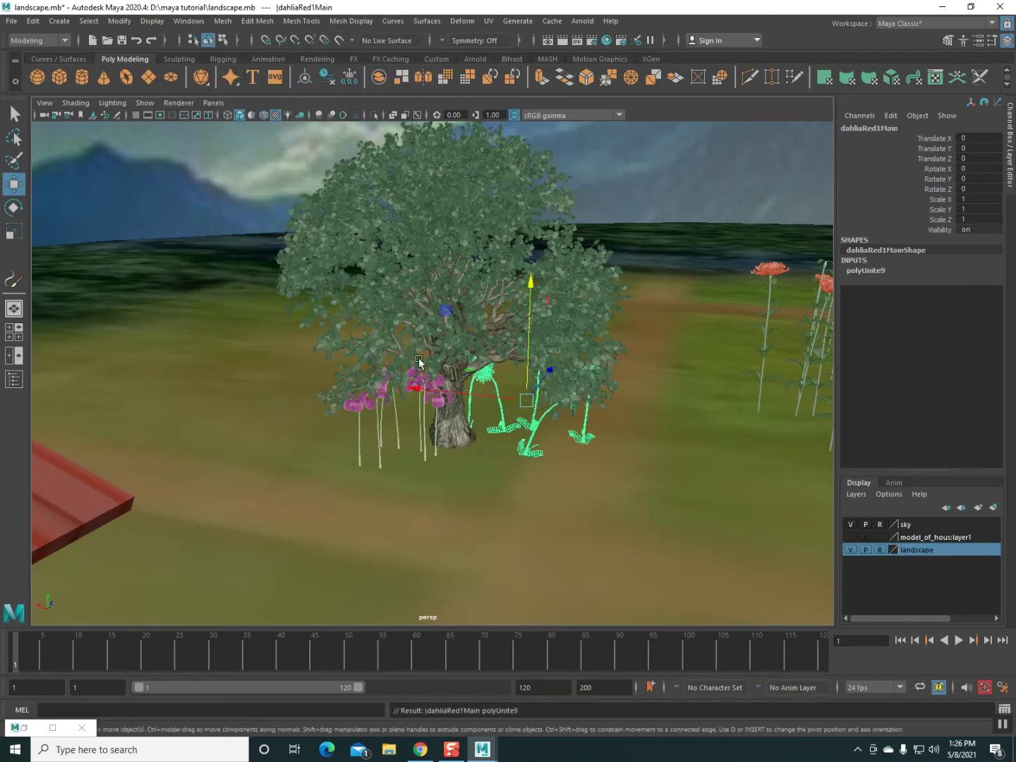
pyautogui.click(482, 474)
pyautogui.scroll(-5, 462, 471)
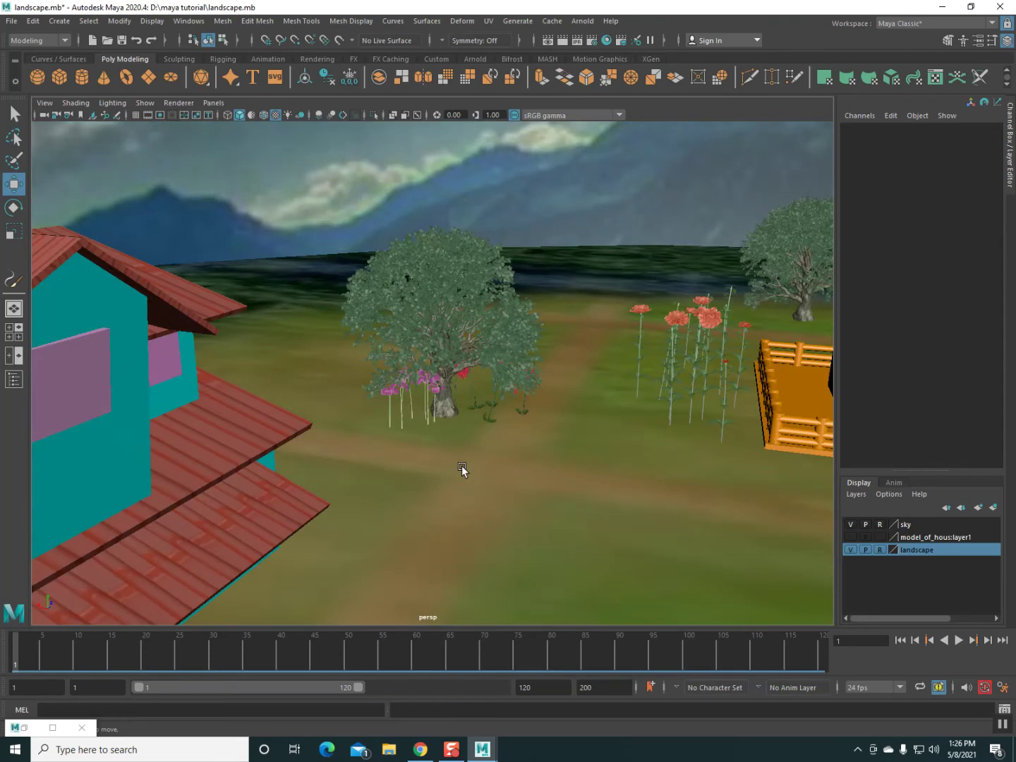
# Step: Orbit and zoom the view around the landscape
pyautogui.scroll(-3, 462, 471)
pyautogui.scroll(-3, 460, 468)
pyautogui.scroll(-3, 460, 469)
pyautogui.scroll(-3, 462, 471)
pyautogui.moveTo(461, 473)
pyautogui.keyDown('alt'); pyautogui.mouseDown()
pyautogui.moveTo(390, 445)
pyautogui.moveTo(282, 447)
pyautogui.mouseUp(); pyautogui.keyUp('alt')
pyautogui.scroll(3, 314, 447)
pyautogui.scroll(3, 270, 445)
pyautogui.scroll(3, 359, 477)
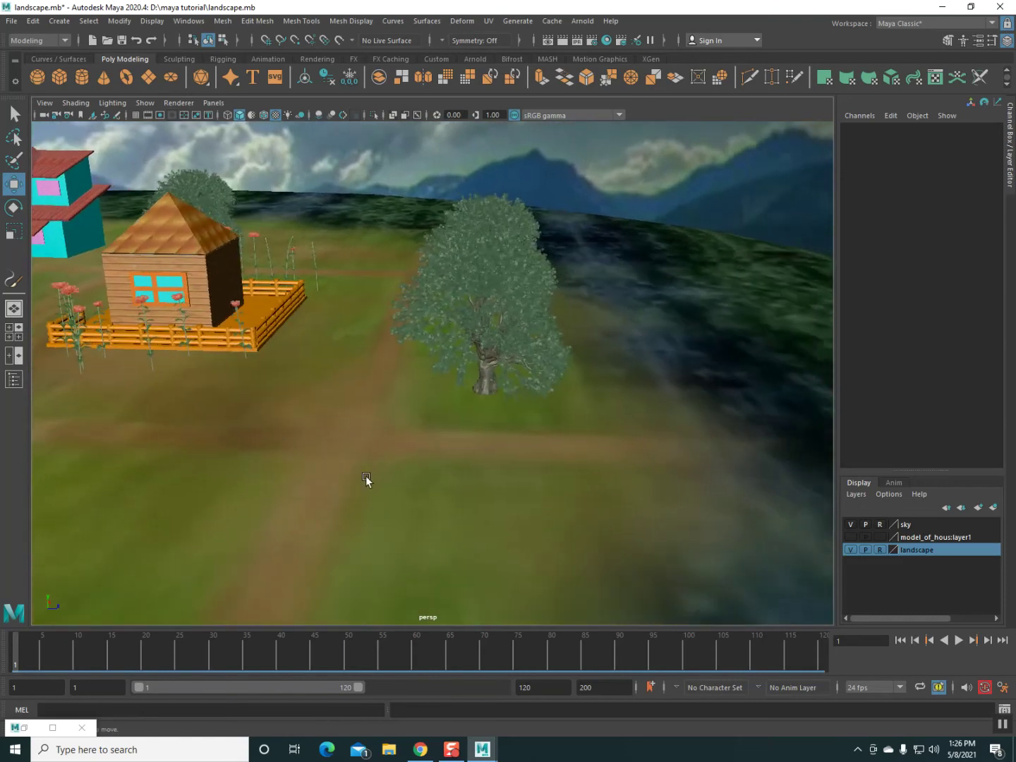
pyautogui.scroll(2, 363, 478)
pyautogui.scroll(2, 332, 465)
pyautogui.scroll(2, 296, 434)
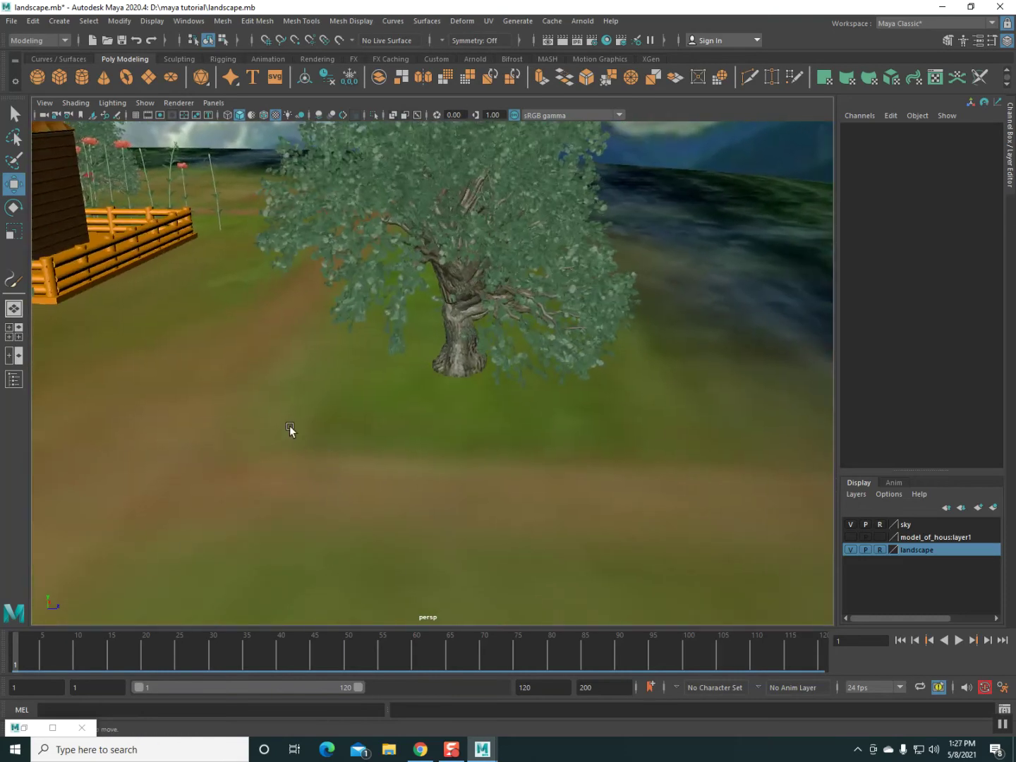
# Step: Load the lilyRed brush from the Paint Effects Flowers presets
pyautogui.click(20, 724)
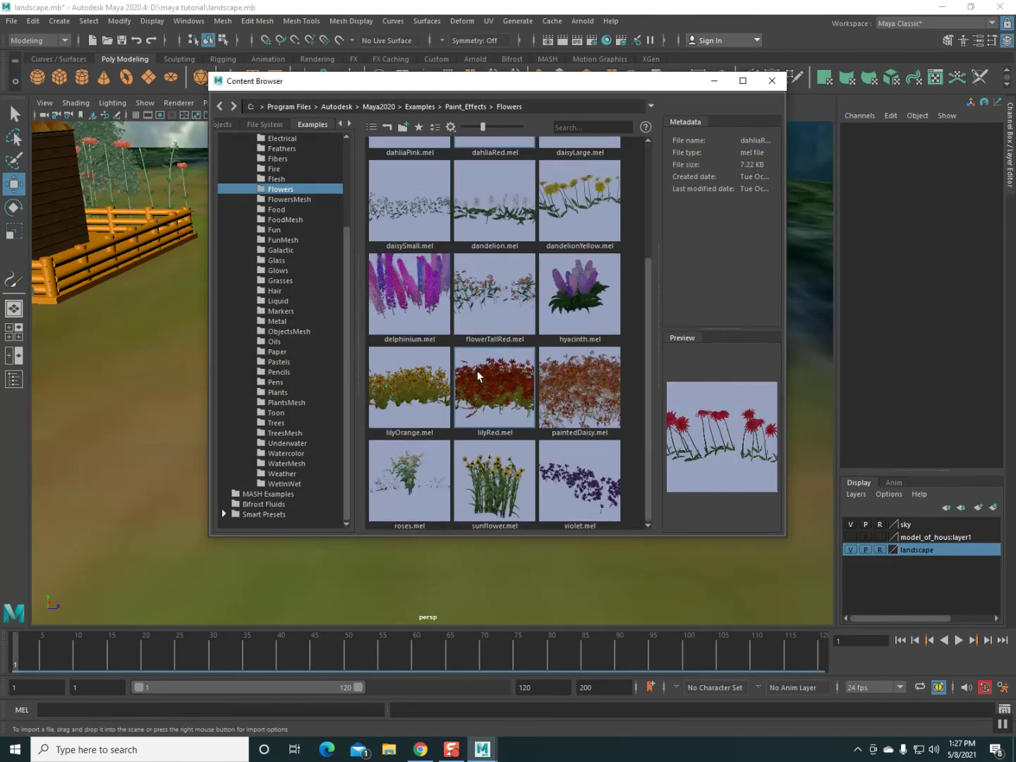
pyautogui.click(499, 384)
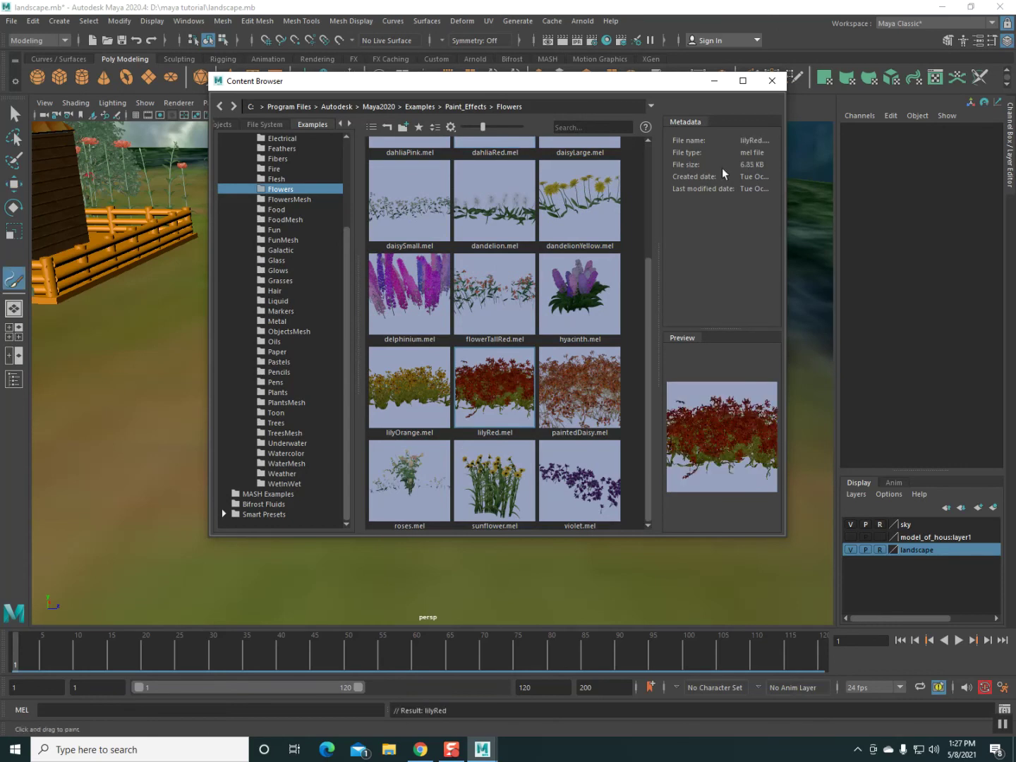
pyautogui.click(715, 81)
# Step: Paint red lily clumps beside the tree, undoing the last unwanted stroke
pyautogui.moveTo(484, 403)
pyautogui.mouseDown()
pyautogui.moveTo(388, 427)
pyautogui.moveTo(406, 448)
pyautogui.moveTo(263, 448)
pyautogui.moveTo(390, 446)
pyautogui.moveTo(701, 319)
pyautogui.mouseUp()
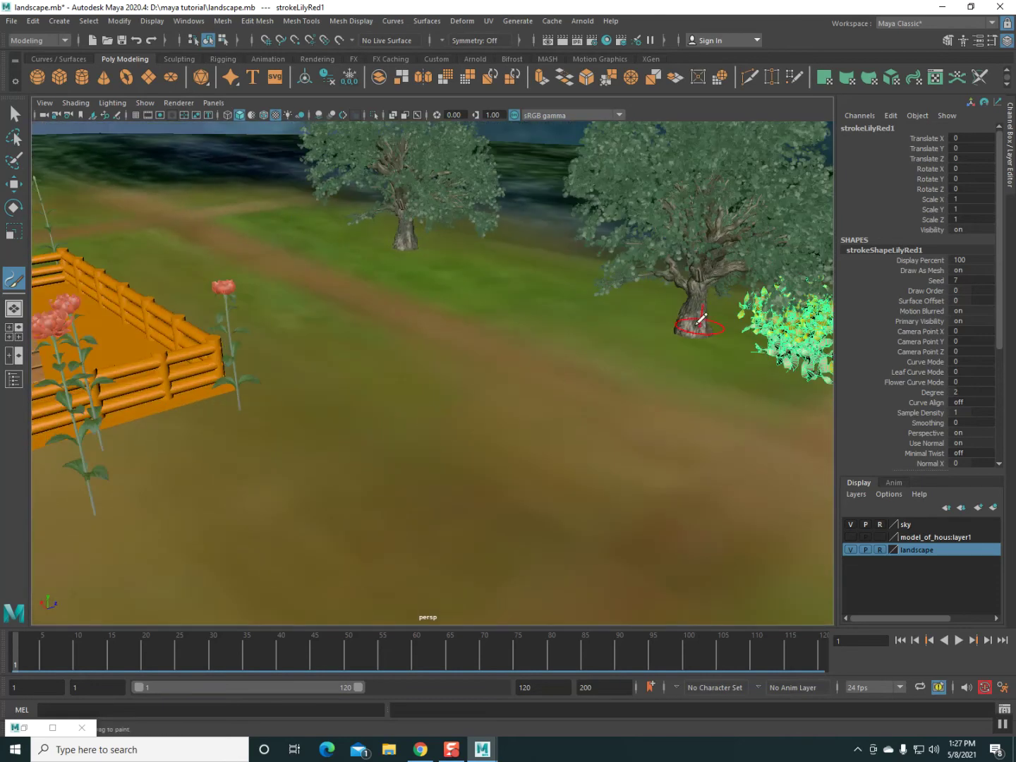
pyautogui.moveTo(627, 338); pyautogui.dragTo(712, 416)
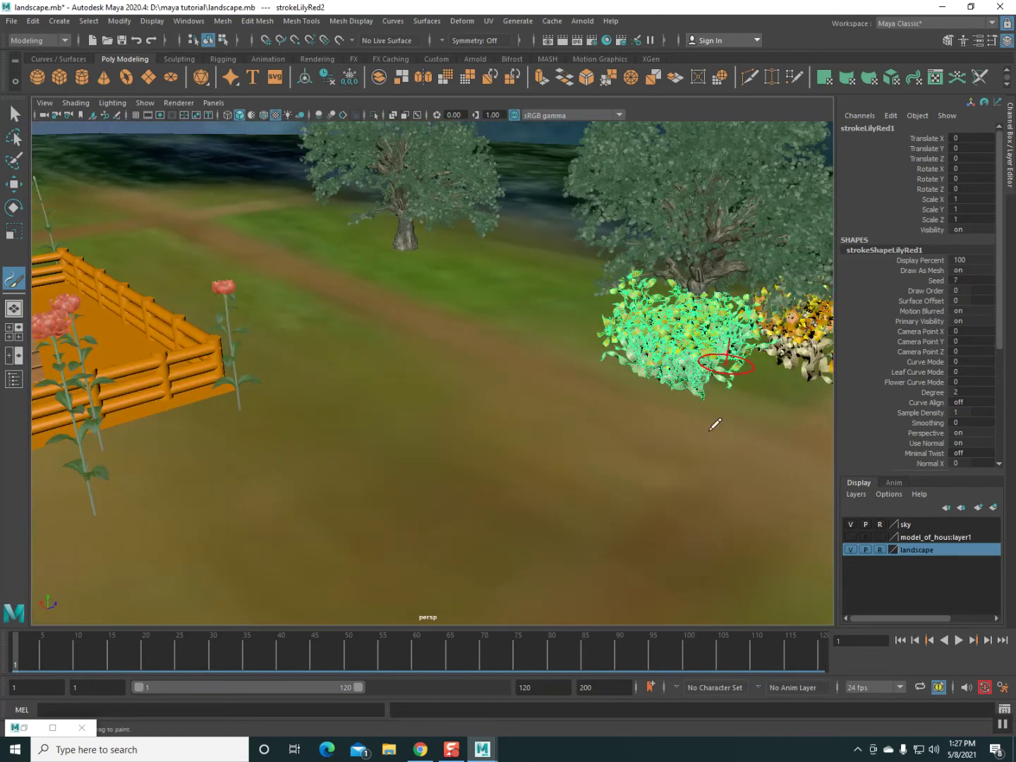
pyautogui.moveTo(608, 430)
pyautogui.keyDown('alt'); pyautogui.mouseDown()
pyautogui.moveTo(620, 431)
pyautogui.moveTo(363, 453)
pyautogui.moveTo(408, 462)
pyautogui.moveTo(450, 452)
pyautogui.moveTo(574, 252)
pyautogui.mouseUp(); pyautogui.keyUp('alt')
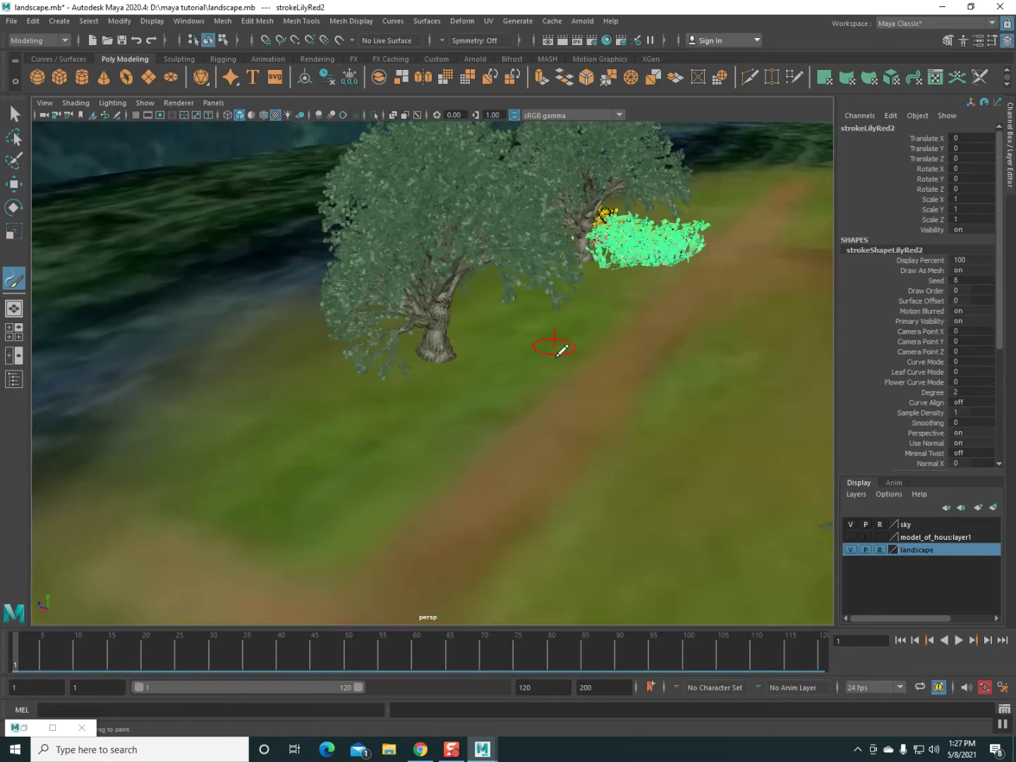
pyautogui.keyDown('alt'); pyautogui.moveTo(557, 355); pyautogui.dragTo(530, 330); pyautogui.keyUp('alt')
pyautogui.moveTo(512, 266); pyautogui.dragTo(596, 294)
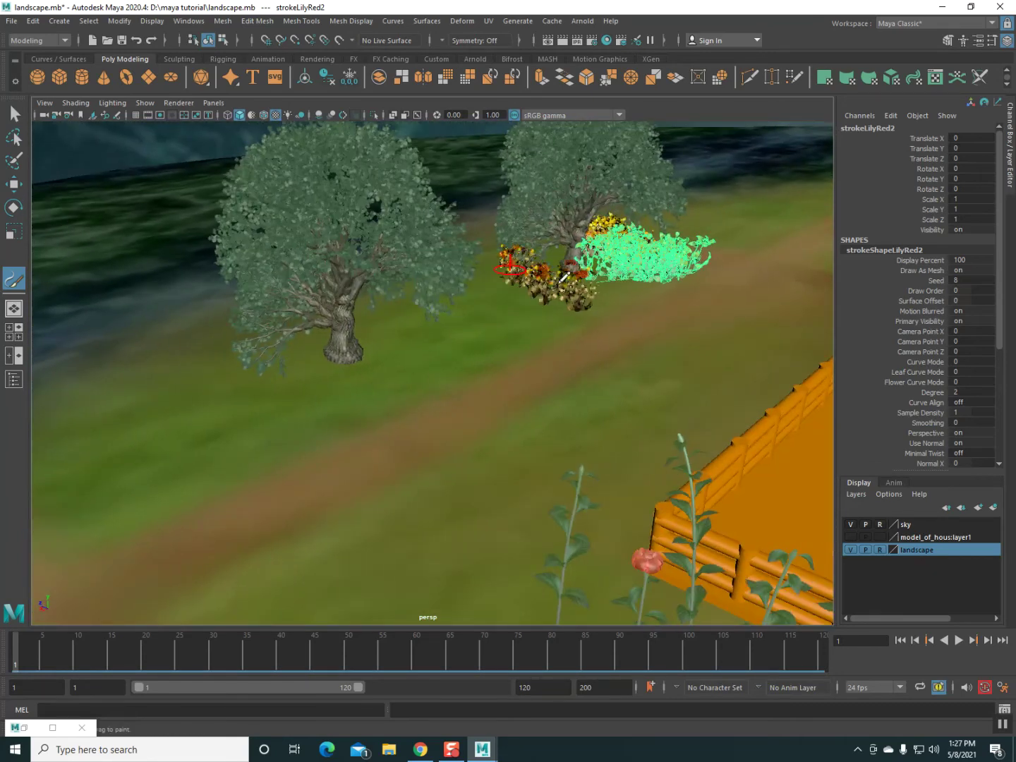
pyautogui.moveTo(317, 379); pyautogui.dragTo(340, 397)
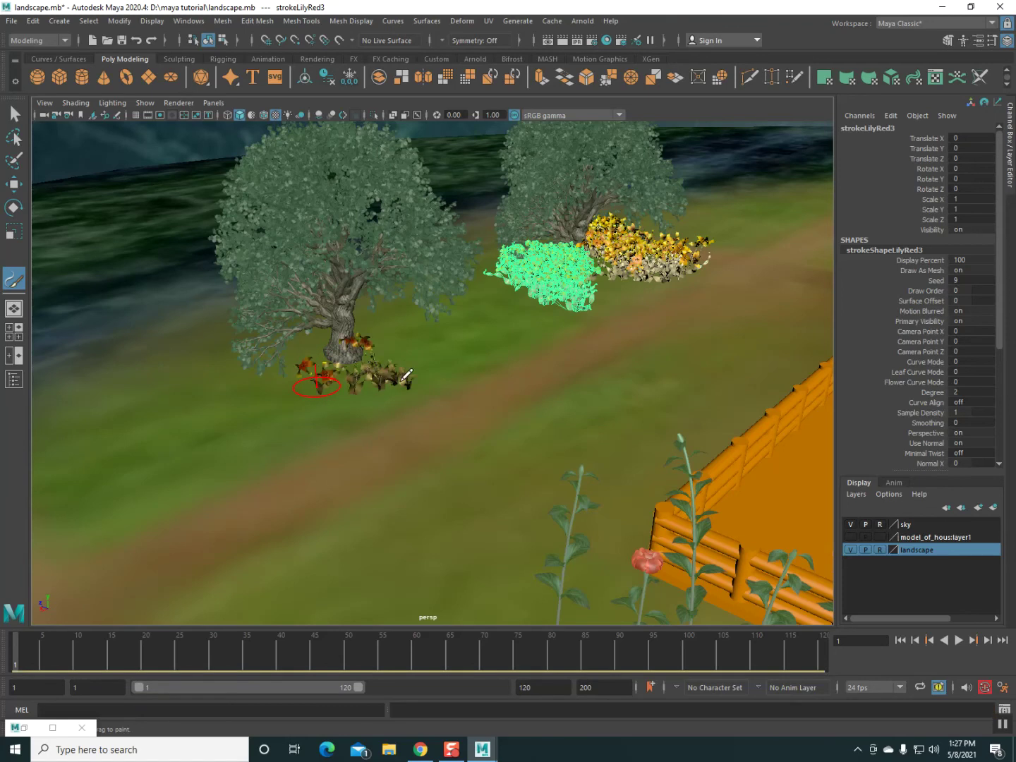
pyautogui.hotkey('ctrl', 'z')
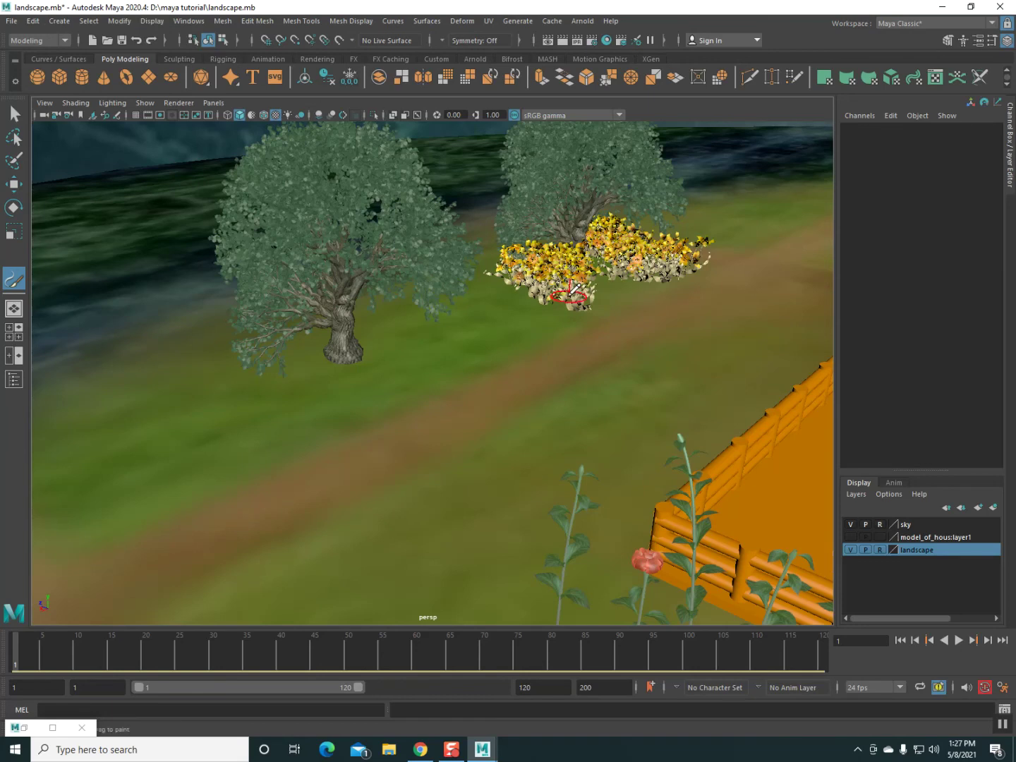
pyautogui.click(14, 185)
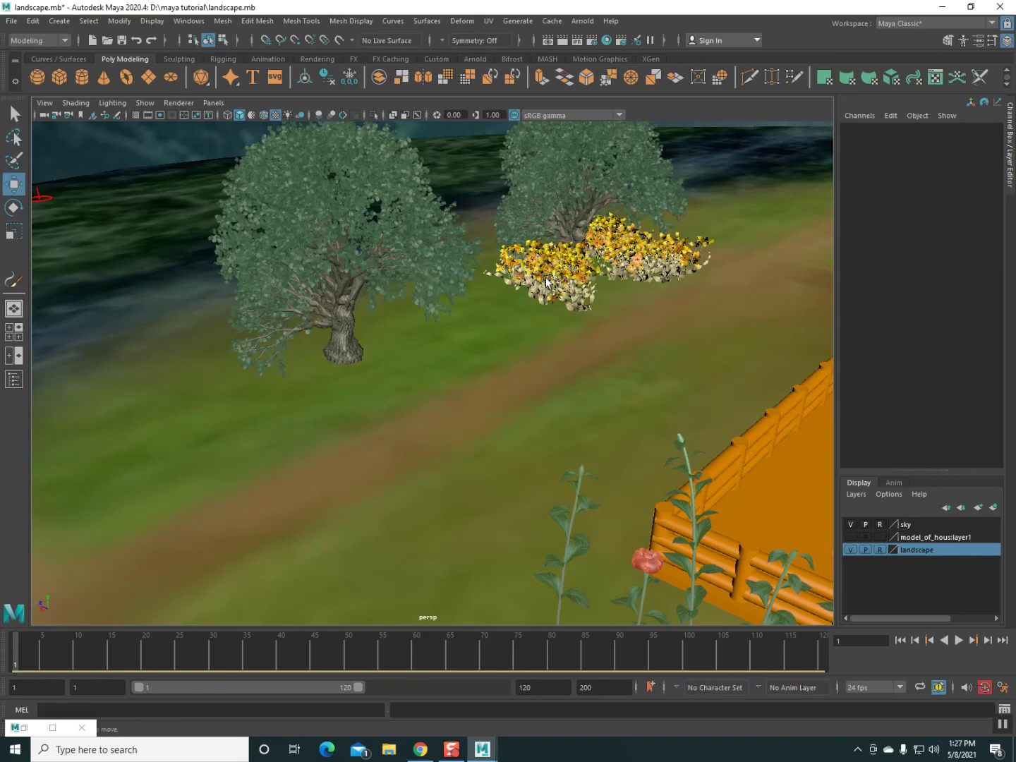
# Step: Convert the three red lily strokes beside the tree into polygon meshes
pyautogui.click(594, 280)
pyautogui.click(625, 248)
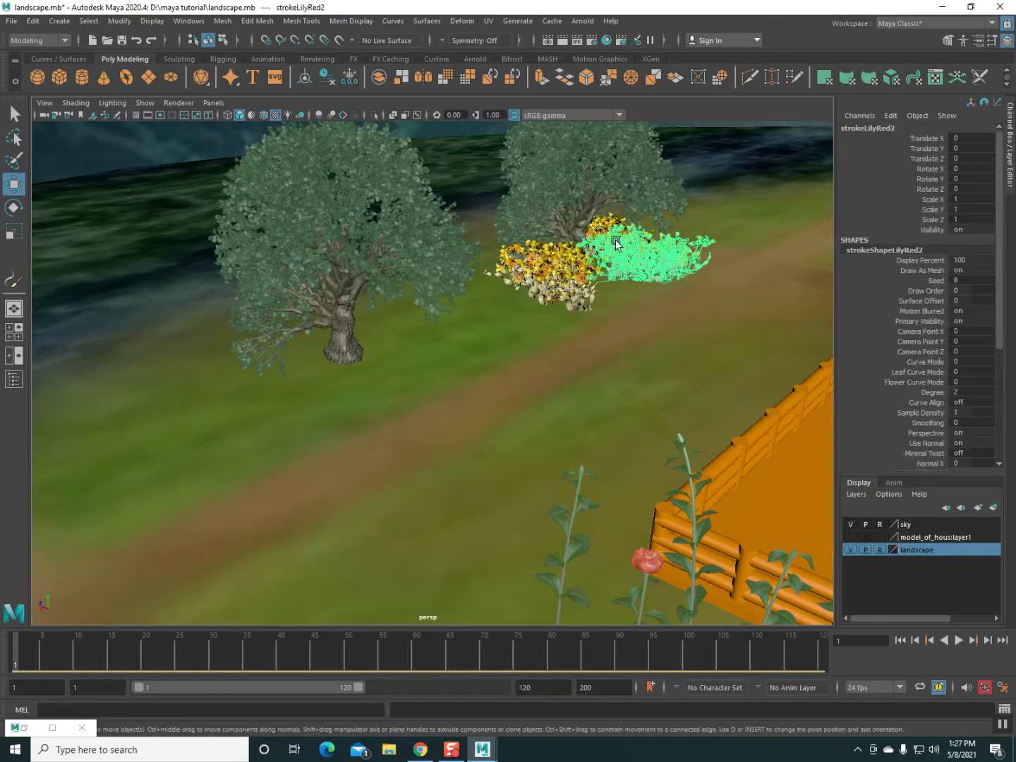
pyautogui.click(600, 225)
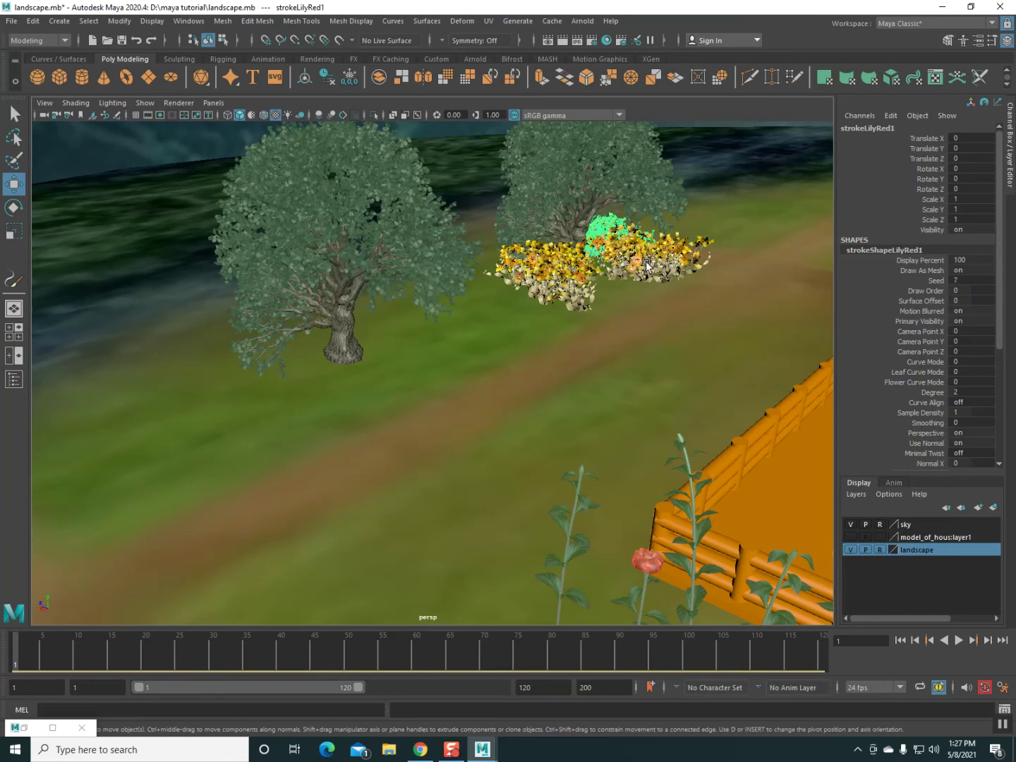
pyautogui.click(645, 265)
pyautogui.click(538, 281)
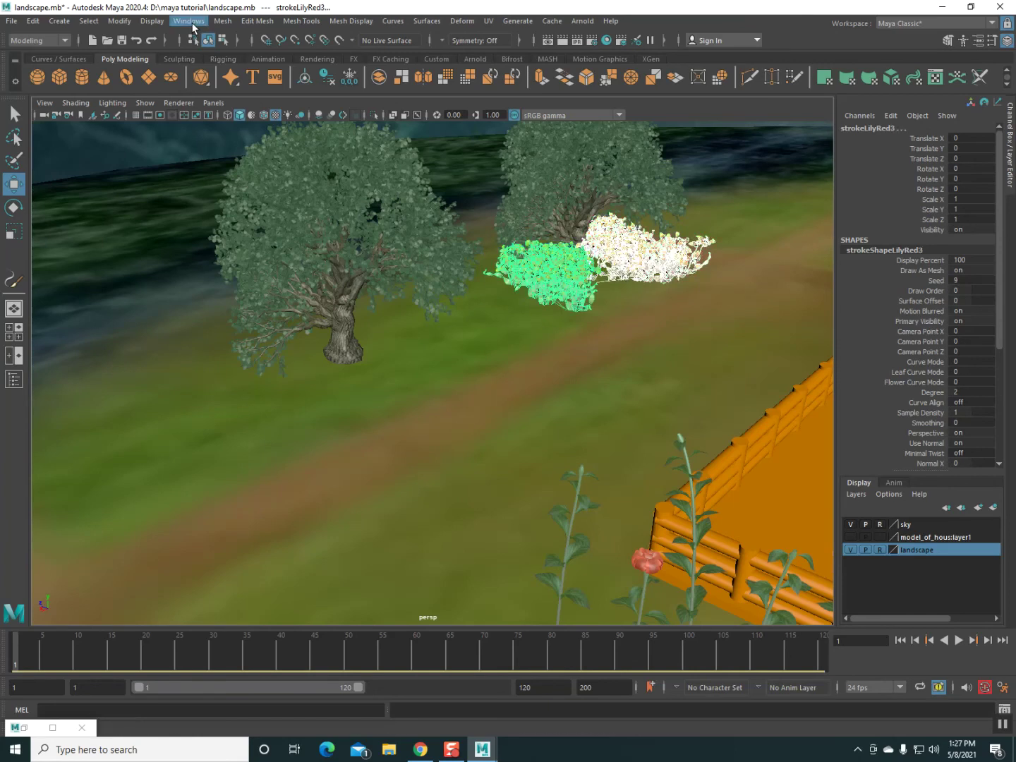
pyautogui.click(120, 21)
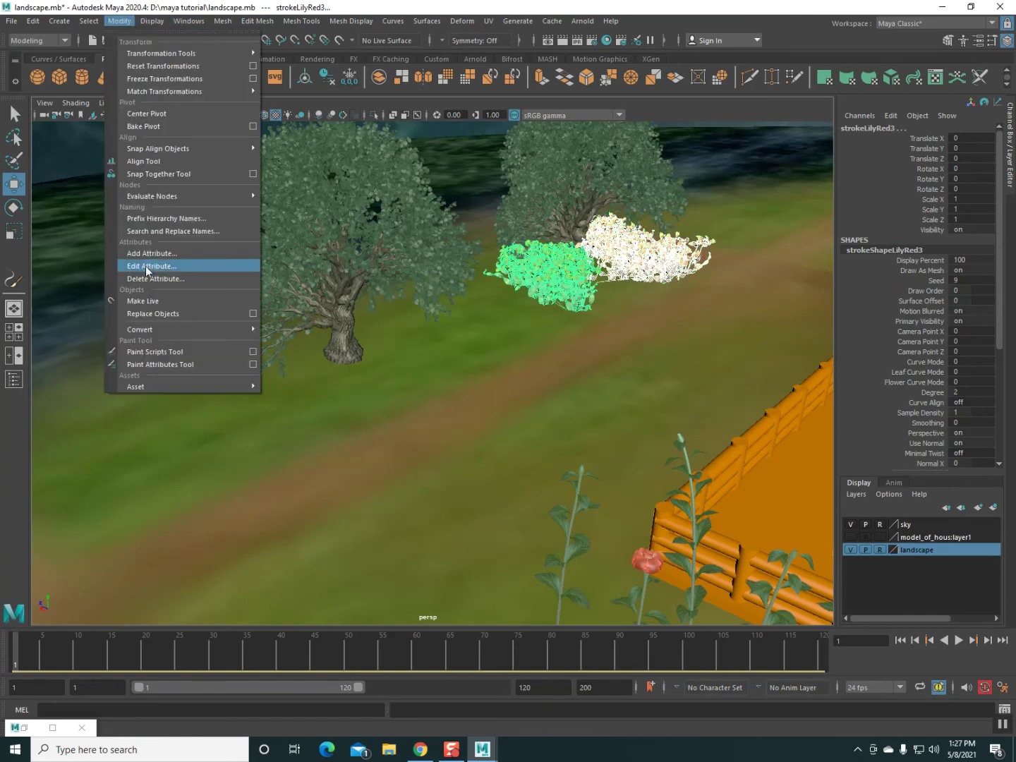
pyautogui.moveTo(188, 329)
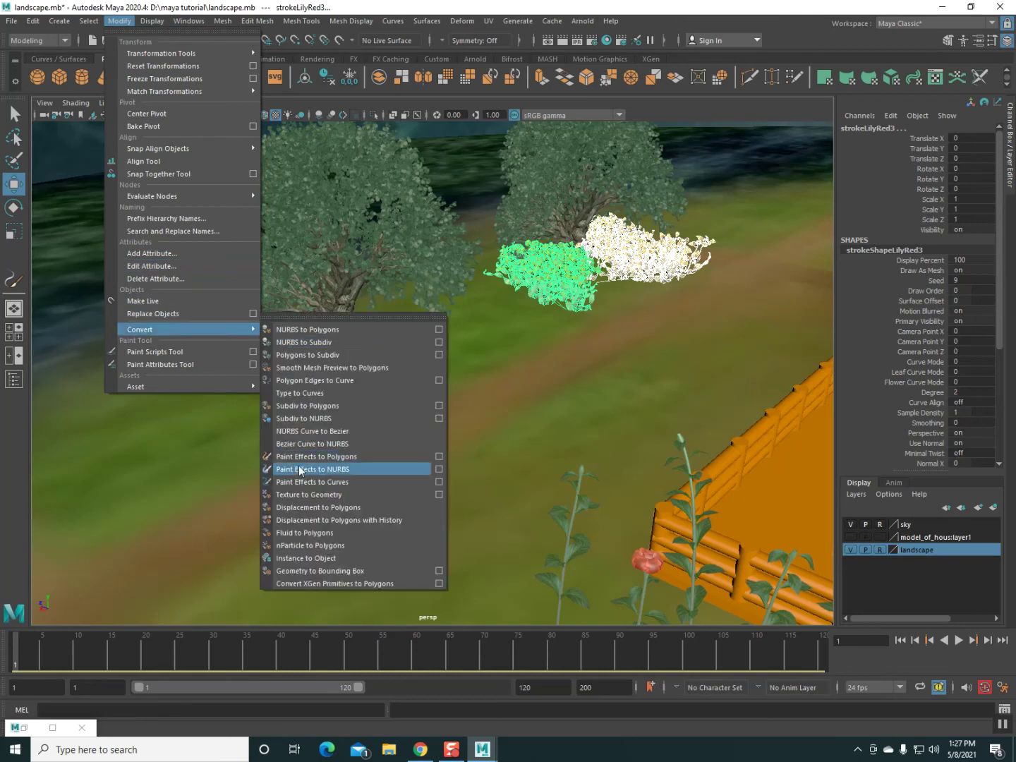
pyautogui.click(297, 456)
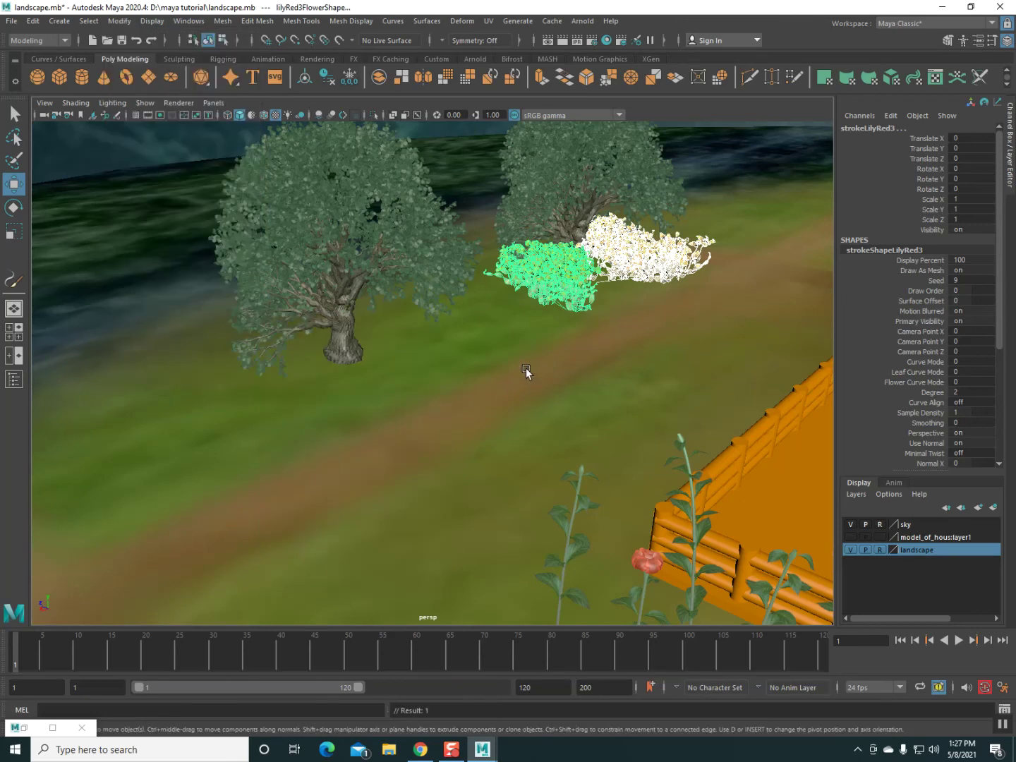
pyautogui.click(525, 367)
pyautogui.scroll(5, 559, 303)
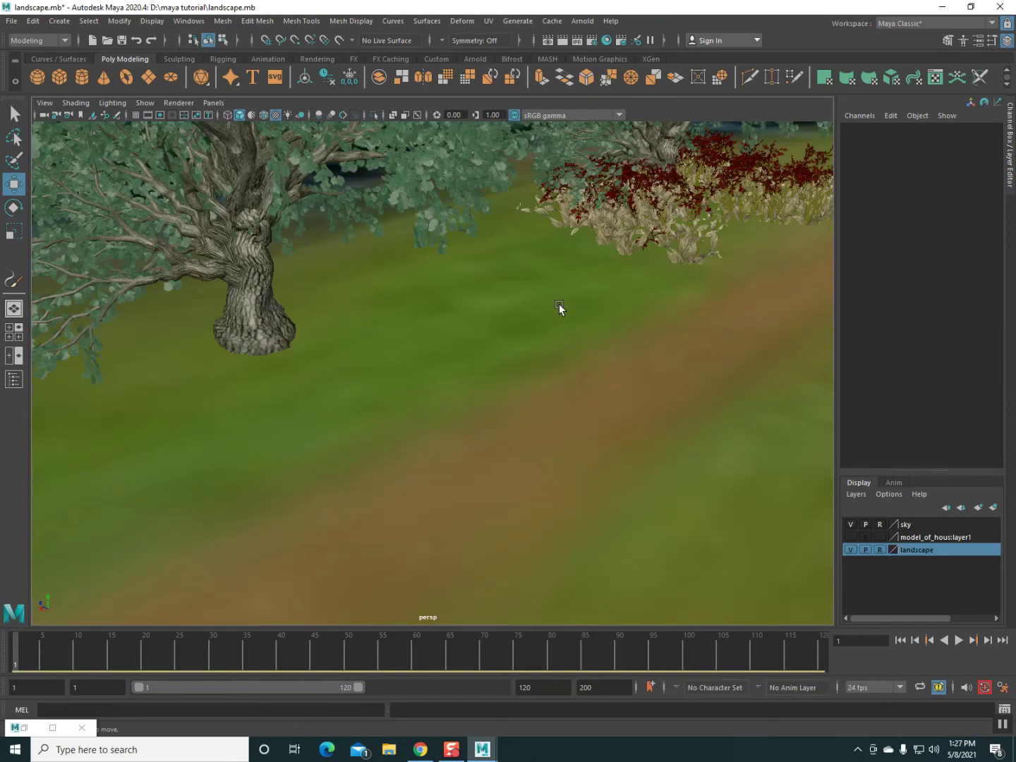
# Step: Combine lilyRed3Leaf and lilyRed3Flower into a single mesh
pyautogui.scroll(2, 428, 349)
pyautogui.scroll(2, 428, 349)
pyautogui.scroll(2, 428, 349)
pyautogui.scroll(-2, 427, 348)
pyautogui.scroll(-2, 378, 428)
pyautogui.scroll(-1, 362, 457)
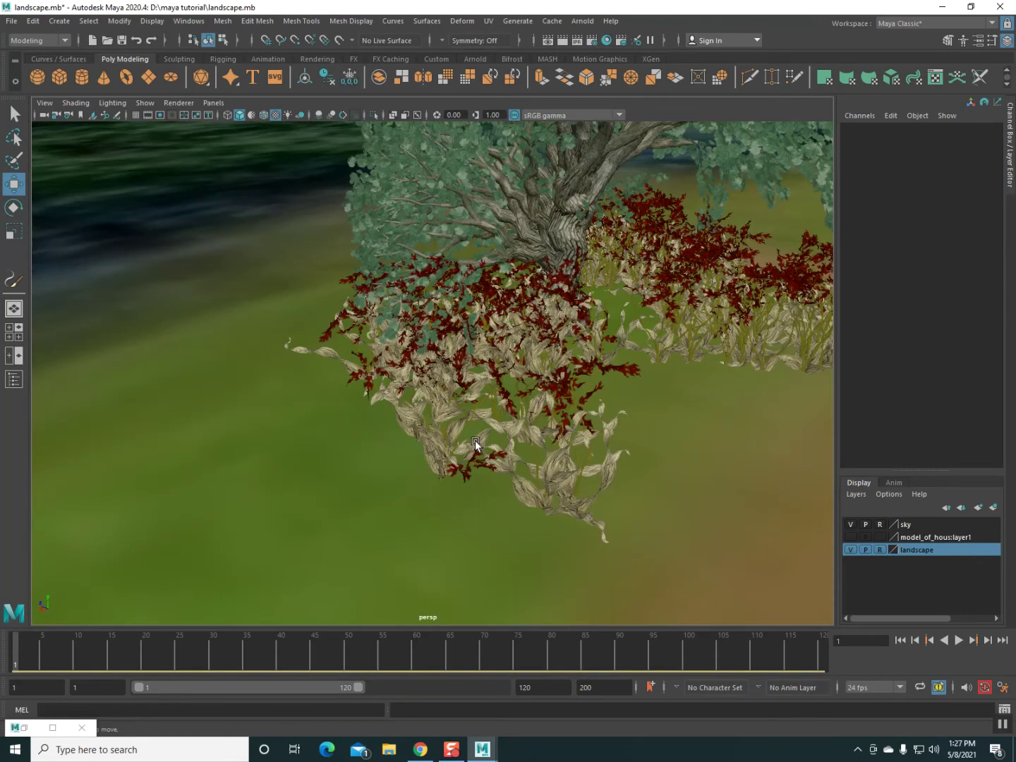
pyautogui.click(524, 490)
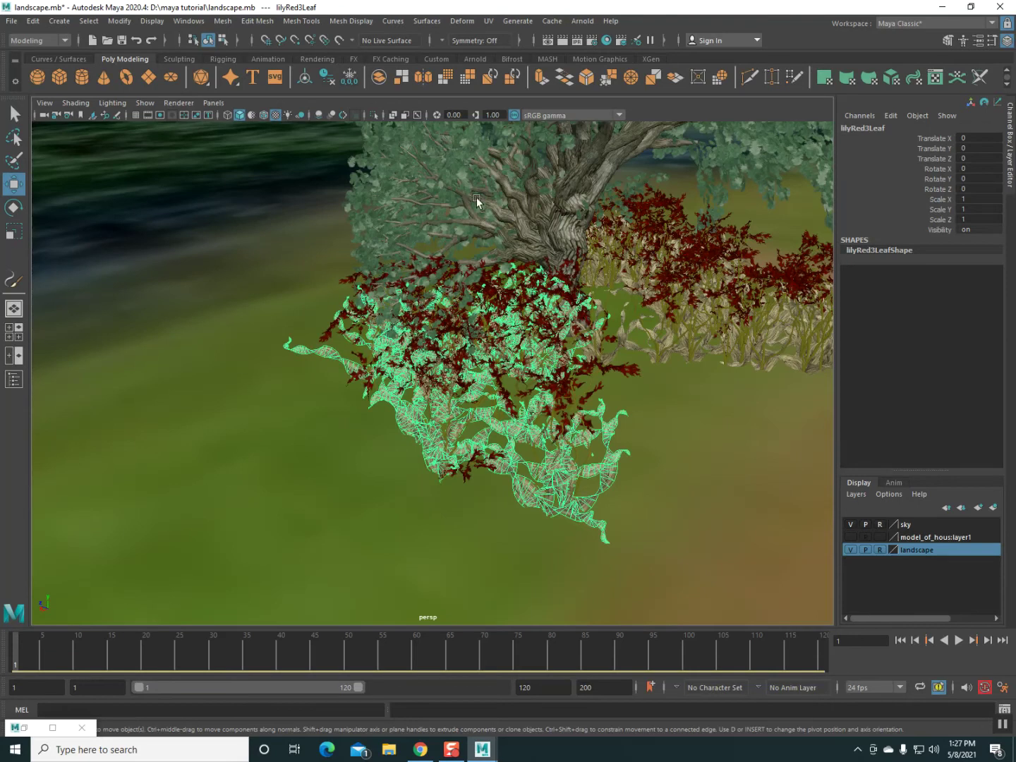
pyautogui.click(564, 396)
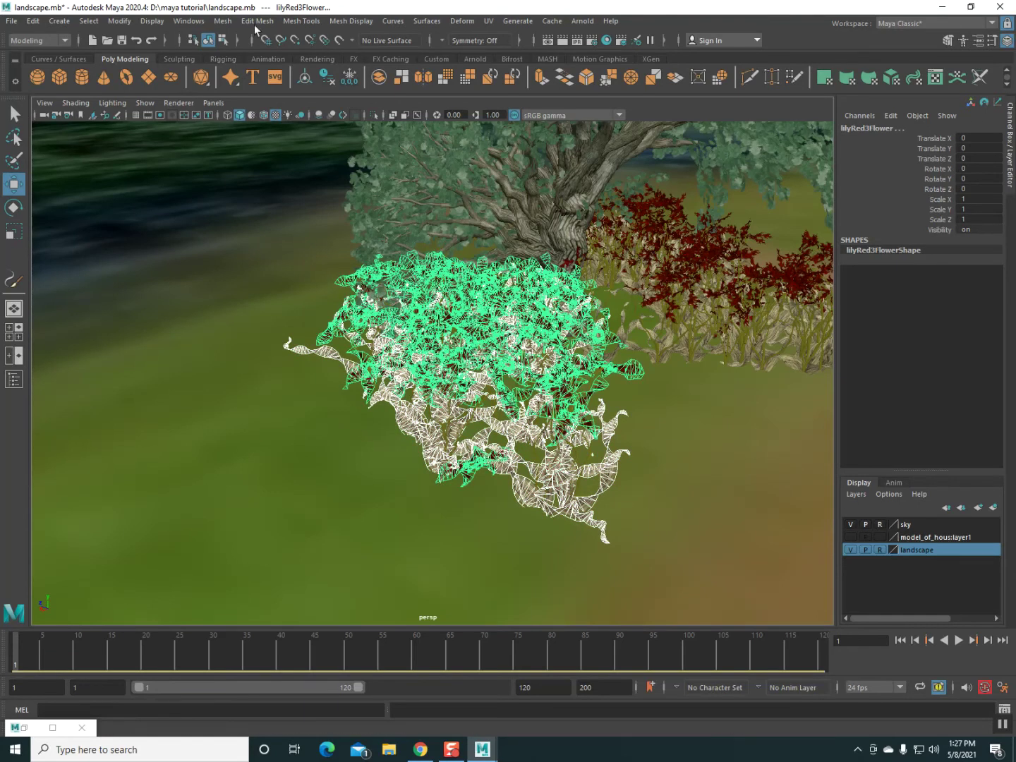
pyautogui.click(224, 21)
pyautogui.click(240, 64)
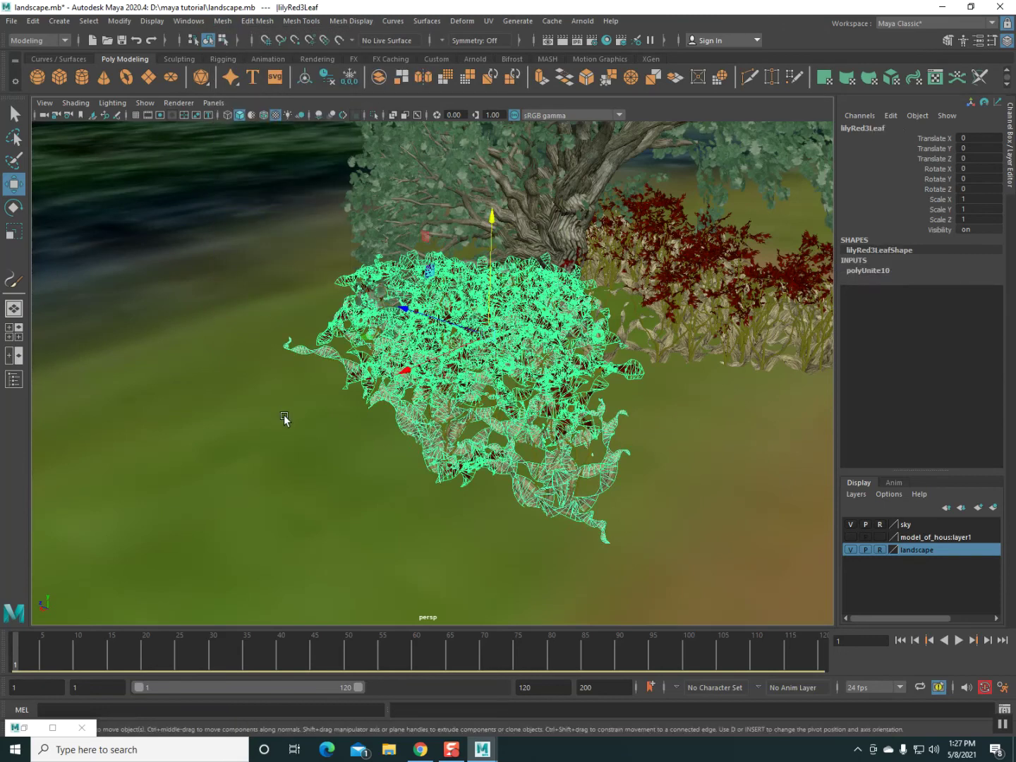
pyautogui.click(297, 421)
# Step: Combine lilyRed2Leaf and lilyRed2Flower into a single mesh
pyautogui.keyDown('alt'); pyautogui.moveTo(413, 479); pyautogui.dragTo(471, 462); pyautogui.keyUp('alt')
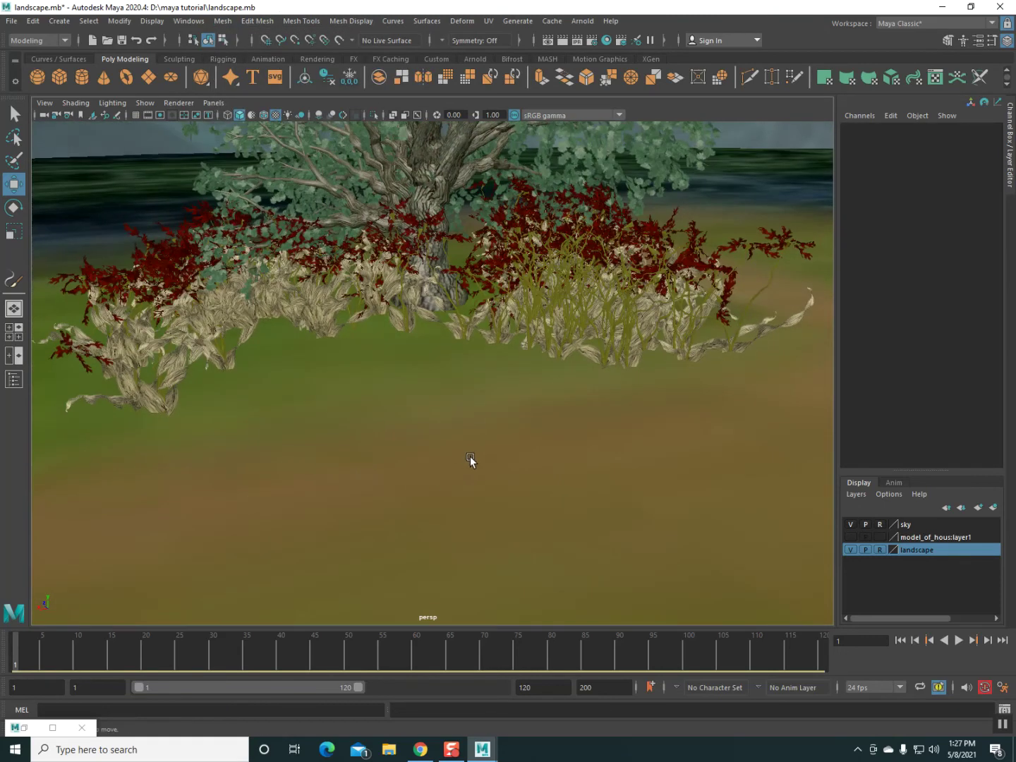
pyautogui.click(516, 319)
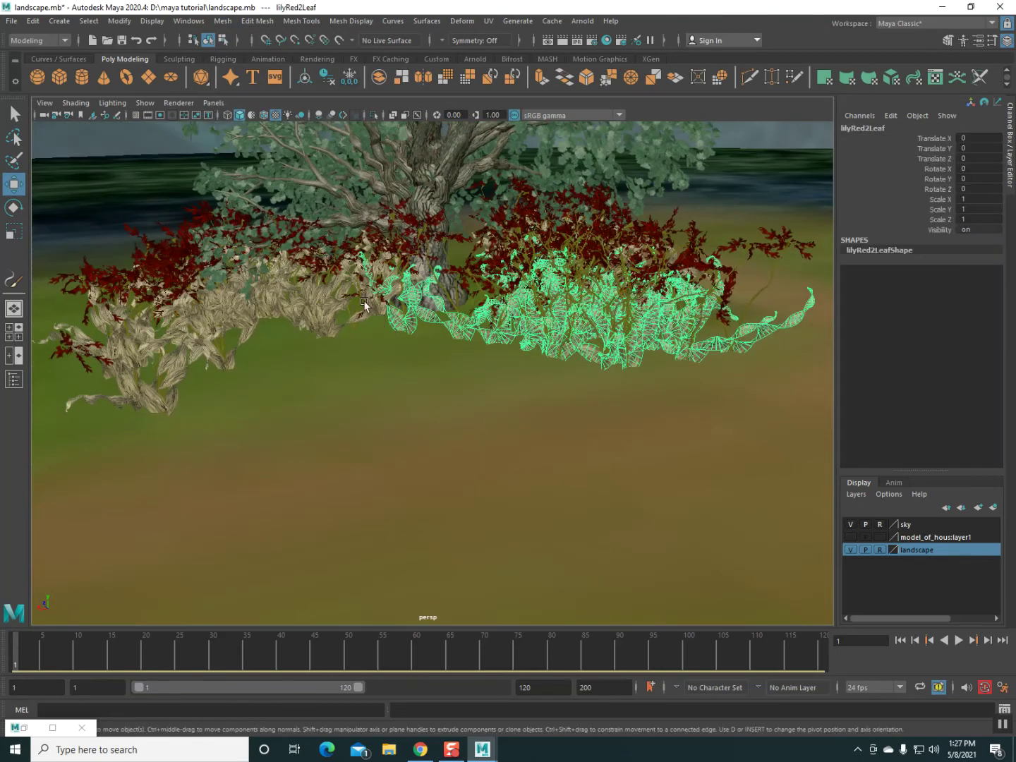
pyautogui.click(365, 314)
pyautogui.click(404, 323)
pyautogui.keyDown('shift'); pyautogui.click(524, 289); pyautogui.keyUp('shift')
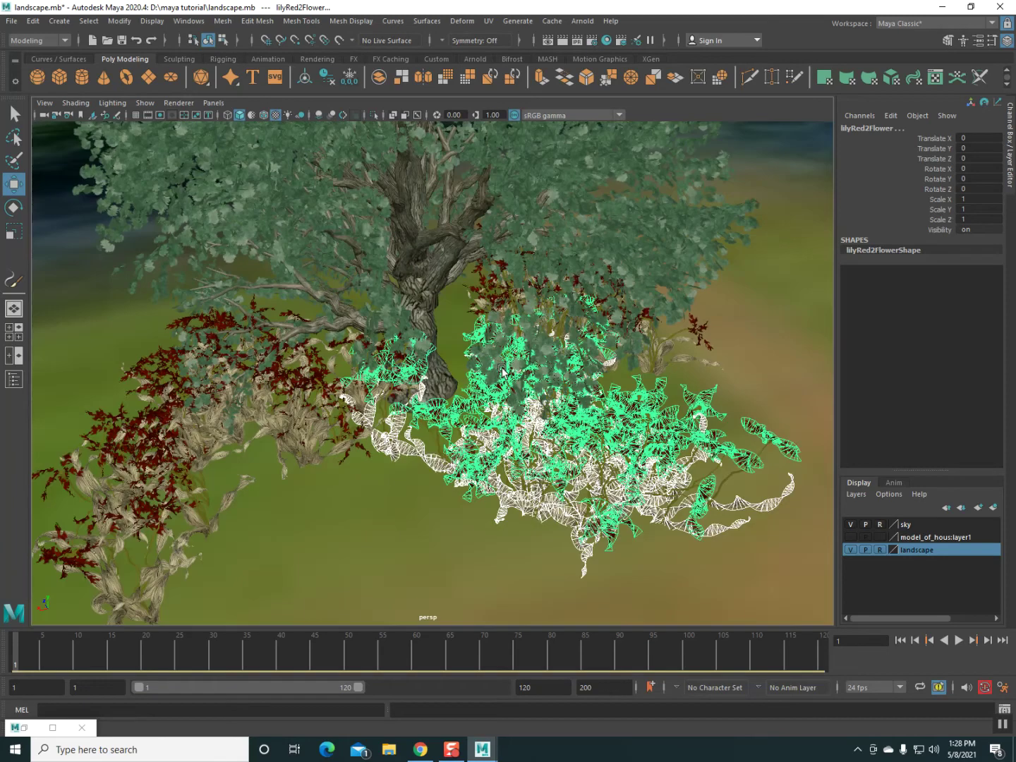
pyautogui.keyDown('alt'); pyautogui.moveTo(505, 355); pyautogui.dragTo(505, 395); pyautogui.keyUp('alt')
pyautogui.click(223, 21)
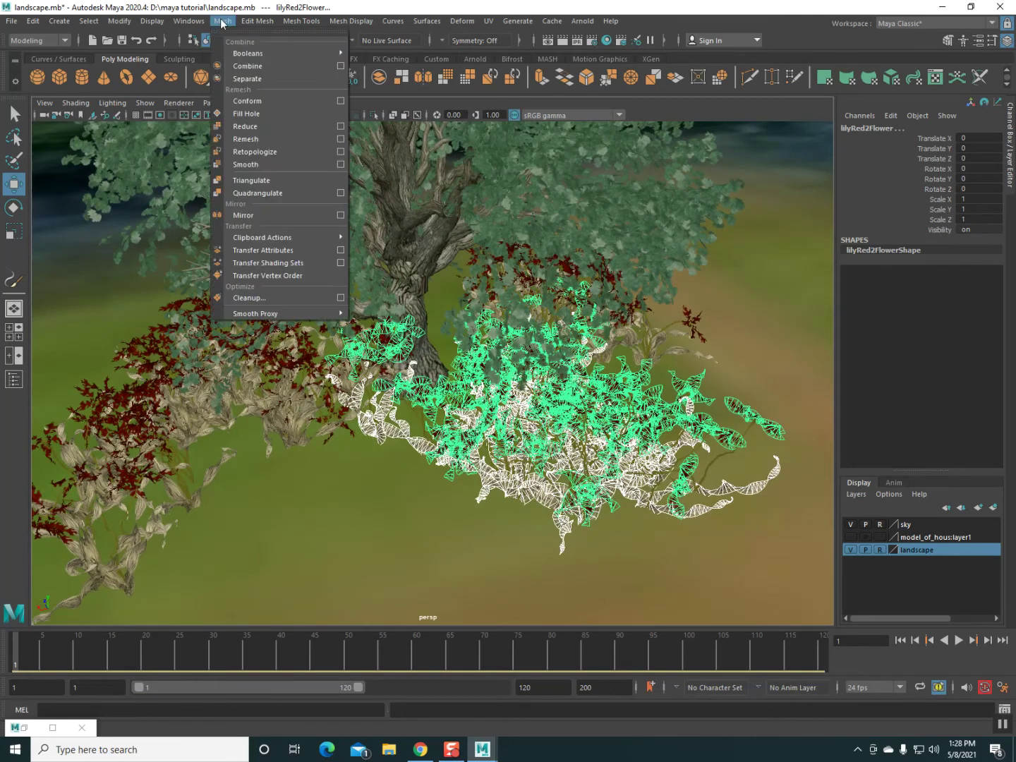
pyautogui.click(254, 67)
# Step: Combine lilyRed1Leaf and lilyRed1Flower into a single mesh, then deselect
pyautogui.keyDown('alt'); pyautogui.moveTo(410, 398); pyautogui.dragTo(384, 390); pyautogui.keyUp('alt')
pyautogui.click(400, 383)
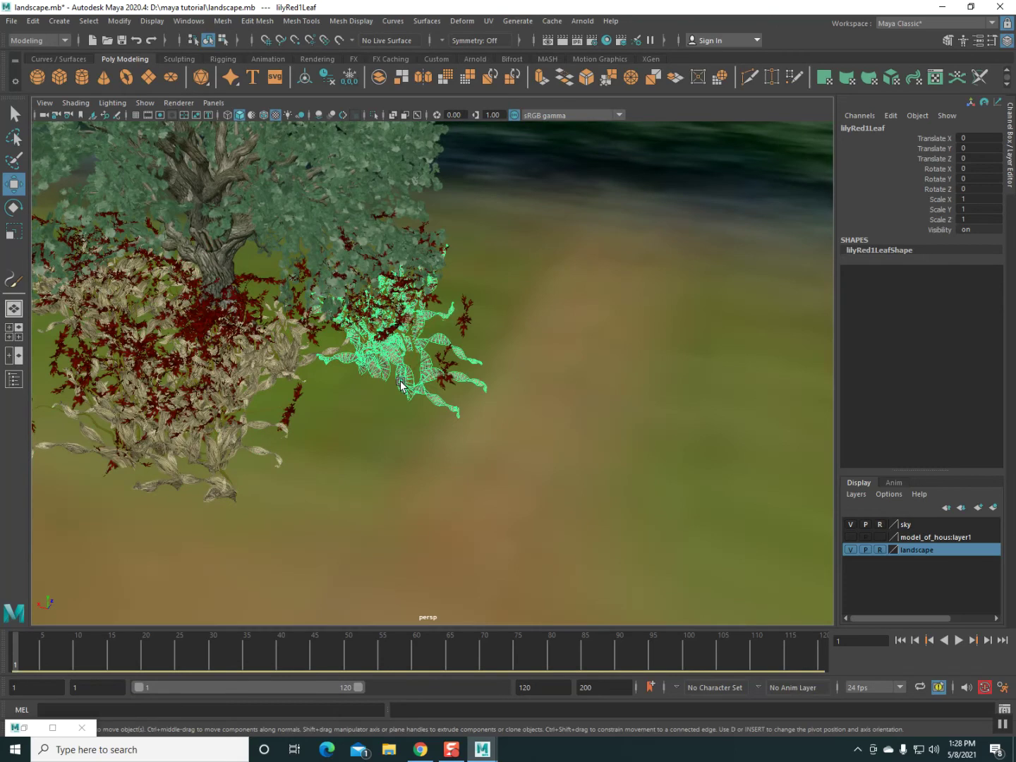
pyautogui.keyDown('shift'); pyautogui.click(477, 380); pyautogui.keyUp('shift')
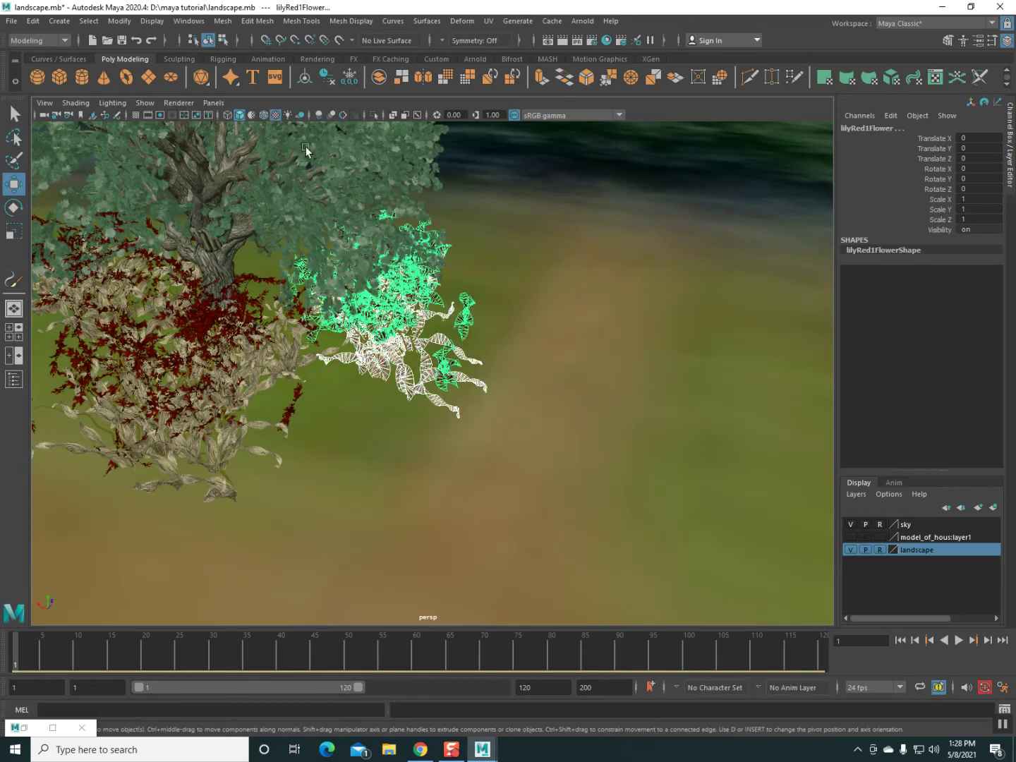
pyautogui.click(223, 21)
pyautogui.click(254, 66)
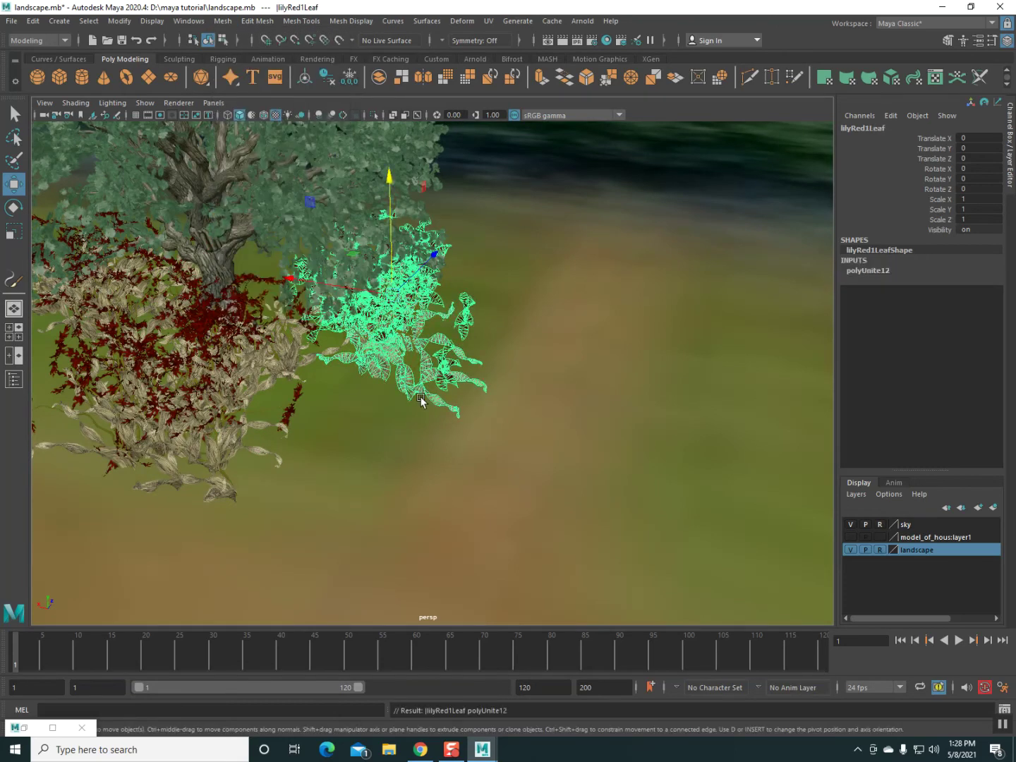
pyautogui.click(431, 445)
pyautogui.moveTo(431, 445)
pyautogui.keyDown('alt'); pyautogui.mouseDown()
pyautogui.moveTo(407, 462)
pyautogui.moveTo(517, 461)
pyautogui.moveTo(529, 445)
pyautogui.moveTo(364, 493)
pyautogui.moveTo(388, 479)
pyautogui.moveTo(353, 474)
pyautogui.moveTo(332, 493)
pyautogui.mouseUp(); pyautogui.keyUp('alt')
pyautogui.scroll(3, 363, 493)
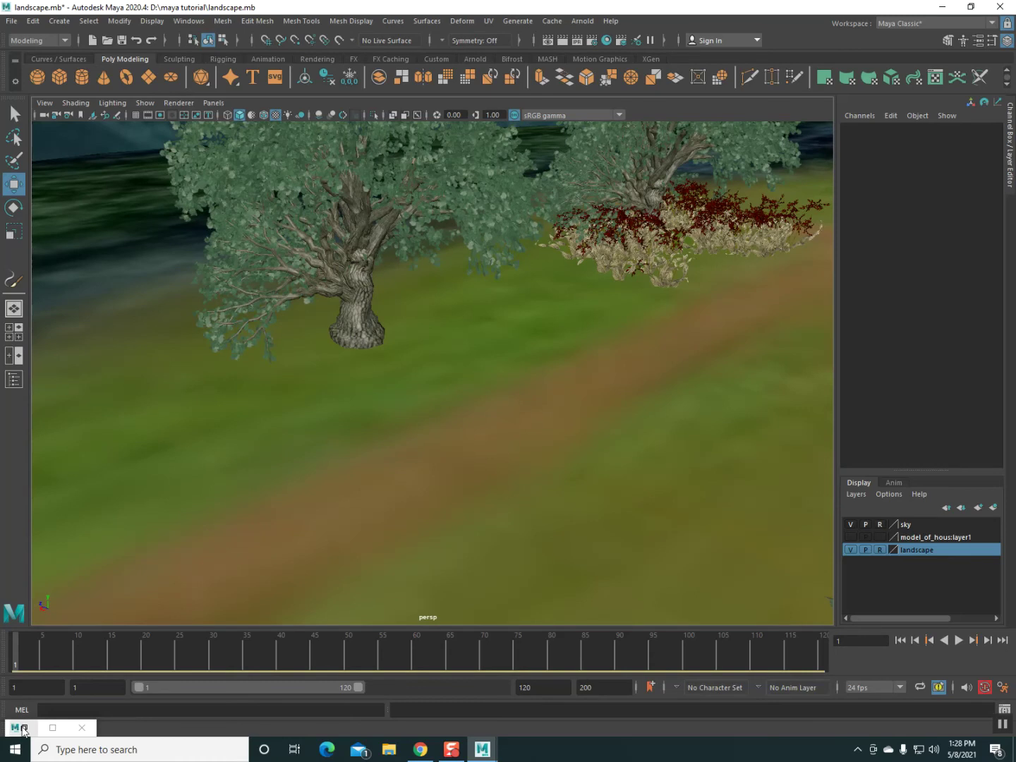
# Step: Load the sunflower.mel brush from the Content Browser
pyautogui.doubleClick(22, 727)
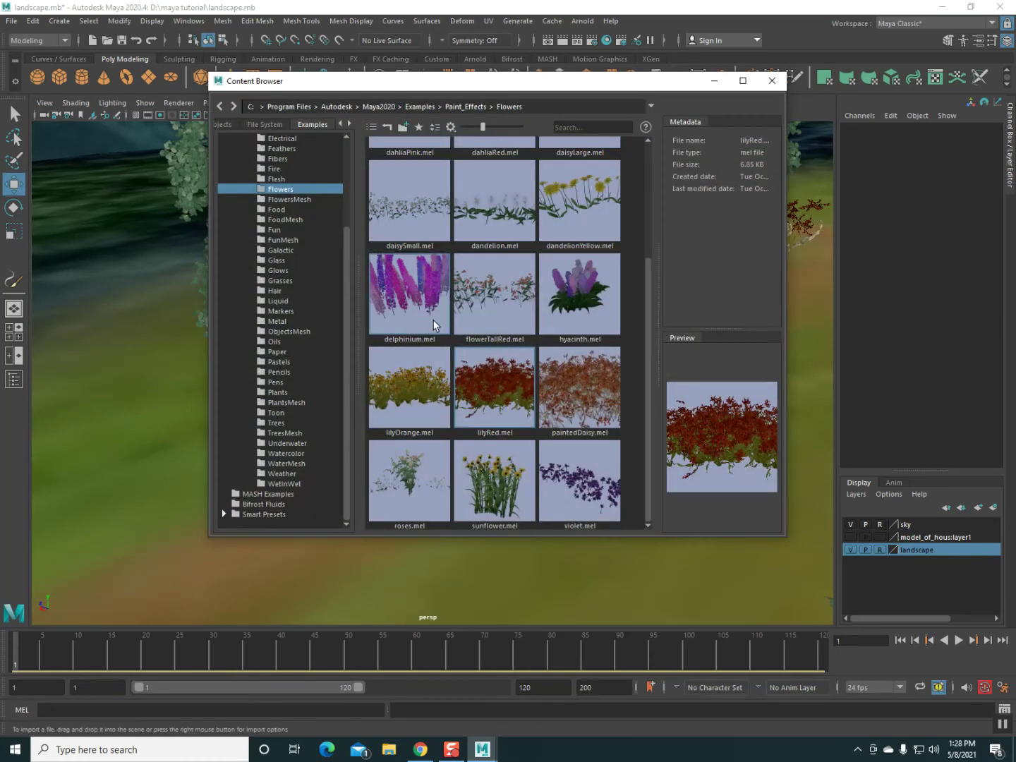
pyautogui.click(491, 489)
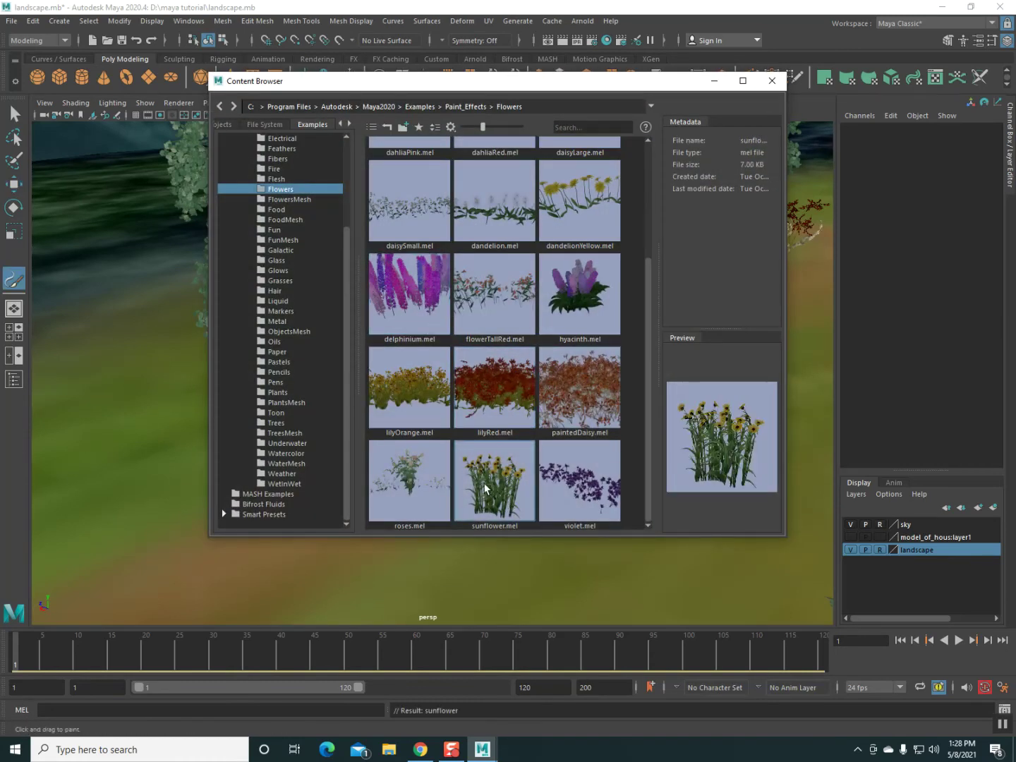
pyautogui.click(715, 80)
# Step: Paint three sunflower strokes around the big tree's base, then deselect
pyautogui.moveTo(322, 354)
pyautogui.mouseDown()
pyautogui.moveTo(346, 400)
pyautogui.moveTo(317, 428)
pyautogui.moveTo(317, 379)
pyautogui.moveTo(463, 415)
pyautogui.moveTo(392, 429)
pyautogui.mouseUp()
pyautogui.keyDown('alt'); pyautogui.moveTo(393, 429); pyautogui.dragTo(505, 464, button='middle'); pyautogui.keyUp('alt')
pyautogui.moveTo(464, 366); pyautogui.dragTo(486, 374)
pyautogui.moveTo(457, 418)
pyautogui.keyDown('alt'); pyautogui.mouseDown()
pyautogui.moveTo(438, 420)
pyautogui.moveTo(493, 437)
pyautogui.moveTo(369, 454)
pyautogui.moveTo(311, 448)
pyautogui.moveTo(304, 422)
pyautogui.mouseUp(); pyautogui.keyUp('alt')
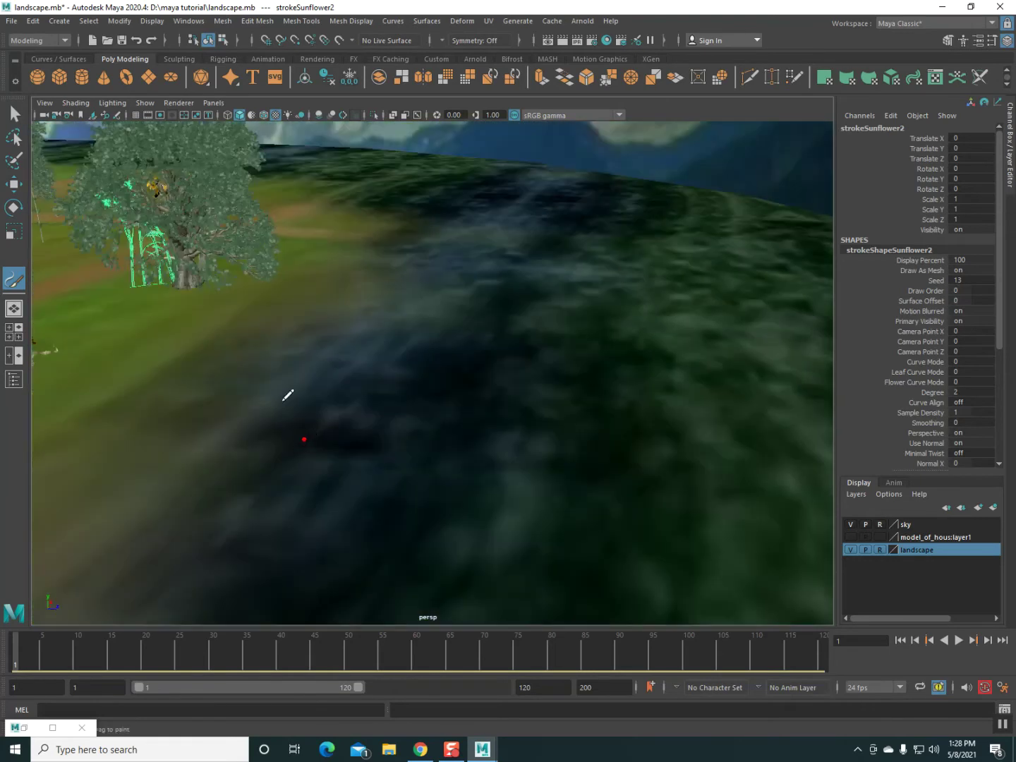
pyautogui.moveTo(171, 319)
pyautogui.mouseDown()
pyautogui.moveTo(204, 302)
pyautogui.moveTo(193, 289)
pyautogui.moveTo(201, 368)
pyautogui.moveTo(207, 363)
pyautogui.moveTo(239, 431)
pyautogui.moveTo(304, 419)
pyautogui.moveTo(271, 419)
pyautogui.mouseUp()
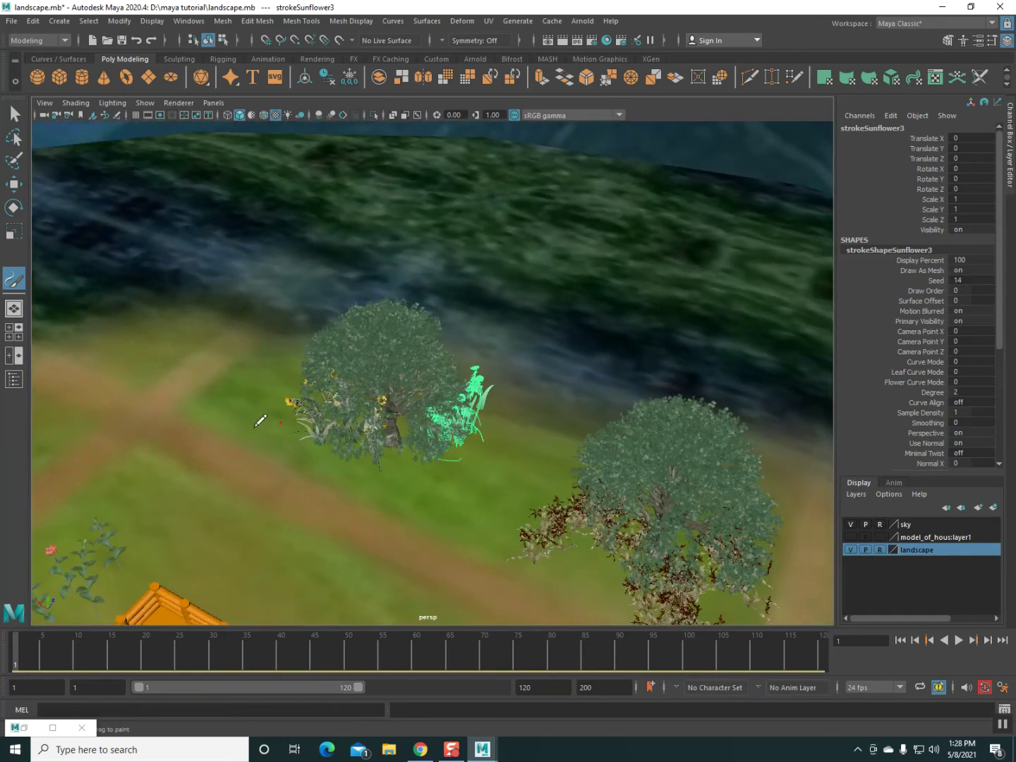
pyautogui.click(181, 403)
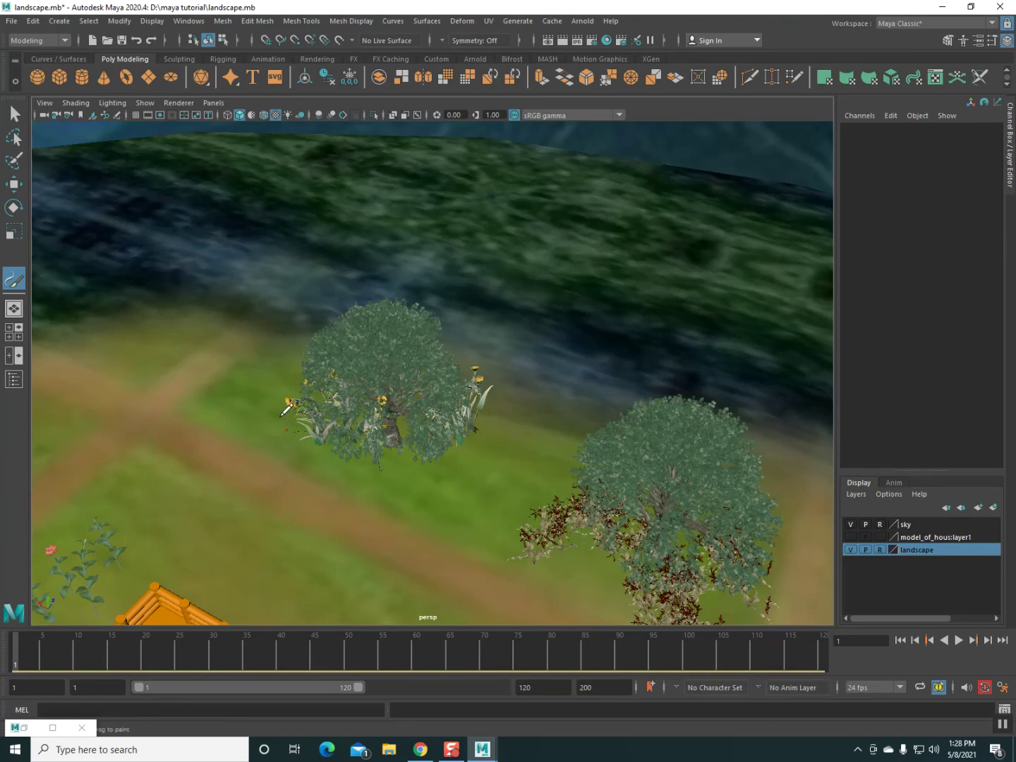
# Step: Select strokeSunflower1–3 and convert them with Paint Effects to Polygons
pyautogui.click(13, 185)
pyautogui.scroll(5, 174, 398)
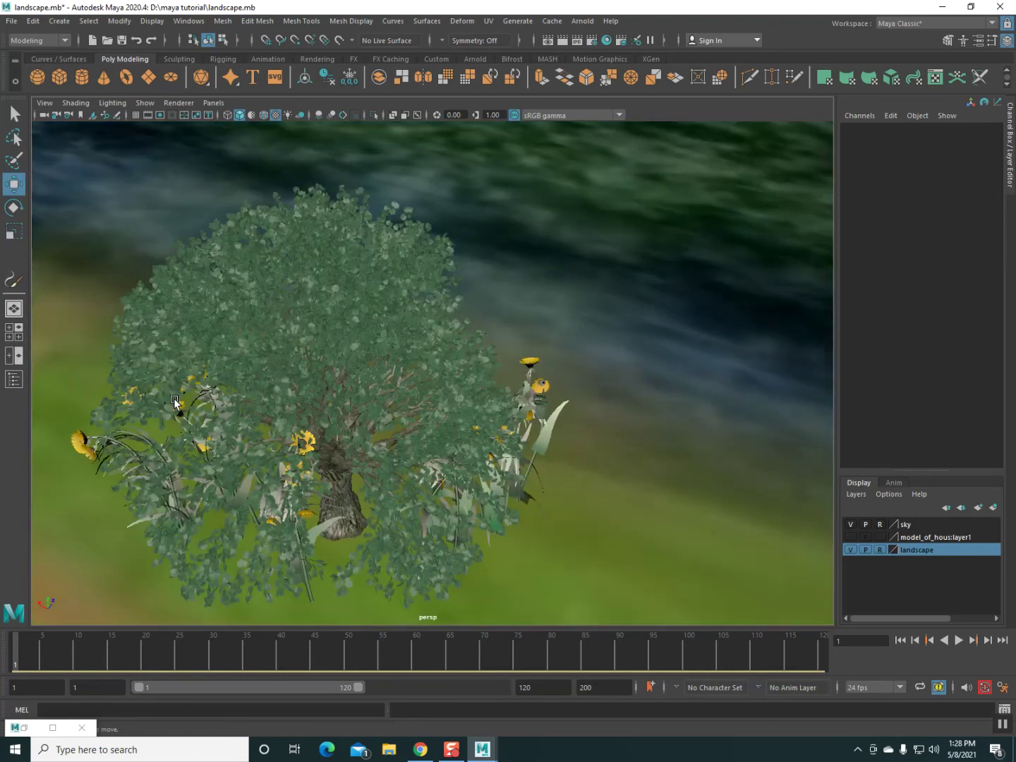
pyautogui.keyDown('alt'); pyautogui.moveTo(158, 424); pyautogui.dragTo(372, 421); pyautogui.keyUp('alt')
pyautogui.click(367, 446)
pyautogui.keyDown('shift'); pyautogui.click(520, 474); pyautogui.keyUp('shift')
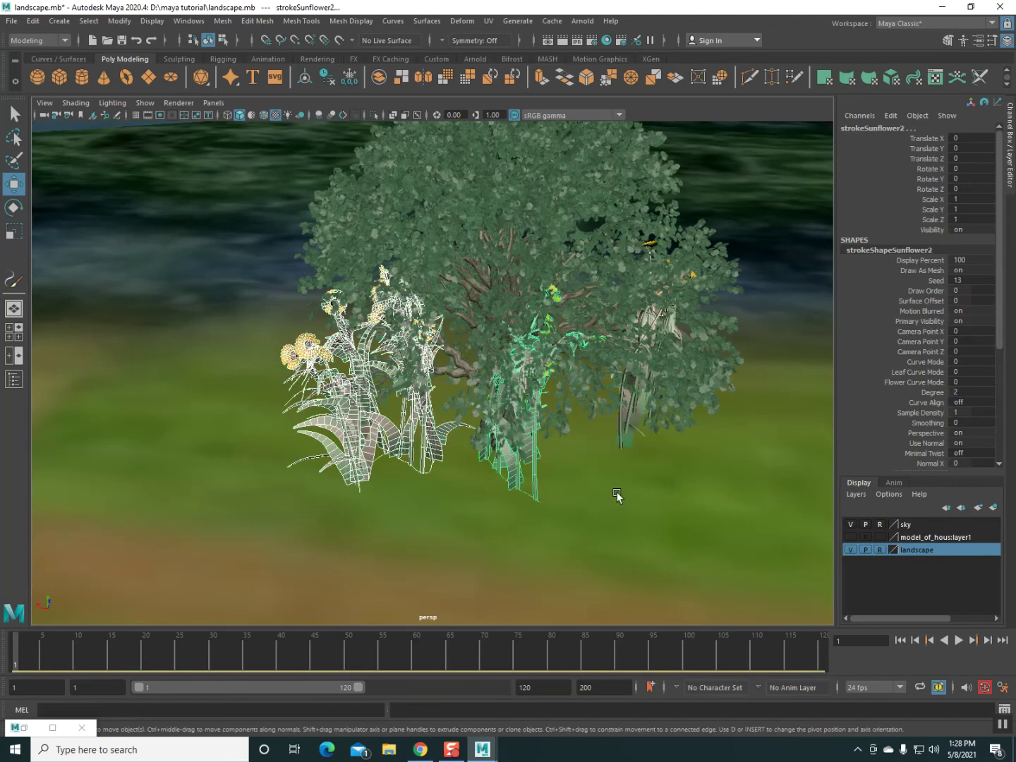
pyautogui.keyDown('shift'); pyautogui.click(625, 429); pyautogui.keyUp('shift')
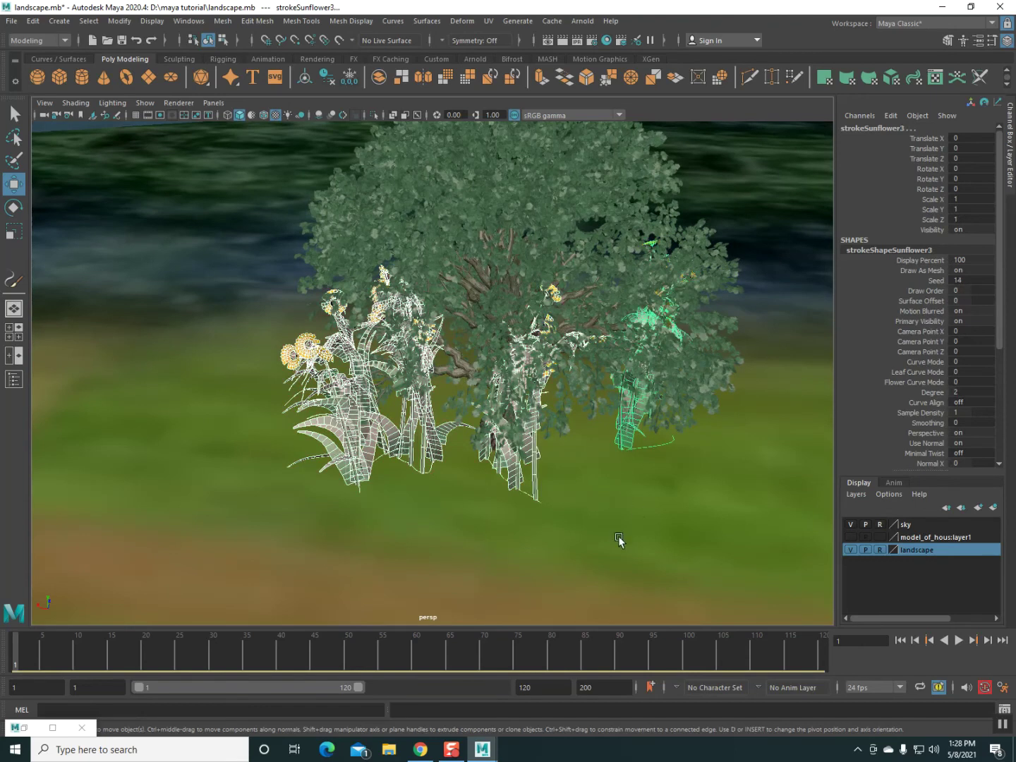
pyautogui.click(130, 23)
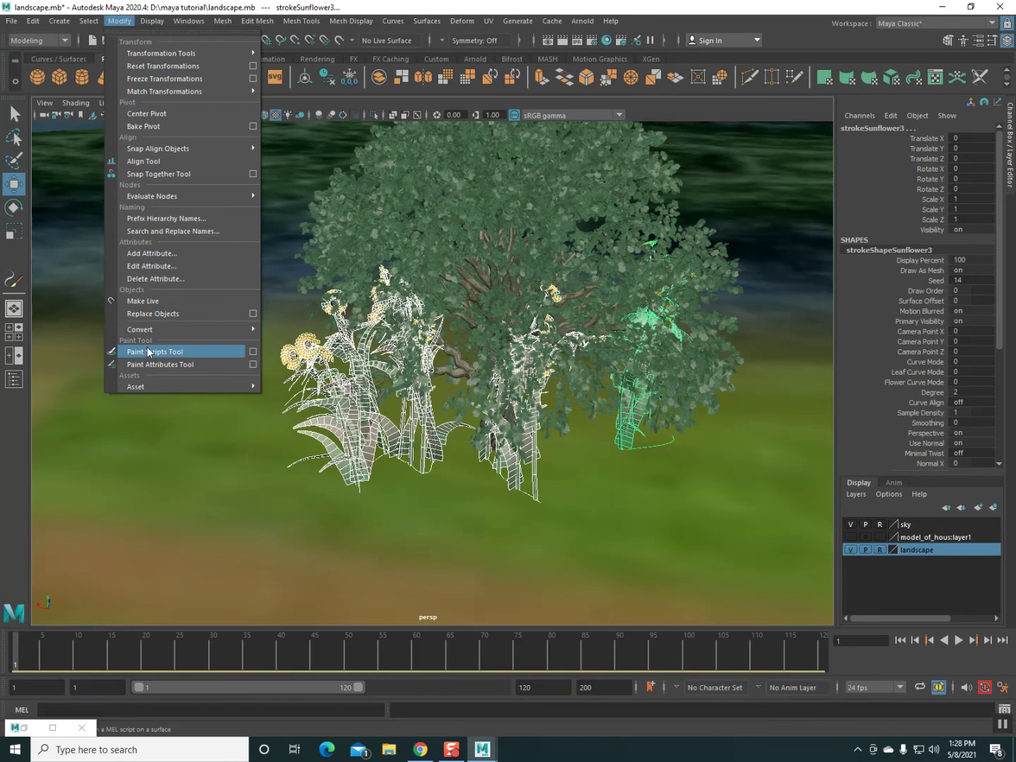
pyautogui.moveTo(182, 329)
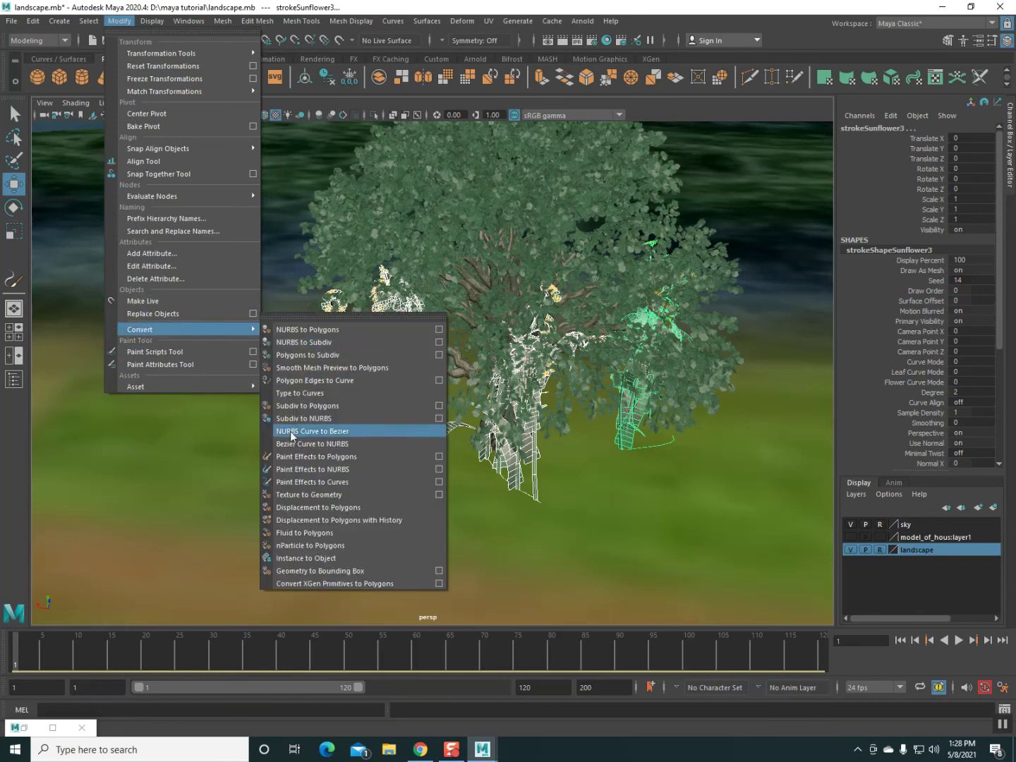
pyautogui.click(303, 456)
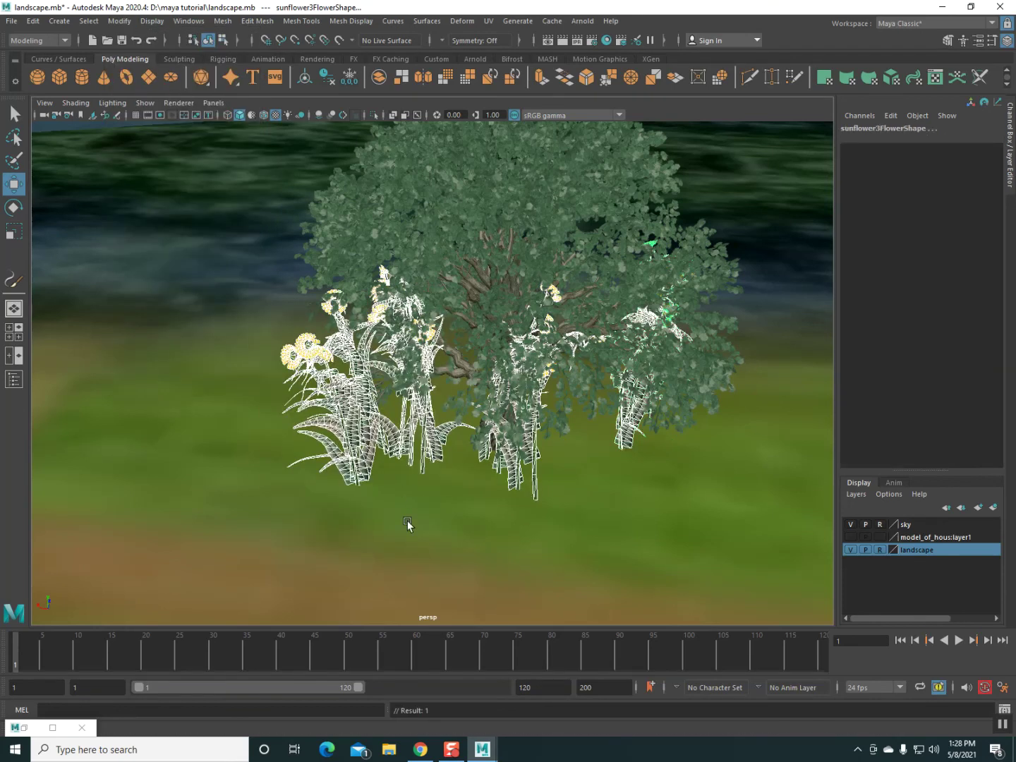
# Step: Combine sunflower1's stem, leaf and flower meshes into one mesh
pyautogui.click(370, 506)
pyautogui.click(346, 445)
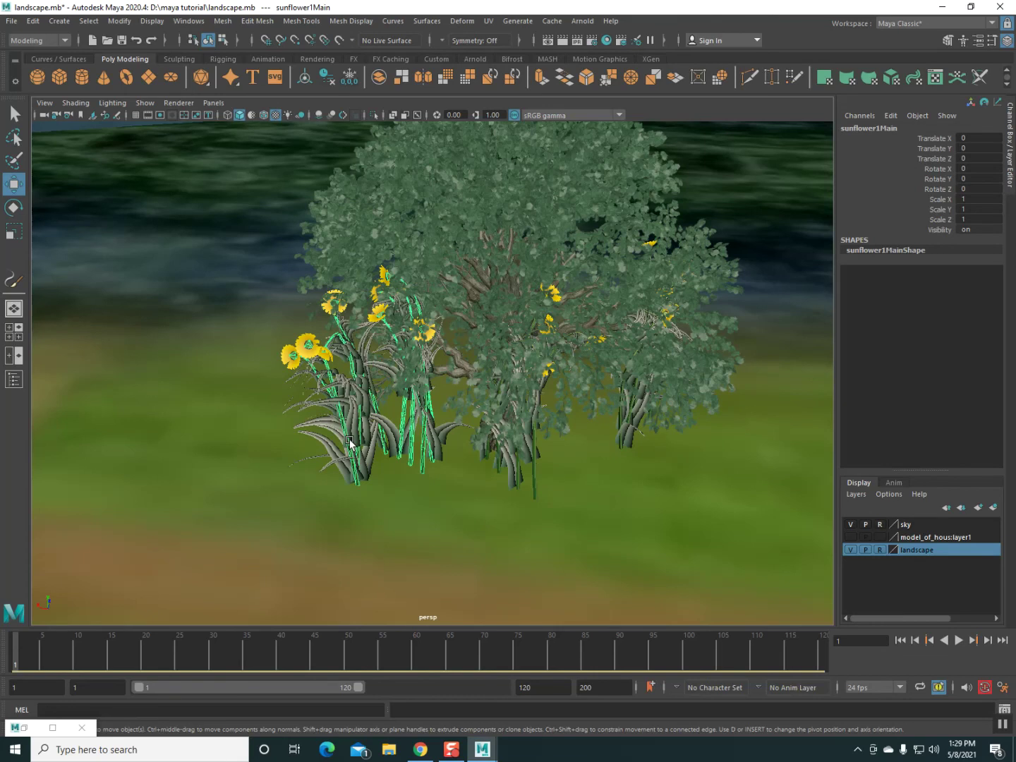
pyautogui.keyDown('shift'); pyautogui.click(328, 425); pyautogui.keyUp('shift')
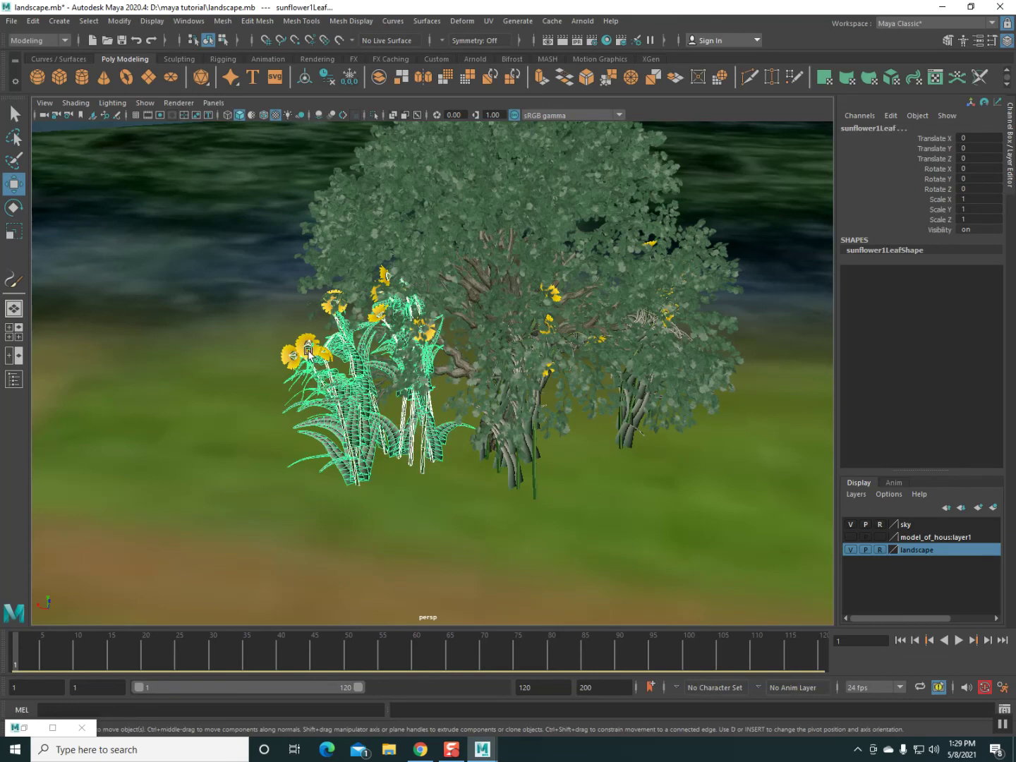
pyautogui.keyDown('shift'); pyautogui.click(307, 350); pyautogui.keyUp('shift')
pyautogui.click(233, 26)
pyautogui.click(247, 67)
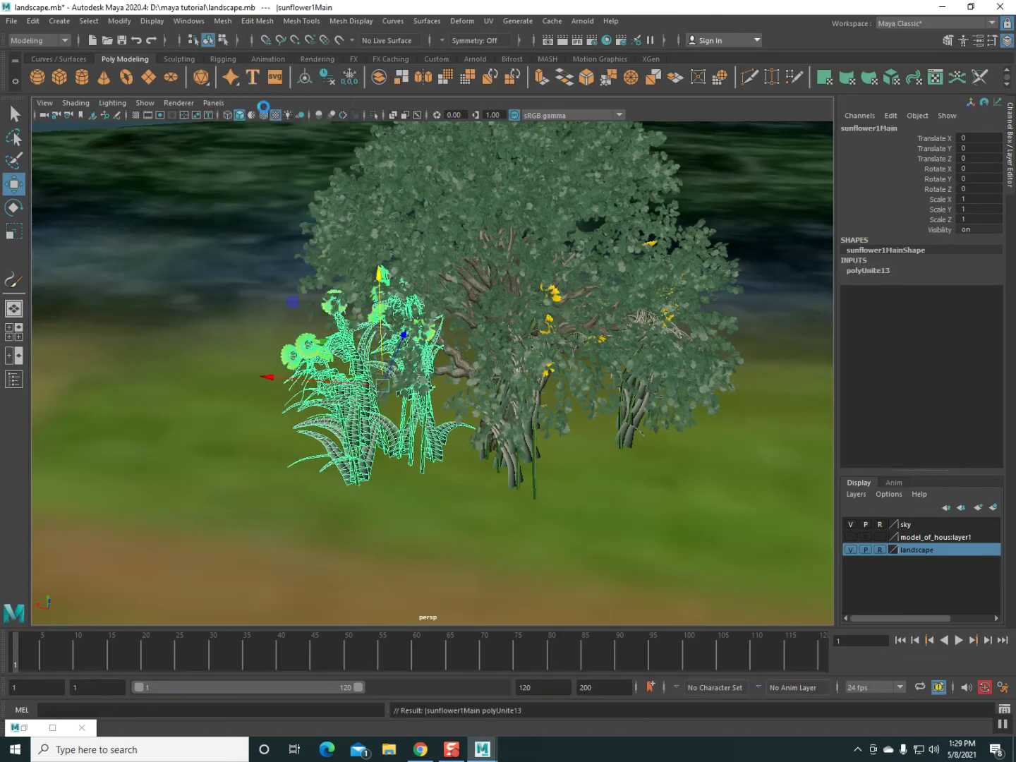
# Step: Combine sunflower2's leaf, stem and flower meshes into one mesh, then deselect
pyautogui.click(528, 475)
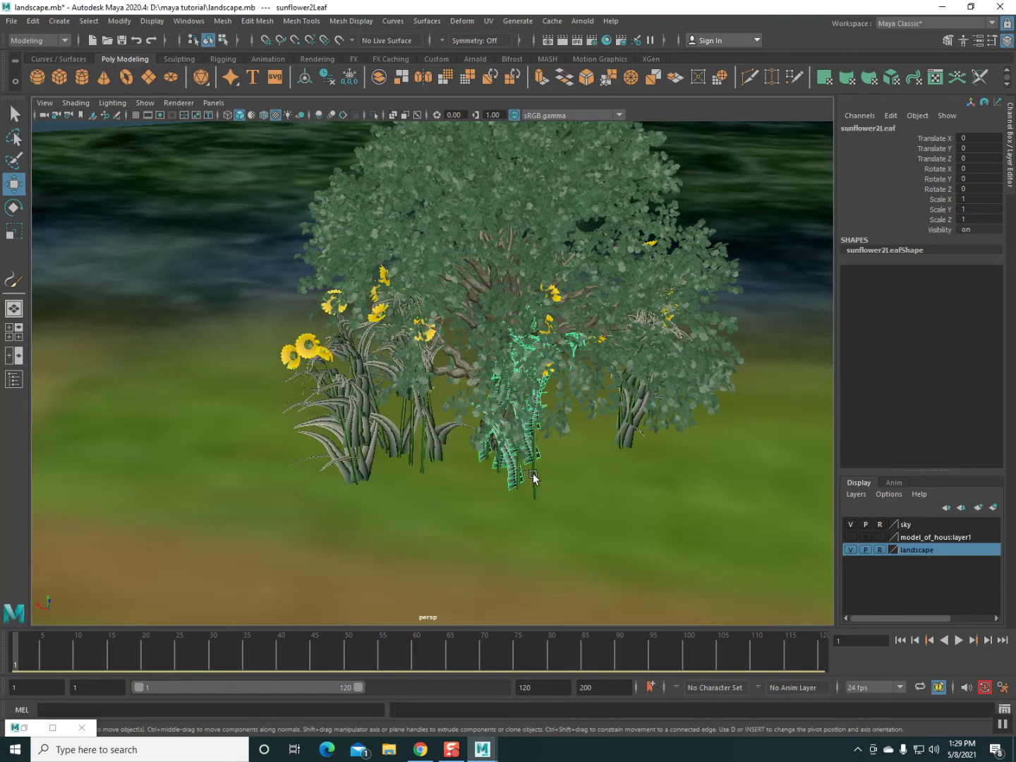
pyautogui.keyDown('shift'); pyautogui.click(533, 473); pyautogui.keyUp('shift')
pyautogui.keyDown('shift'); pyautogui.click(548, 377); pyautogui.keyUp('shift')
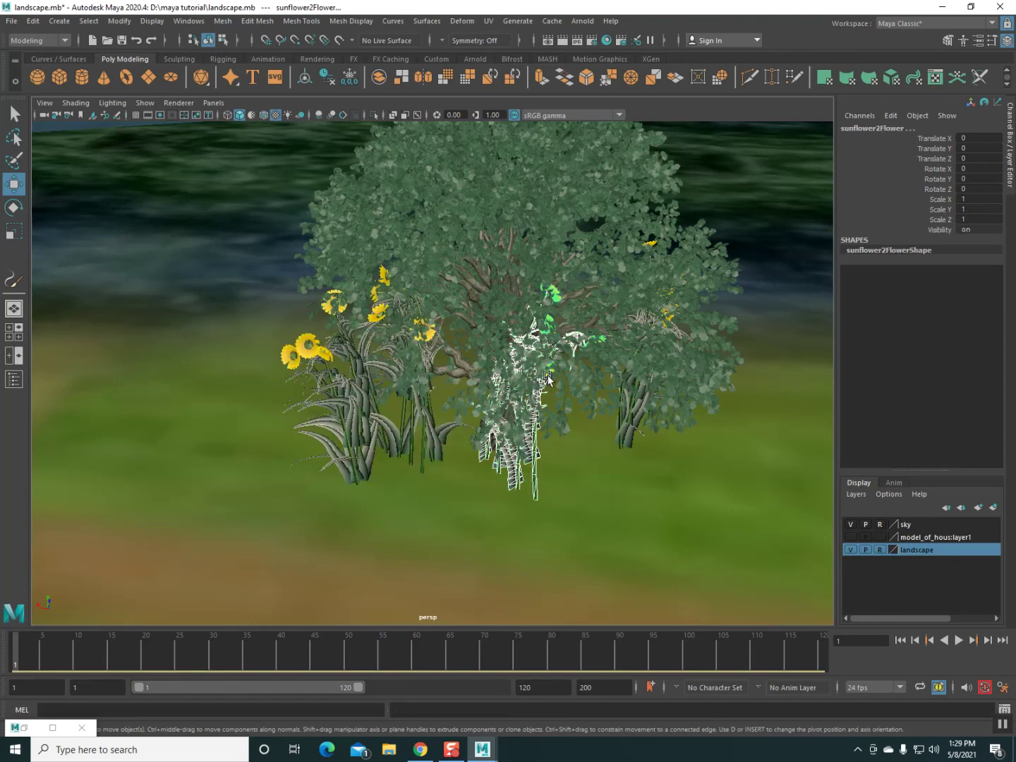
pyautogui.click(226, 22)
pyautogui.click(254, 62)
pyautogui.click(531, 538)
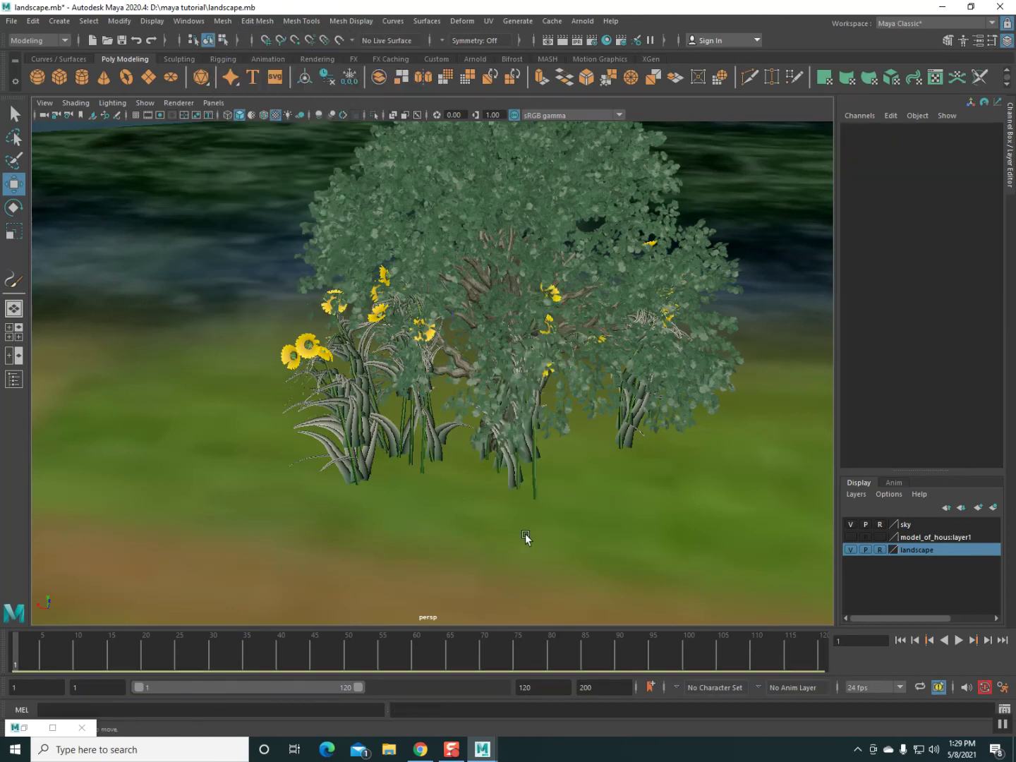
pyautogui.keyDown('alt'); pyautogui.moveTo(511, 536); pyautogui.dragTo(463, 526); pyautogui.keyUp('alt')
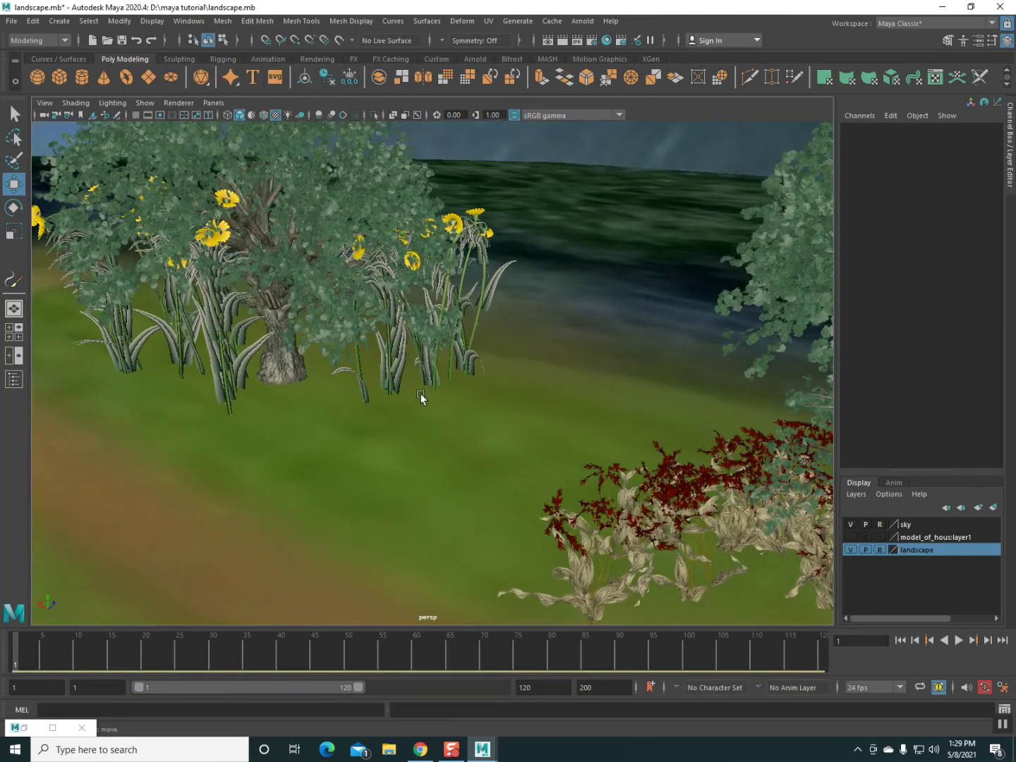
# Step: Combine sunflower3Main, sunflower3Leaf and sunflower3Flower into one mesh
pyautogui.click(430, 367)
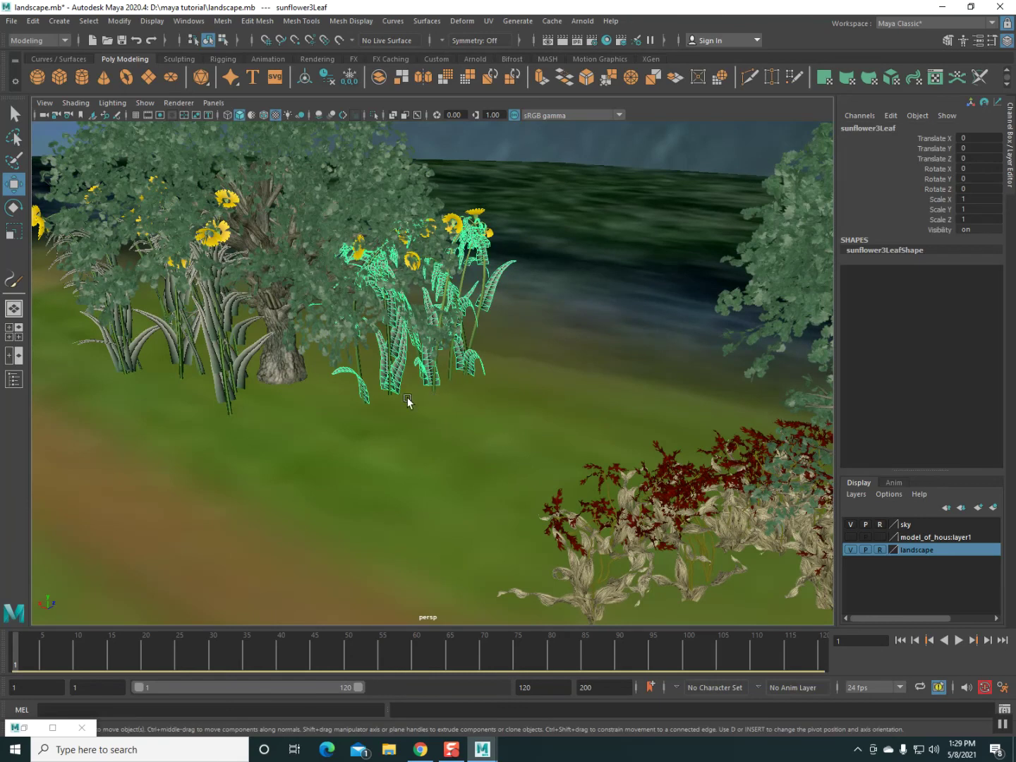
pyautogui.click(405, 388)
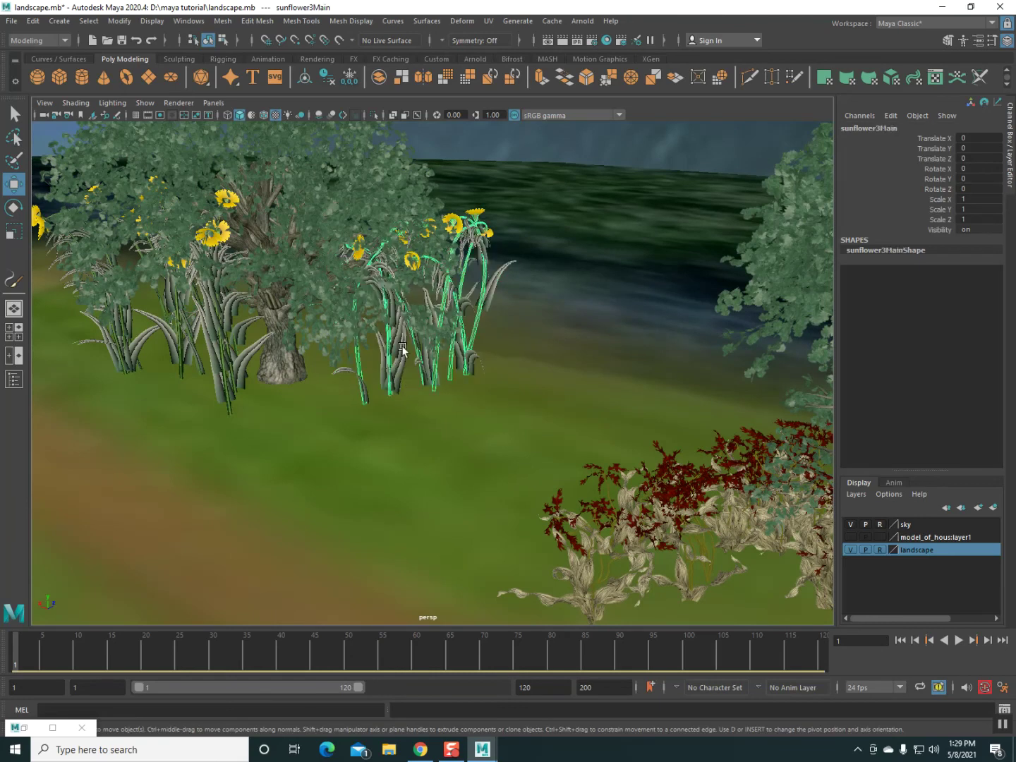
pyautogui.click(403, 352)
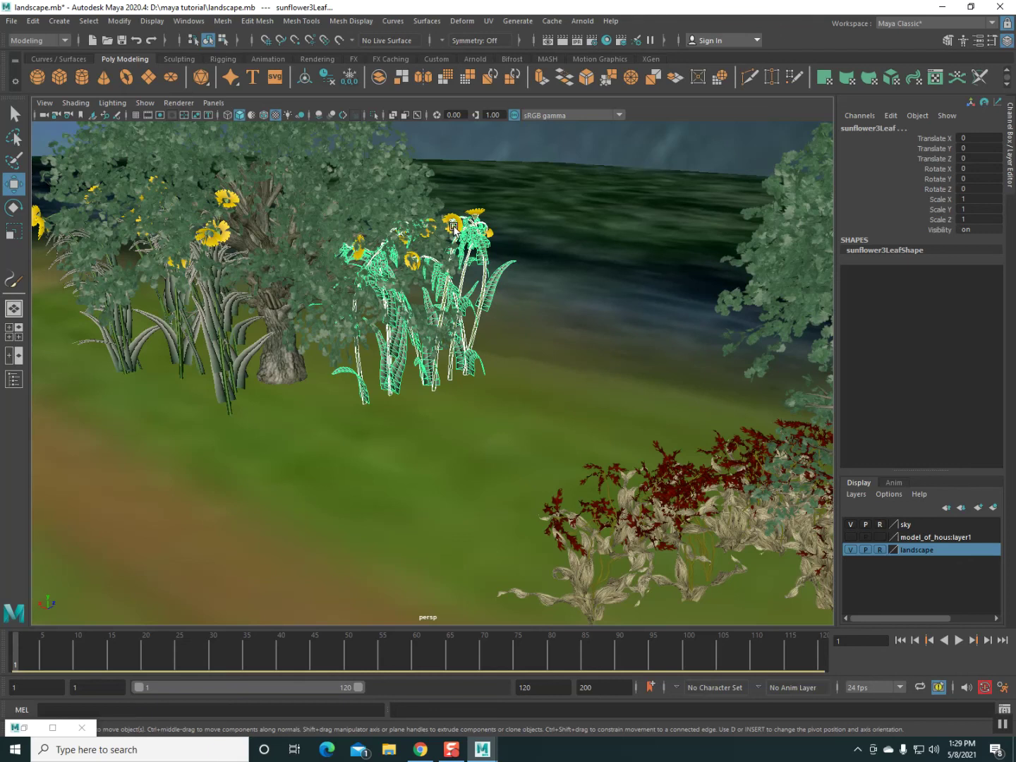
pyautogui.click(473, 214)
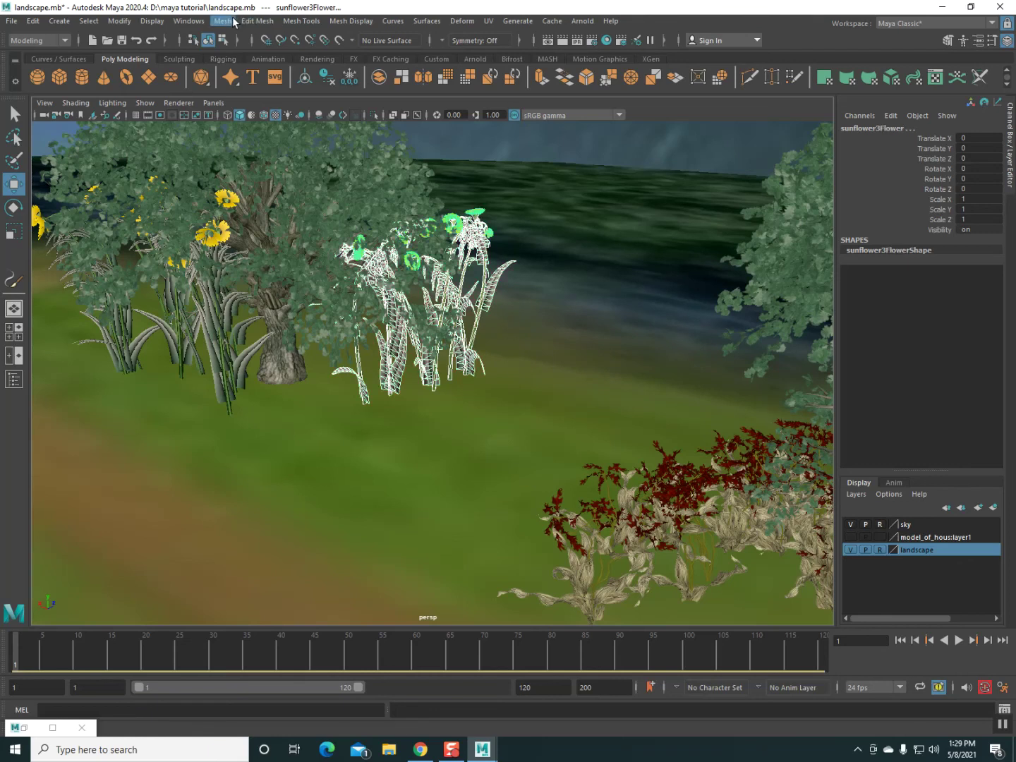
pyautogui.click(223, 20)
pyautogui.click(247, 67)
# Step: Deselect and pull the camera back to an overview of the landscape
pyautogui.moveTo(325, 381)
pyautogui.keyDown('alt'); pyautogui.mouseDown()
pyautogui.moveTo(380, 437)
pyautogui.moveTo(410, 501)
pyautogui.moveTo(457, 488)
pyautogui.moveTo(447, 537)
pyautogui.moveTo(512, 364)
pyautogui.mouseUp(); pyautogui.keyUp('alt')
pyautogui.click(405, 472)
pyautogui.scroll(-3, 447, 536)
pyautogui.scroll(3, 447, 535)
pyautogui.scroll(3, 437, 525)
pyautogui.scroll(-2, 437, 525)
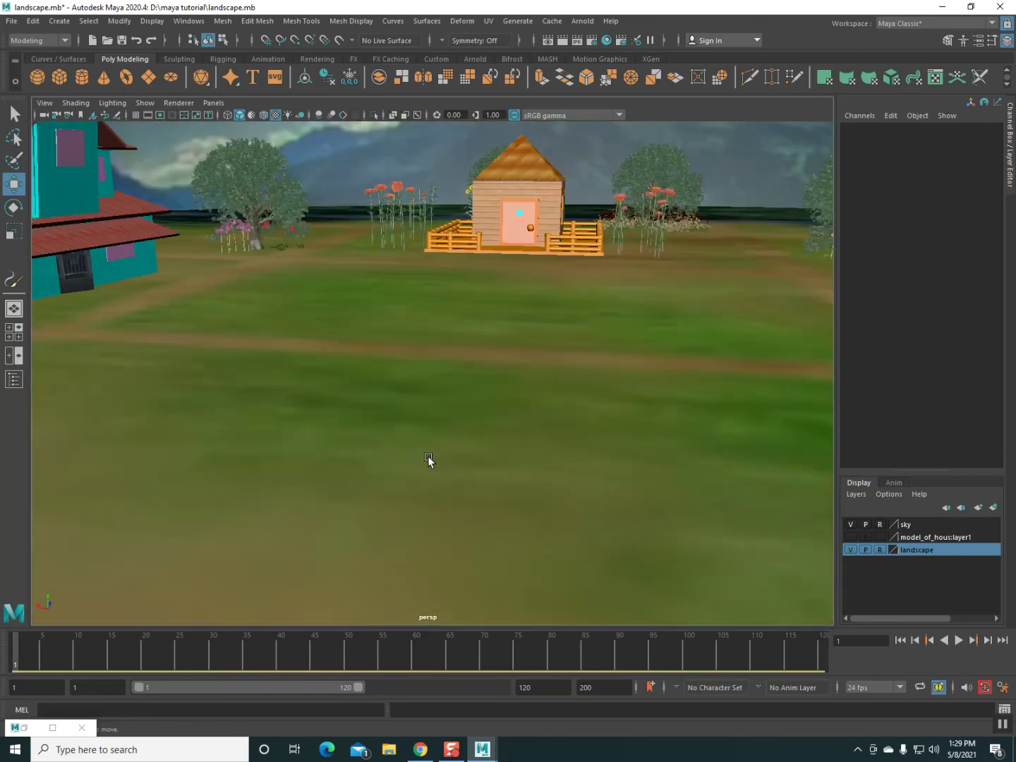
pyautogui.moveTo(426, 455)
pyautogui.keyDown('alt'); pyautogui.mouseDown()
pyautogui.moveTo(447, 460)
pyautogui.moveTo(437, 460)
pyautogui.mouseUp(); pyautogui.keyUp('alt')
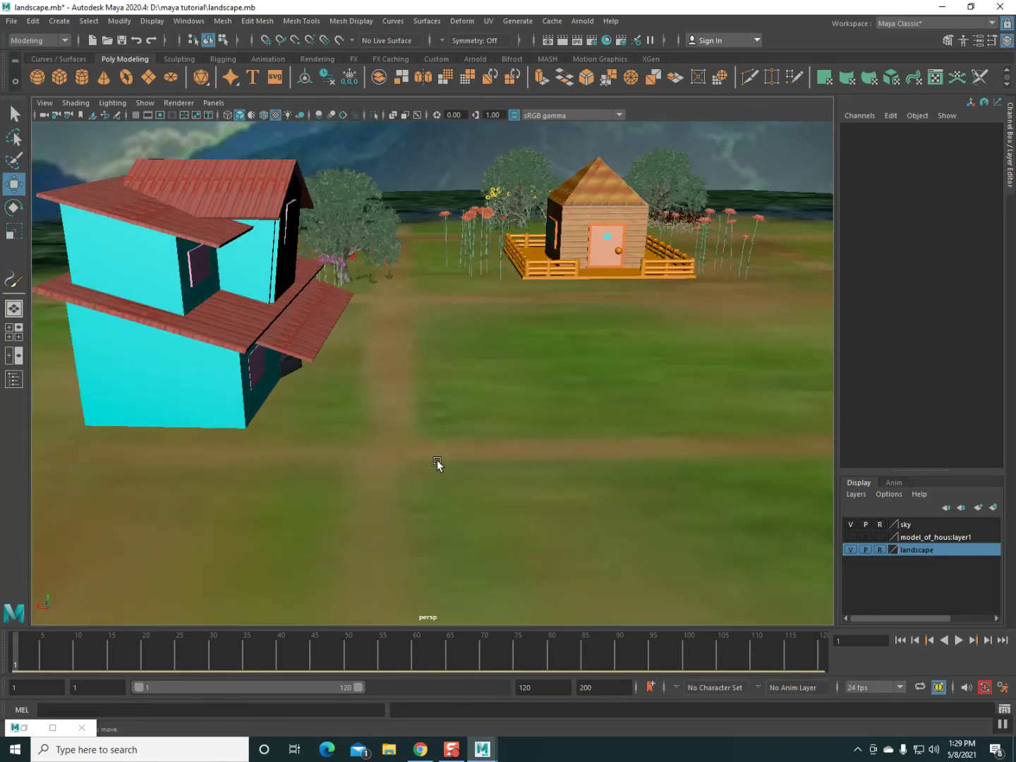
# Step: Load the tulipOpen.mel brush from Examples > Paint_Effects > FlowersMesh
pyautogui.click(22, 728)
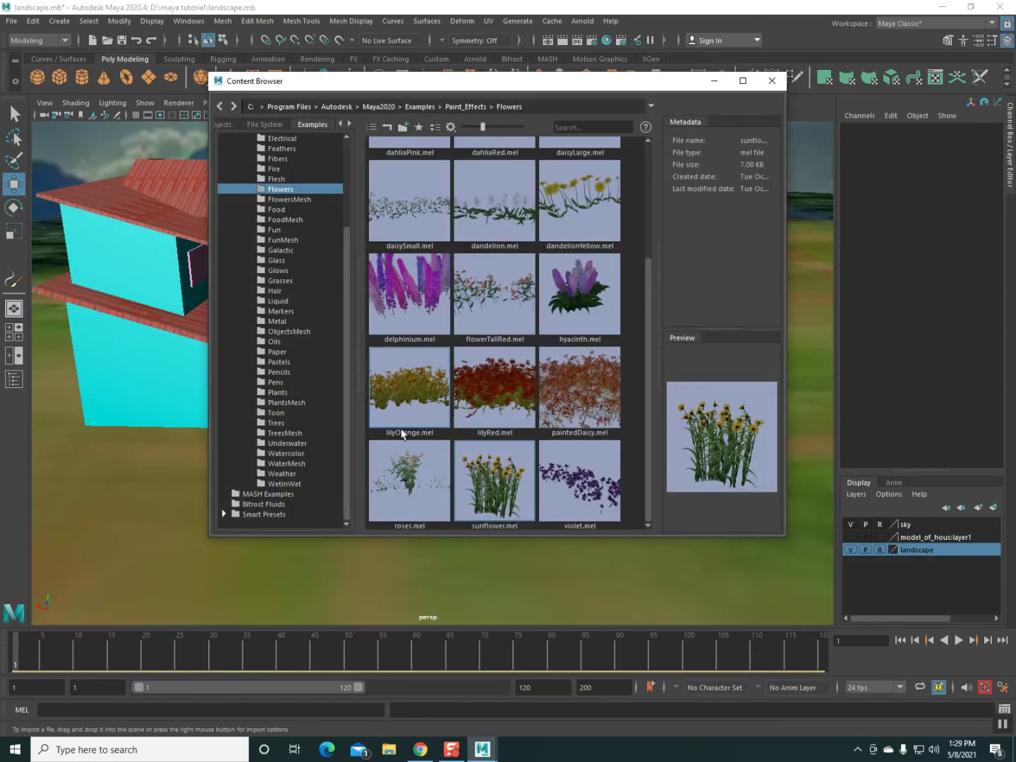
pyautogui.scroll(3, 505, 258)
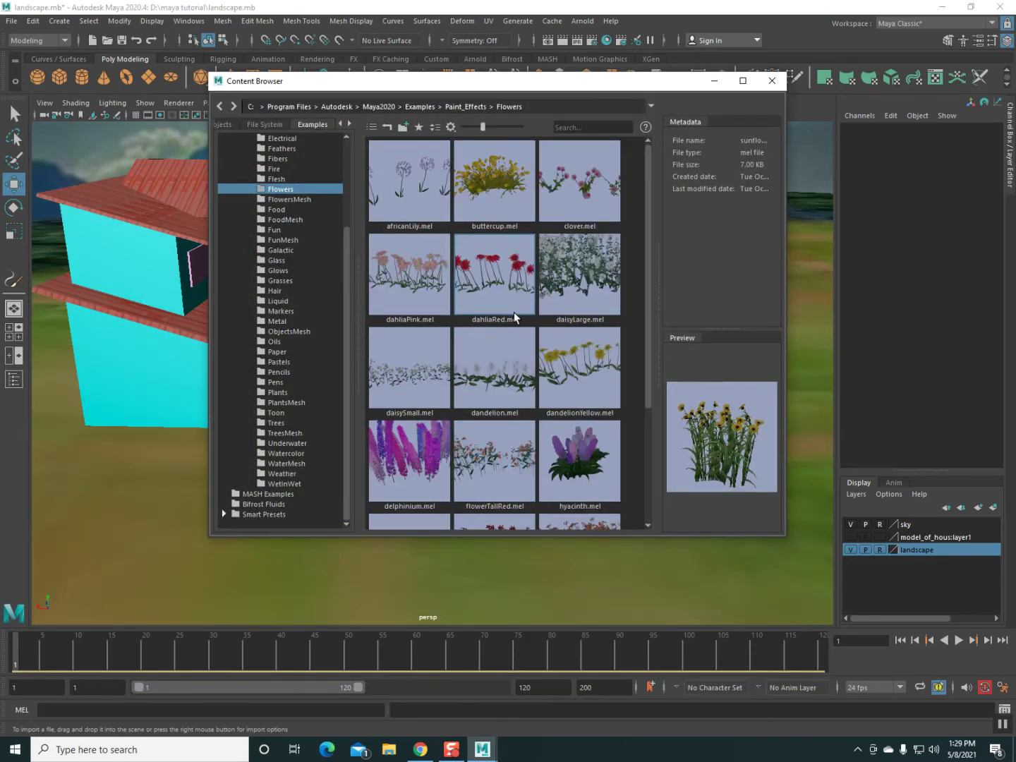
pyautogui.click(291, 199)
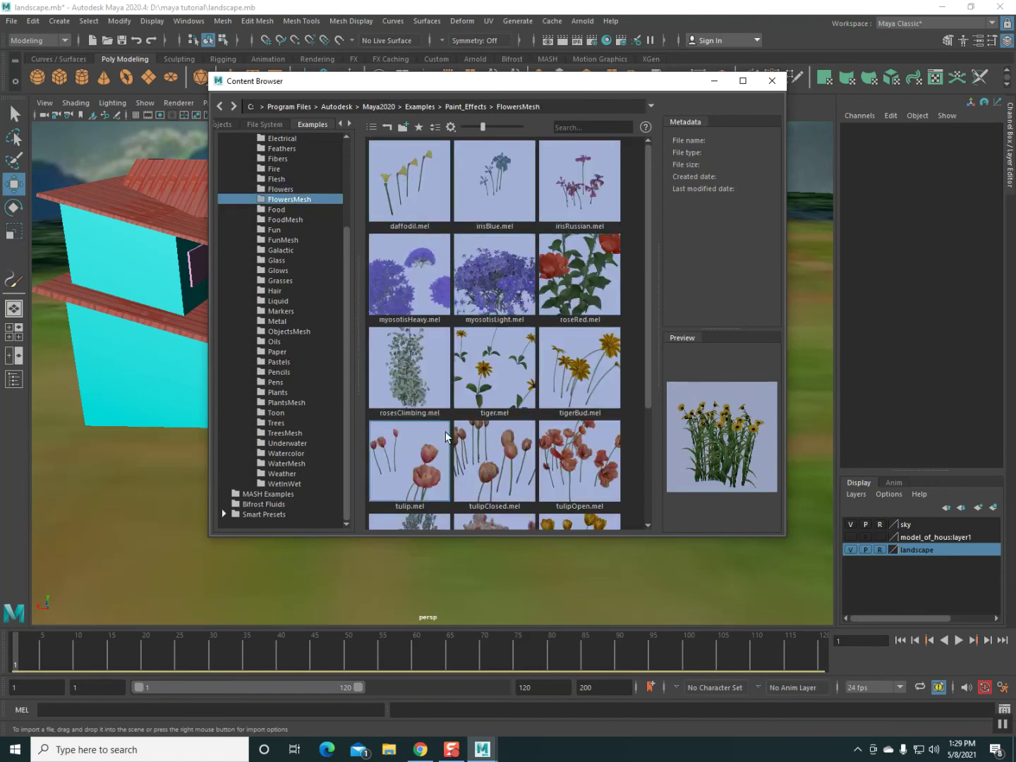
pyautogui.click(582, 455)
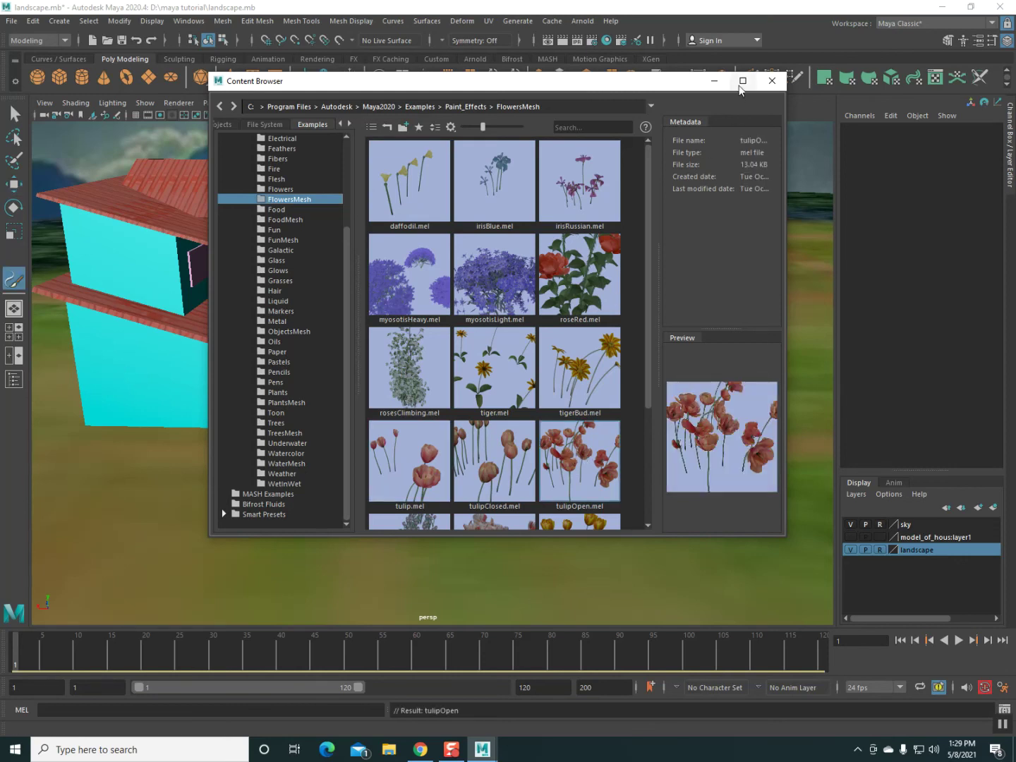
pyautogui.click(715, 80)
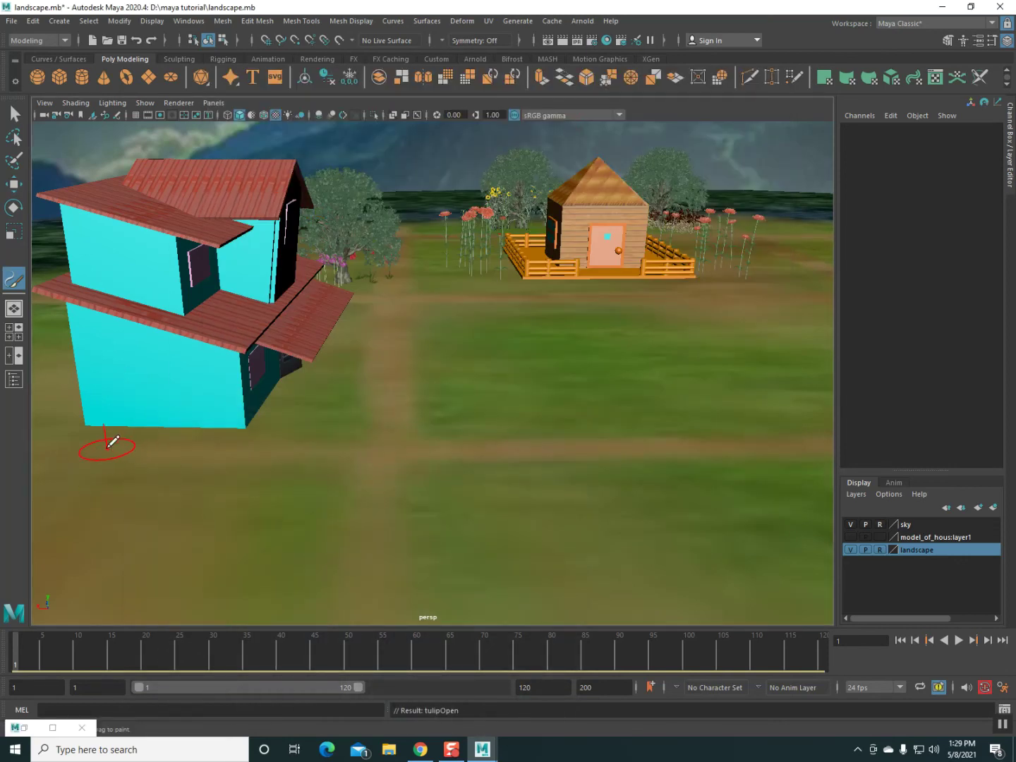
# Step: Paint a tulipOpen stroke beside the blue house, replacing an undone first attempt
pyautogui.moveTo(219, 459); pyautogui.dragTo(132, 444)
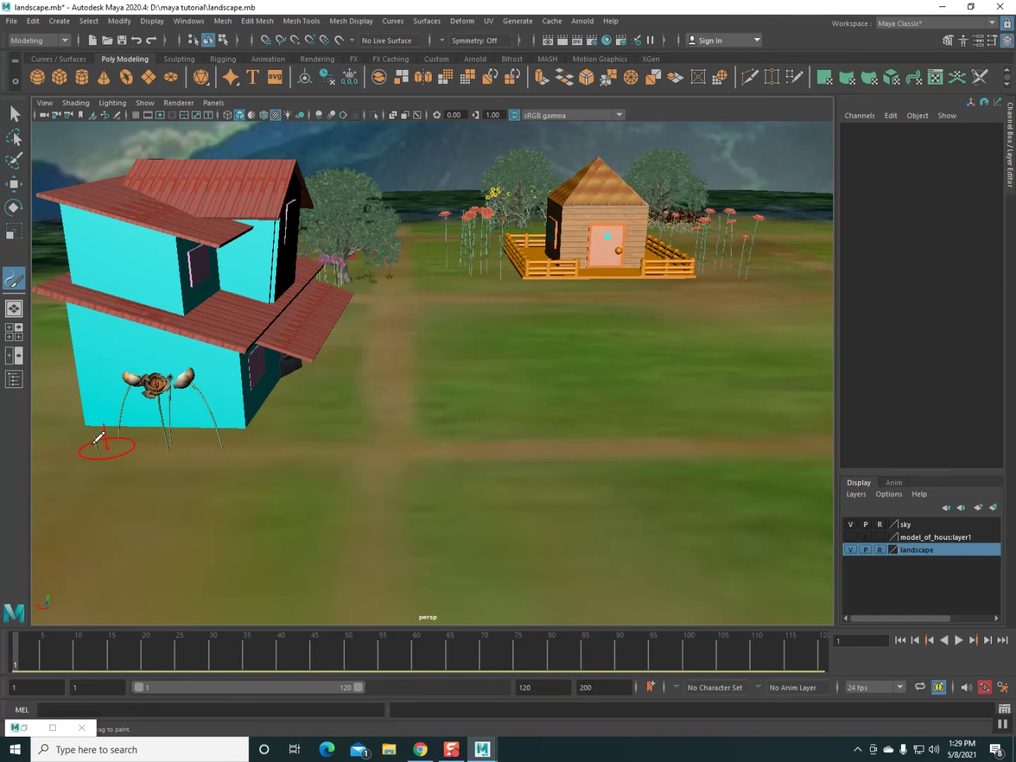
pyautogui.hotkey('ctrl', 'z')
pyautogui.moveTo(143, 461)
pyautogui.keyDown('alt'); pyautogui.mouseDown()
pyautogui.moveTo(165, 464)
pyautogui.moveTo(124, 464)
pyautogui.moveTo(244, 431)
pyautogui.moveTo(378, 483)
pyautogui.moveTo(129, 478)
pyautogui.moveTo(368, 486)
pyautogui.moveTo(134, 479)
pyautogui.moveTo(272, 434)
pyautogui.moveTo(266, 529)
pyautogui.moveTo(493, 499)
pyautogui.moveTo(480, 492)
pyautogui.mouseUp(); pyautogui.keyUp('alt')
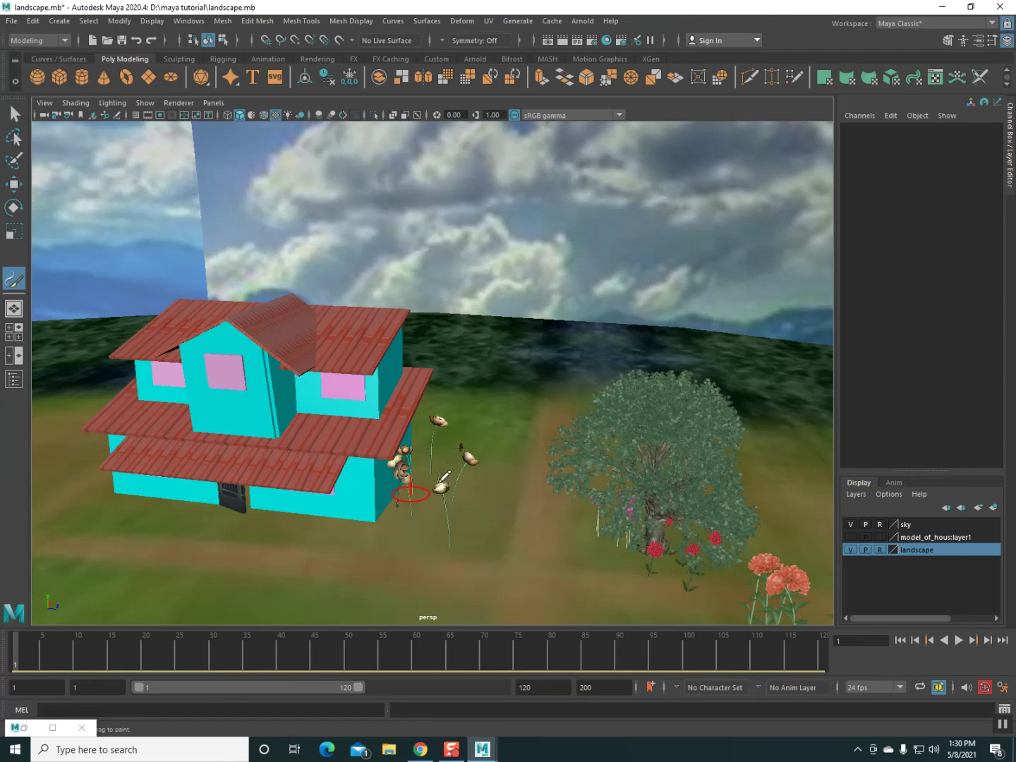
pyautogui.moveTo(455, 508); pyautogui.dragTo(434, 494)
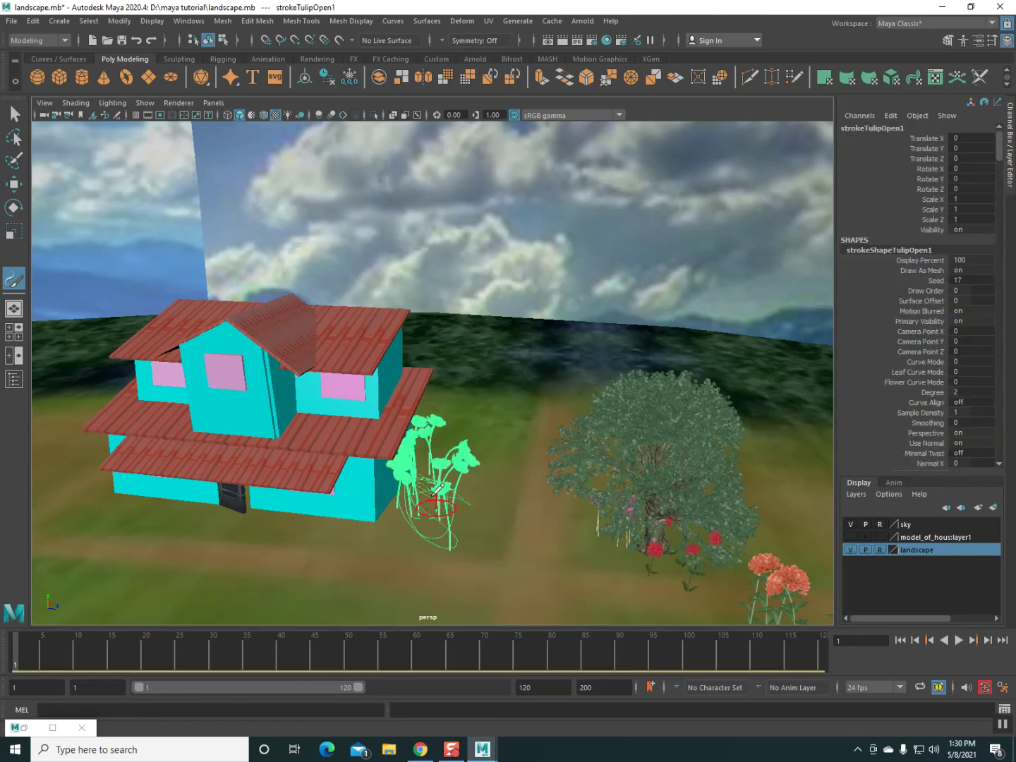
# Step: Convert strokeTulipOpen1 to polygons, then select the resulting tulip meshes
pyautogui.click(60, 22)
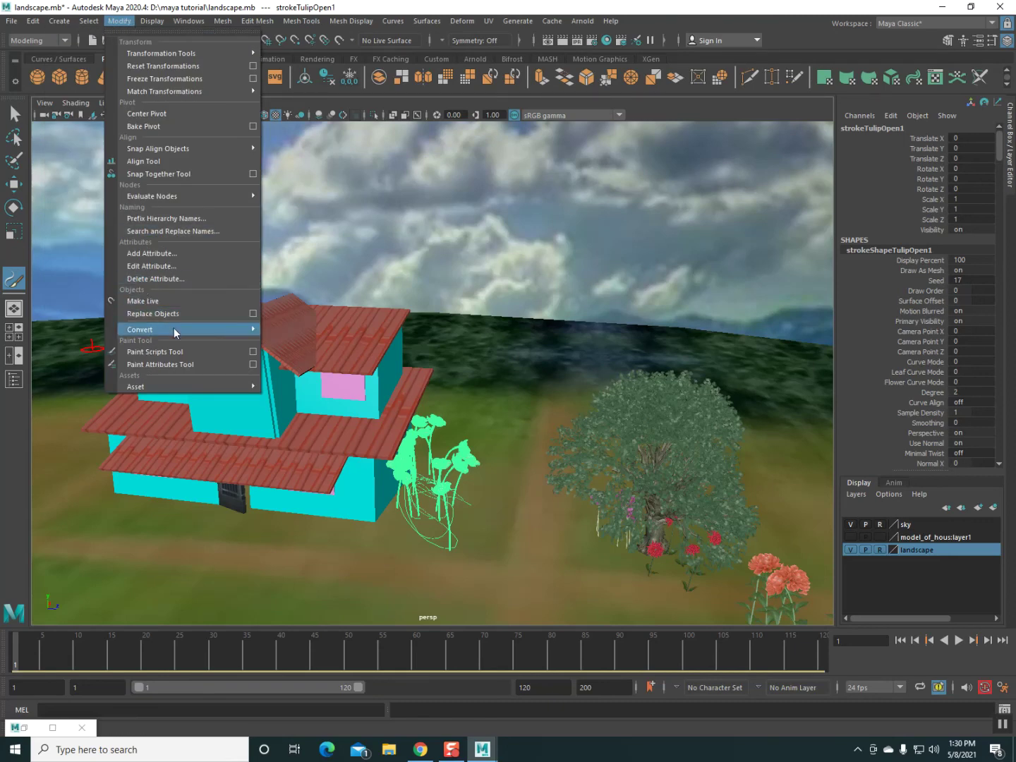
pyautogui.moveTo(139, 328)
pyautogui.click(311, 450)
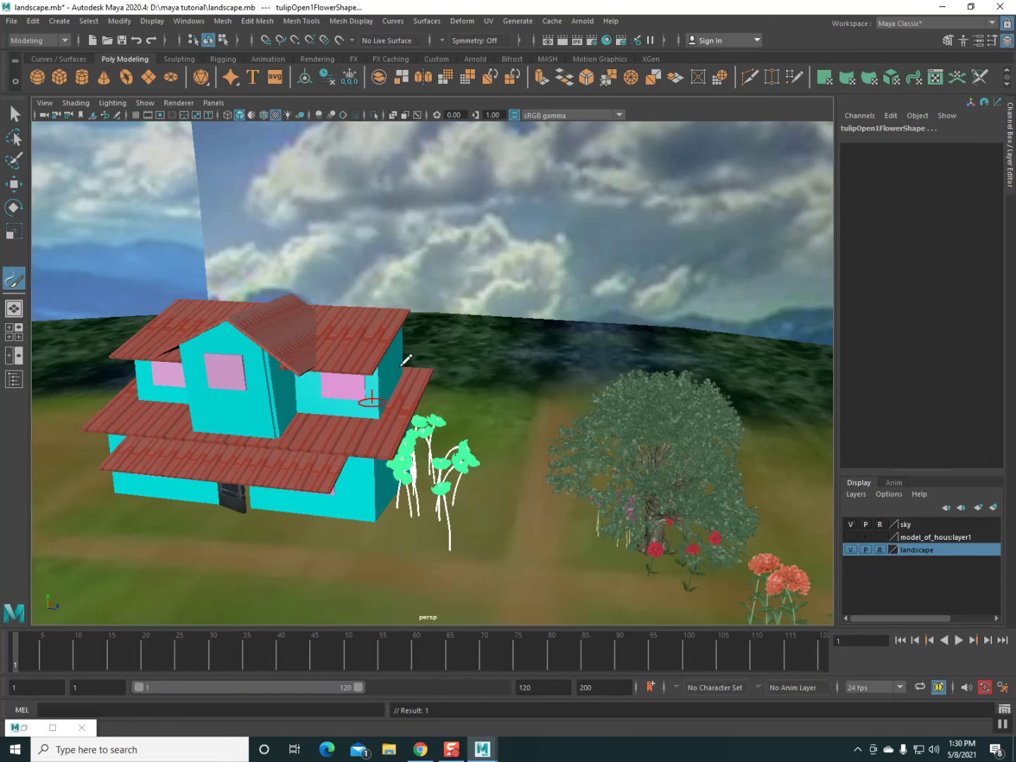
pyautogui.click(12, 187)
pyautogui.click(391, 574)
pyautogui.scroll(2, 391, 574)
pyautogui.scroll(3, 390, 574)
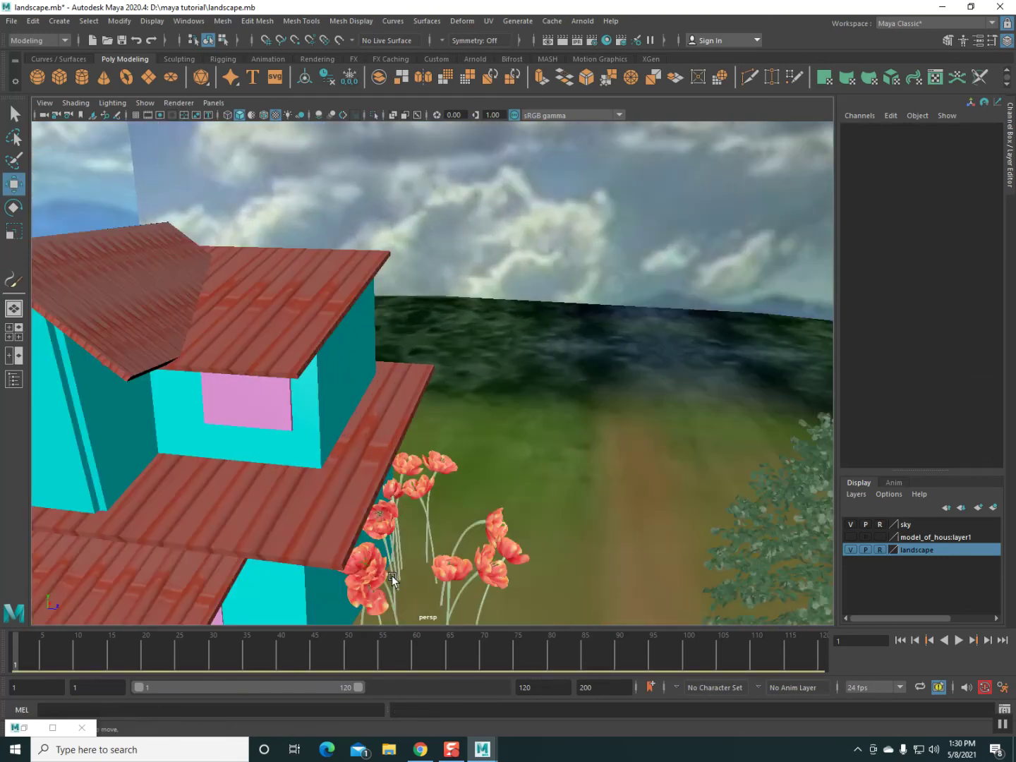
pyautogui.scroll(-3, 391, 575)
pyautogui.click(137, 36)
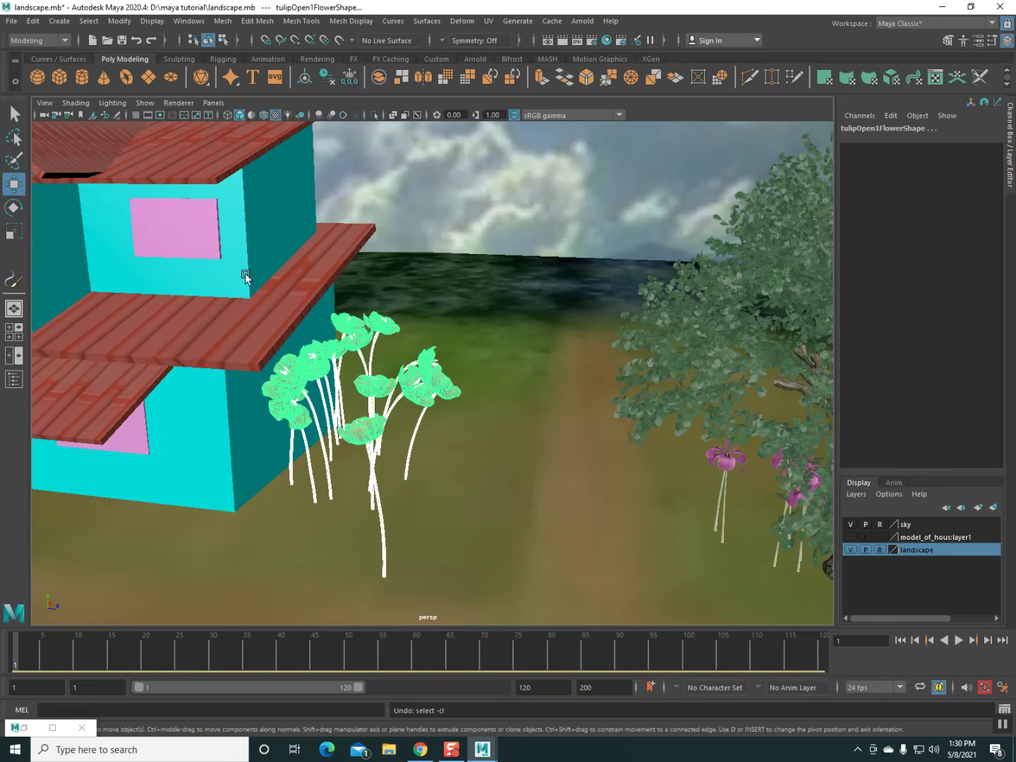
# Step: Combine the tulip meshes into one mesh, deselect, and zoom out over the landscape
pyautogui.click(228, 23)
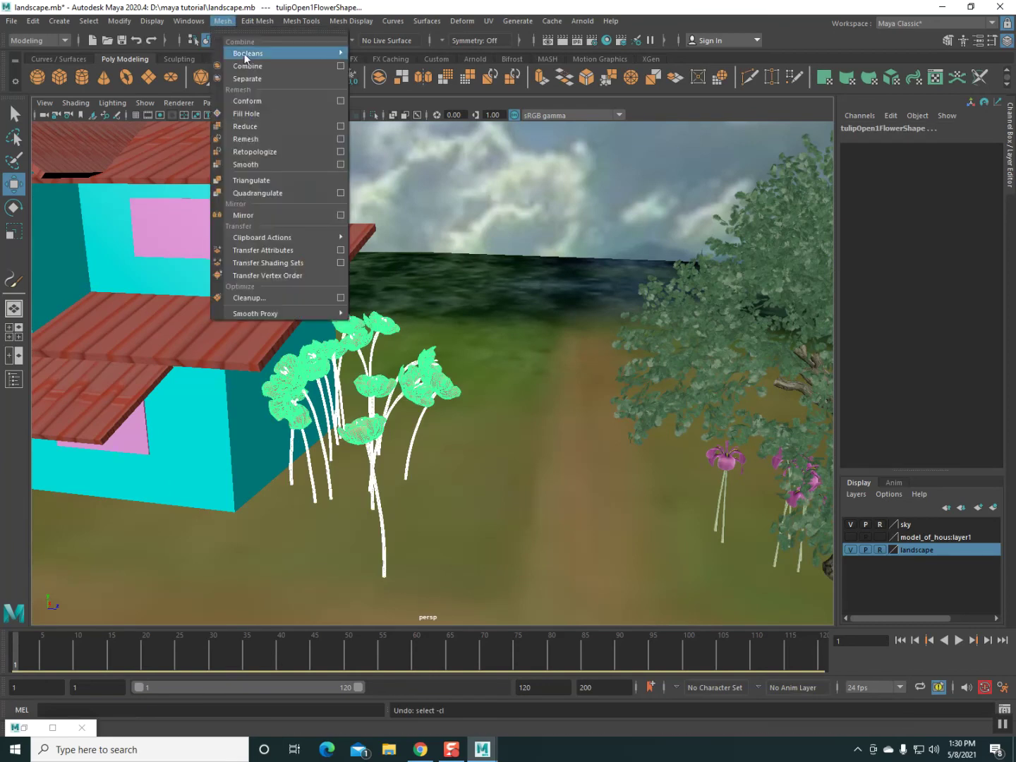
pyautogui.click(247, 66)
pyautogui.click(292, 550)
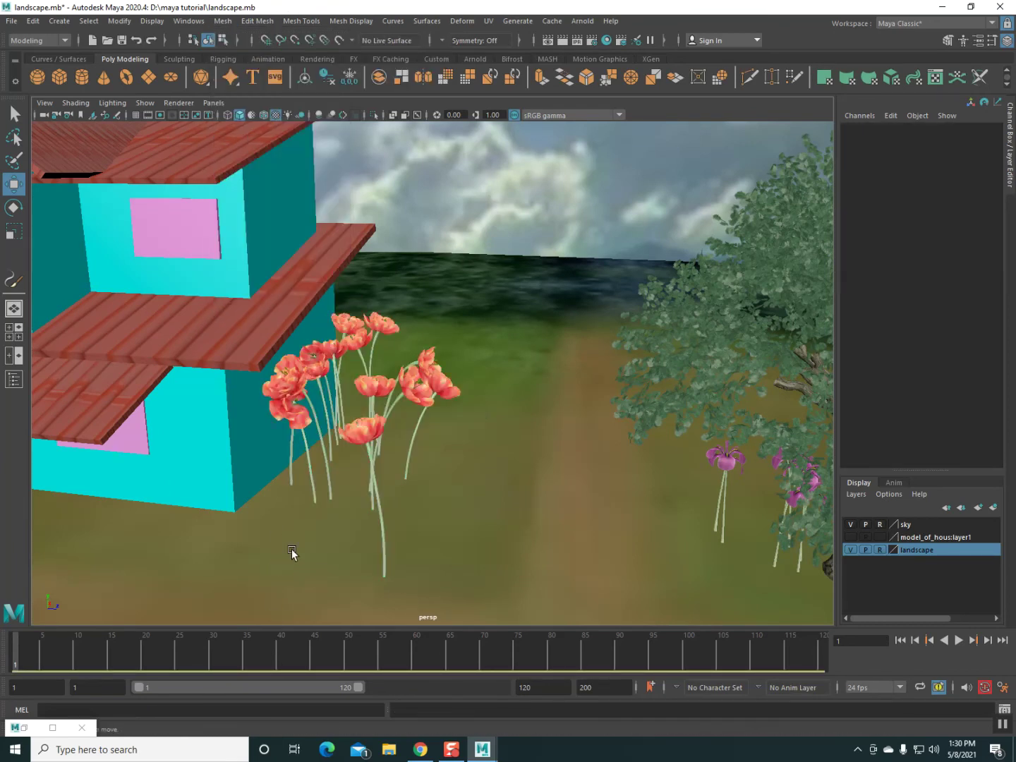
pyautogui.scroll(-5, 292, 549)
pyautogui.scroll(-3, 315, 547)
pyautogui.scroll(-5, 332, 545)
pyautogui.moveTo(333, 545)
pyautogui.keyDown('alt'); pyautogui.mouseDown()
pyautogui.moveTo(276, 543)
pyautogui.moveTo(410, 548)
pyautogui.moveTo(340, 562)
pyautogui.moveTo(294, 613)
pyautogui.moveTo(329, 614)
pyautogui.moveTo(364, 526)
pyautogui.moveTo(307, 531)
pyautogui.moveTo(316, 529)
pyautogui.moveTo(263, 448)
pyautogui.moveTo(268, 466)
pyautogui.moveTo(260, 460)
pyautogui.moveTo(301, 492)
pyautogui.mouseUp(); pyautogui.keyUp('alt')
pyautogui.scroll(3, 321, 529)
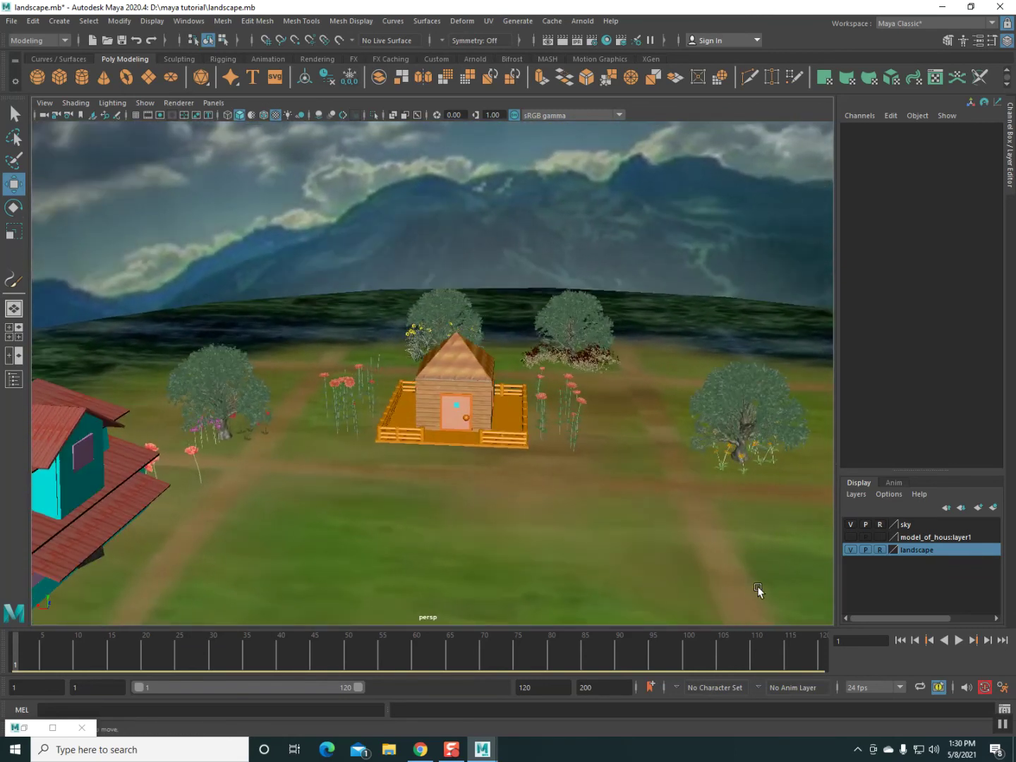